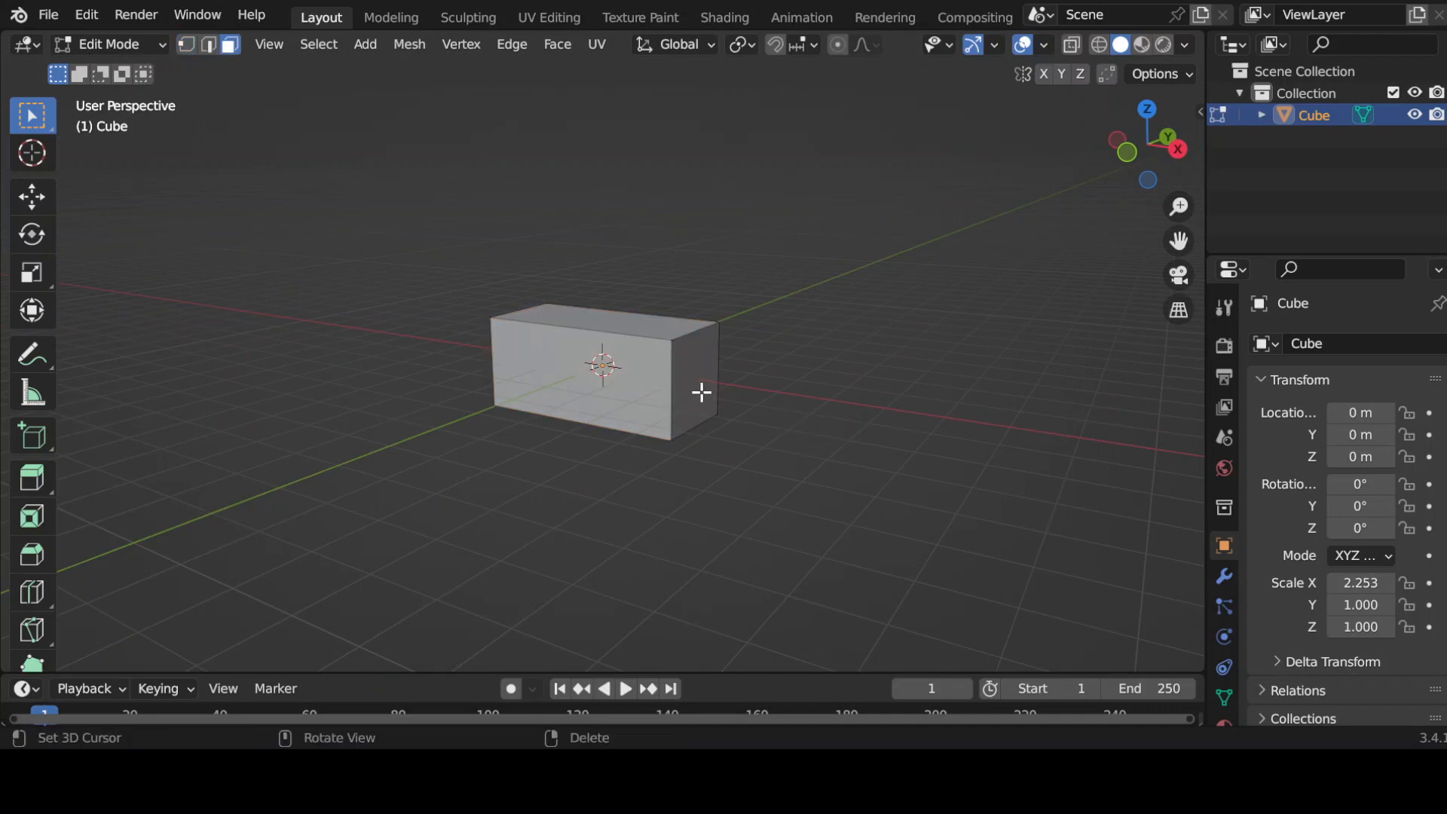
Extrude both end faces of the box and scale them by about 1.47 to flare the ends outward
middle_drag(695, 374, 539, 487)
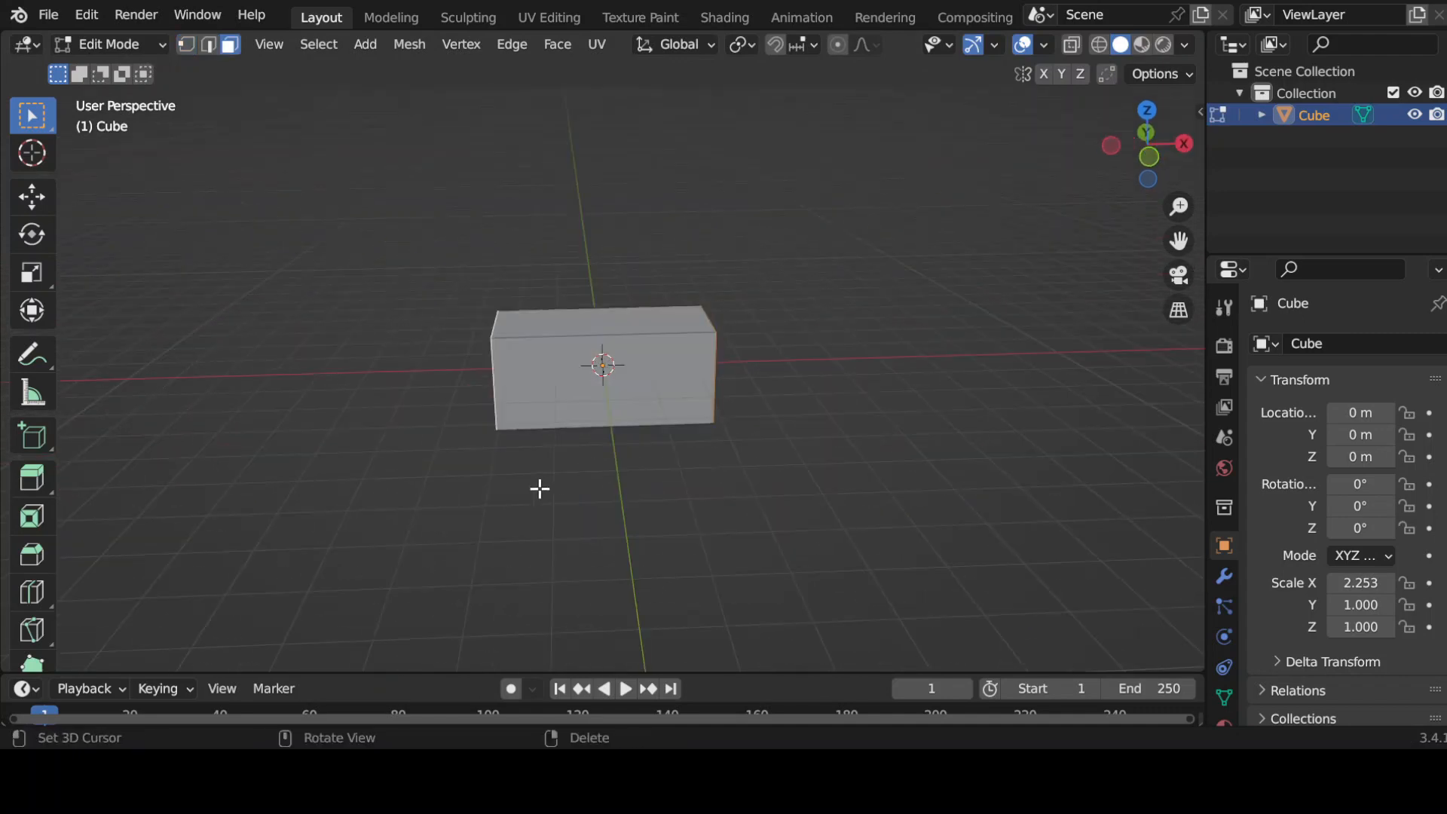
key(s)
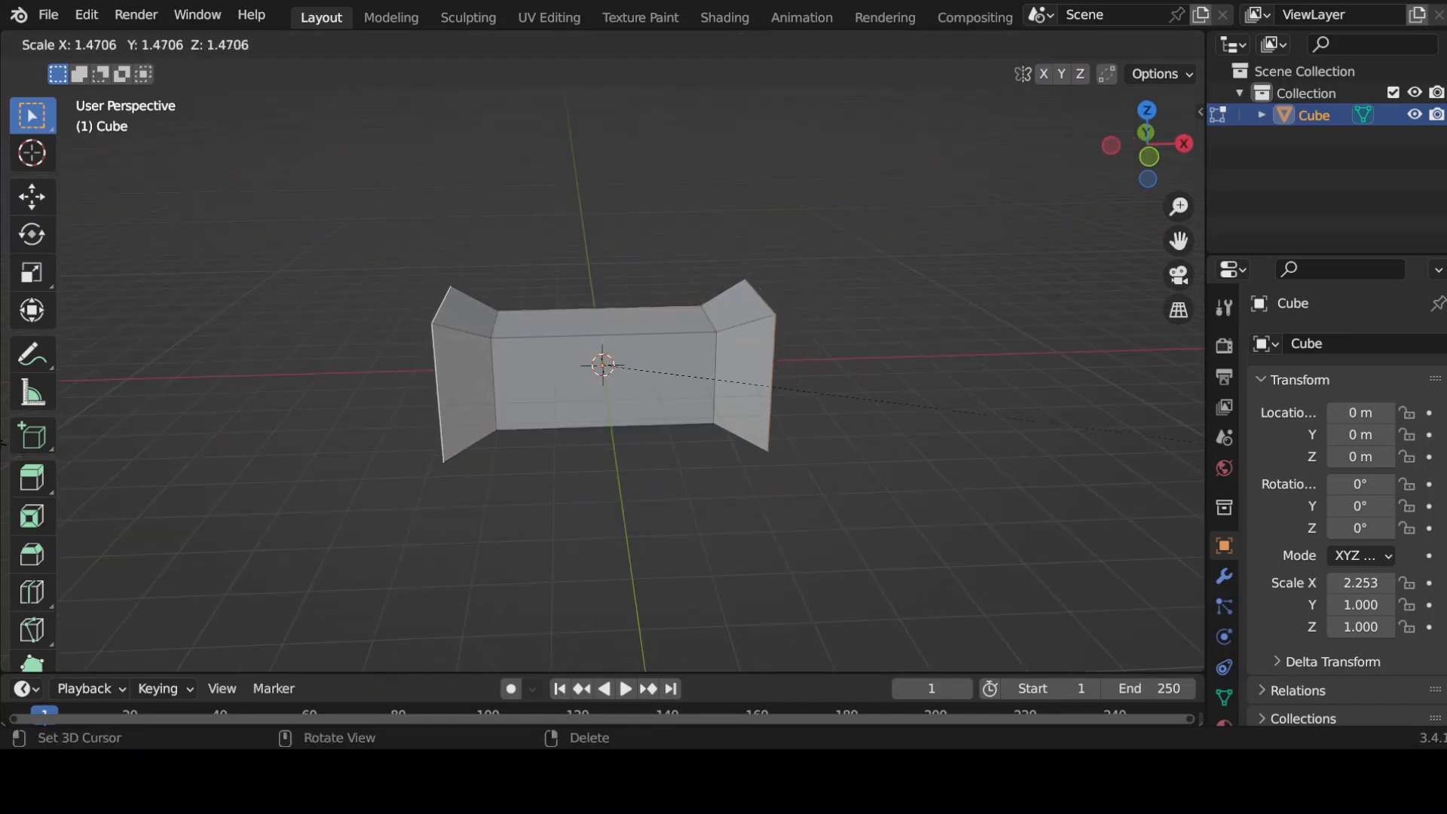
click(84, 458)
key(s)
key(y)
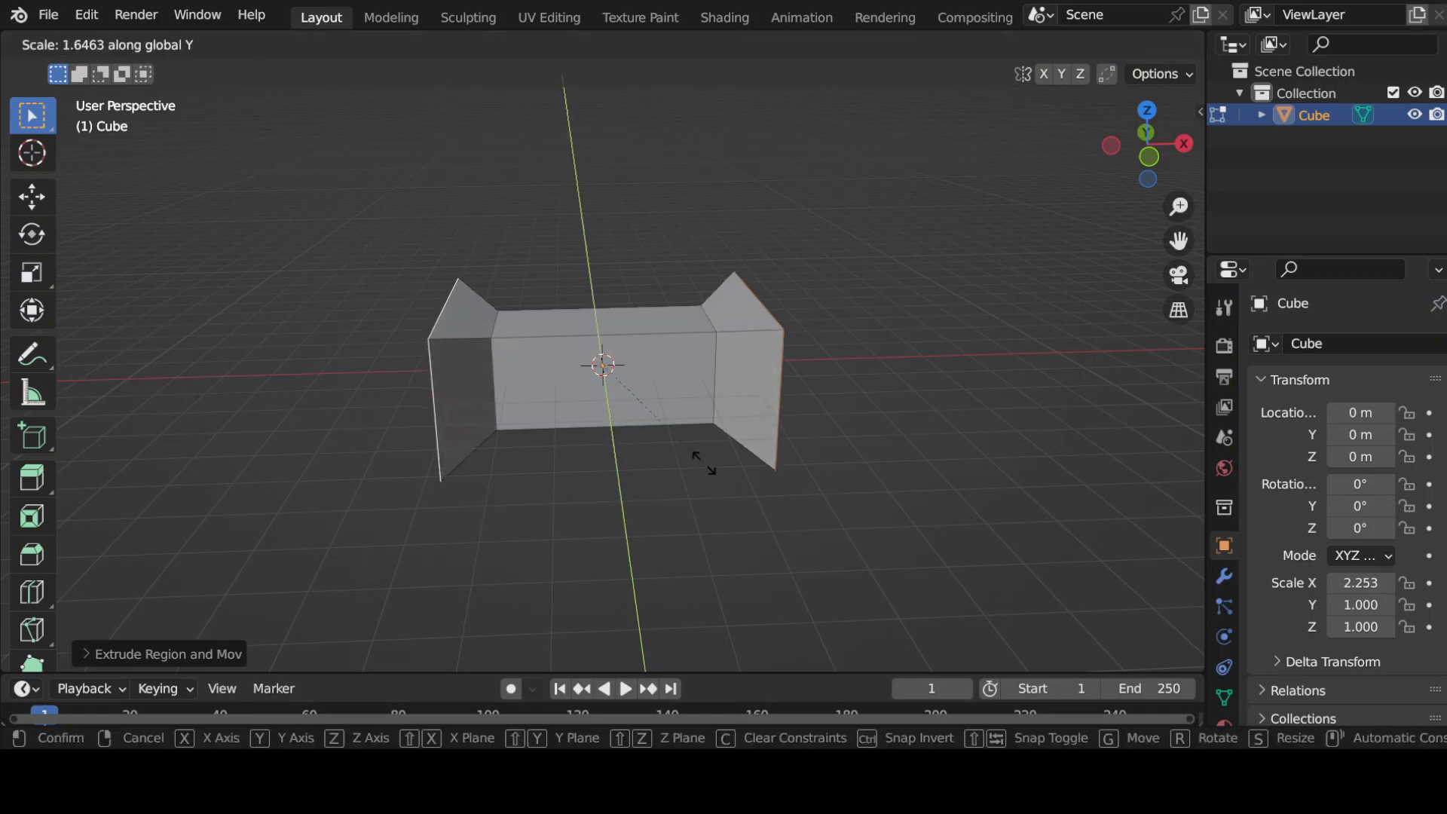
key(Escape)
Extrude the two flared end faces again and spread them apart along X to form the hammer head's striking blocks
key(e)
key(s)
key(y)
key(x)
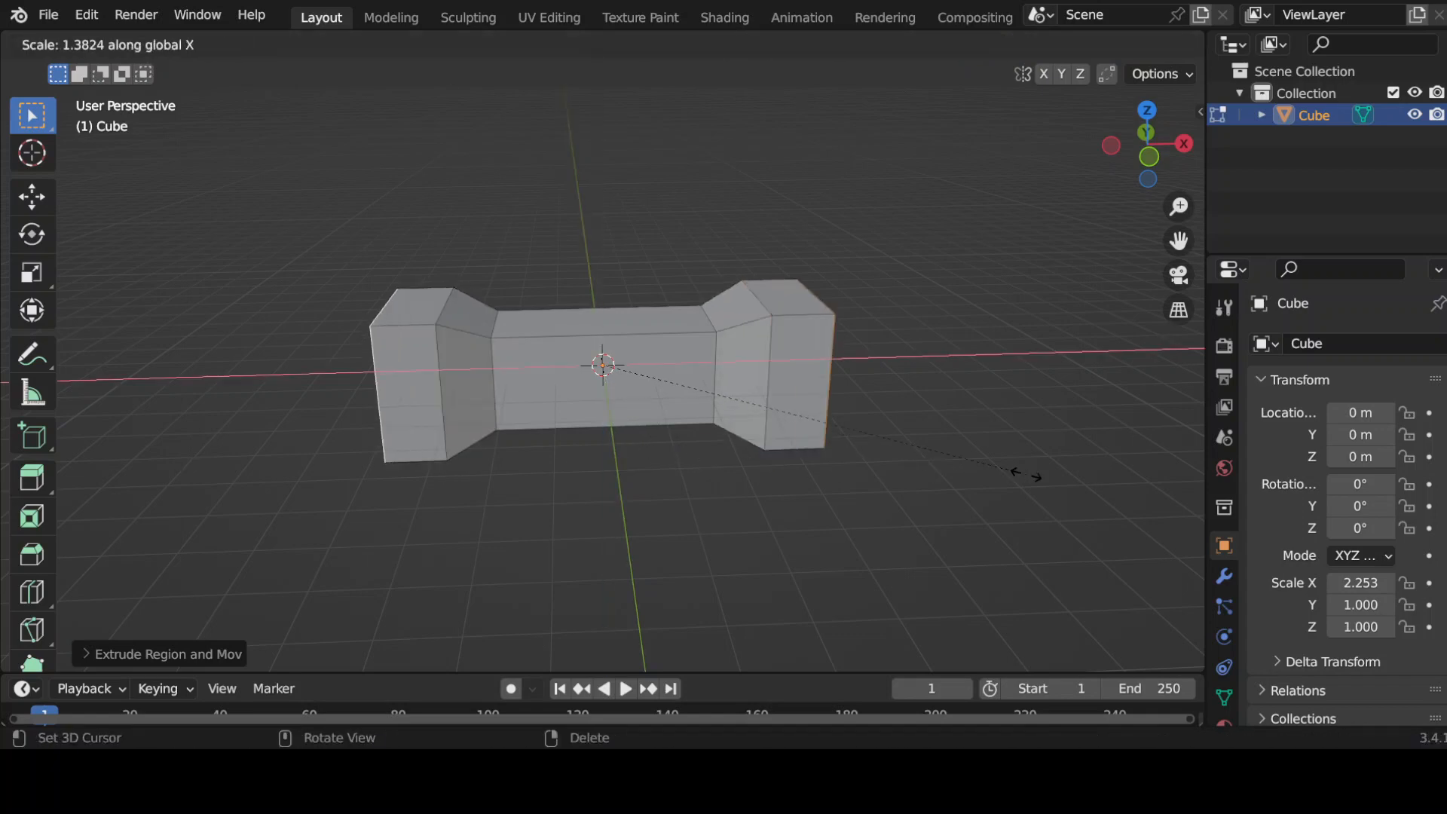
click(1110, 465)
key(s)
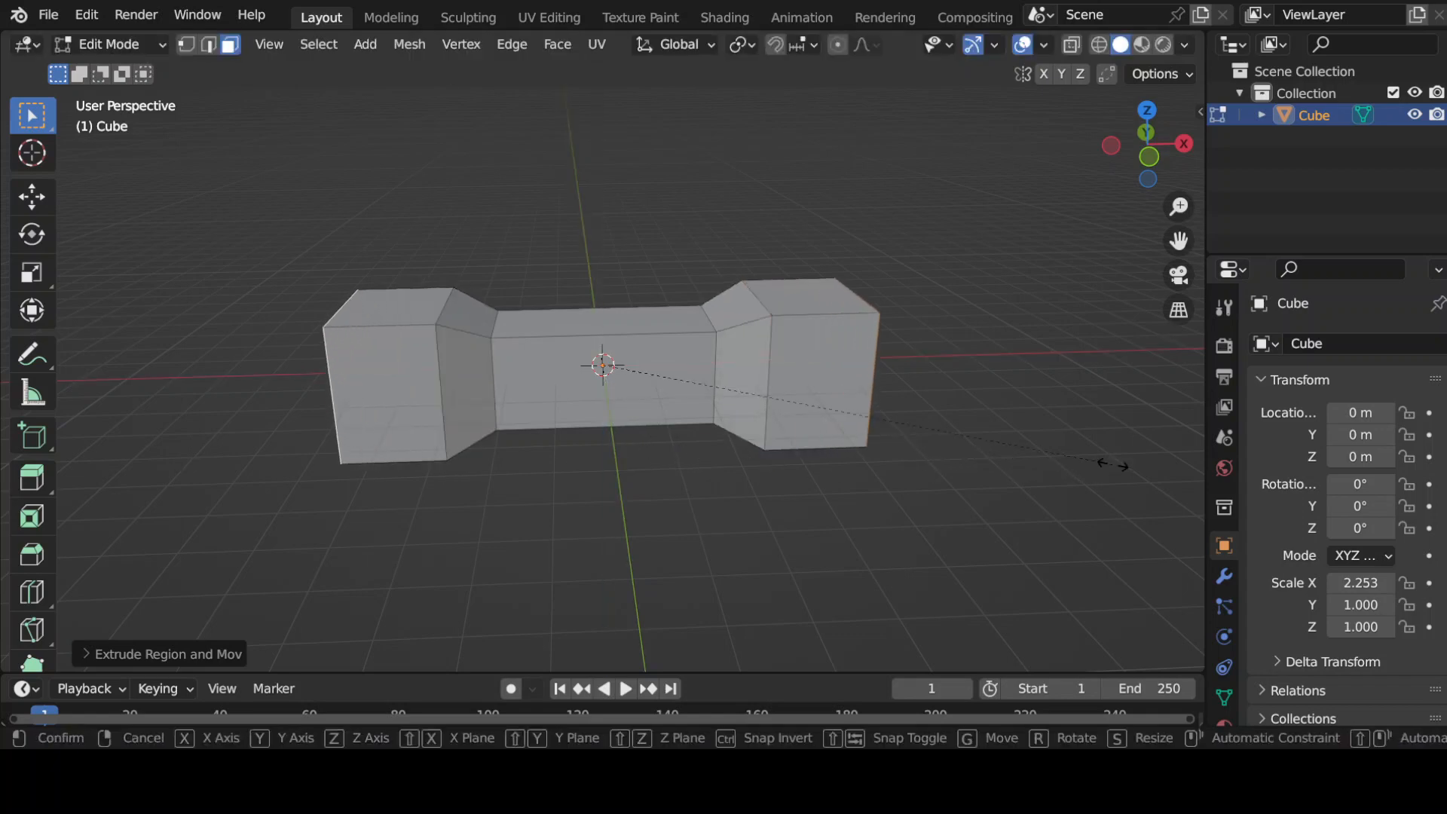
key(x)
click(1113, 471)
In Object Mode, shorten the whole hammer head along X to a scale of about 1.54
key(Tab)
key(s)
key(x)
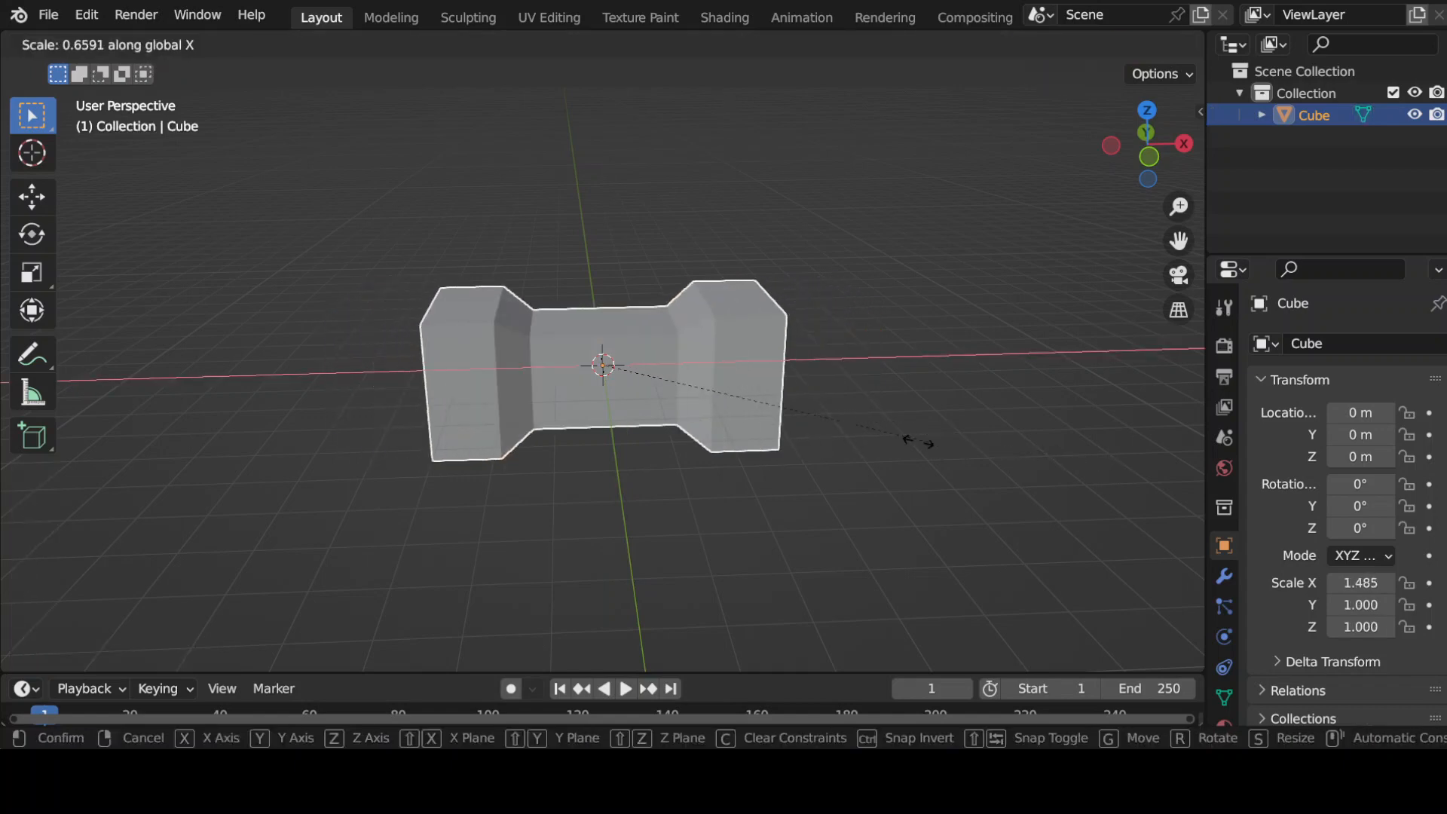
click(849, 509)
Add a cylinder mesh at the hammer head's centre and move it along Z to about 2.6 m
middle_drag(850, 510, 849, 204)
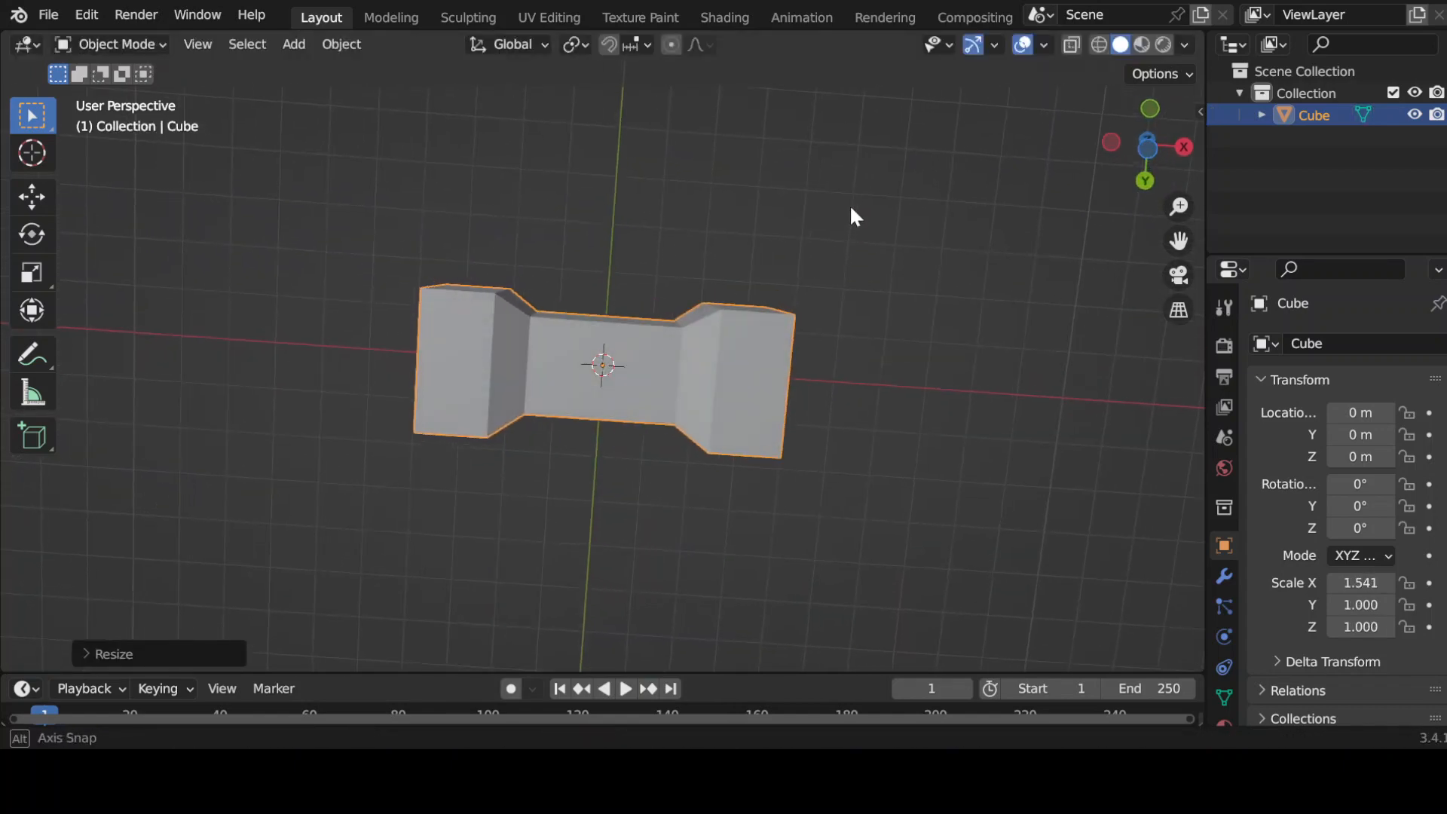
click(1155, 141)
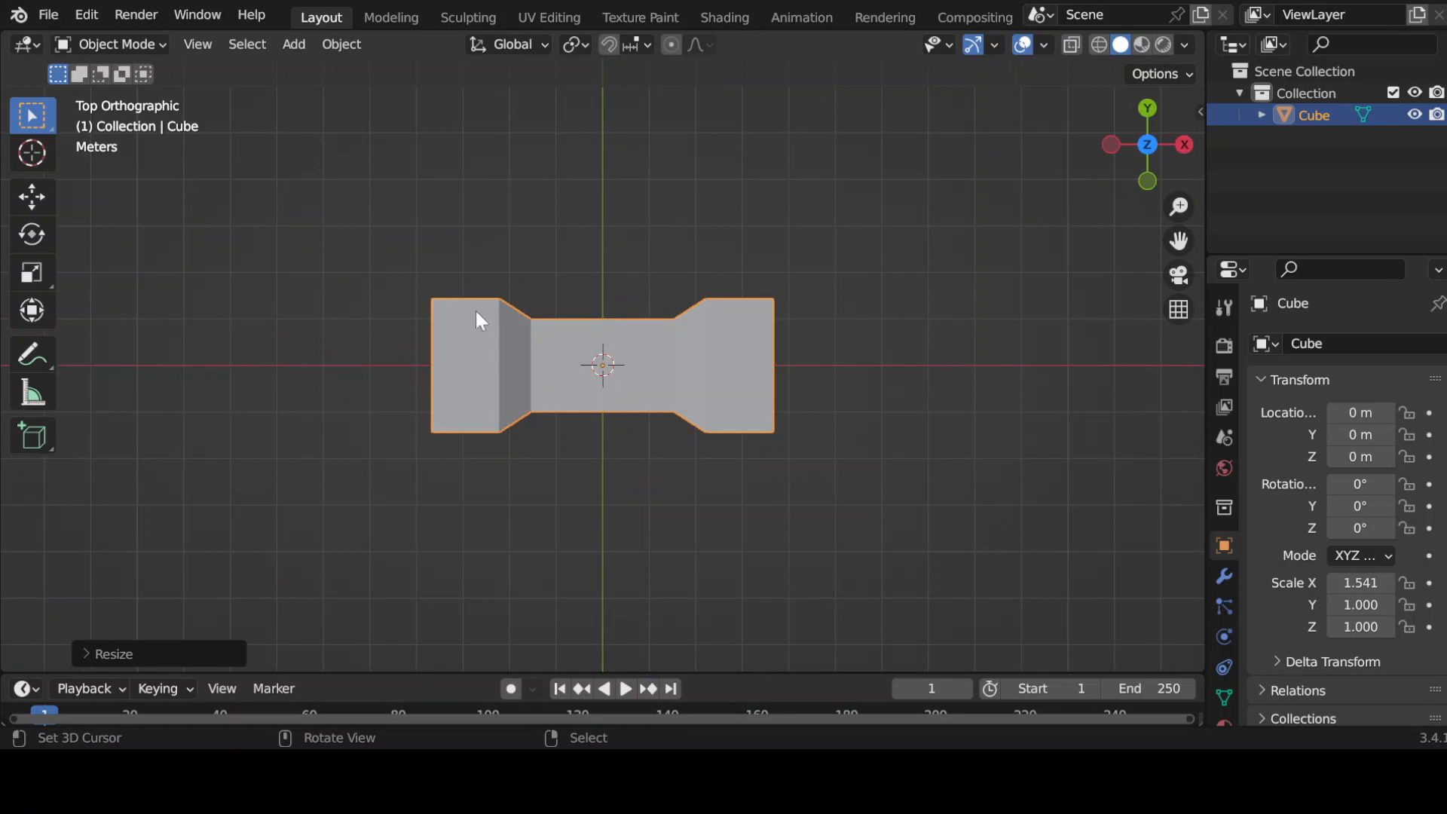
click(293, 44)
mouse_move(324, 68)
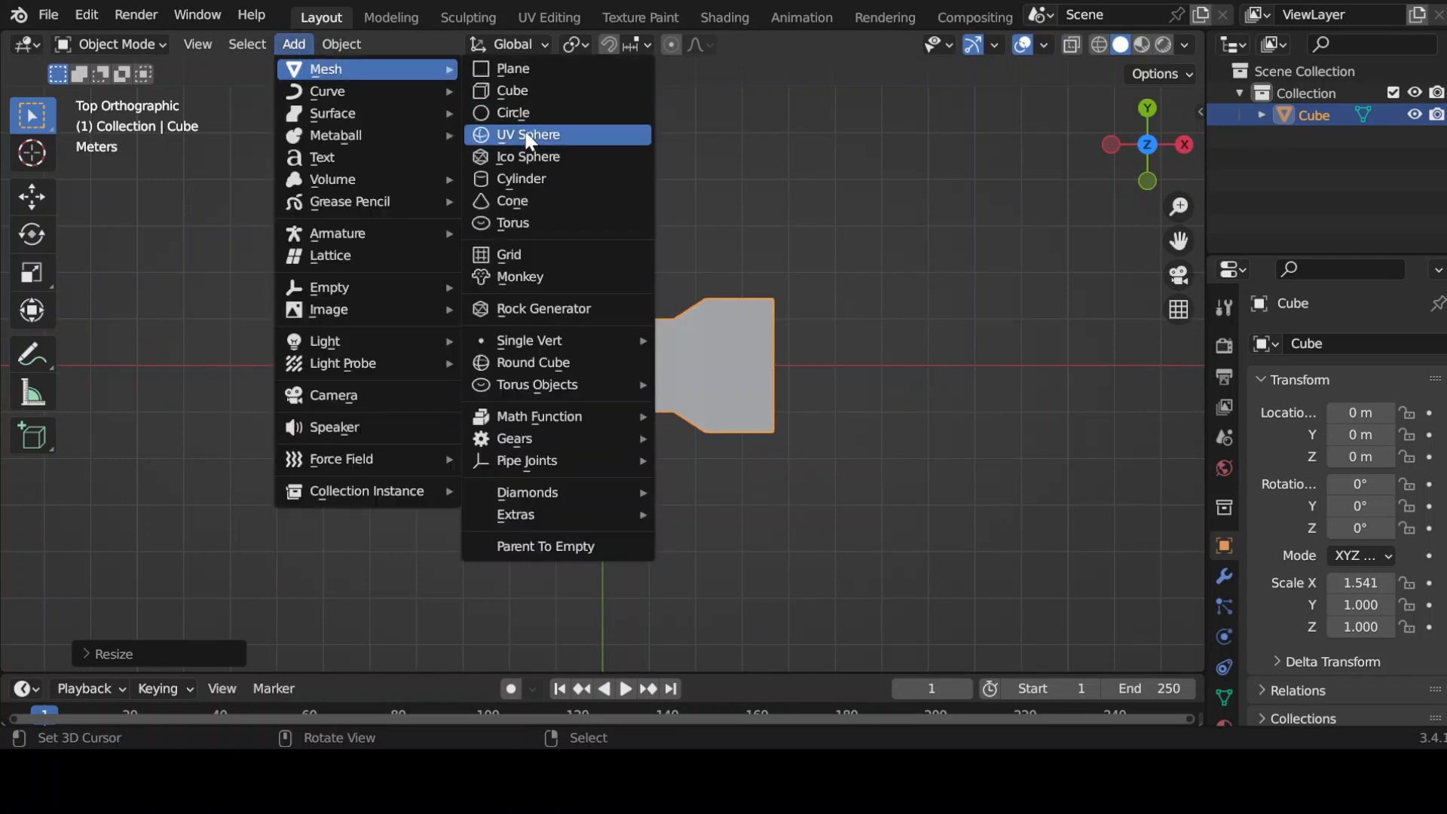
click(544, 175)
middle_drag(741, 293, 749, 472)
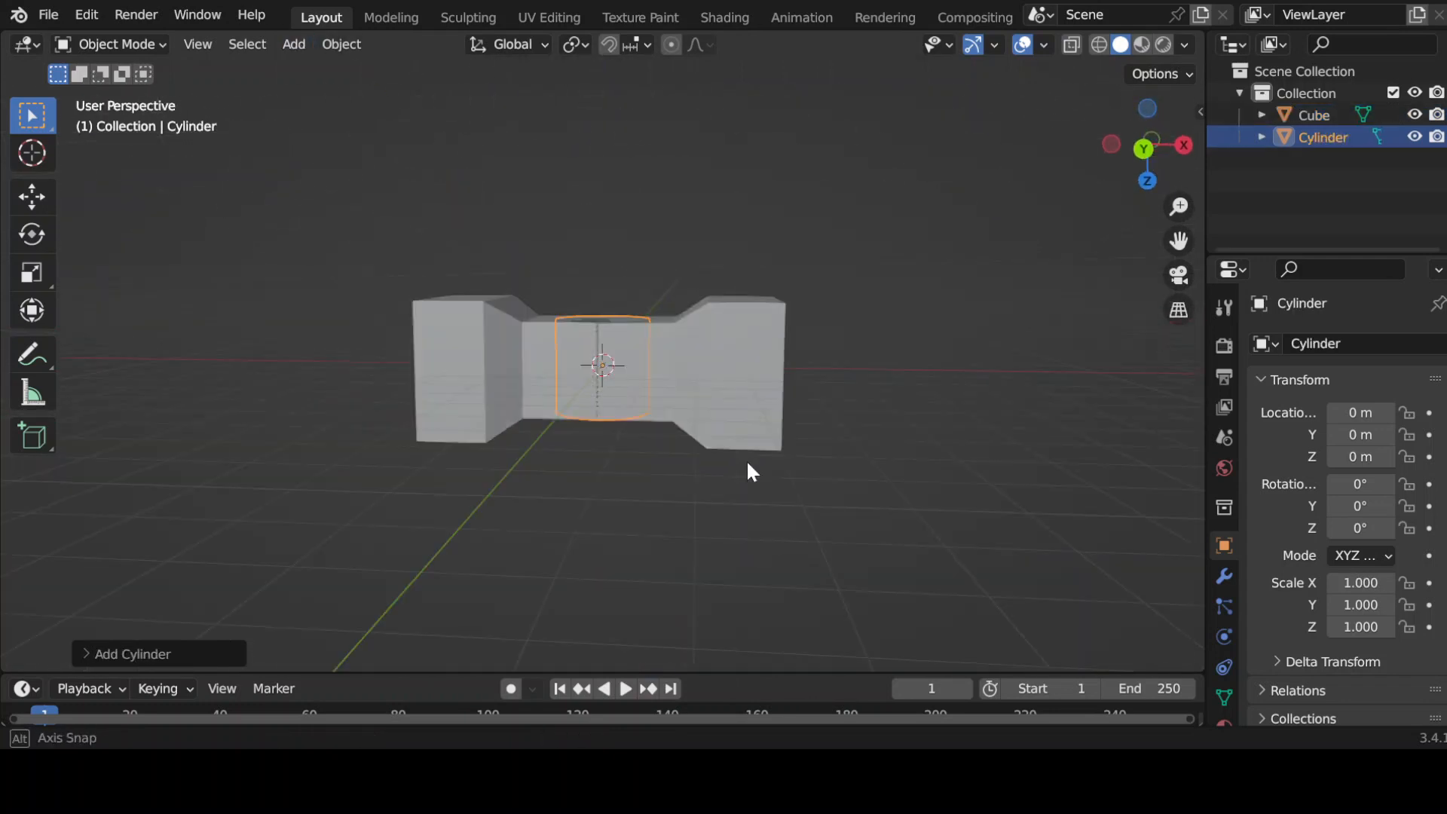
key(g)
key(z)
click(831, 584)
Scale the cylinder to about 0.885 and stretch it along Z to about 3.16 as the hammer's handle
key(s)
click(812, 539)
key(s)
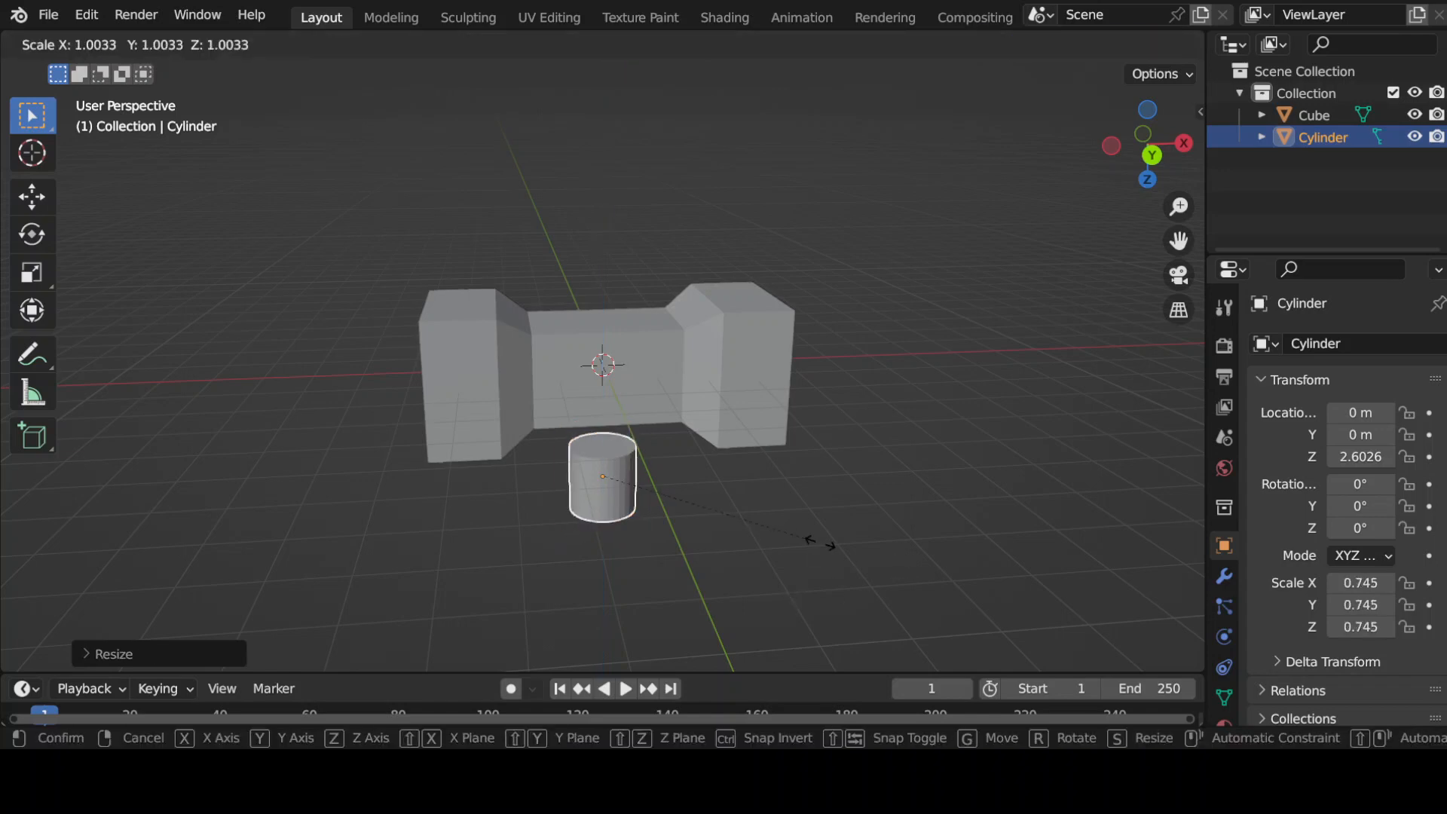
key(z)
click(987, 124)
scroll(920, 220, down, 3)
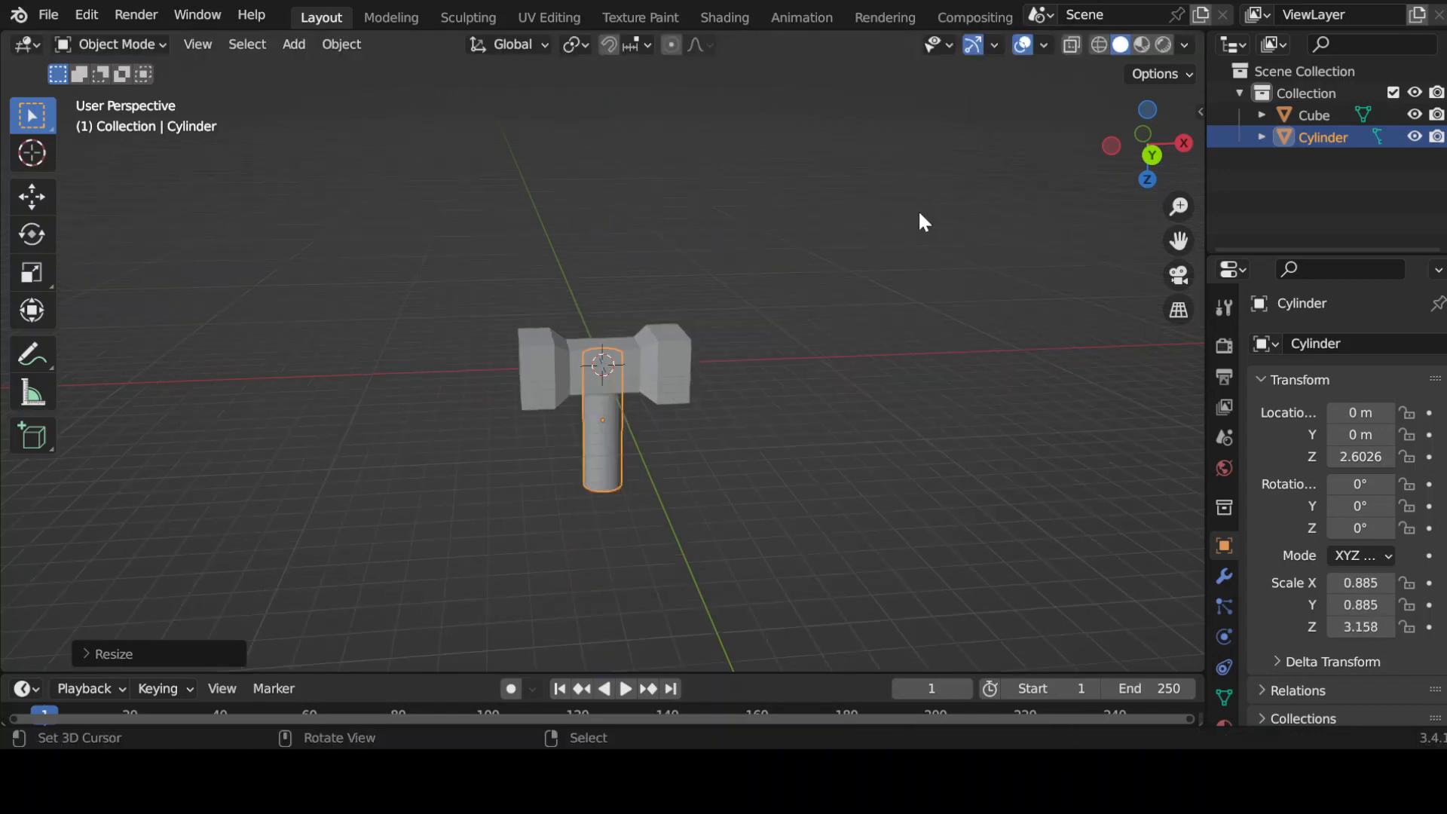
Move the handle cylinder along Z to about 6.41 m and lengthen it to a Z scale of about 6.34
middle_drag(921, 220, 852, 670)
middle_drag(799, 316, 775, 355)
key(g)
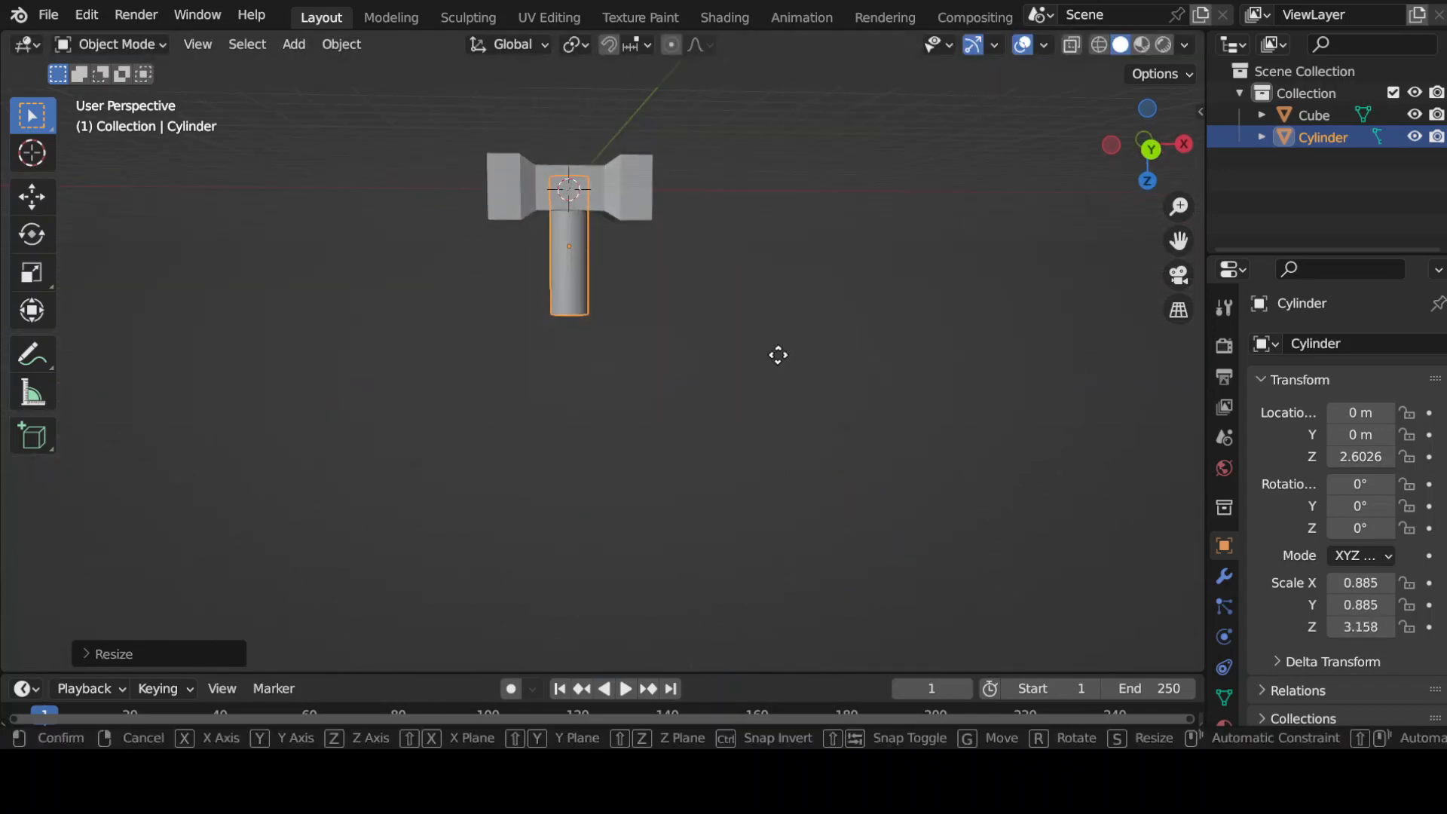
key(z)
click(777, 431)
key(s)
key(z)
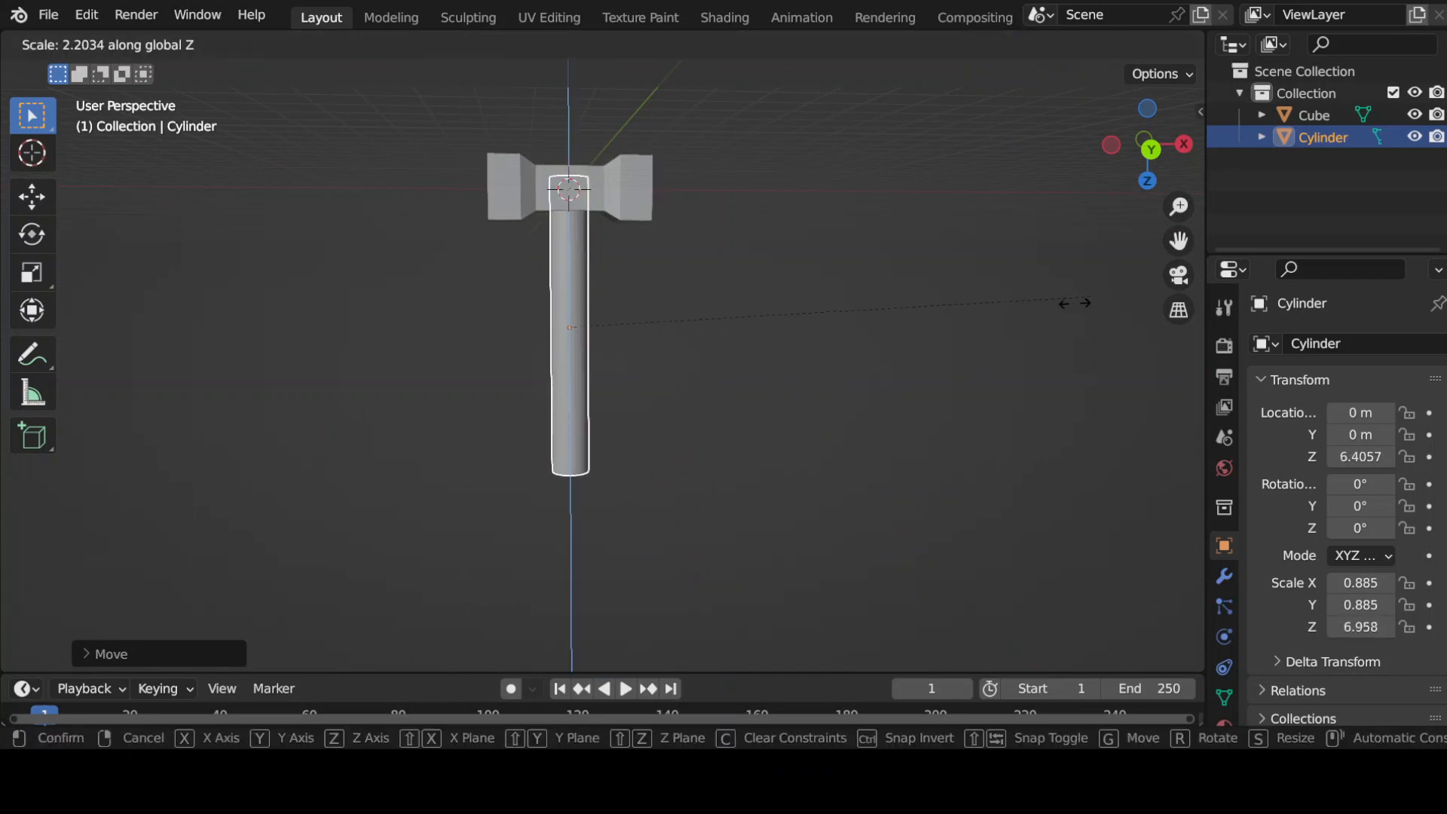
click(1046, 320)
key(s)
click(1025, 319)
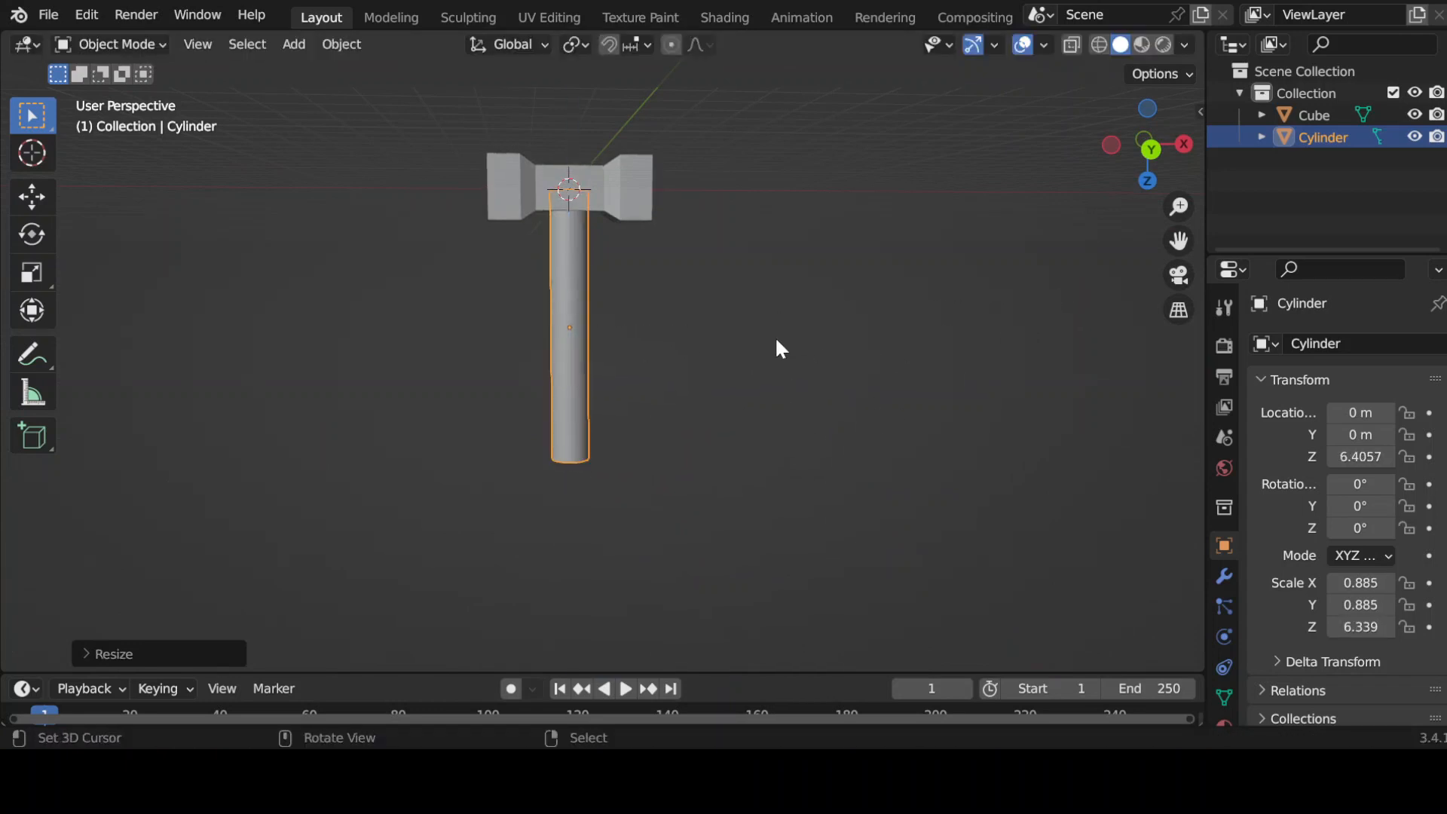
Shorten the handle to a Z scale of about 5.3 and move it along Z to about 4.97 m
key(s)
key(z)
key(g)
key(z)
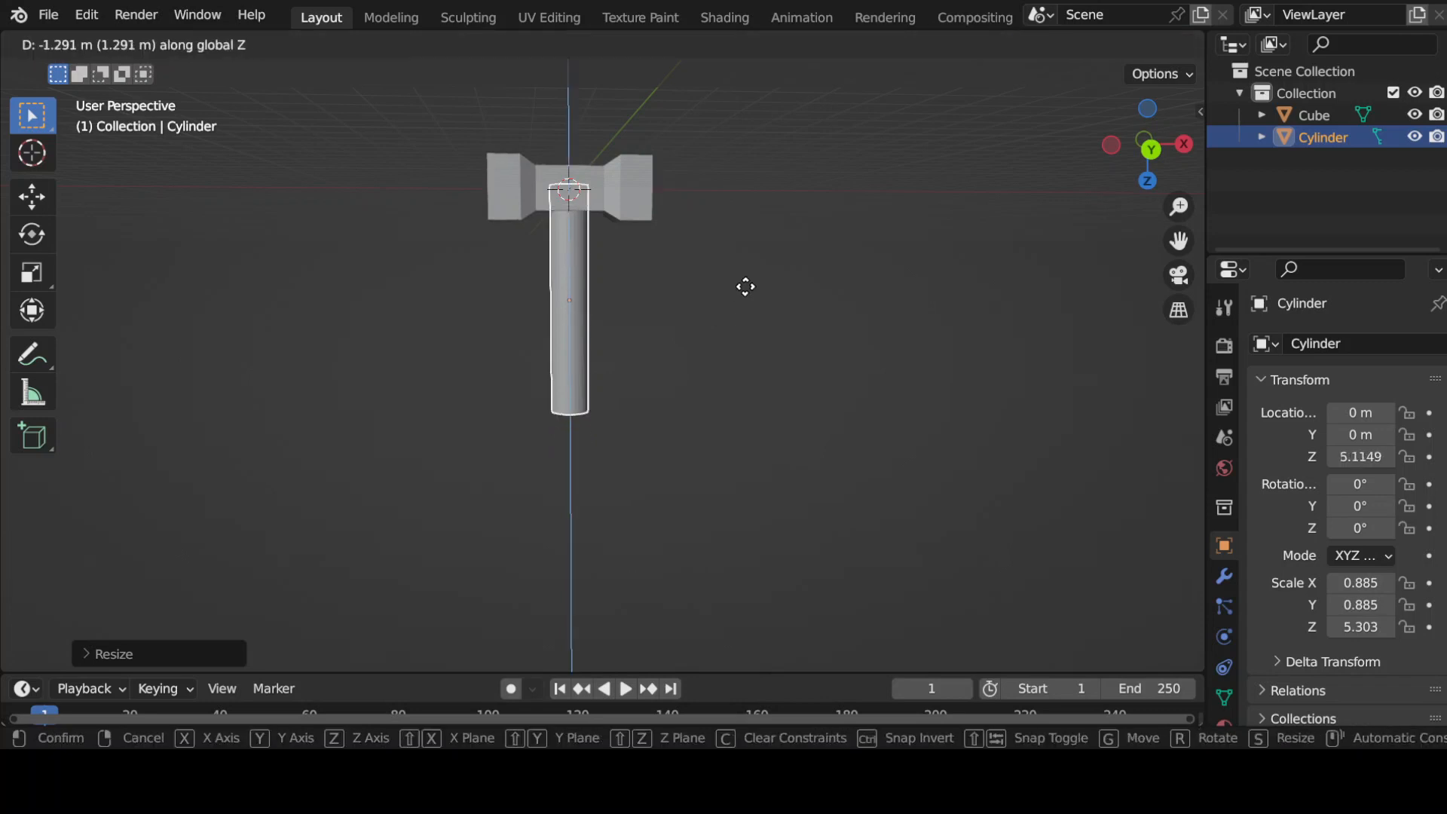
click(716, 280)
Shift the handle along Z to about 5.73 m and stretch it to a Z scale of about 5.98
middle_drag(716, 280, 693, 304)
scroll(693, 304, up, 3)
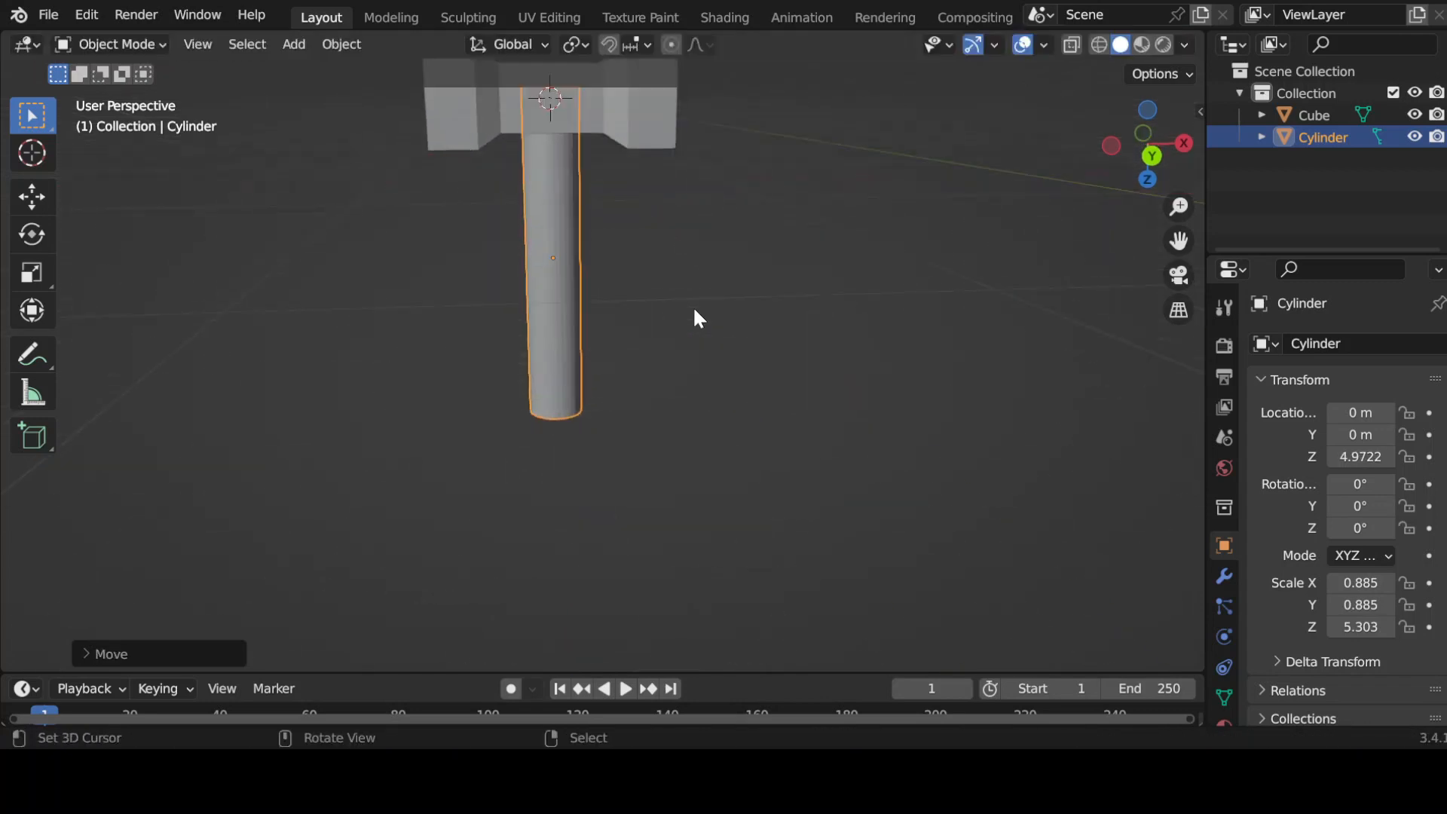
key(g)
key(z)
click(694, 328)
key(s)
key(z)
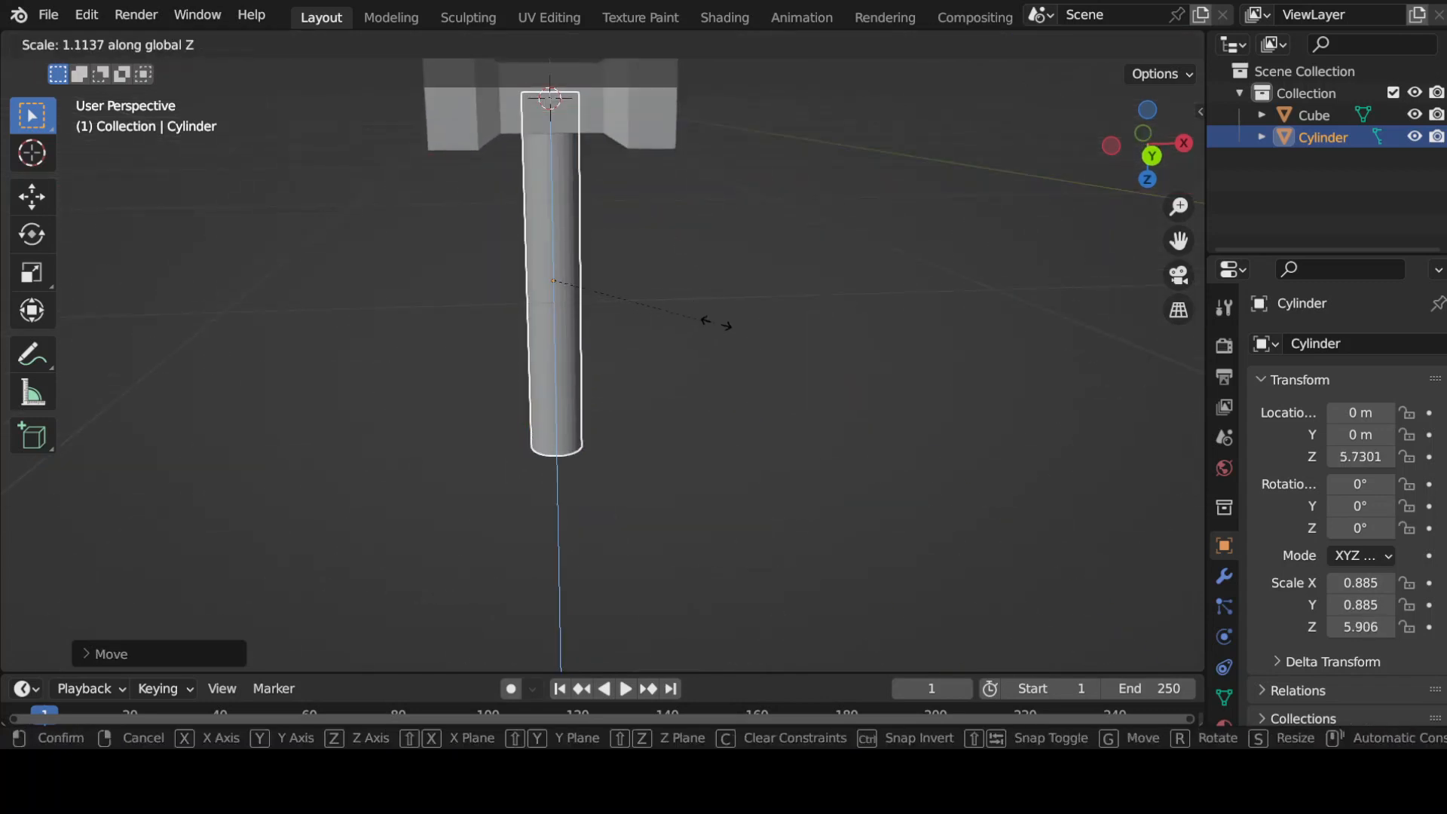
click(717, 324)
Cut the handle in Edit Mode with five evenly spaced horizontal loop cuts and clear the selection
key(Tab)
middle_drag(652, 302, 758, 404)
scroll(633, 268, up, 2)
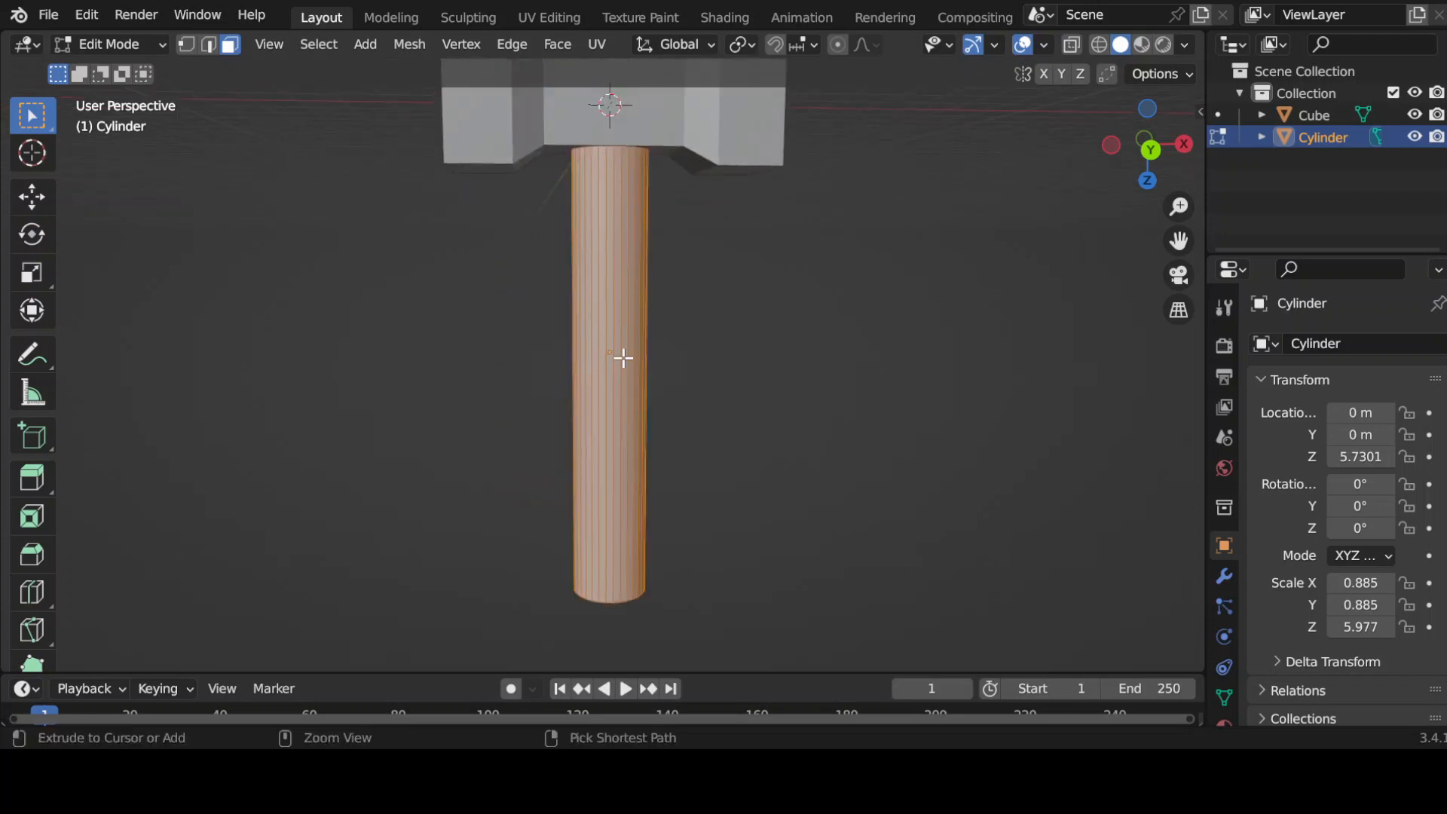
key(ctrl+r)
scroll(625, 352, up, 4)
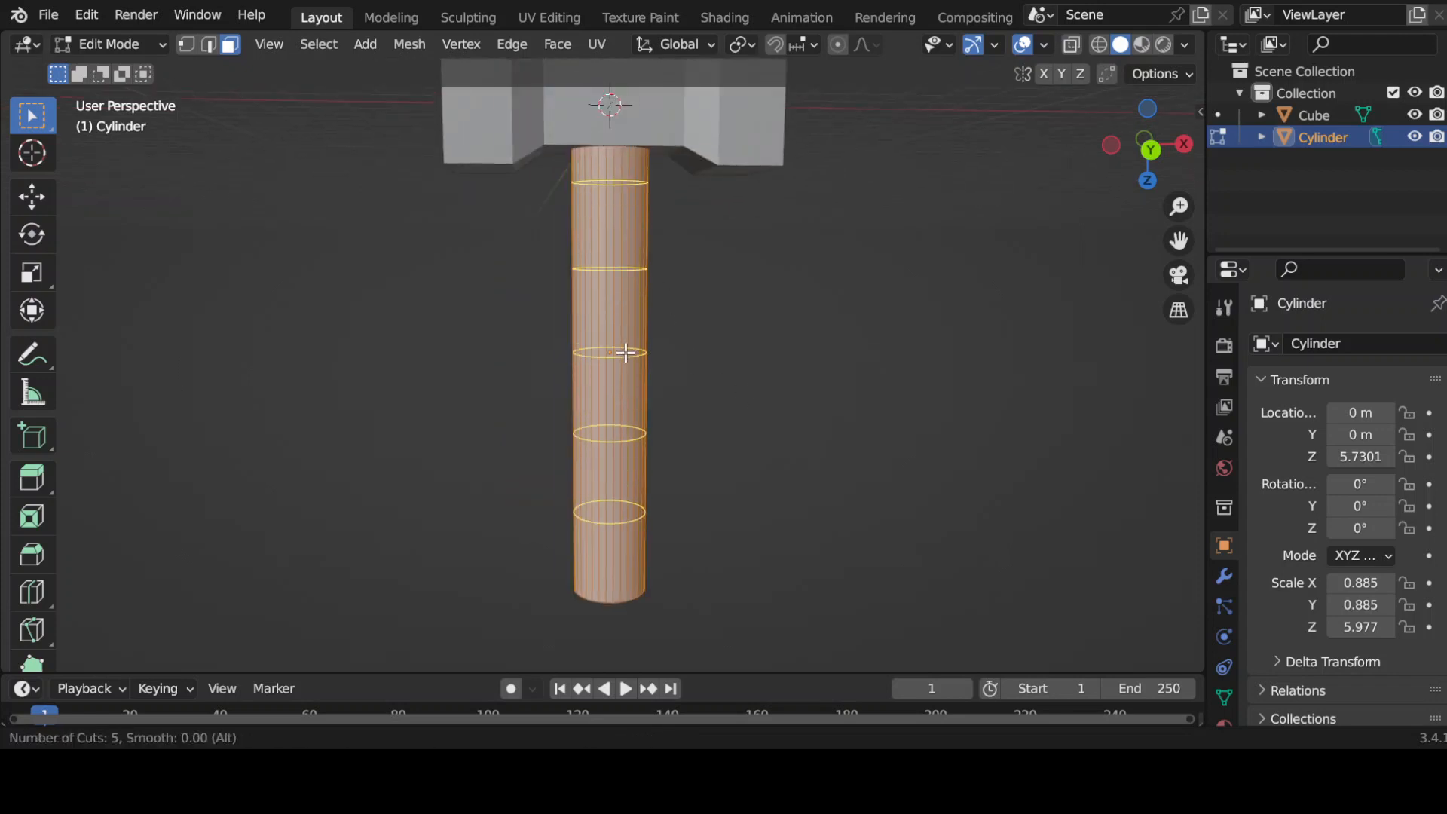
click(625, 352)
right_click(626, 352)
click(845, 283)
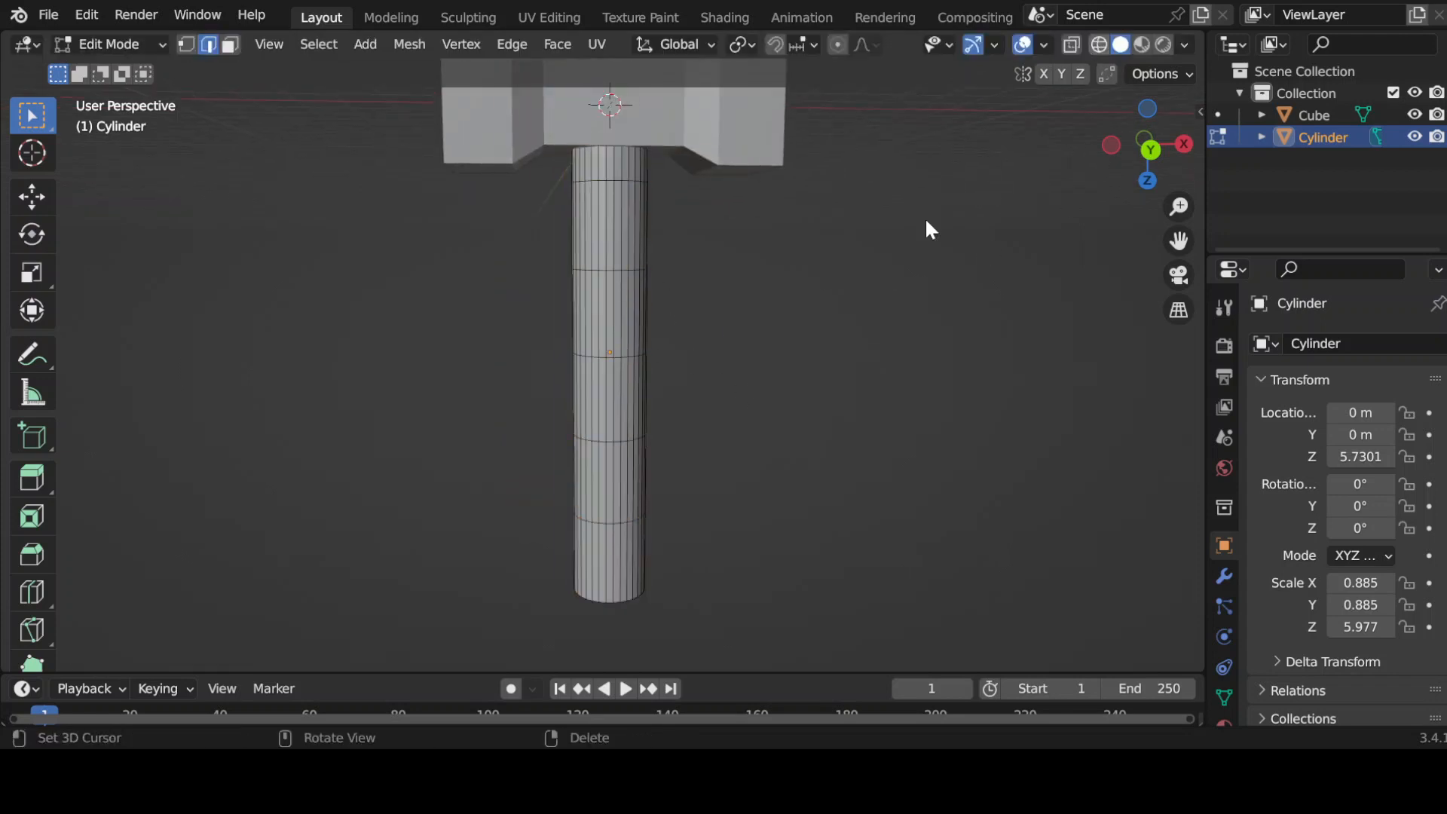
Select every second band of the handle's faces in see-through wireframe, including the end band, and separate them into their own object
key(alt+z)
middle_drag(908, 274, 899, 272)
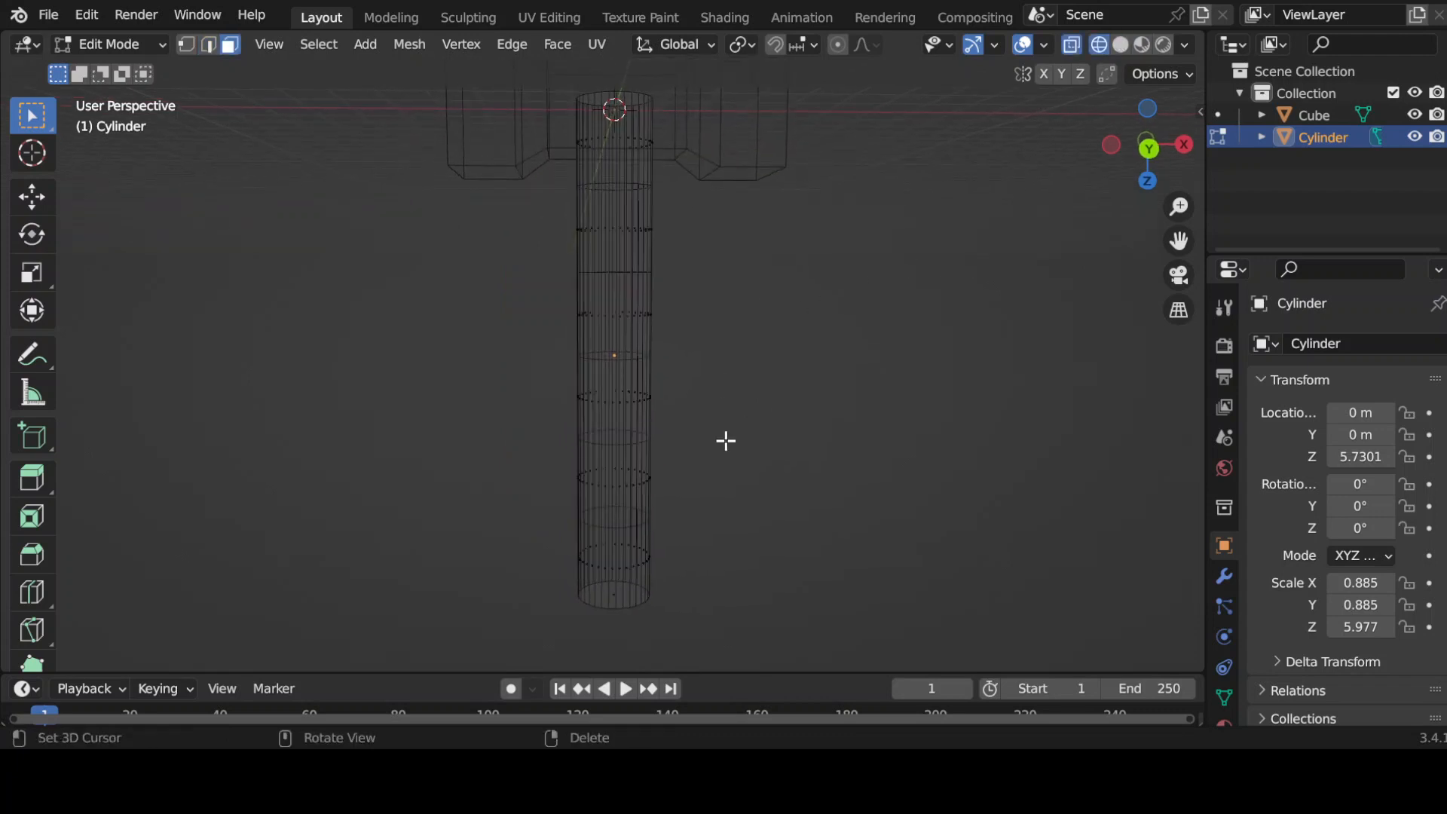
drag(501, 204, 708, 265)
shift+drag(479, 350, 701, 422)
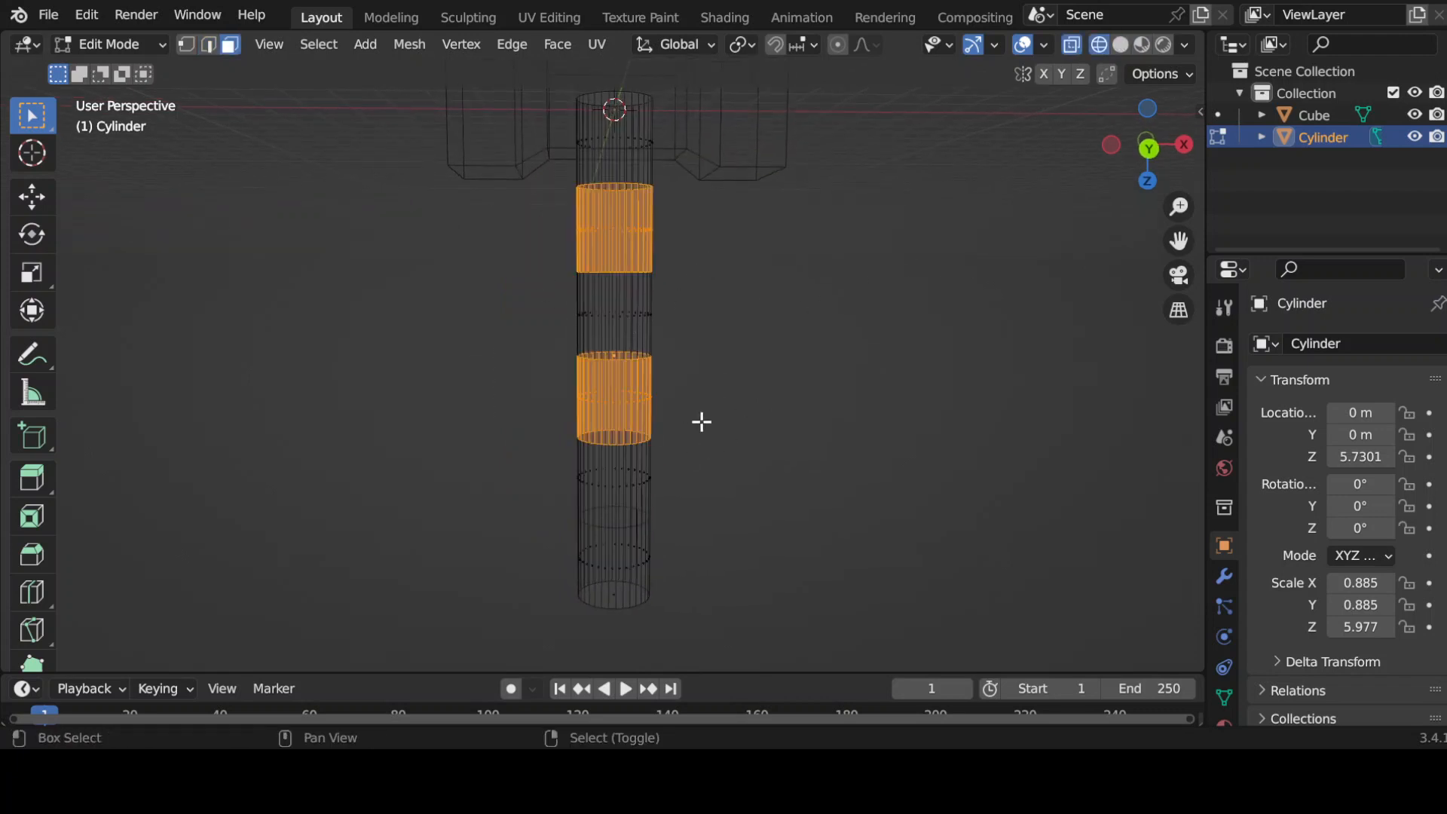
shift+drag(552, 534, 717, 580)
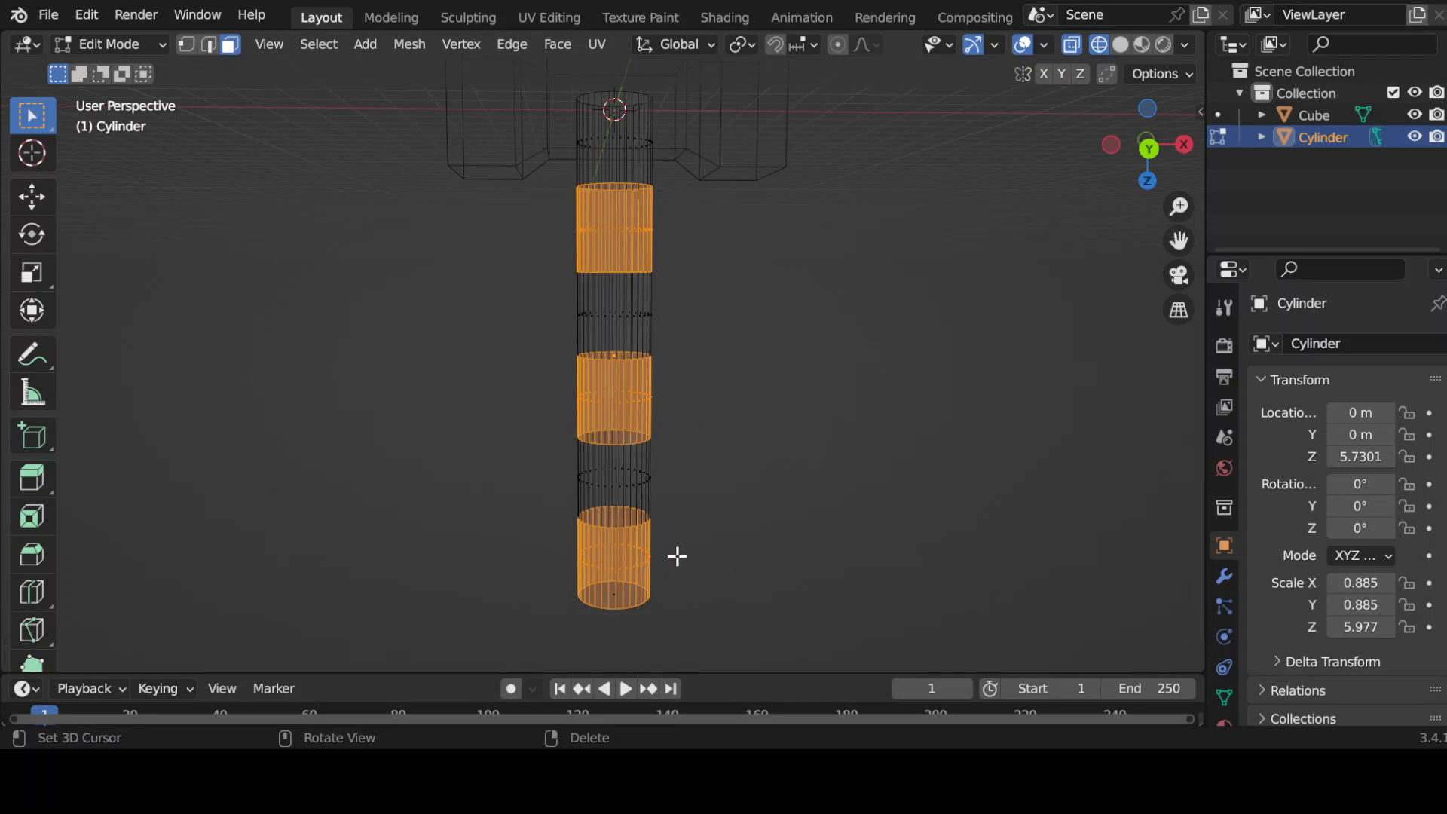
shift+drag(527, 533, 711, 607)
key(p)
click(708, 607)
key(Tab)
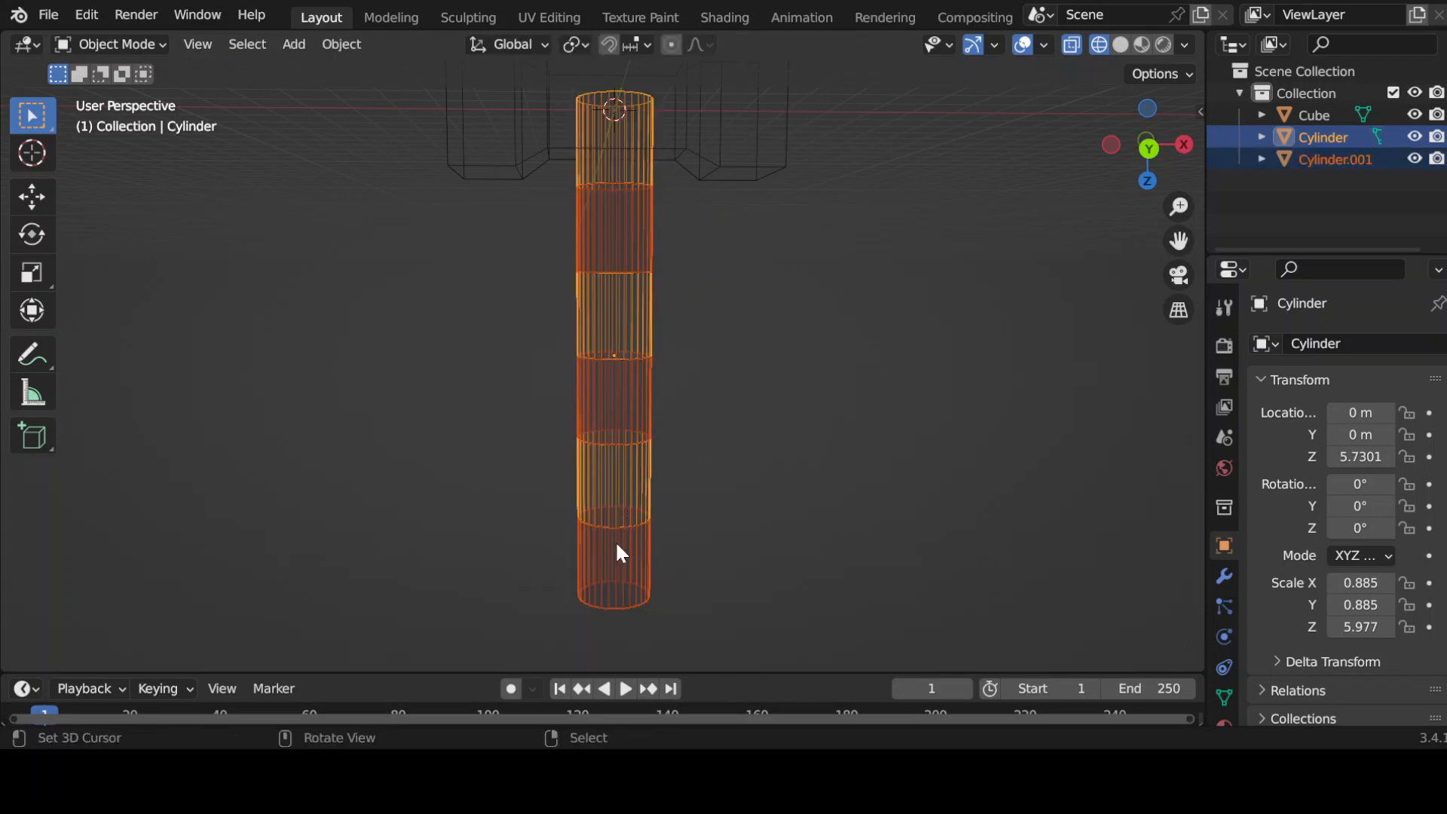
Return the viewport to solid shading and assign a new material to the separated handle bands
click(616, 545)
click(1121, 45)
scroll(1220, 636, down, 2)
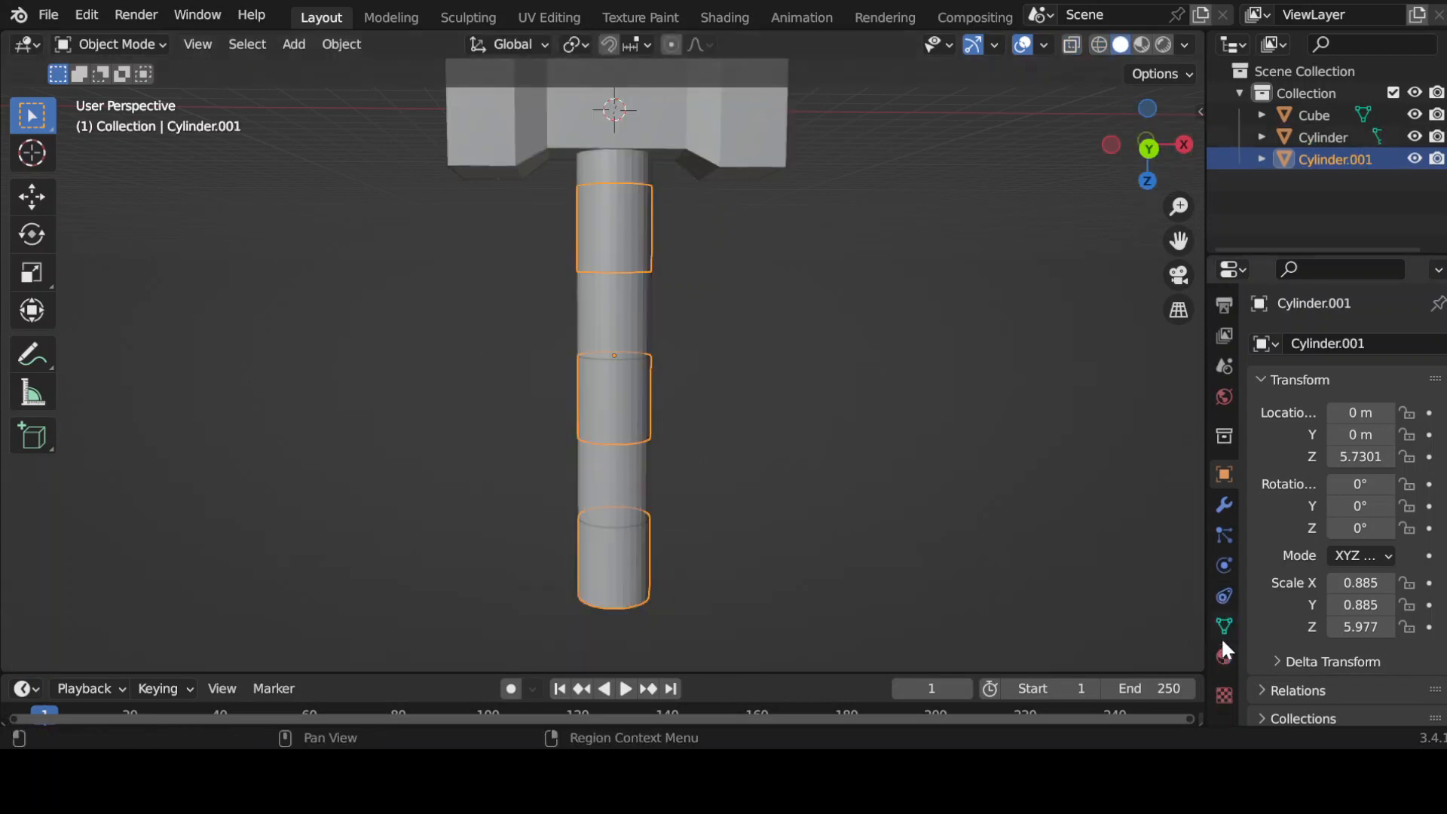
click(1223, 648)
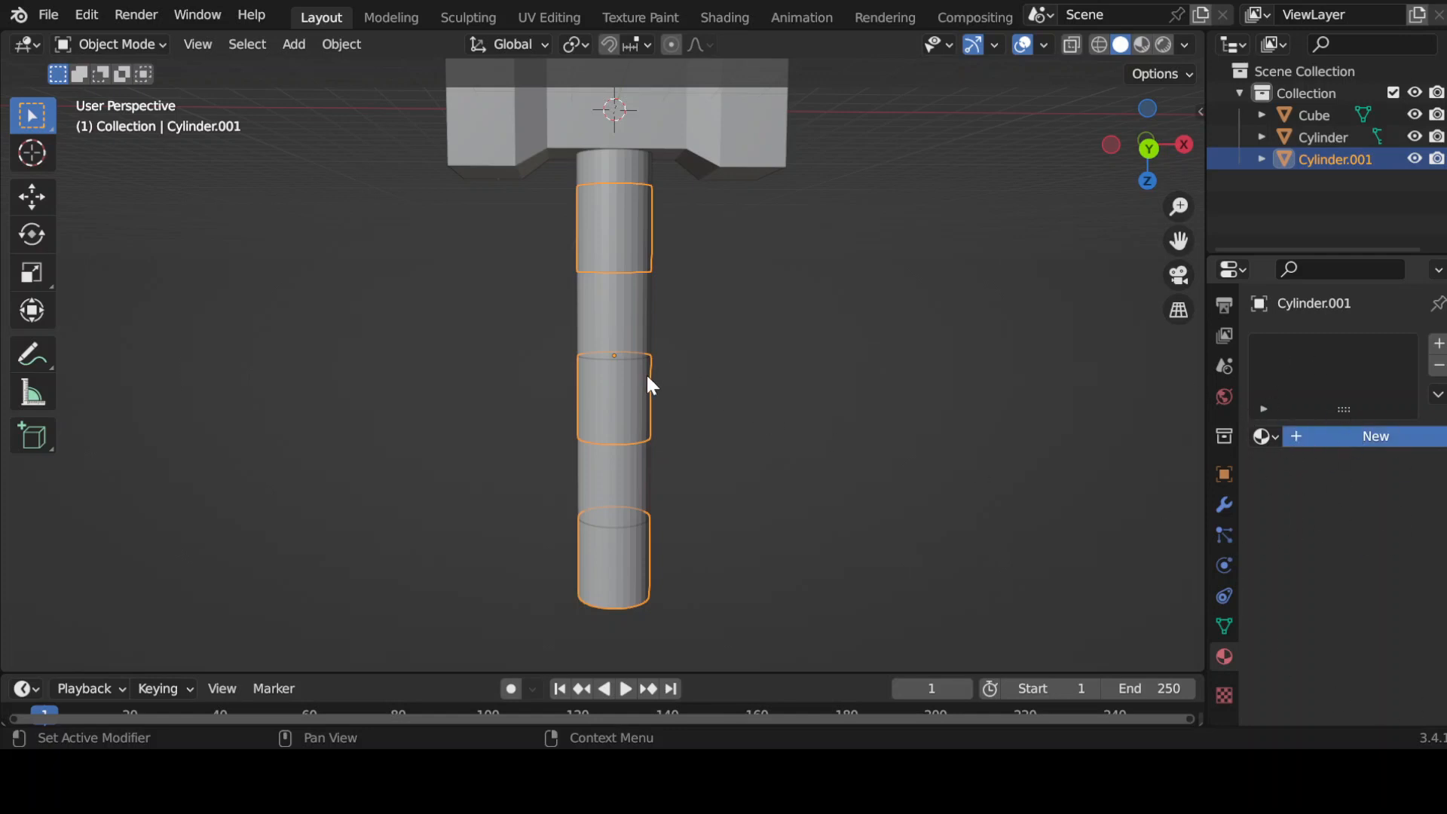
double_click(1292, 433)
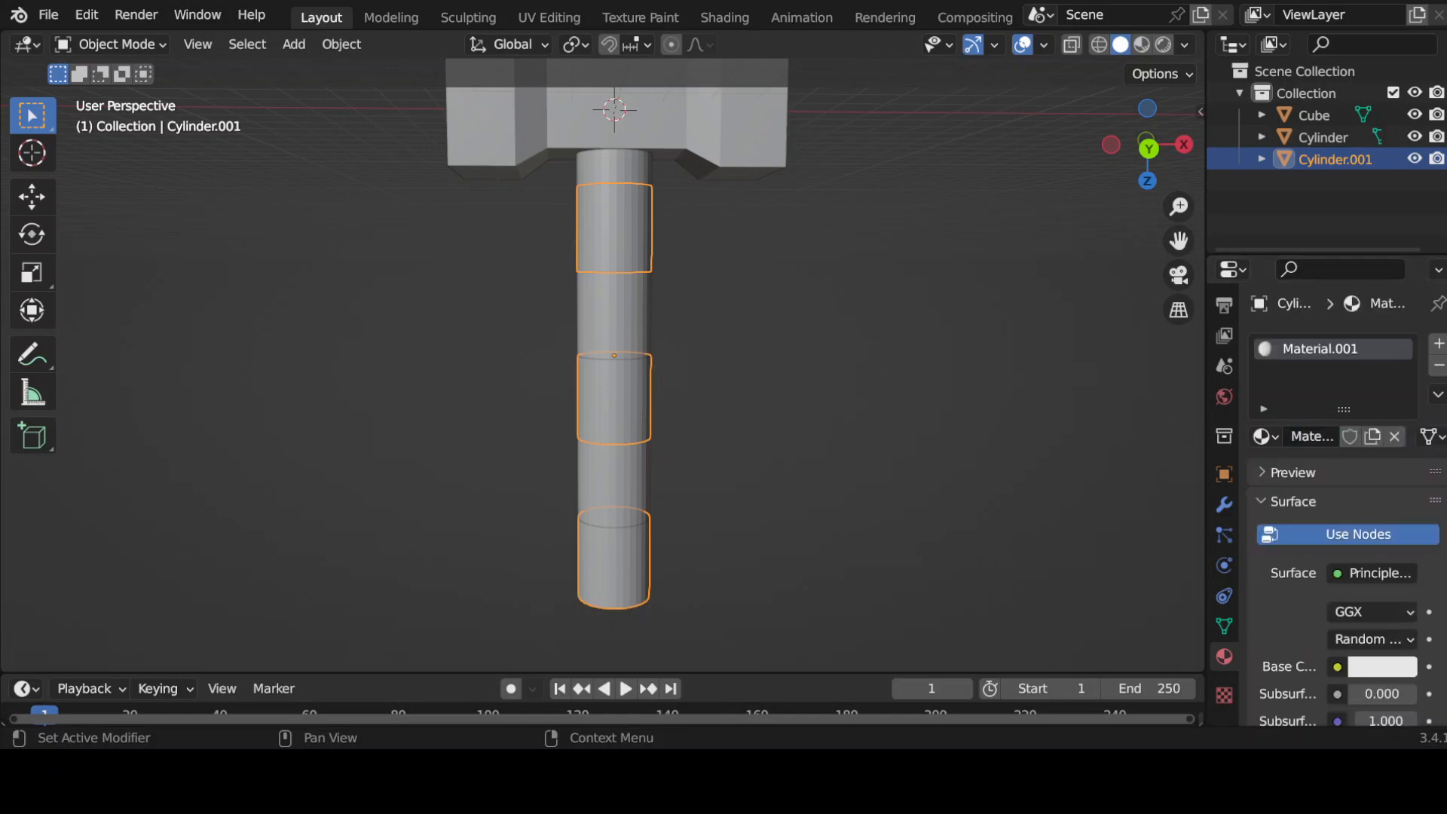
Set the viewport display Metallic value of the separated bands' material to 0.736
scroll(1330, 687, down, 15)
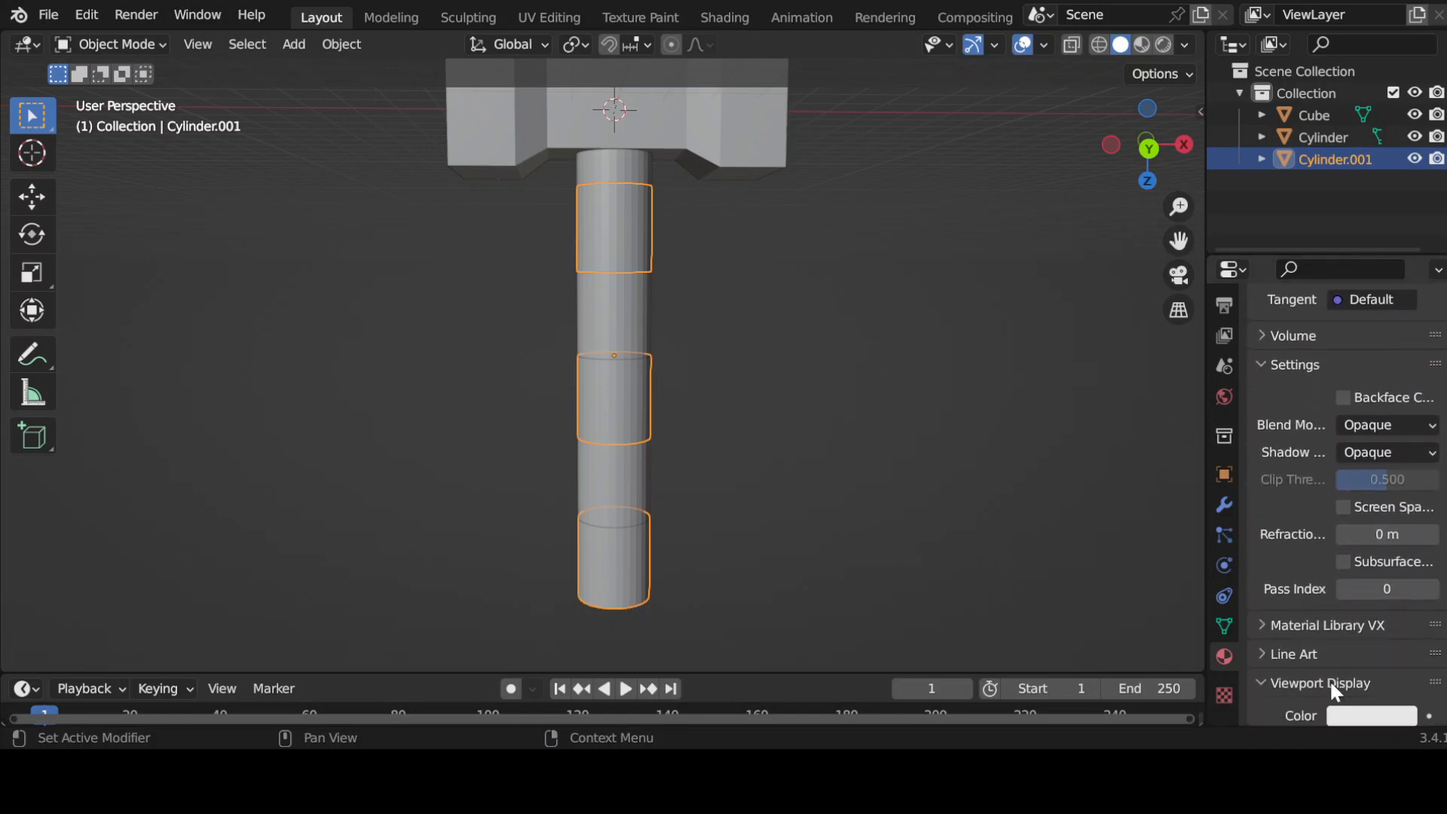
scroll(1354, 675, down, 3)
click(1356, 625)
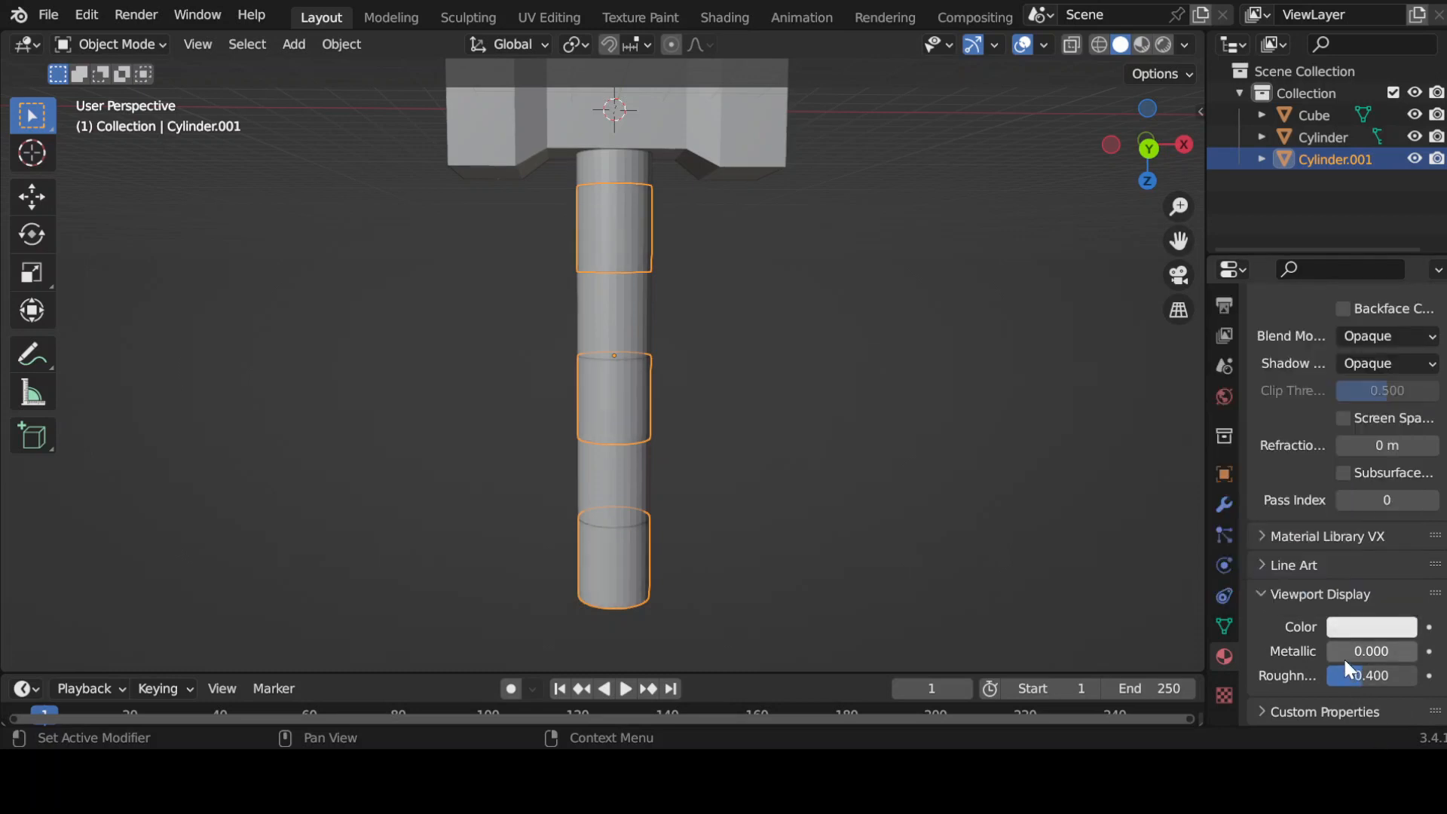
drag(1344, 655, 1416, 655)
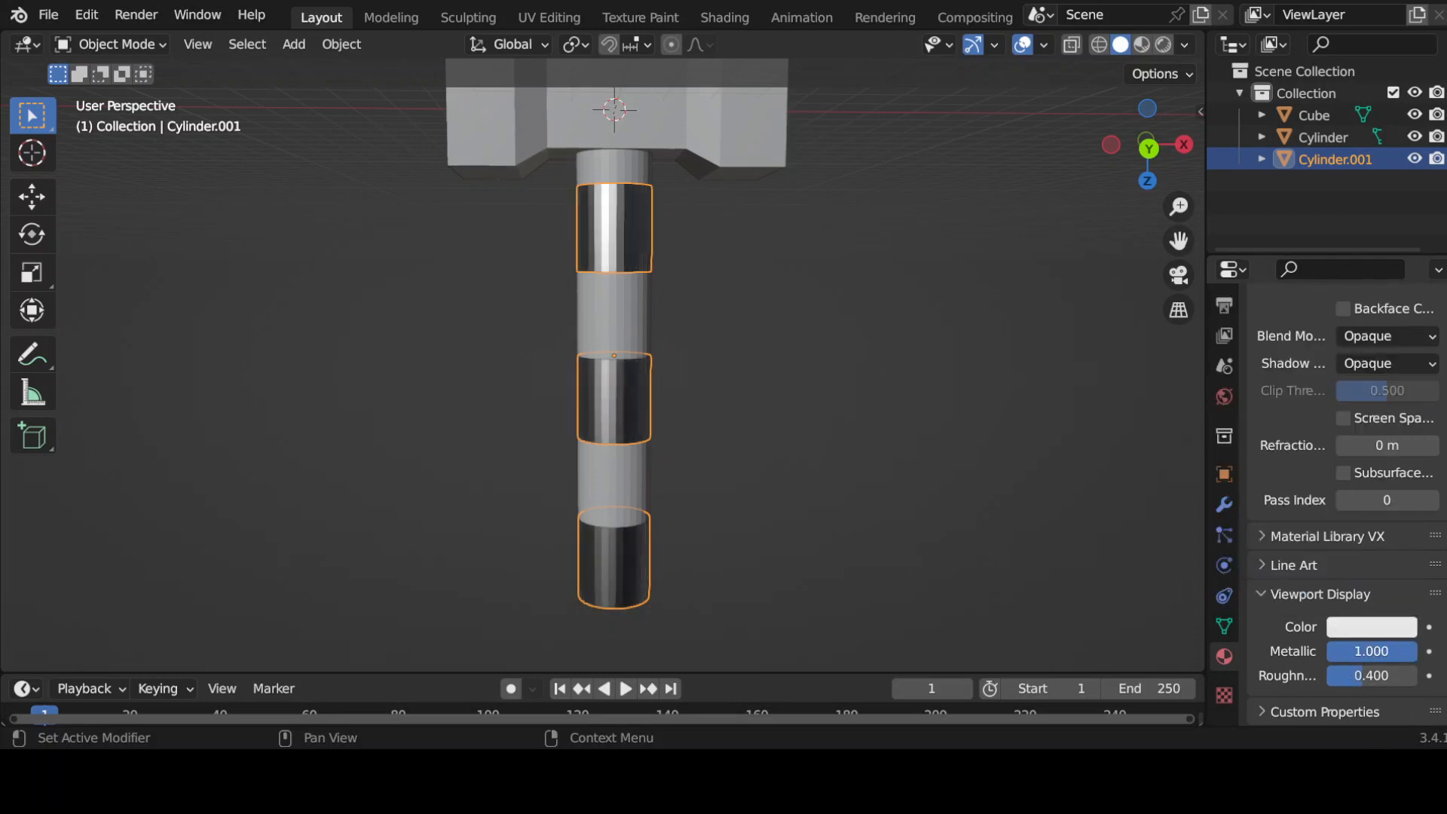
drag(1393, 655, 1370, 656)
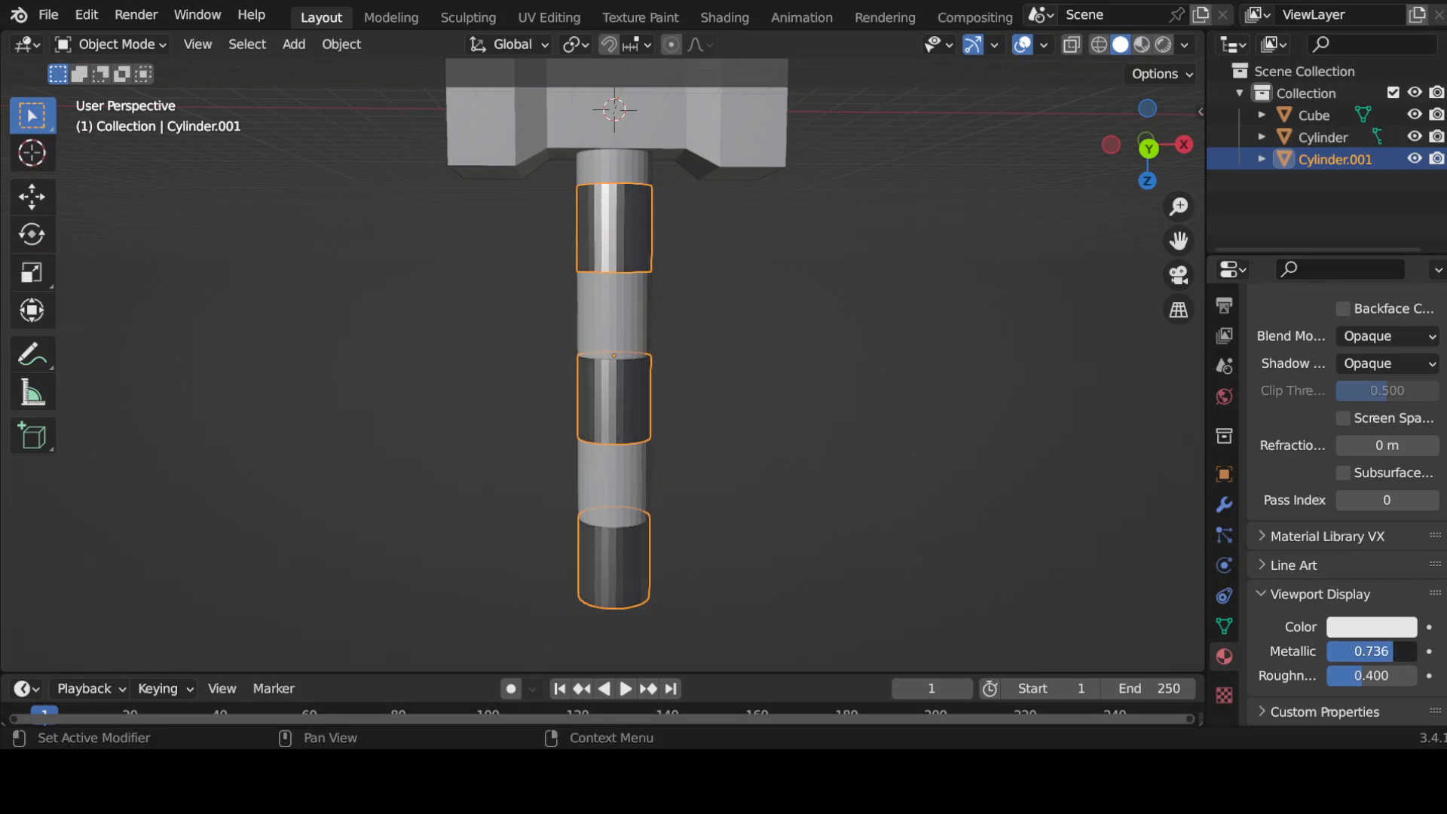
Give the remaining handle bands a new material with an orange-red viewport display colour, hue 0.027 and saturation 0.864
click(603, 305)
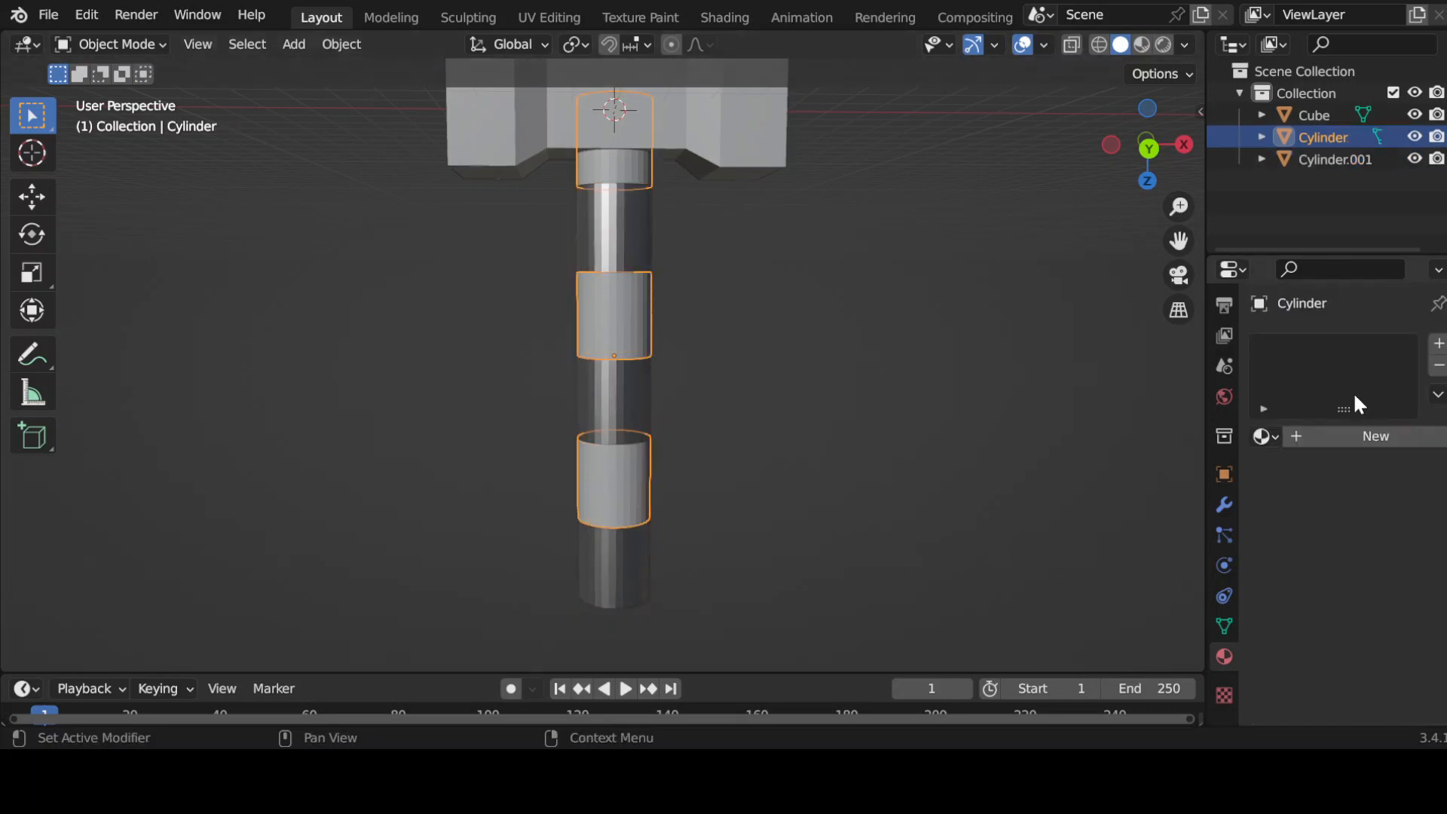
click(1314, 438)
scroll(1341, 527, down, 10)
click(1355, 630)
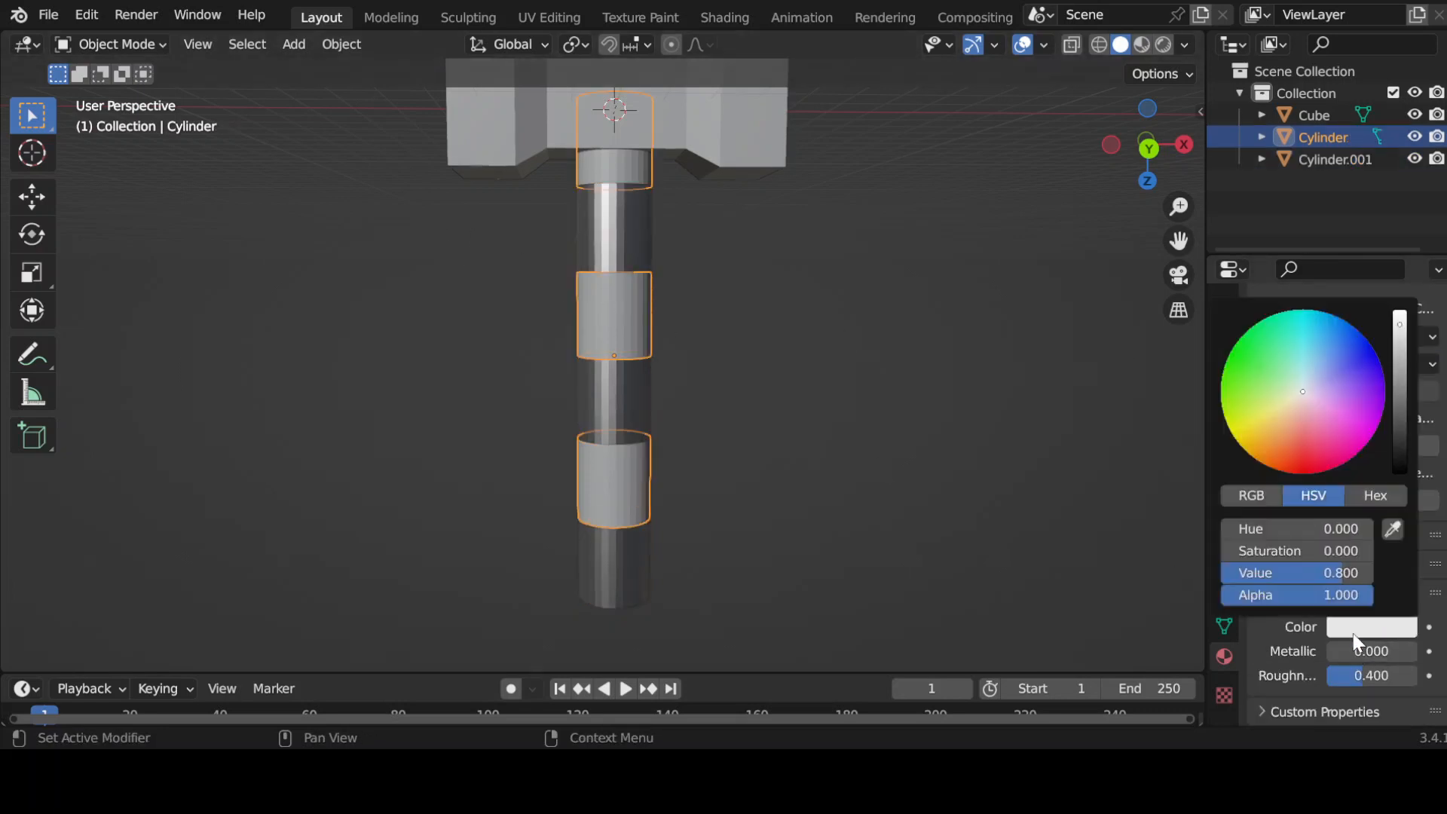
click(1289, 438)
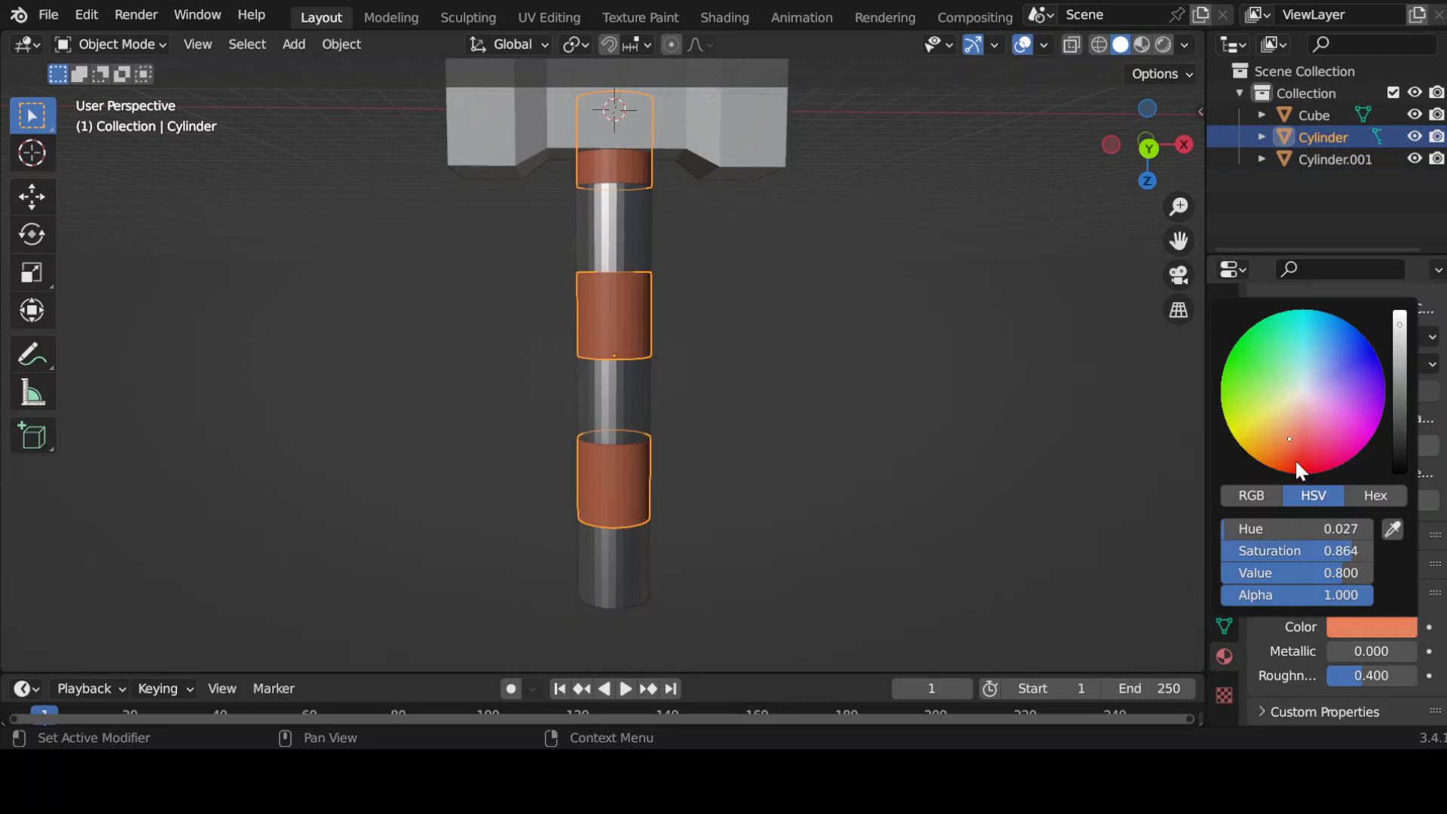
Set the viewport display Roughness of the orange-red handle material to 0.640
click(1369, 652)
click(1374, 651)
click(1374, 651)
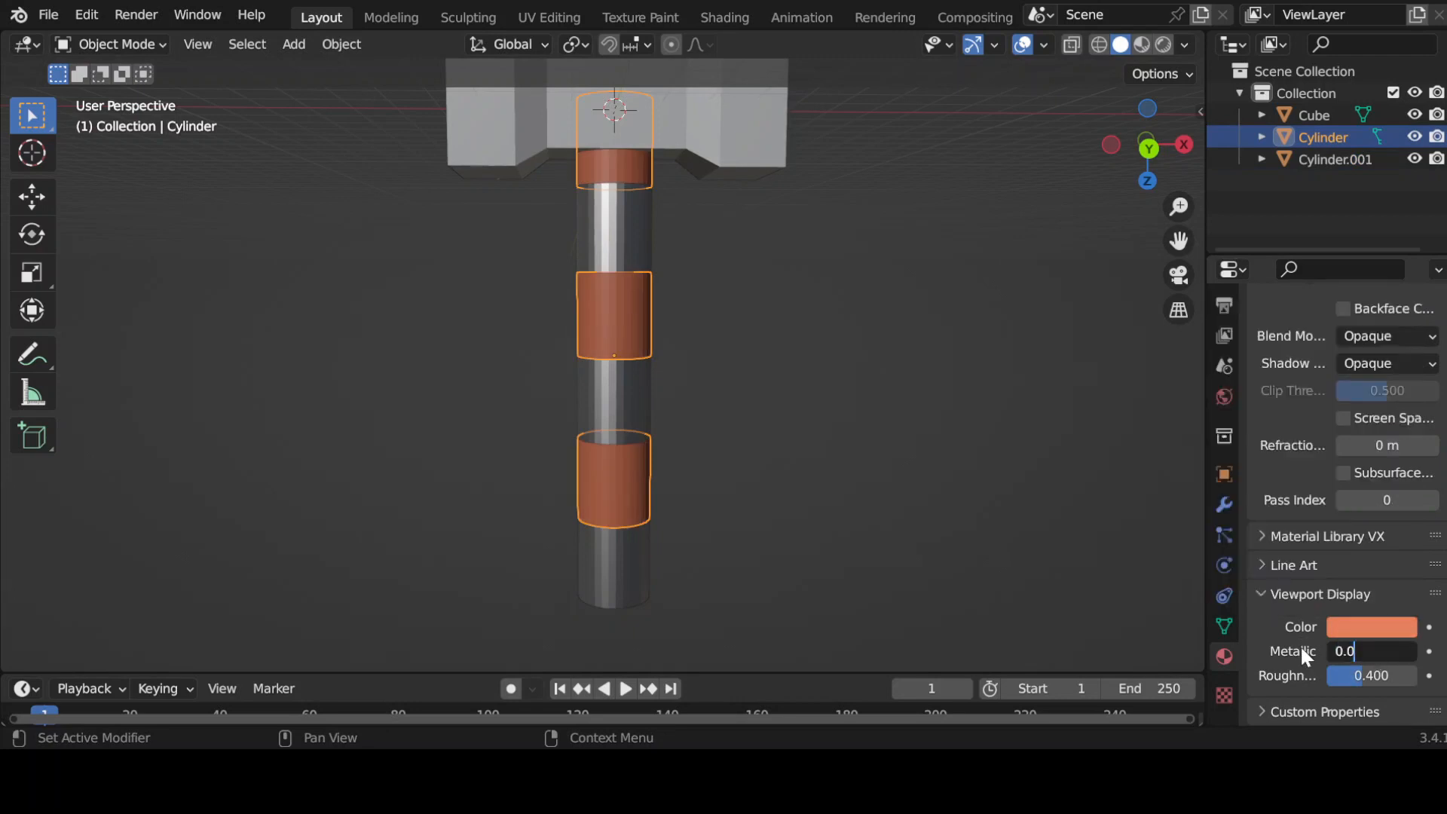
key(Return)
drag(1349, 676, 1393, 676)
click(1369, 625)
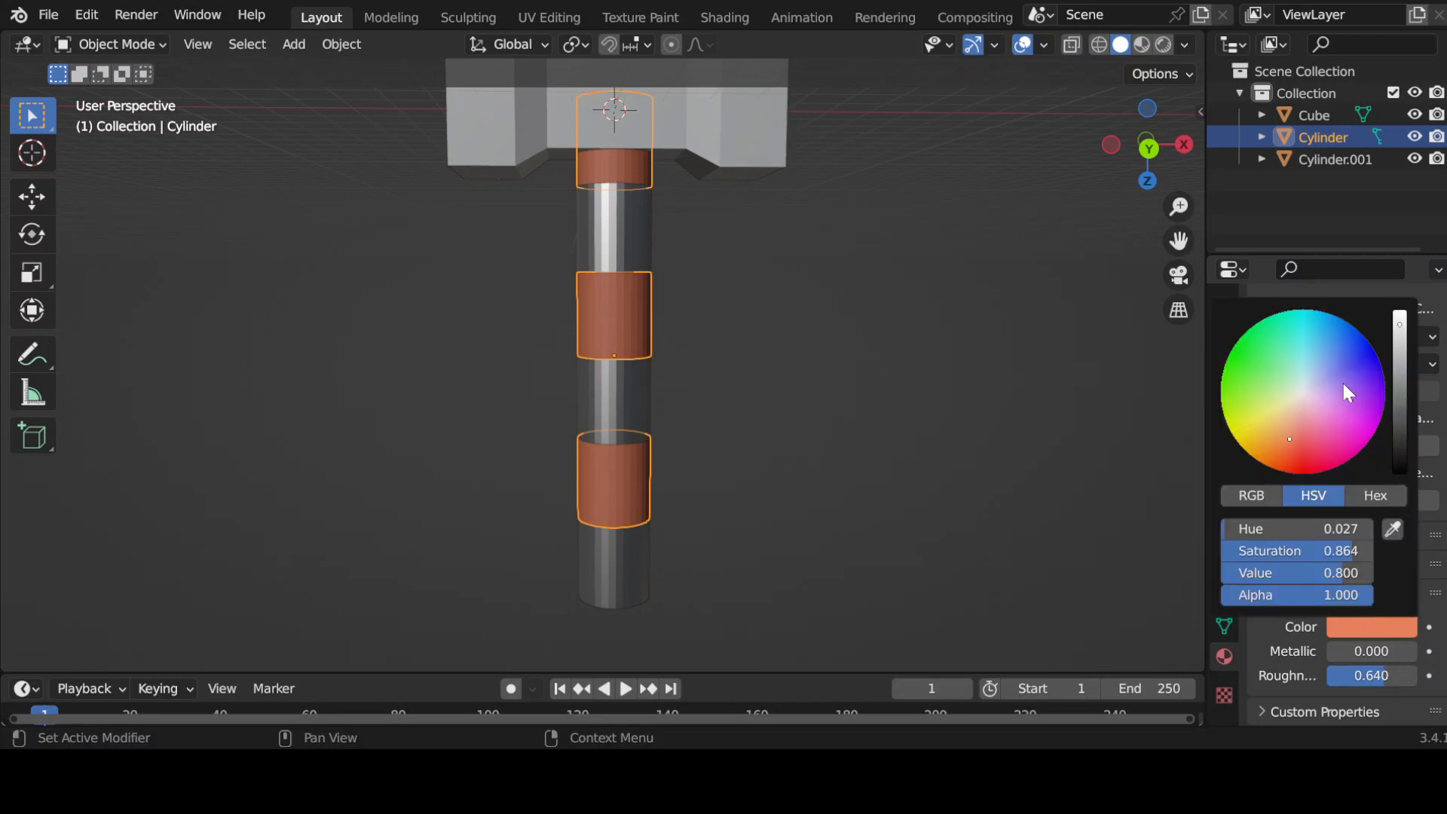
scroll(1349, 505, up, 10)
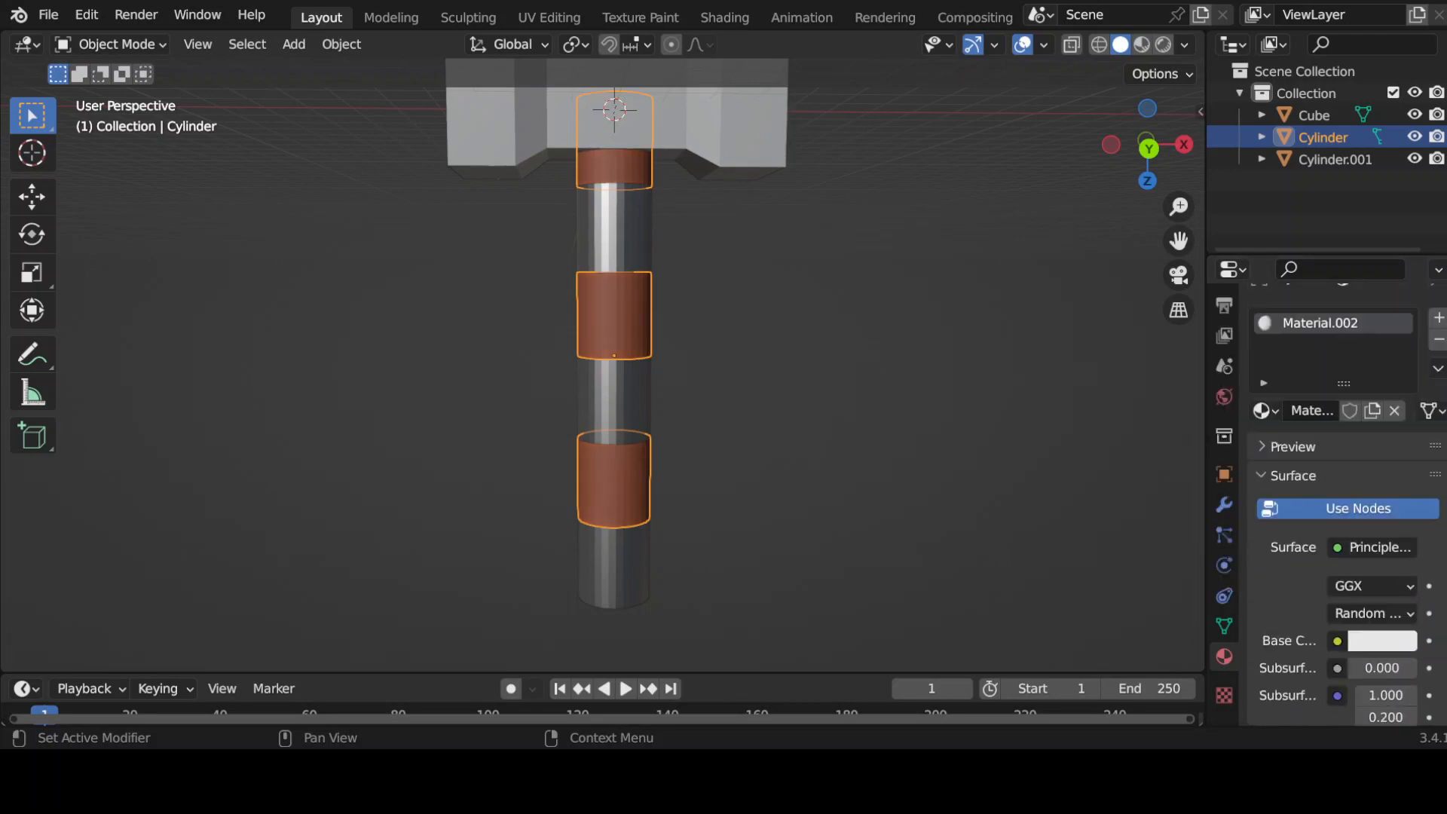
Swap the handle materials, giving Material.001 to the orange-red bands and Material.002 to the metallic bands
click(1265, 414)
click(1121, 469)
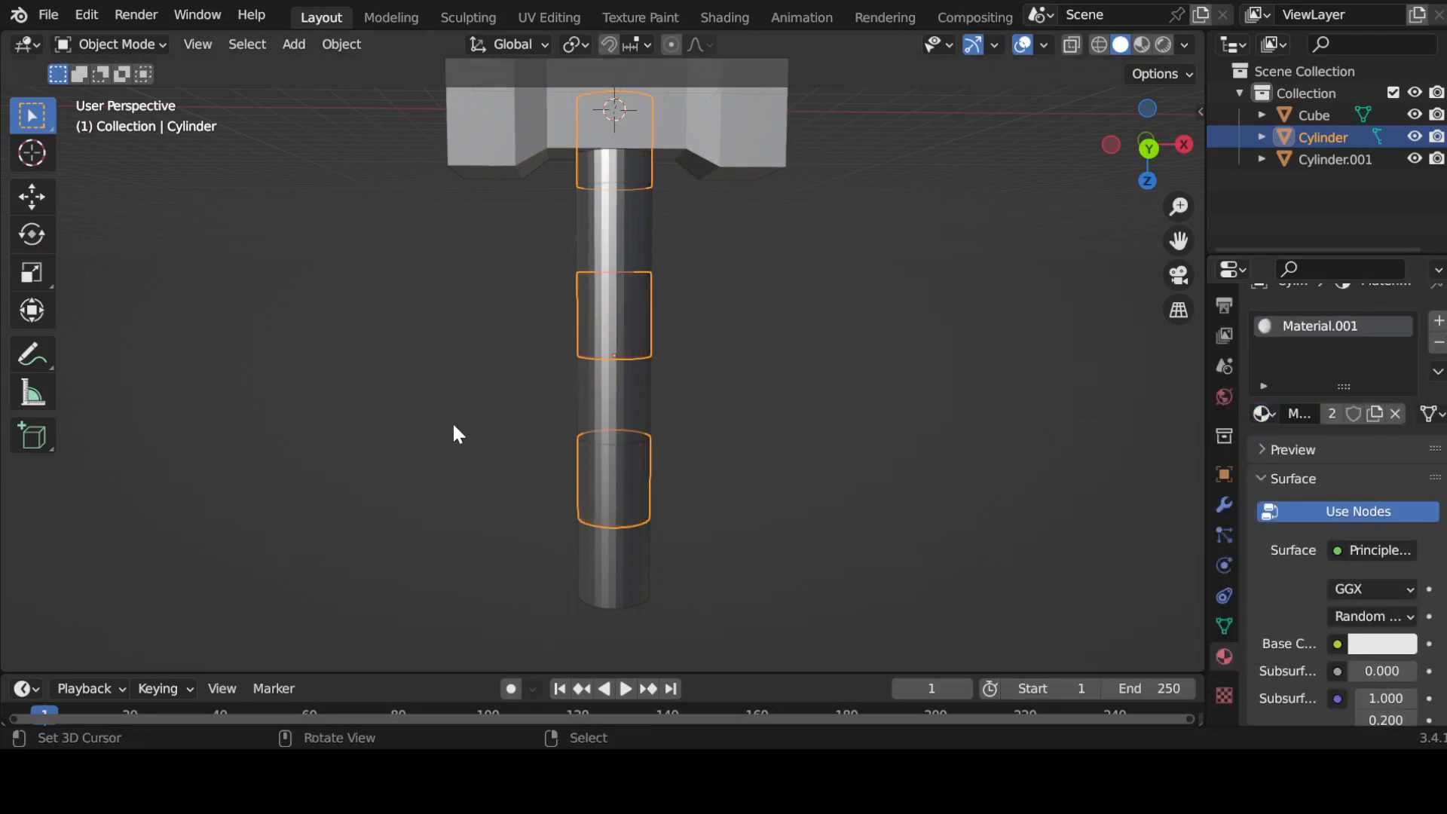
click(614, 399)
click(1264, 413)
click(1136, 490)
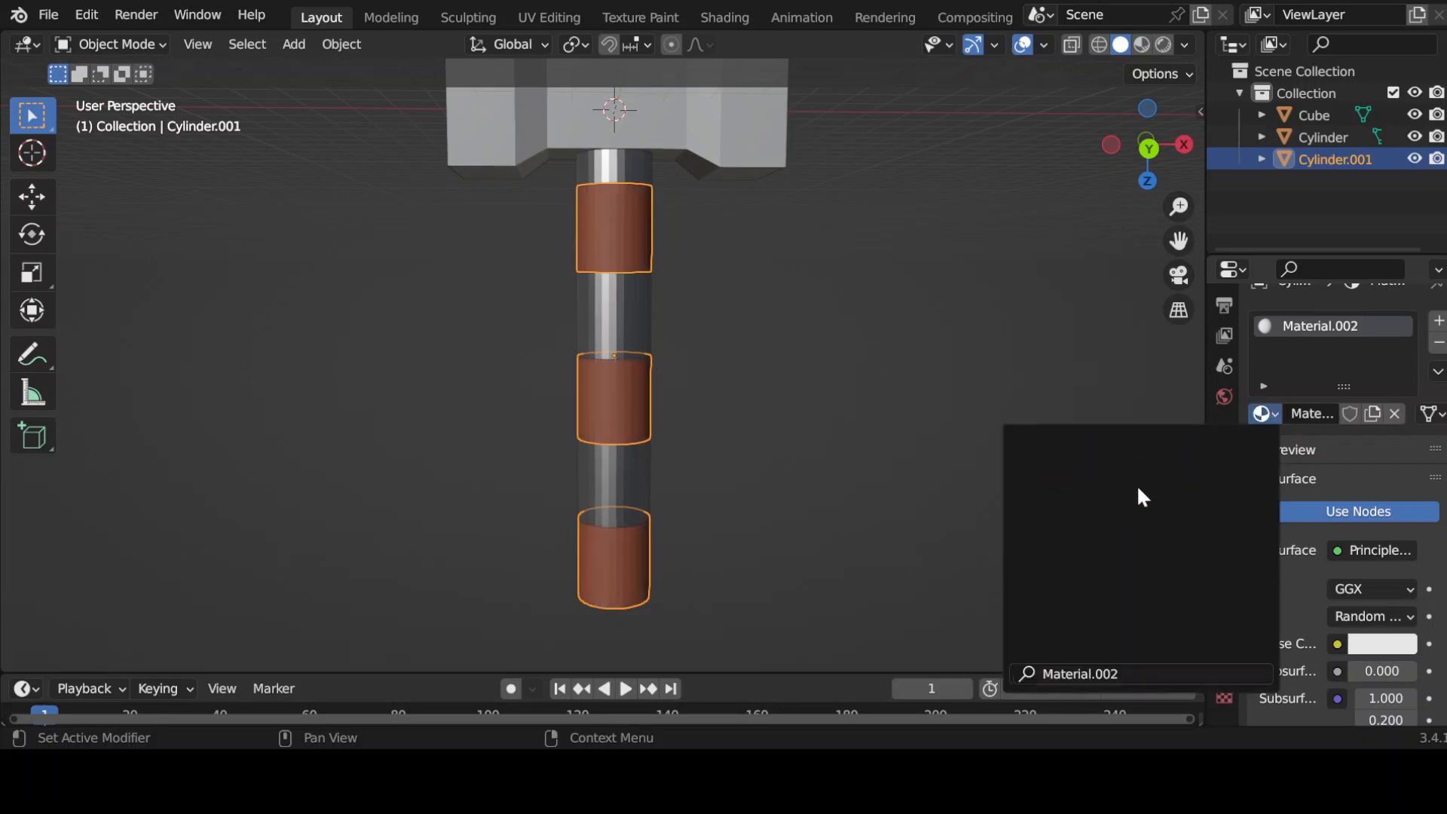
Assign the existing metallic material, Material.001, to the flared box head
middle_drag(1149, 423, 749, 430)
click(714, 226)
click(1272, 435)
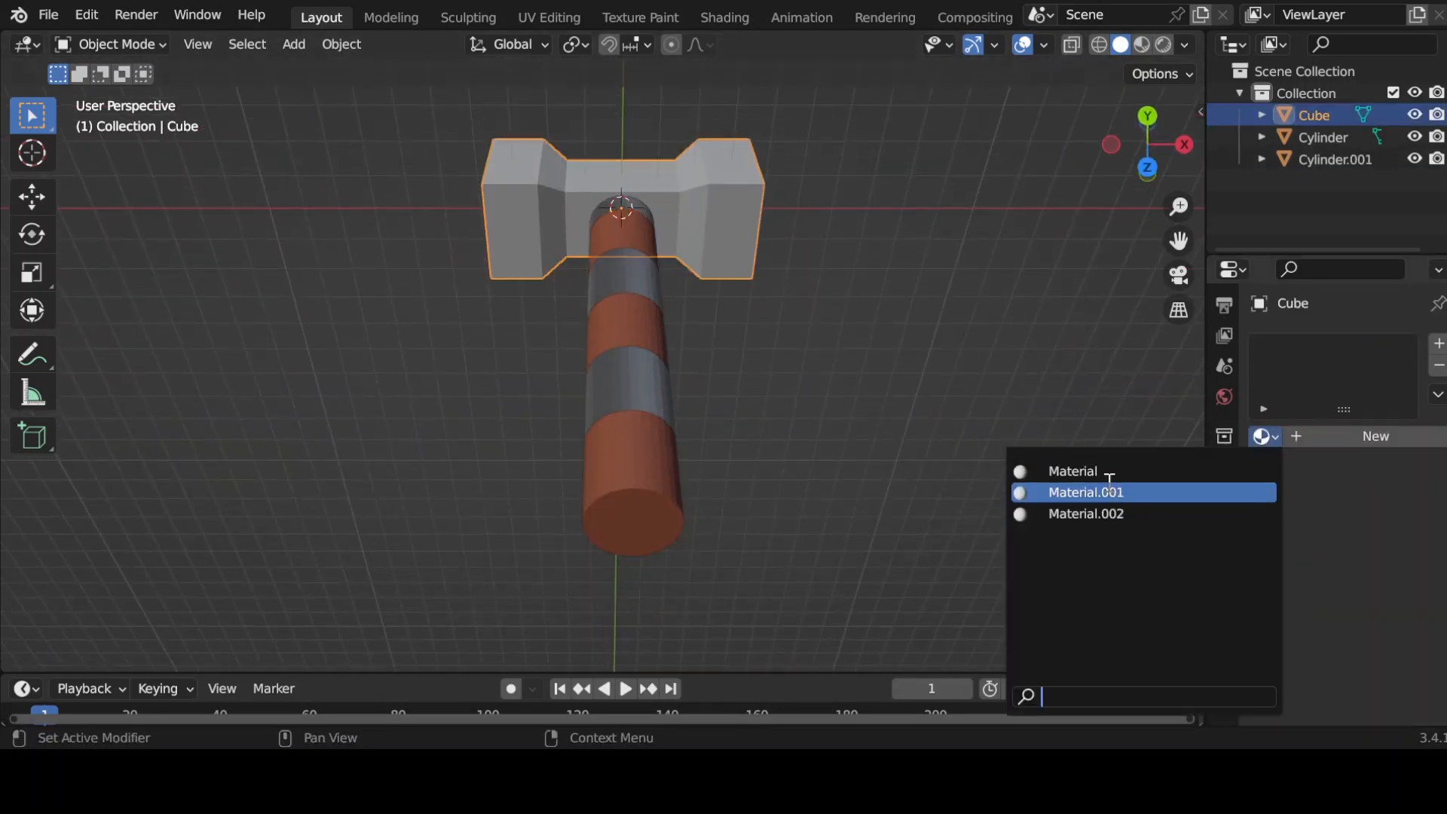
click(1122, 469)
click(1253, 438)
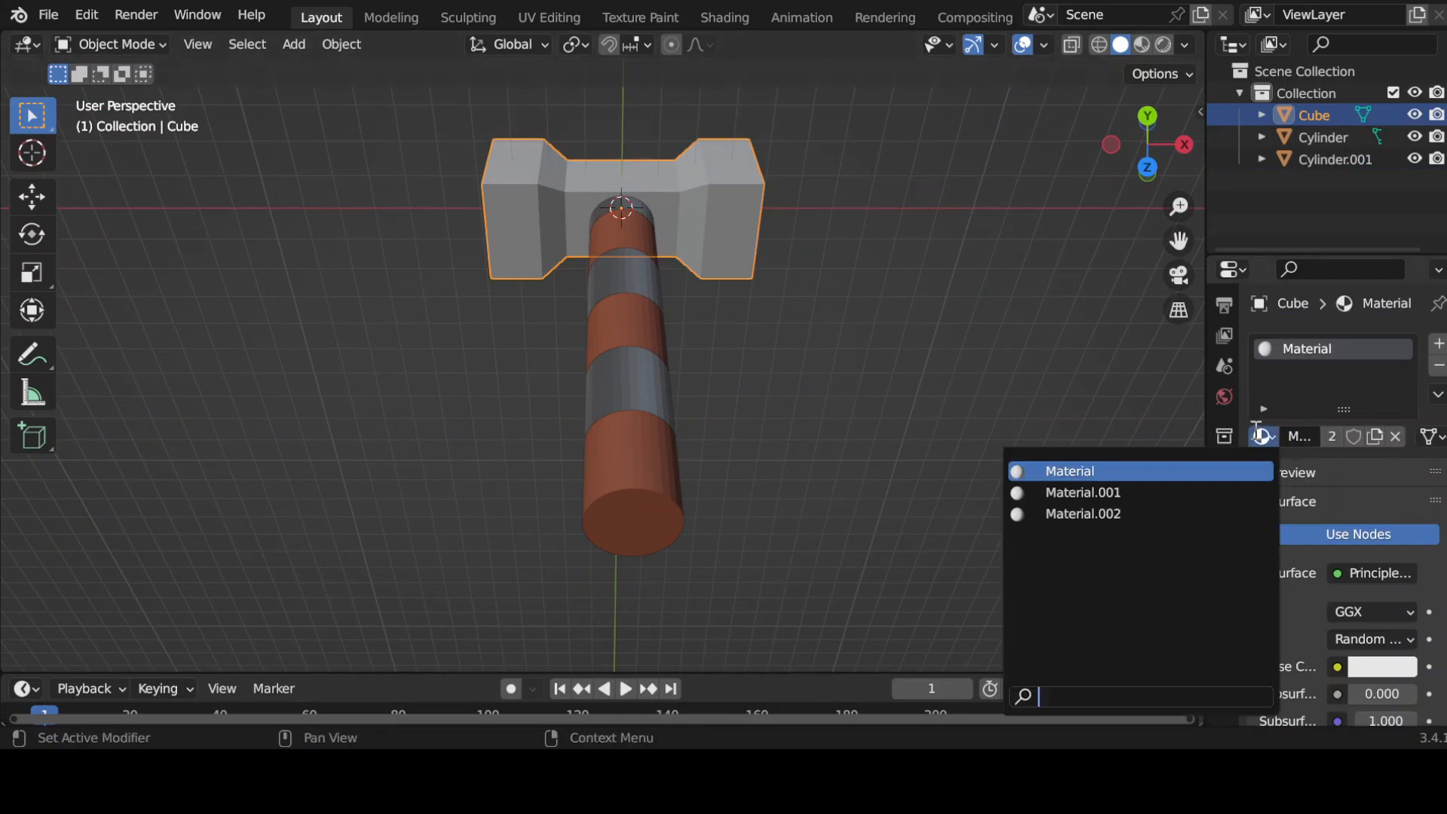
click(1257, 437)
click(1155, 493)
middle_drag(1017, 483, 901, 400)
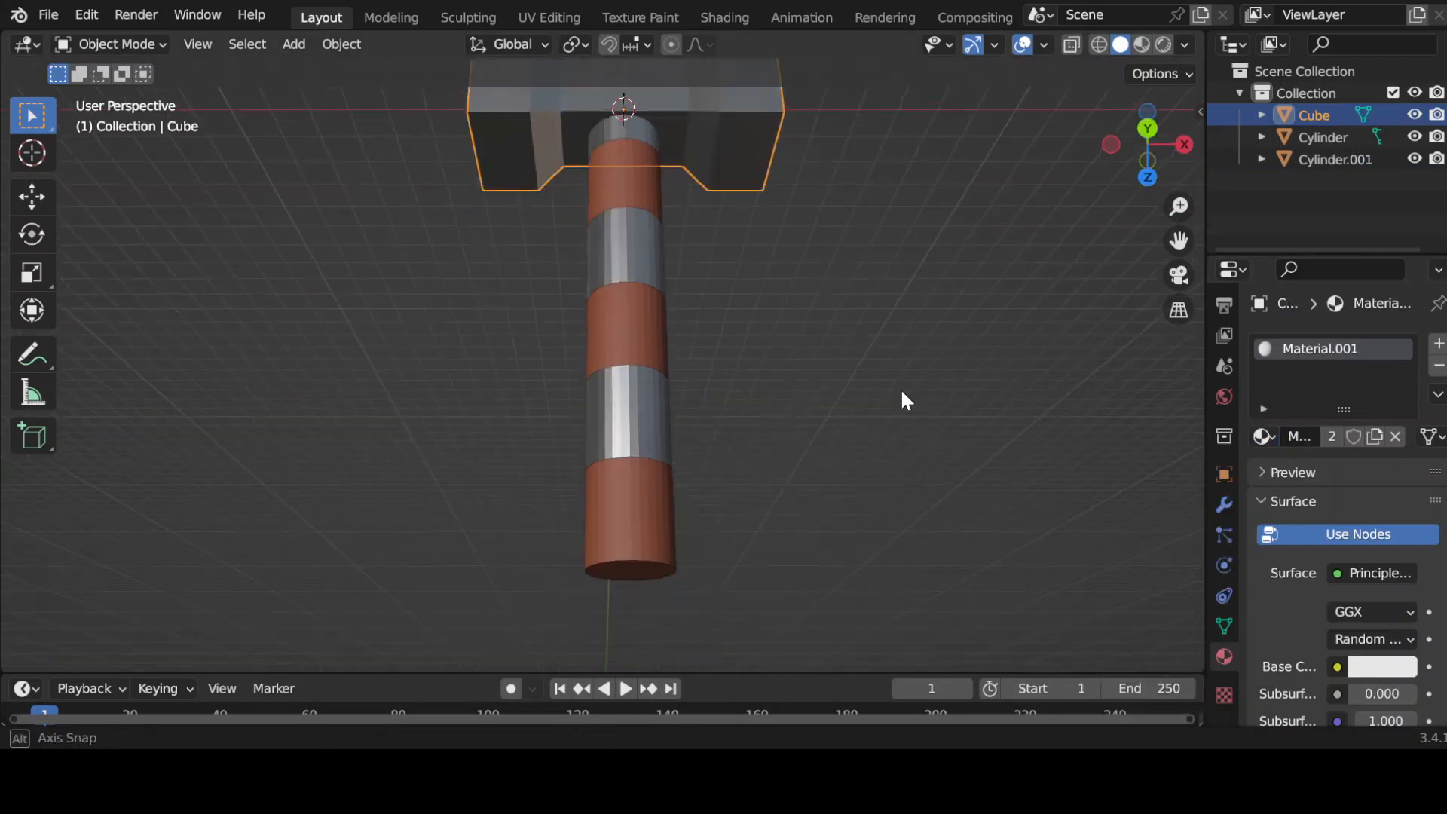
Select both handle band objects together with the head and join them into a single object
click(625, 427)
click(631, 511)
middle_drag(632, 510, 693, 410)
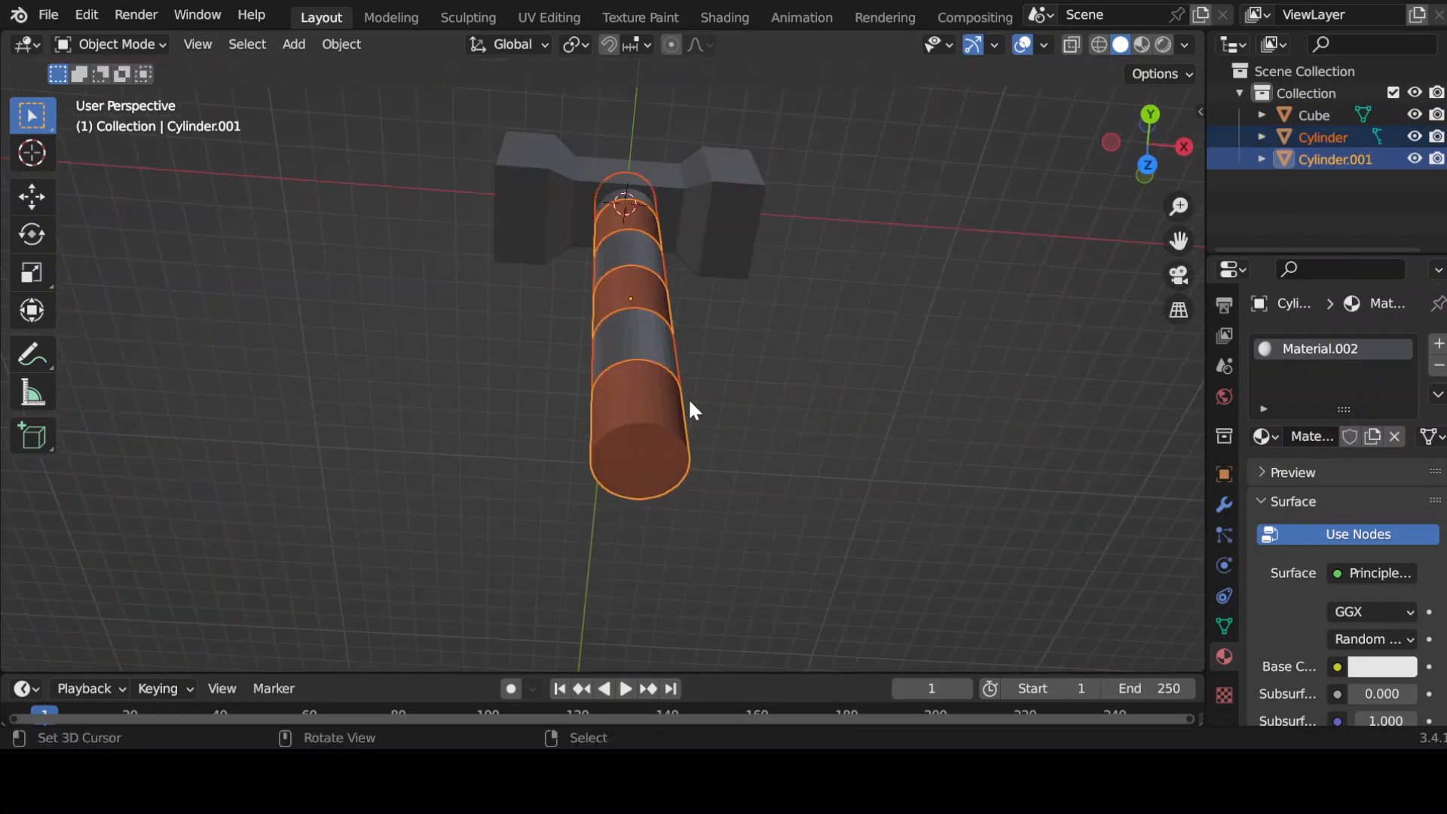
shift+click(708, 226)
shift+click(635, 288)
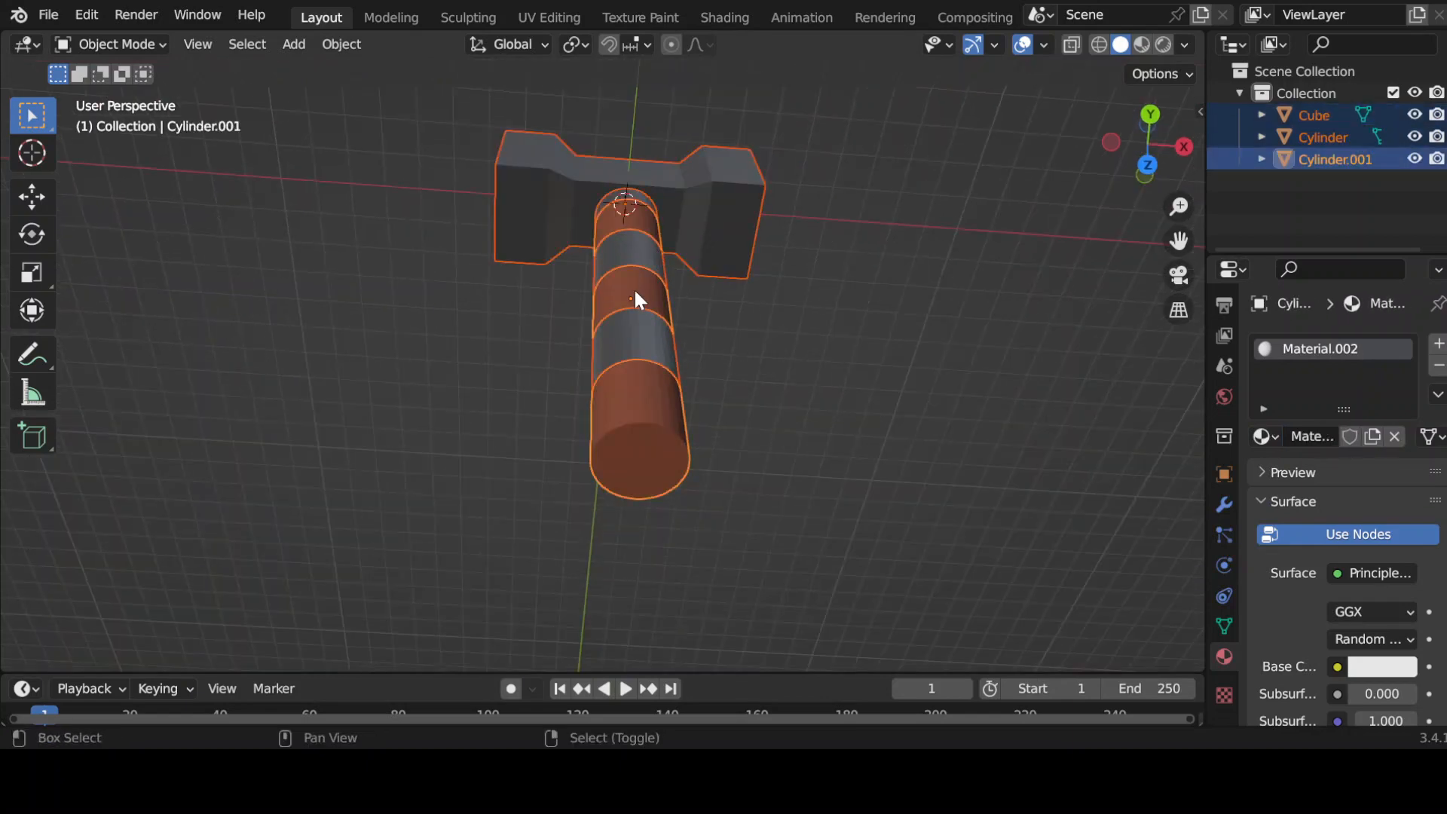
key(ctrl+j)
middle_drag(658, 297, 658, 370)
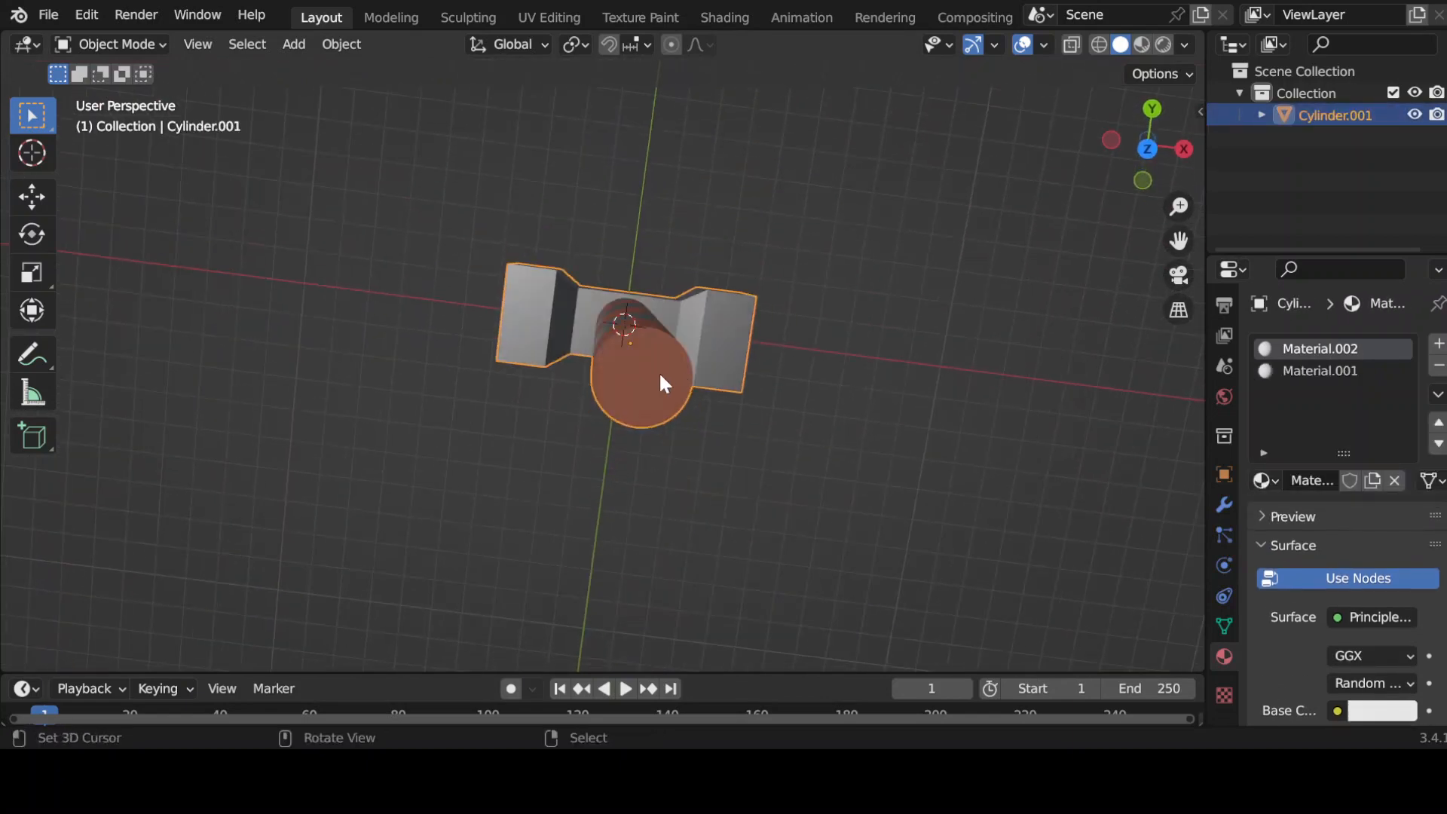
middle_drag(861, 384, 804, 437)
Extrude the end face of the handle slightly in Edit Mode and scale it outward into a wide flare
key(Tab)
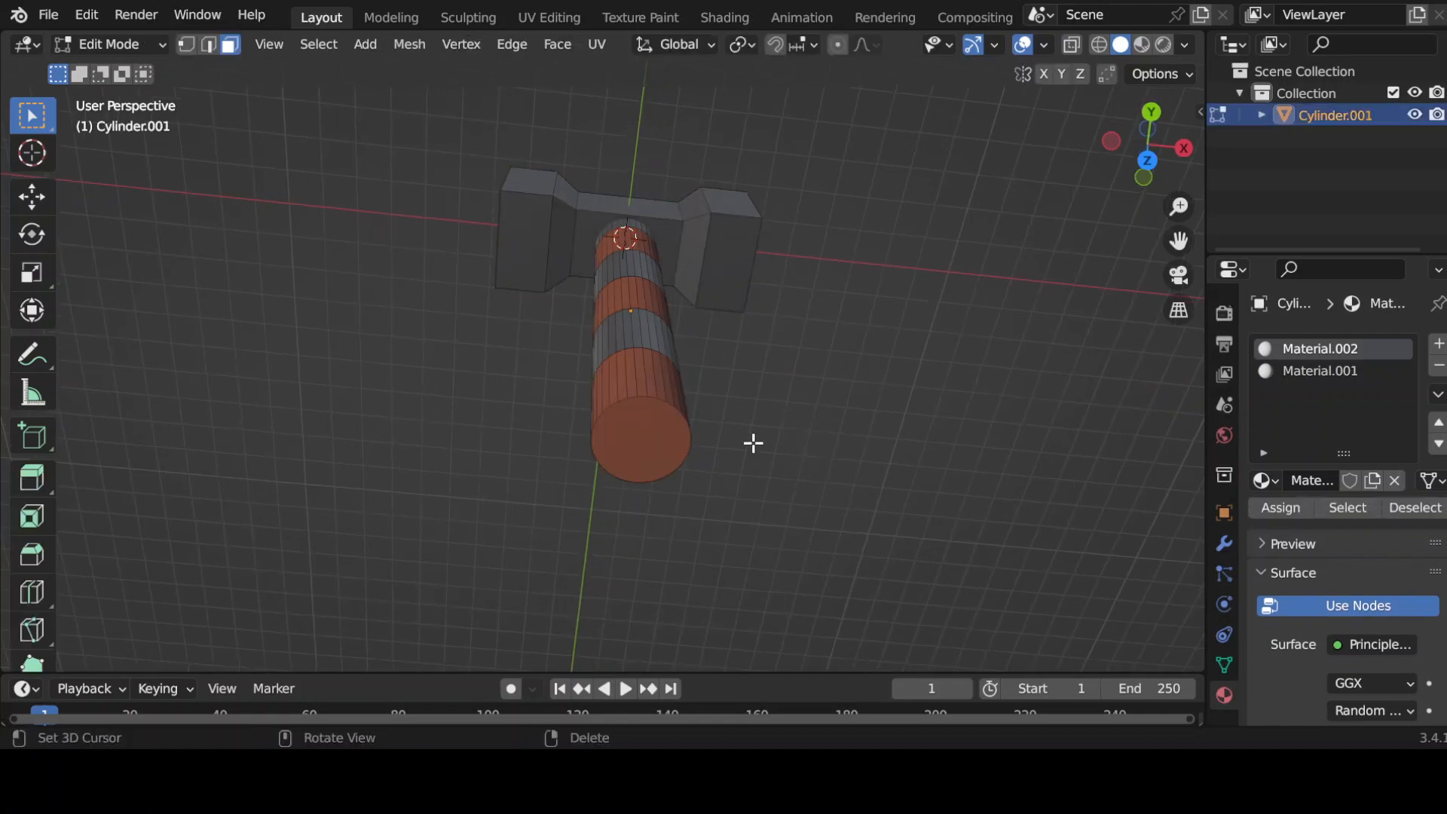
middle_drag(672, 432, 795, 494)
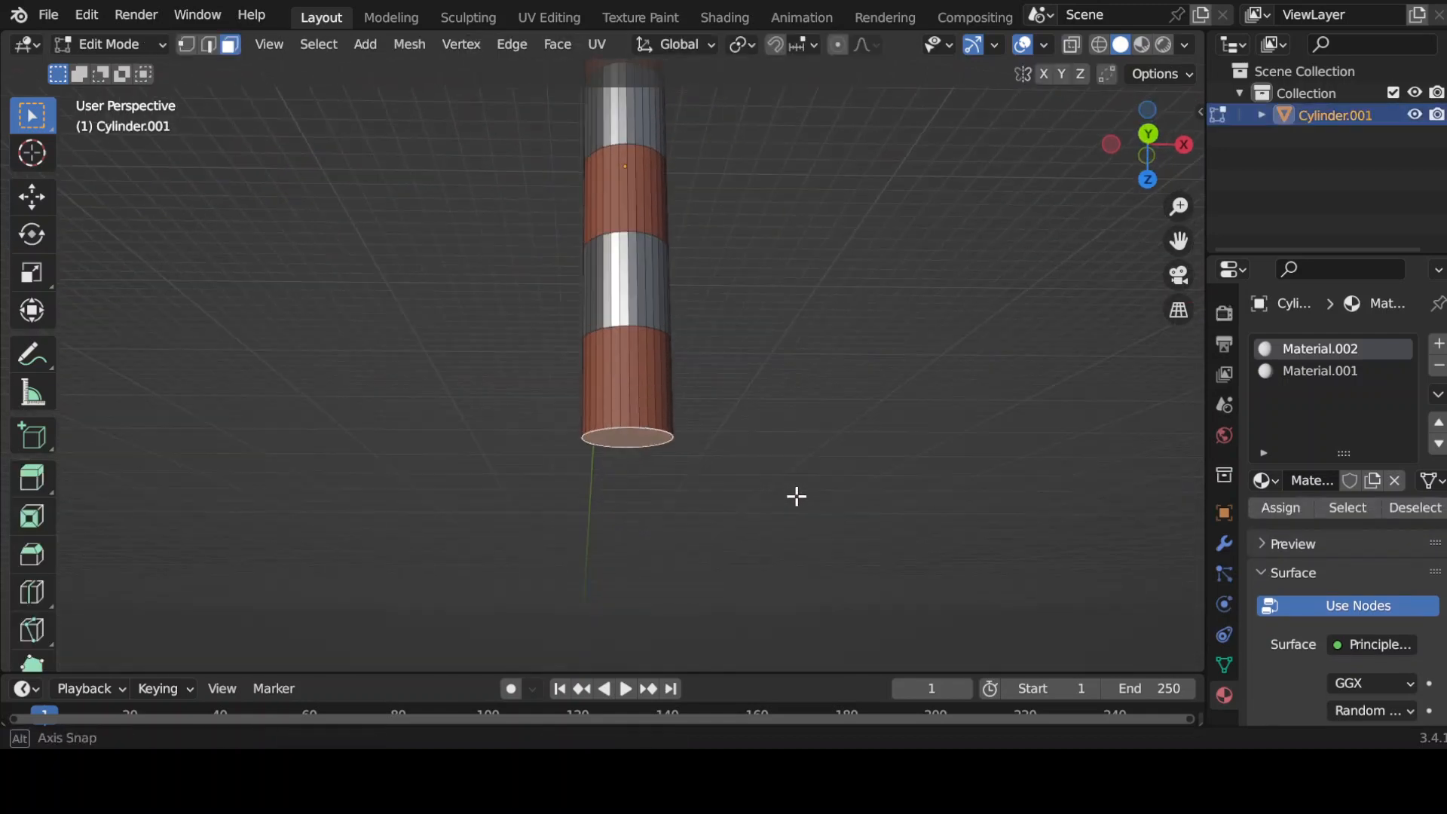
key(e)
click(797, 523)
key(s)
click(959, 526)
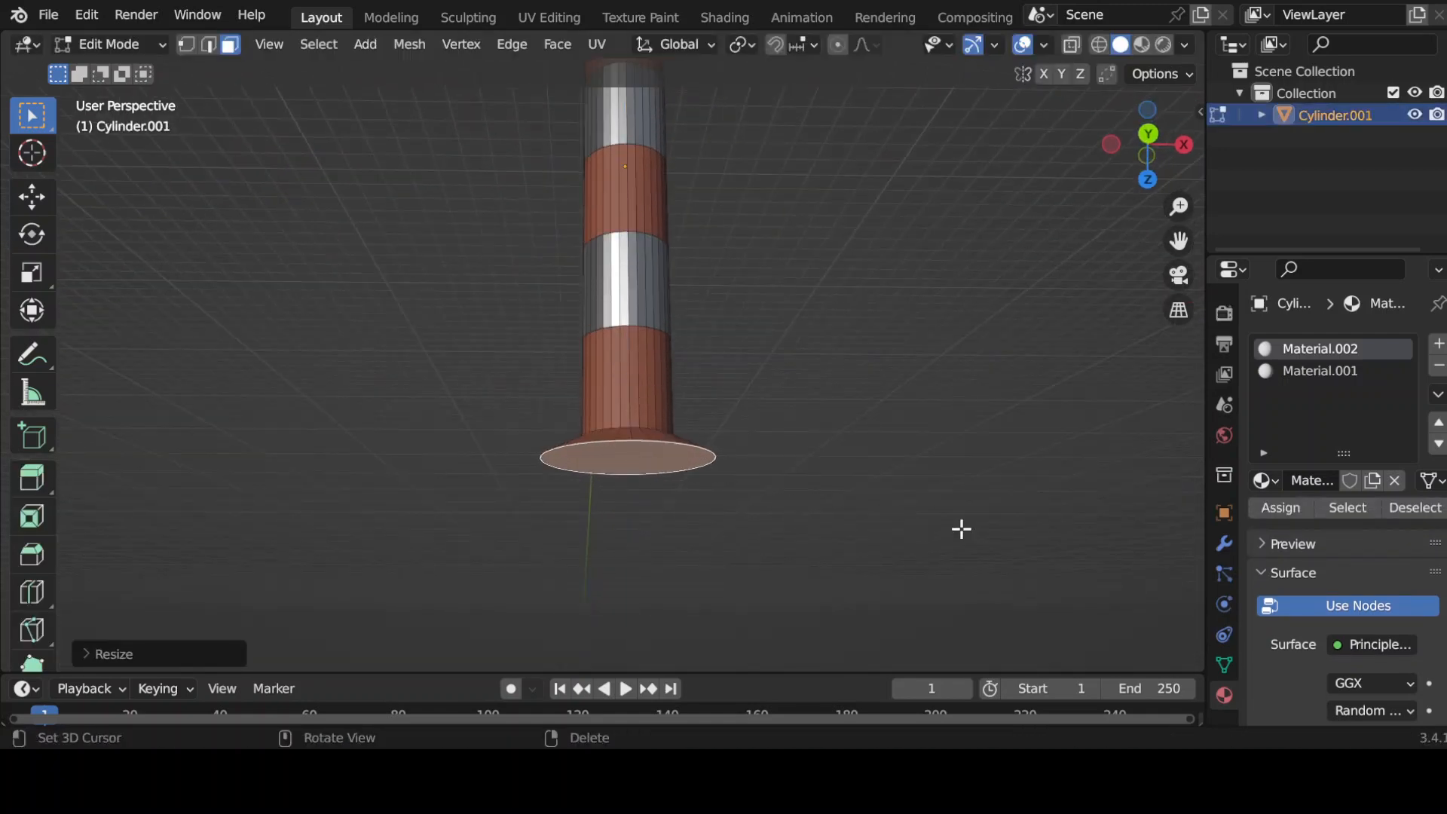
Extrude the flared end face twice into a thick rim and scale the last face inward
key(e)
click(957, 548)
key(e)
click(912, 570)
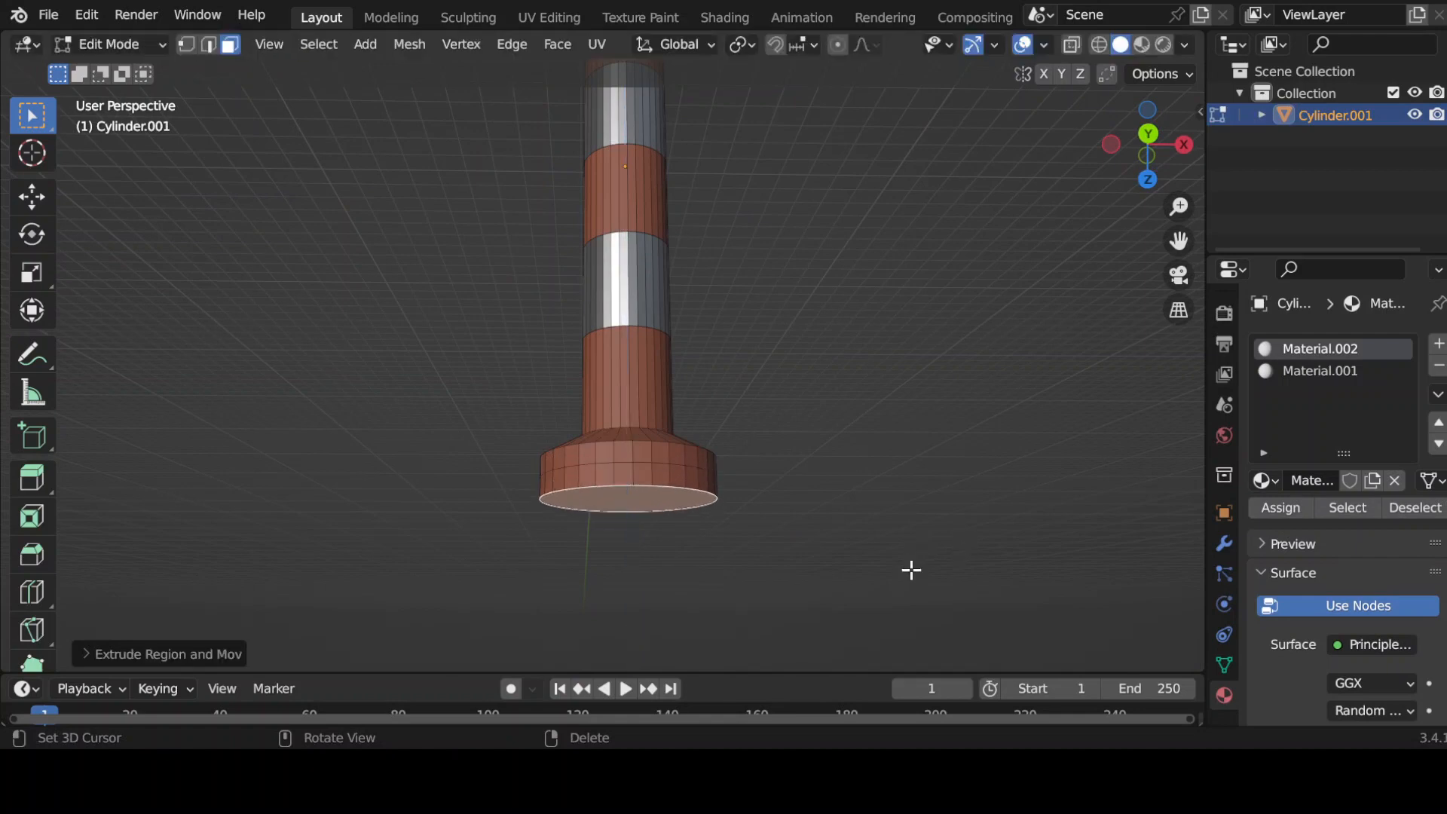
key(s)
click(800, 558)
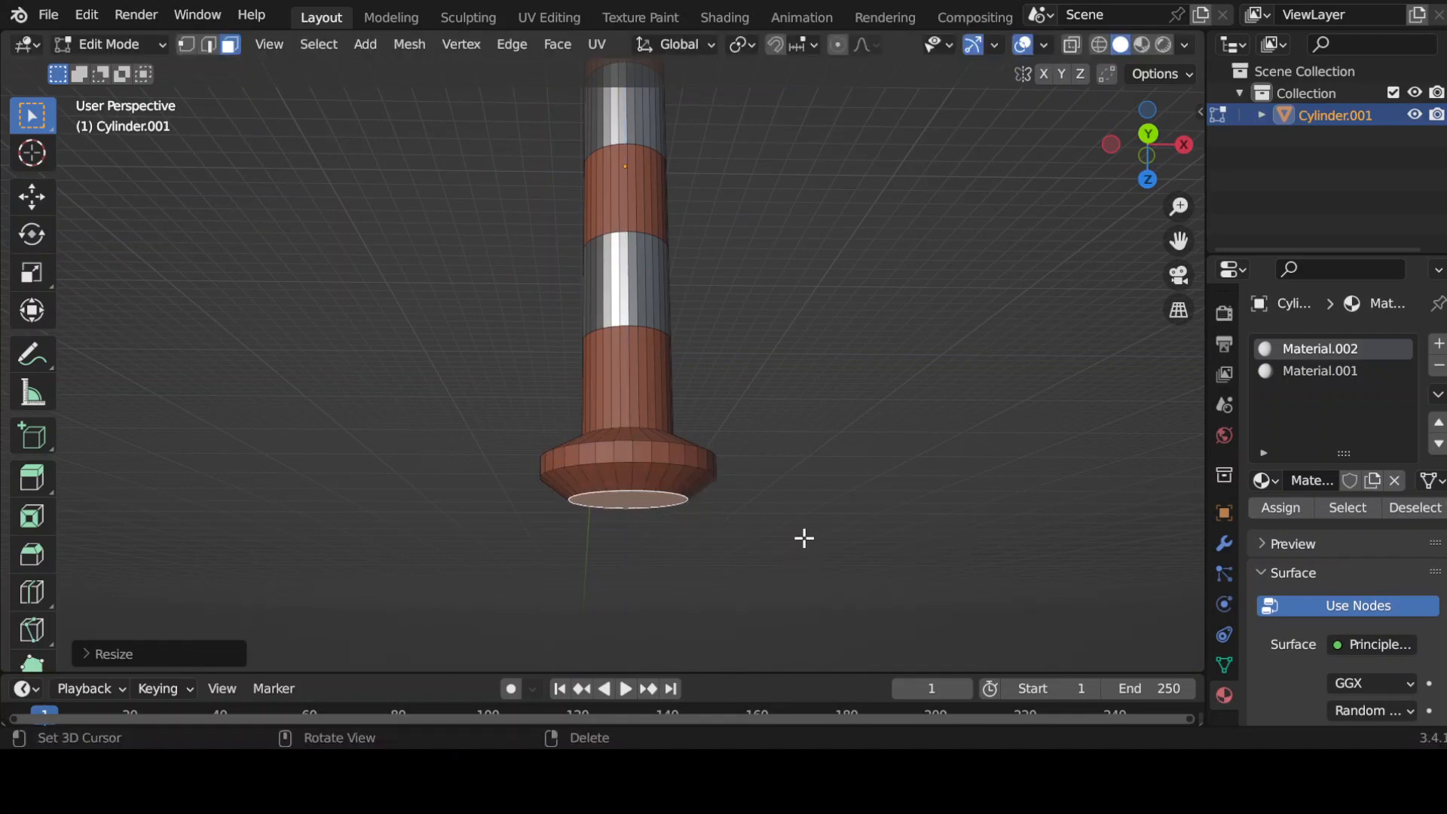
Extrude the pommel's end face about 0.35 m, scale it down to a small face, and return to Object Mode
middle_drag(804, 537, 798, 487)
key(e)
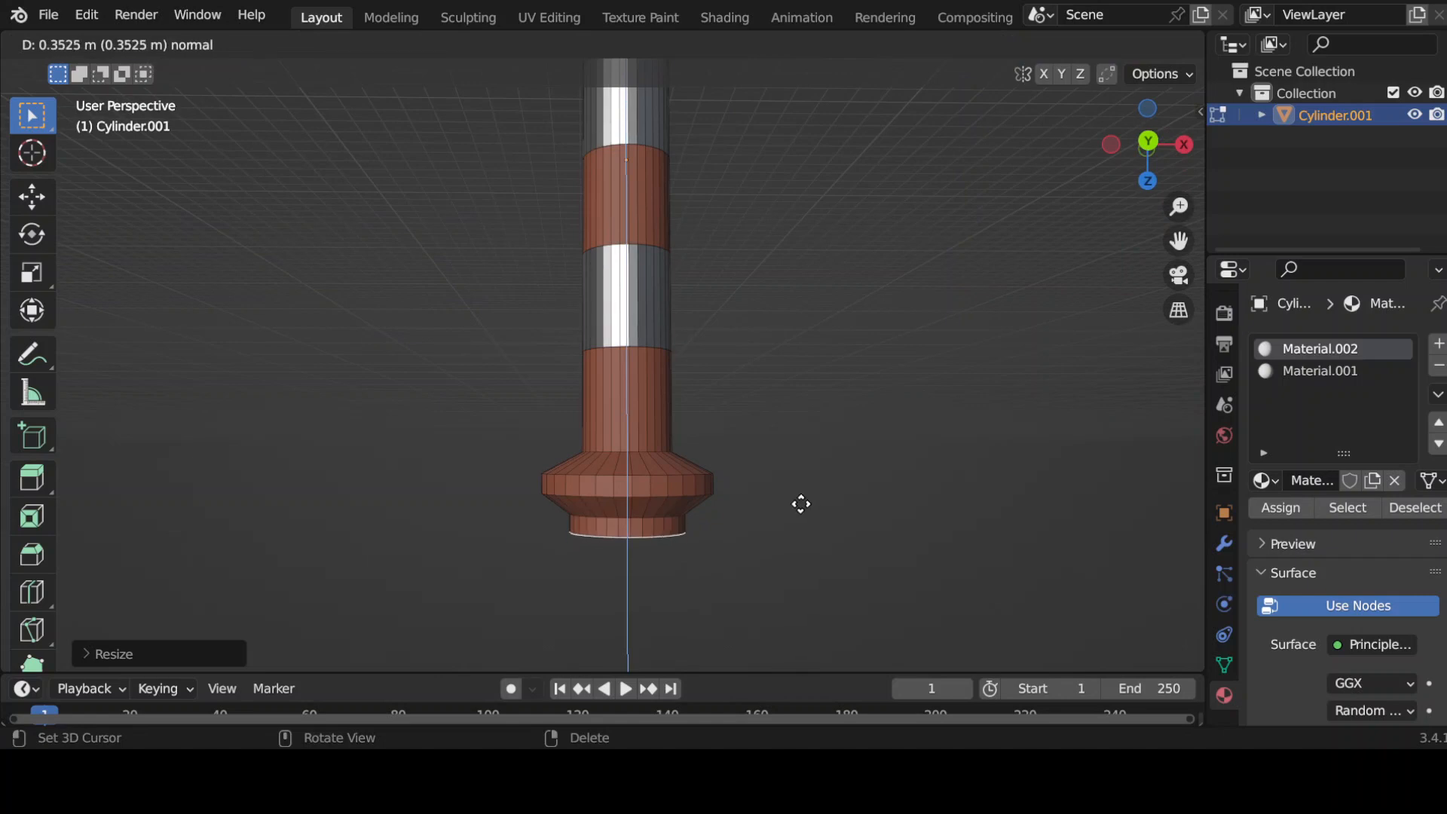
click(800, 504)
key(s)
click(692, 515)
key(Tab)
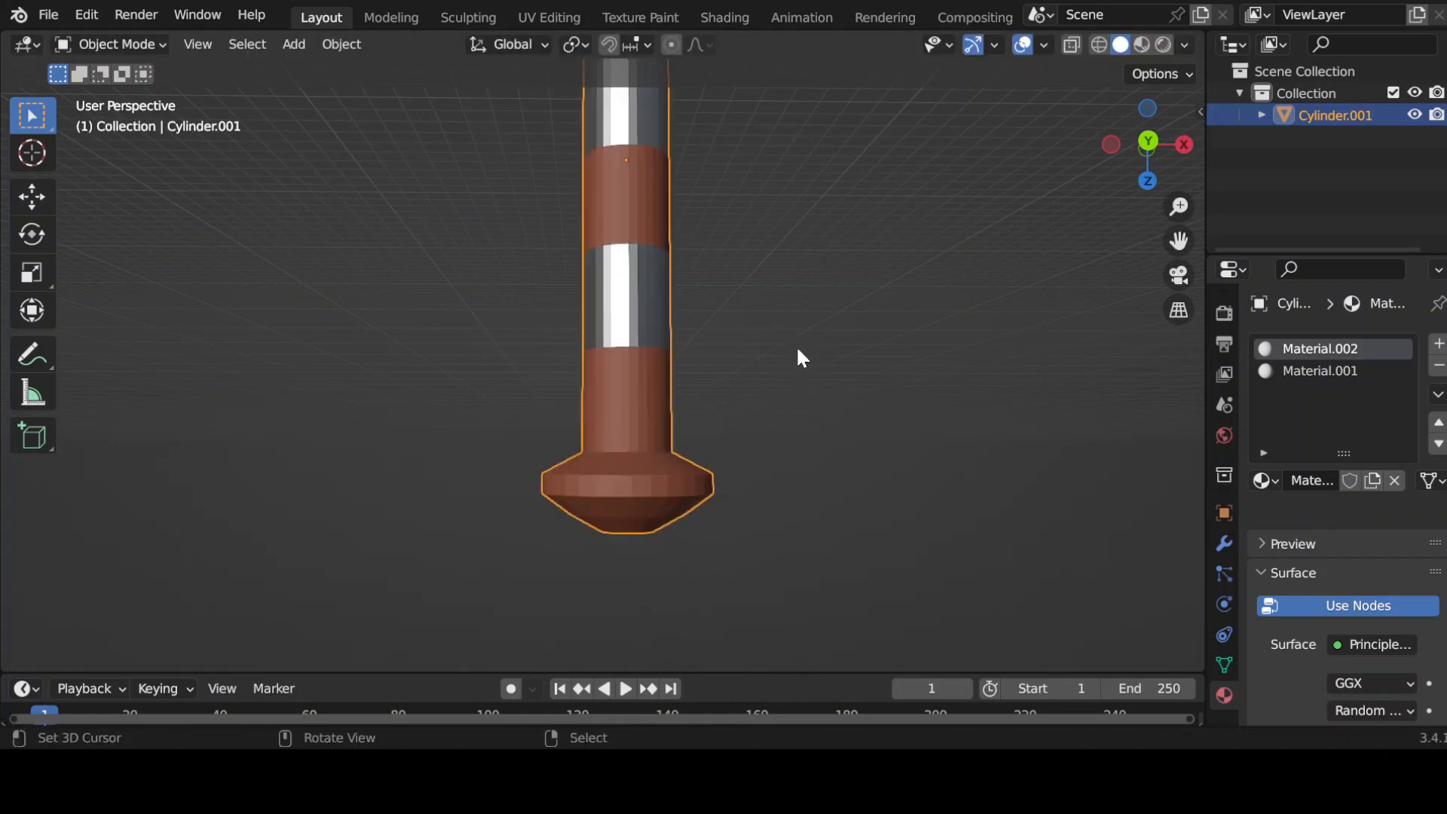
Add a cube mesh and move it to the side of the head opposite the handle
shift+middle_drag(798, 341, 770, 666)
scroll(803, 18, down, 1)
scroll(768, 168, down, 2)
middle_drag(769, 170, 778, 466)
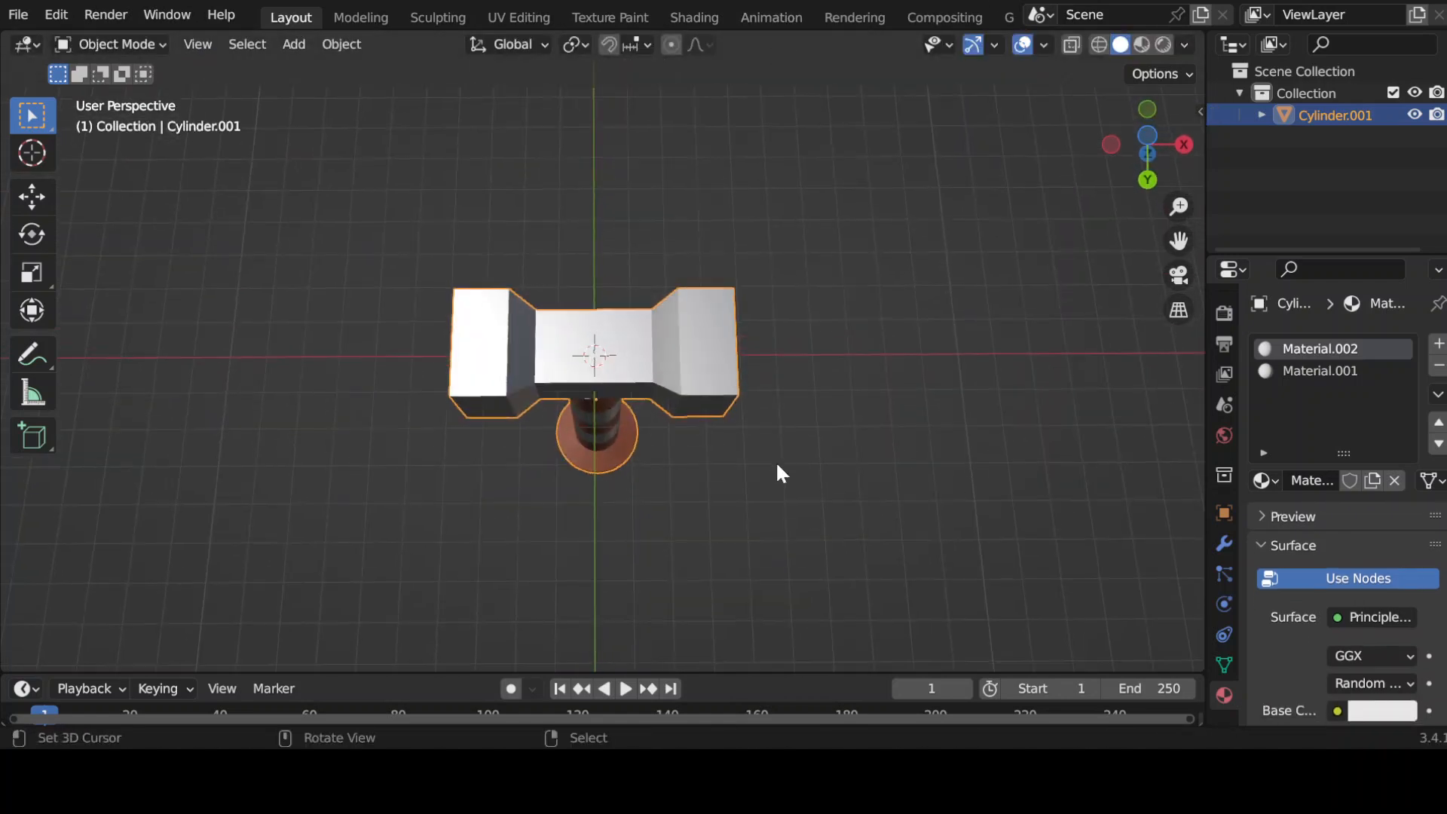
click(1150, 153)
click(293, 44)
mouse_move(362, 69)
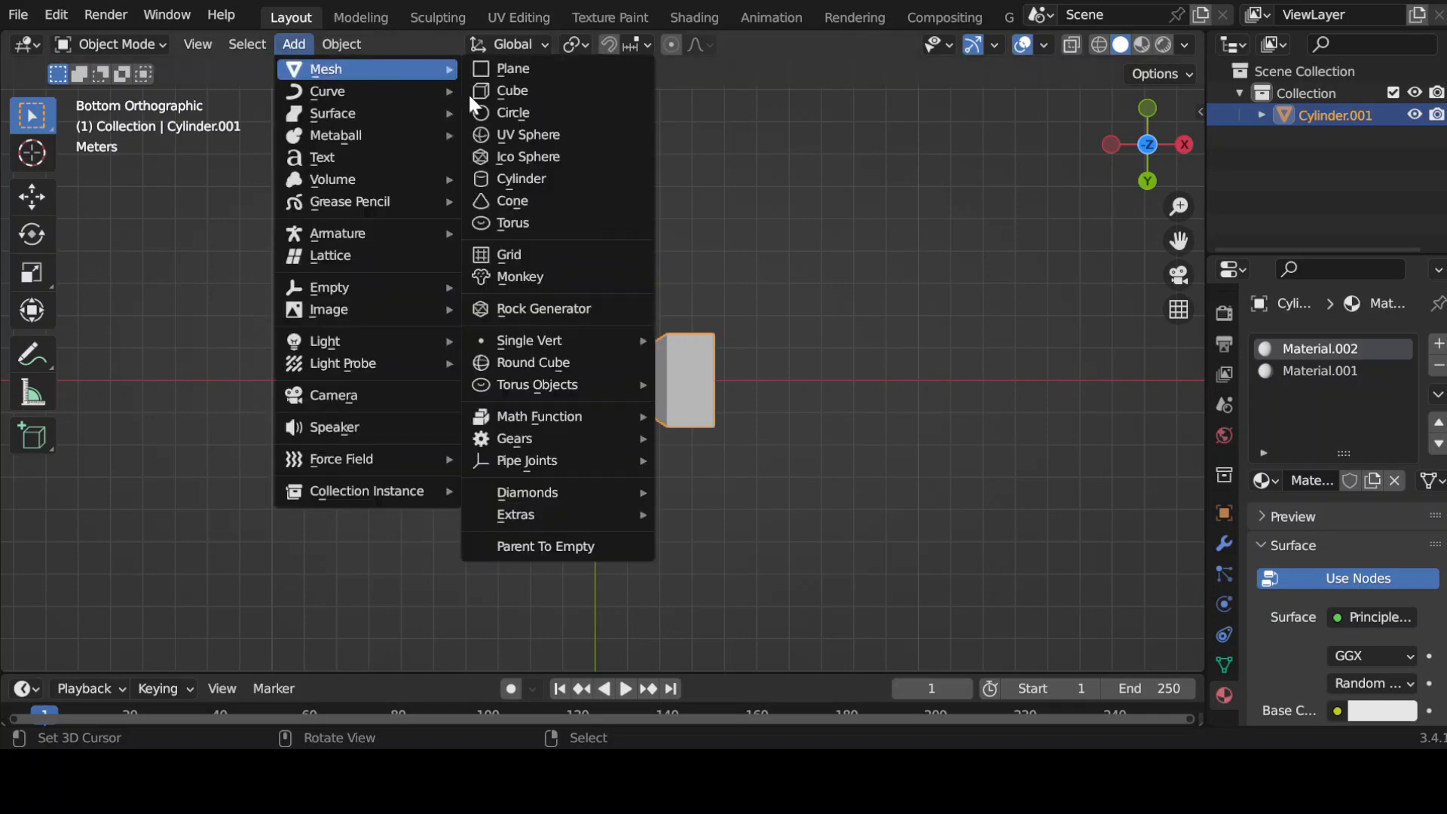
click(536, 89)
middle_drag(623, 455, 811, 297)
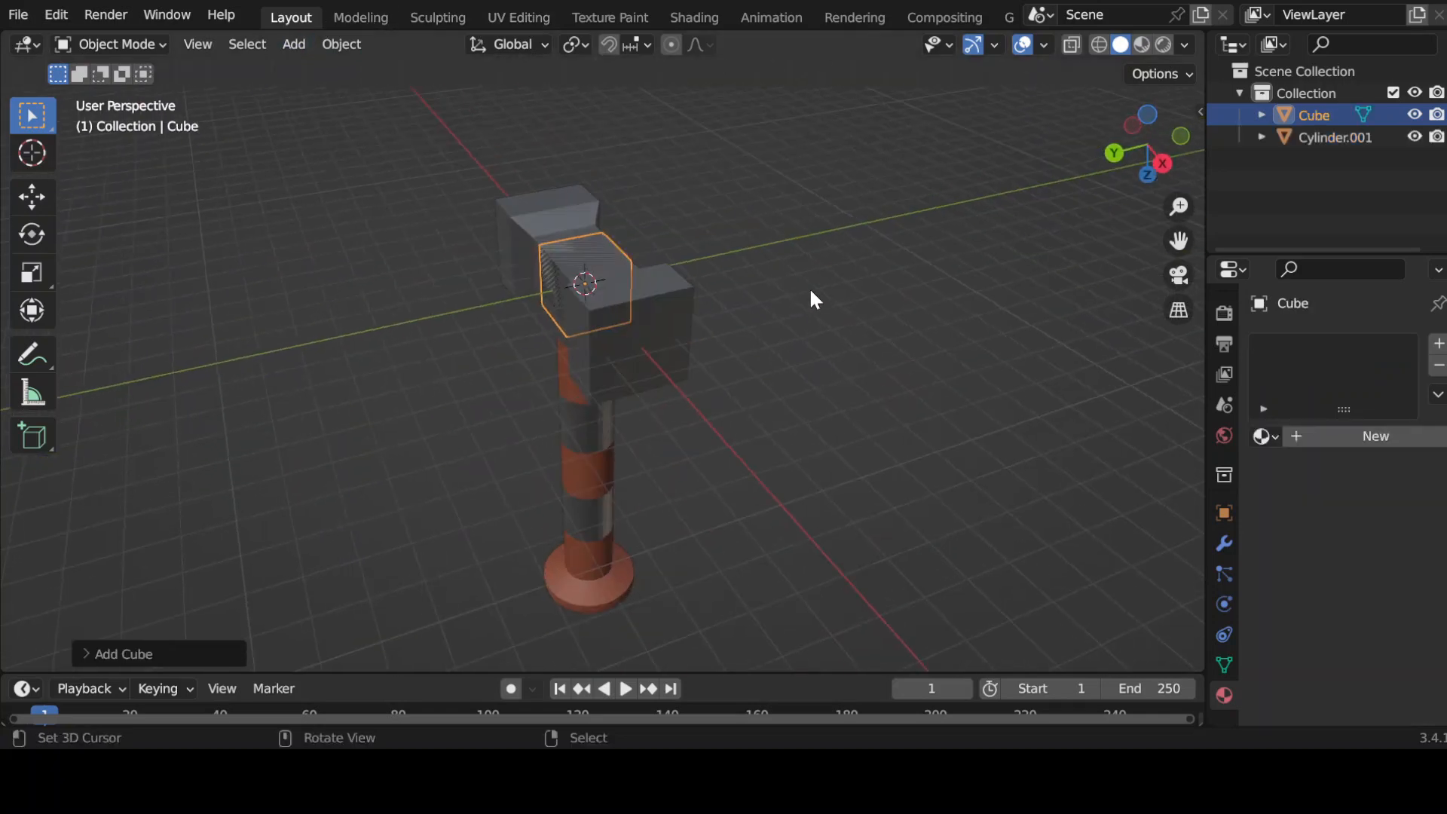
key(g)
click(821, 157)
Scale the new cube along the Y axis to make it thinner
key(s)
key(x)
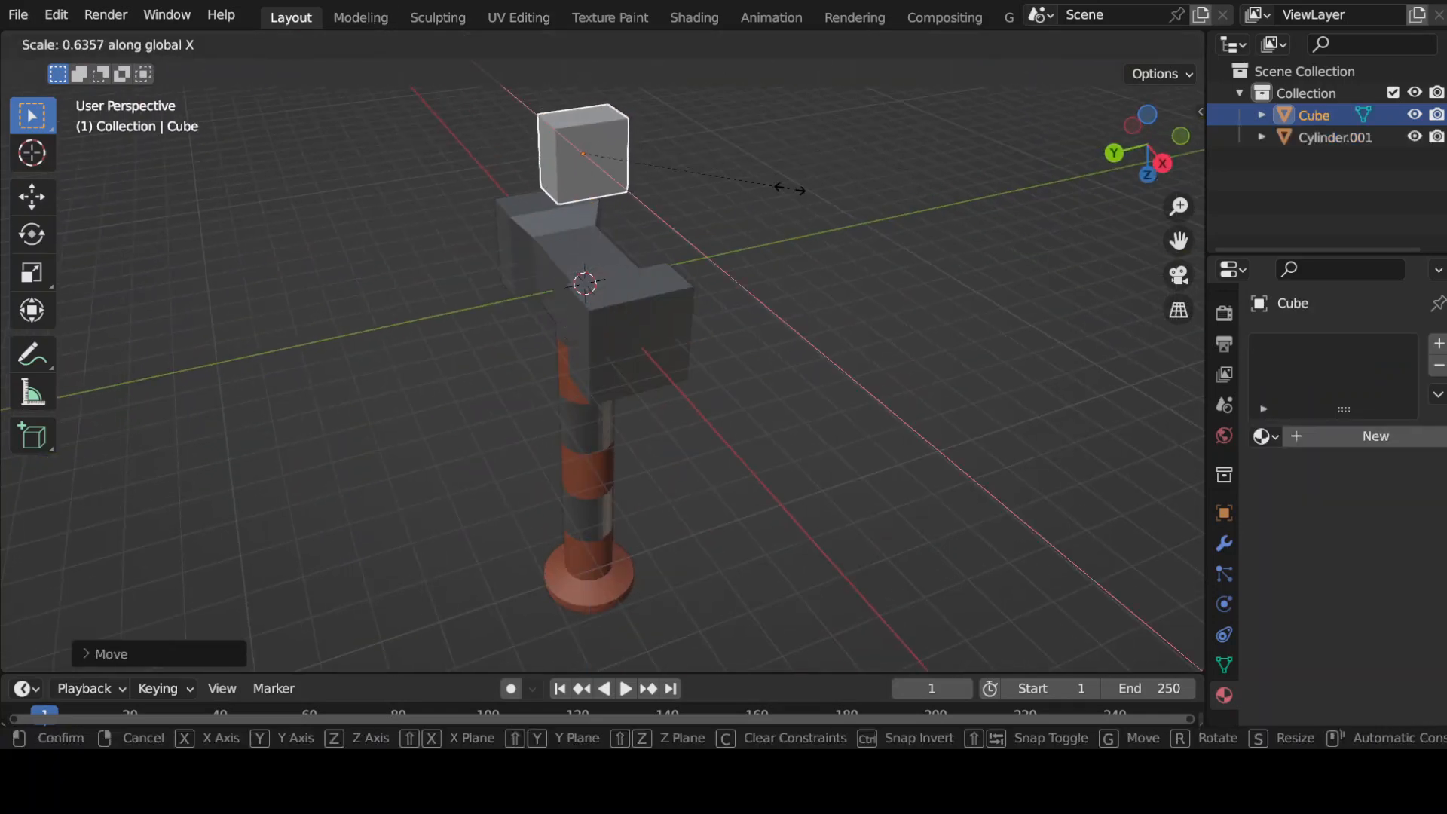
key(y)
click(742, 195)
Move the thinned cube about 22.5 m along the Z axis, away from the head
scroll(861, 242, down, 6)
middle_drag(639, 217, 726, 400)
scroll(723, 377, down, 3)
key(g)
key(z)
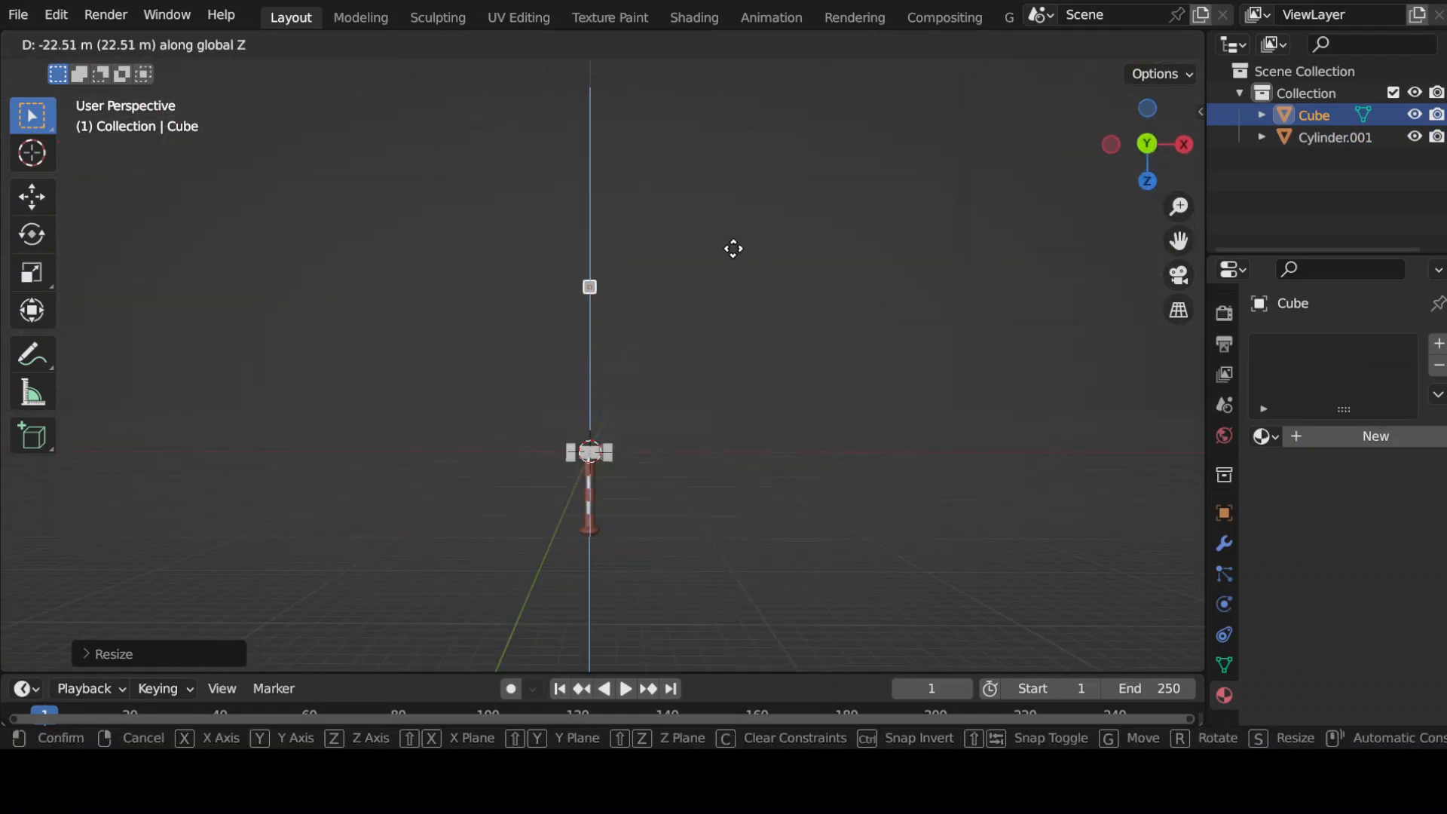
click(733, 249)
Stretch the cube along the Z axis into a long bar that reaches down to the head
key(s)
key(z)
click(60, 618)
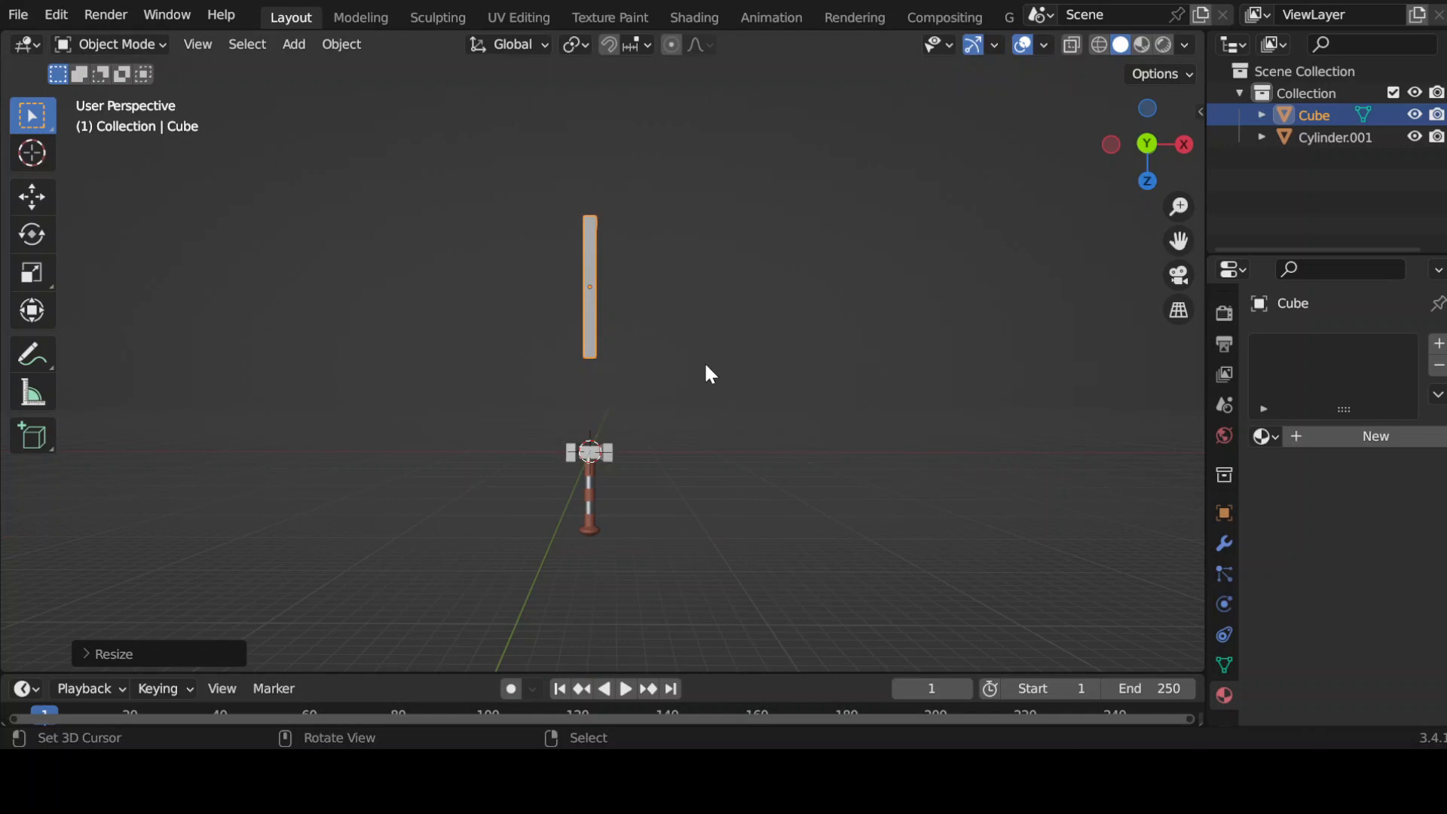
key(s)
key(z)
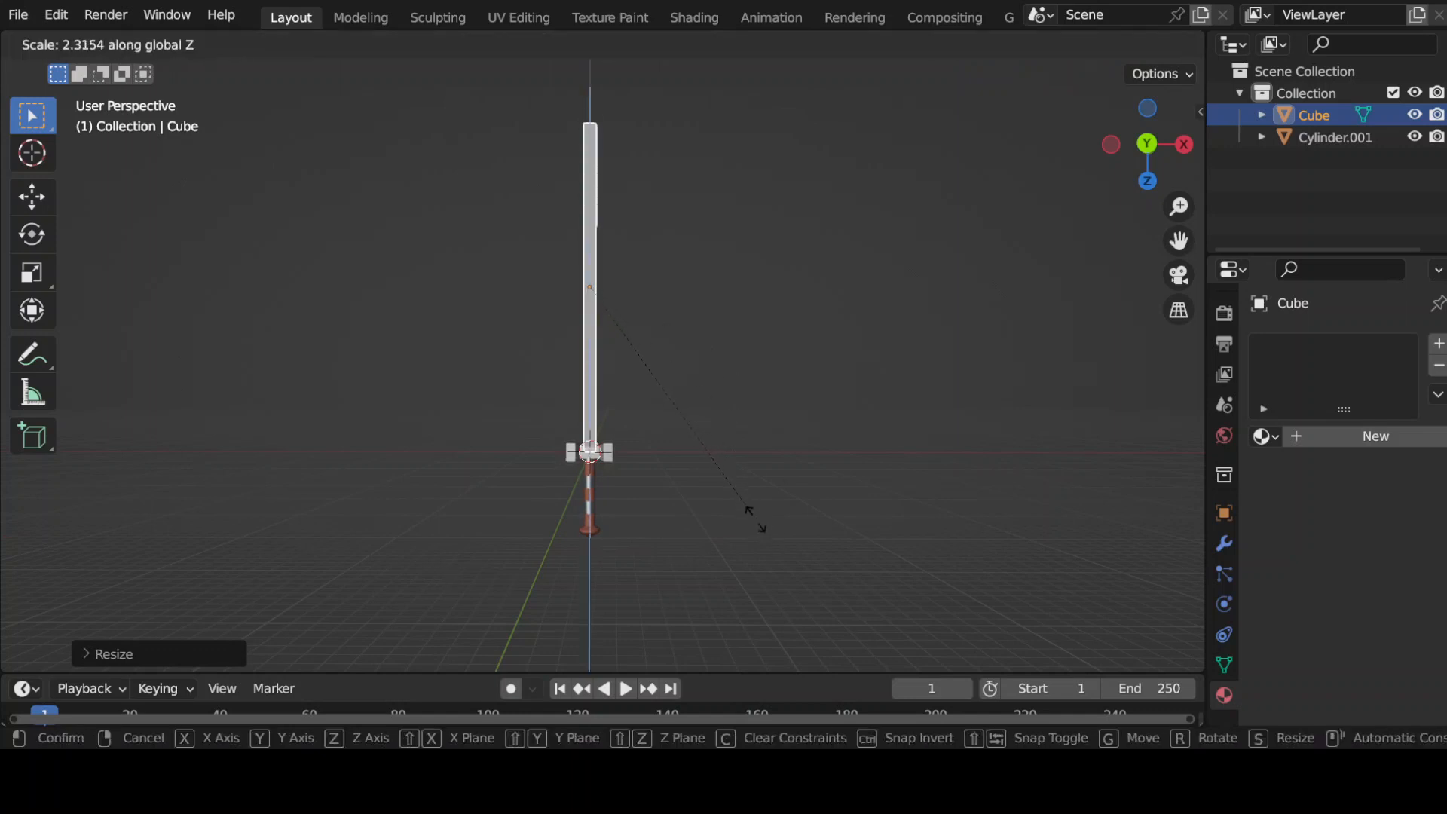
click(750, 513)
Adjust the width of the long bar by scaling it along the X axis
middle_drag(662, 407, 691, 467)
key(s)
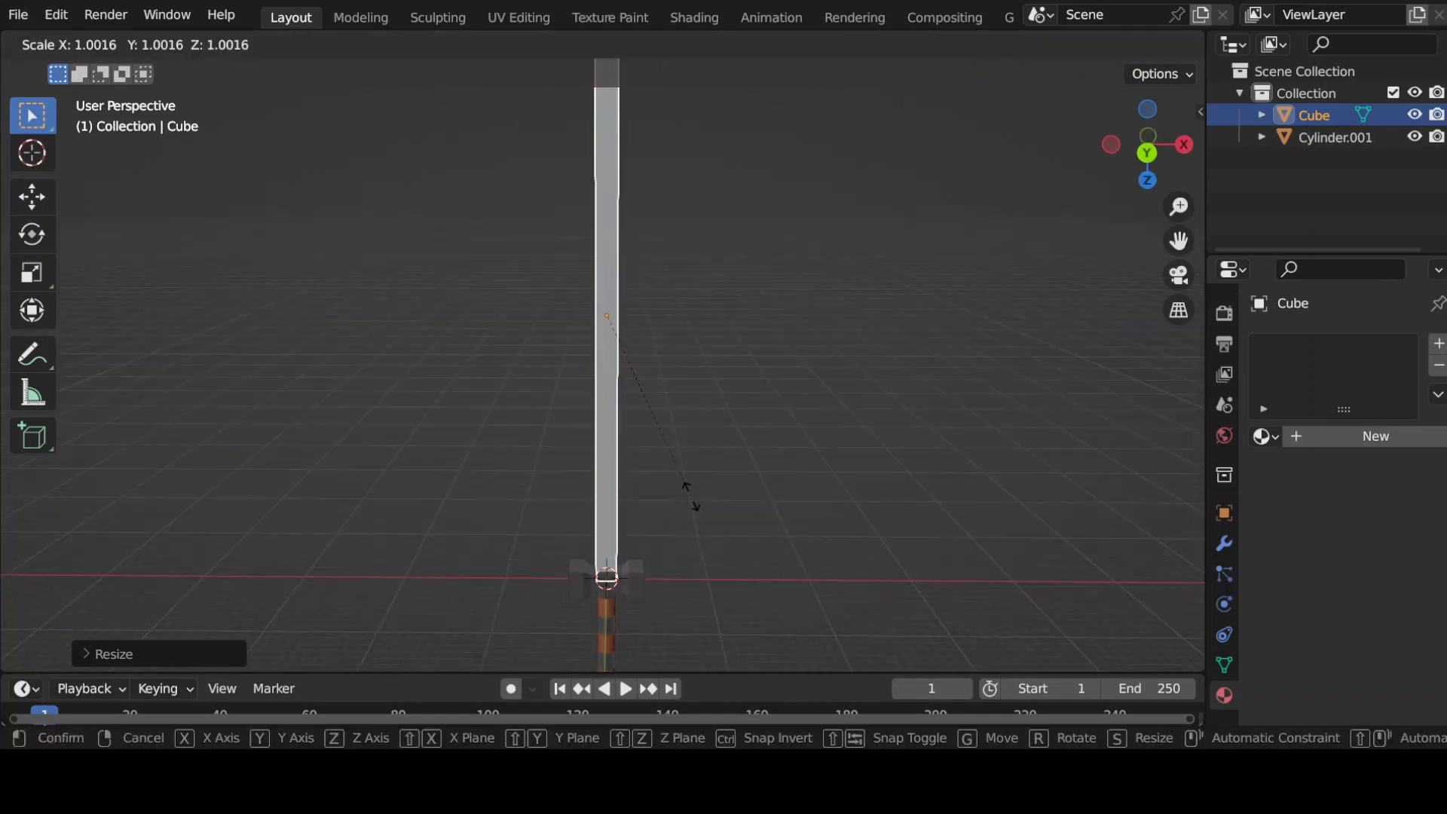
key(x)
click(653, 323)
Add five evenly spaced lengthwise loop cuts across the width of the bar in Edit Mode
middle_drag(652, 323, 776, 369)
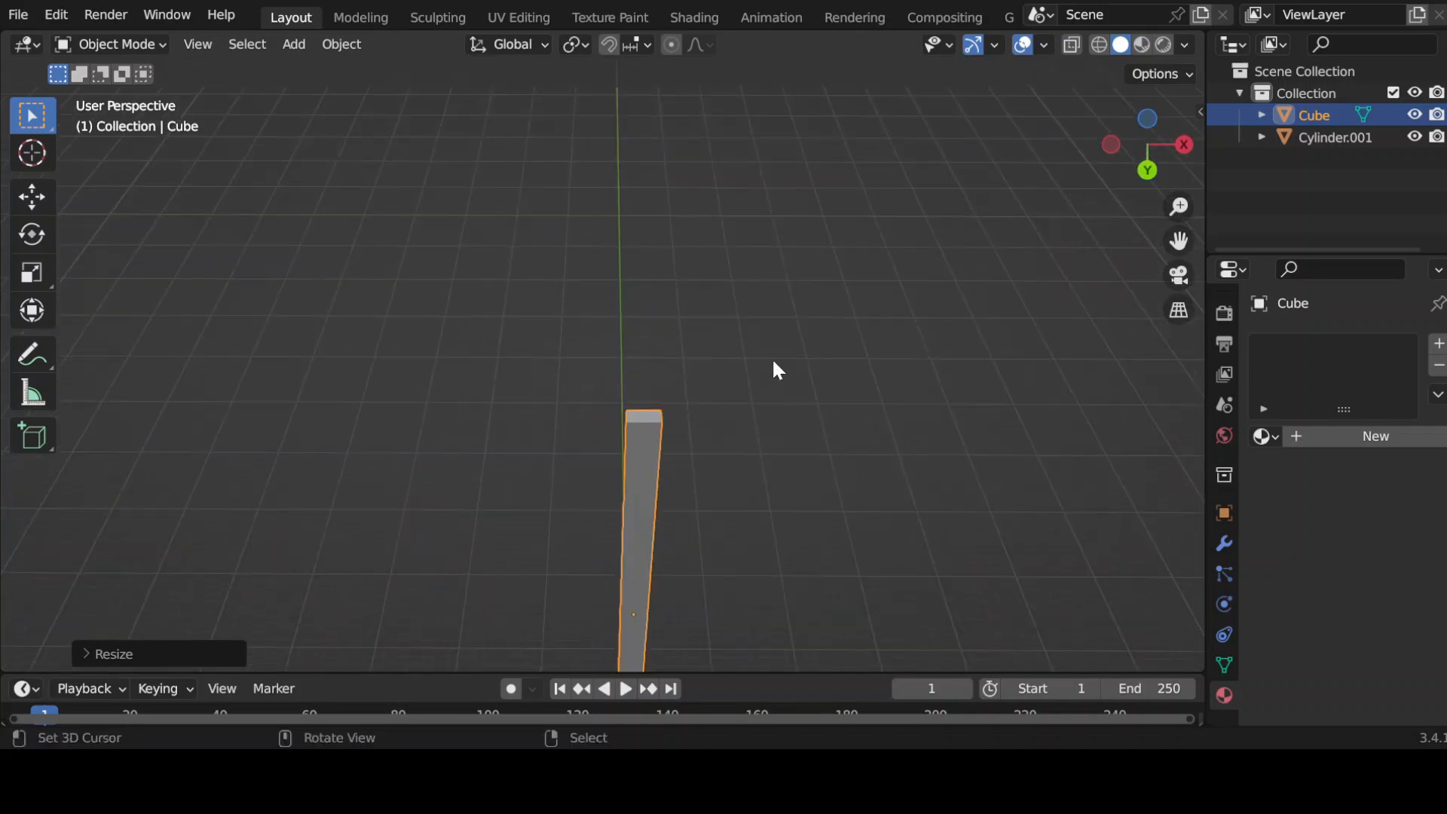
scroll(776, 369, up, 3)
shift+middle_drag(891, 488, 784, 291)
key(Tab)
key(ctrl+r)
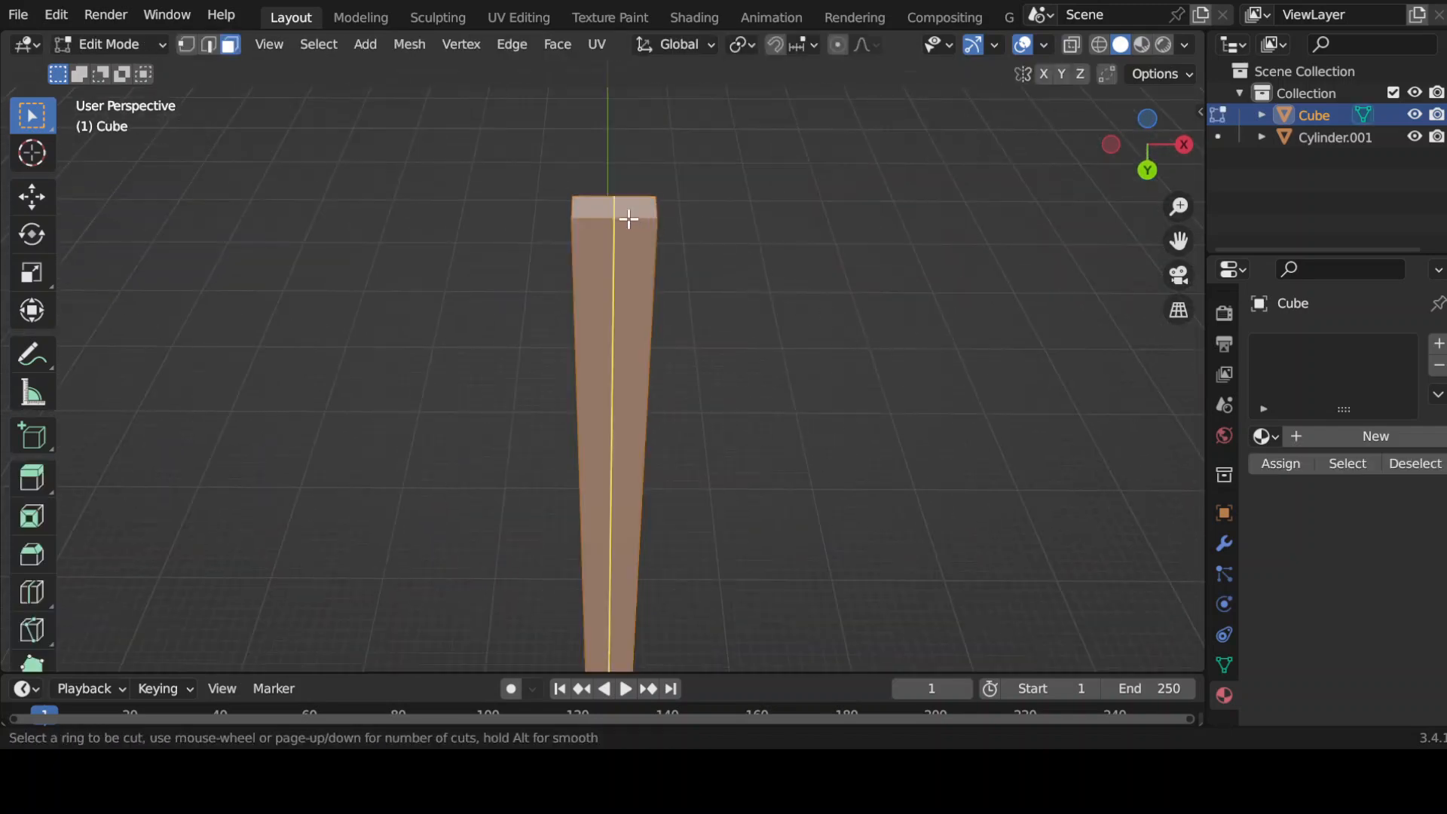
scroll(629, 219, up, 6)
click(628, 219)
right_click(629, 218)
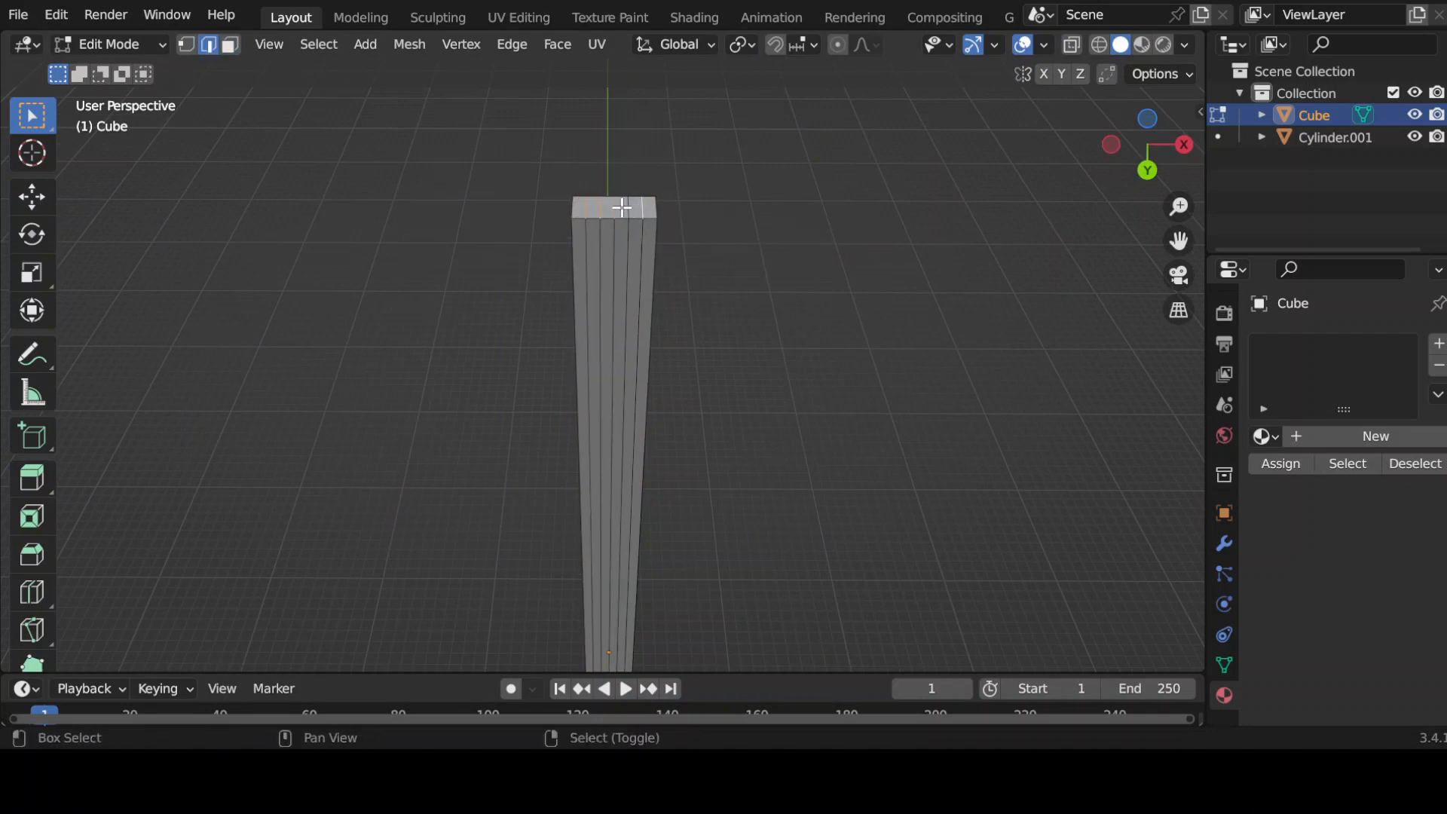
Move the five inner edges of the bar's far end outward along Z, followed by only the middle three
key(g)
key(z)
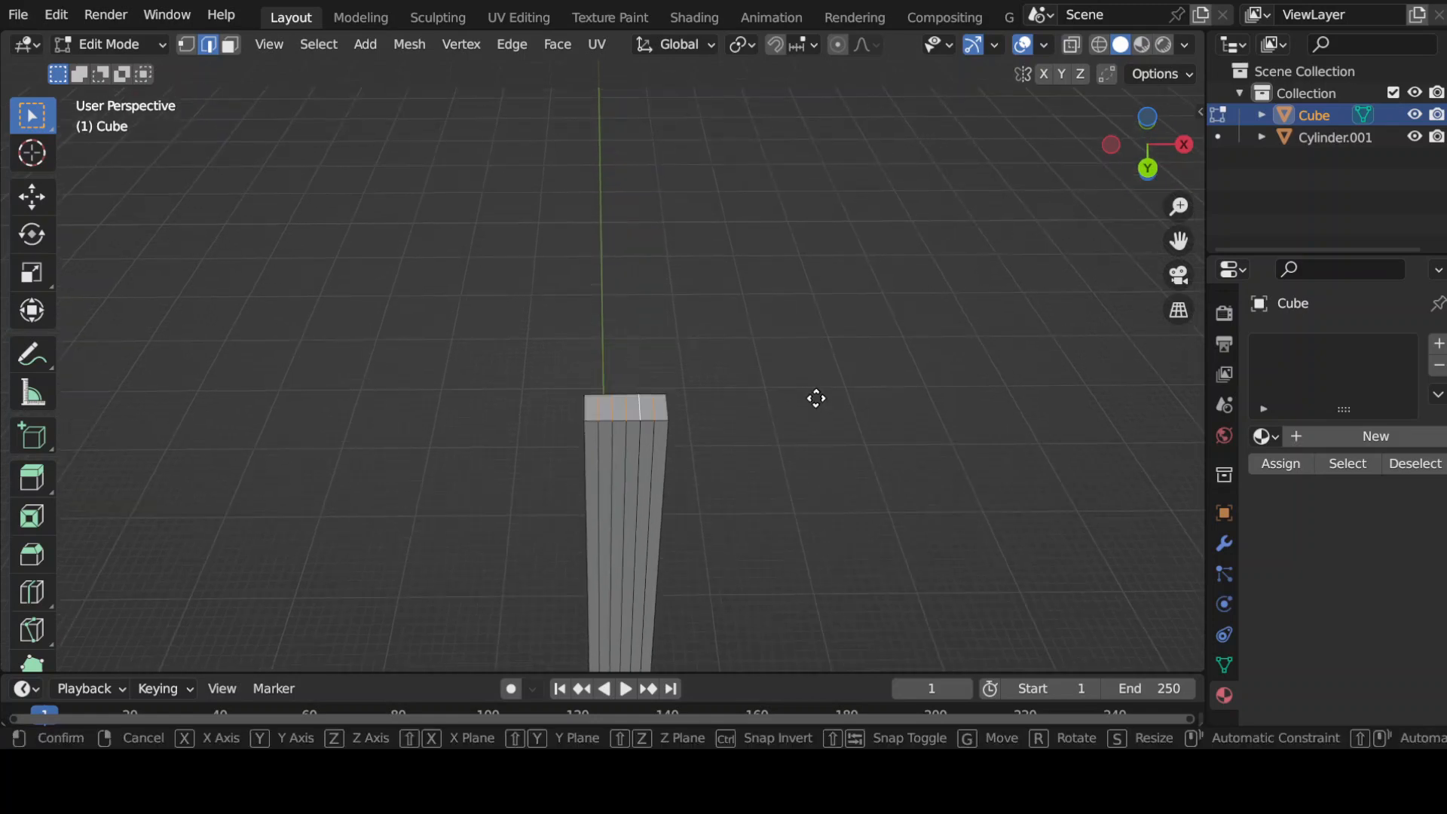
click(821, 344)
drag(774, 320, 830, 362)
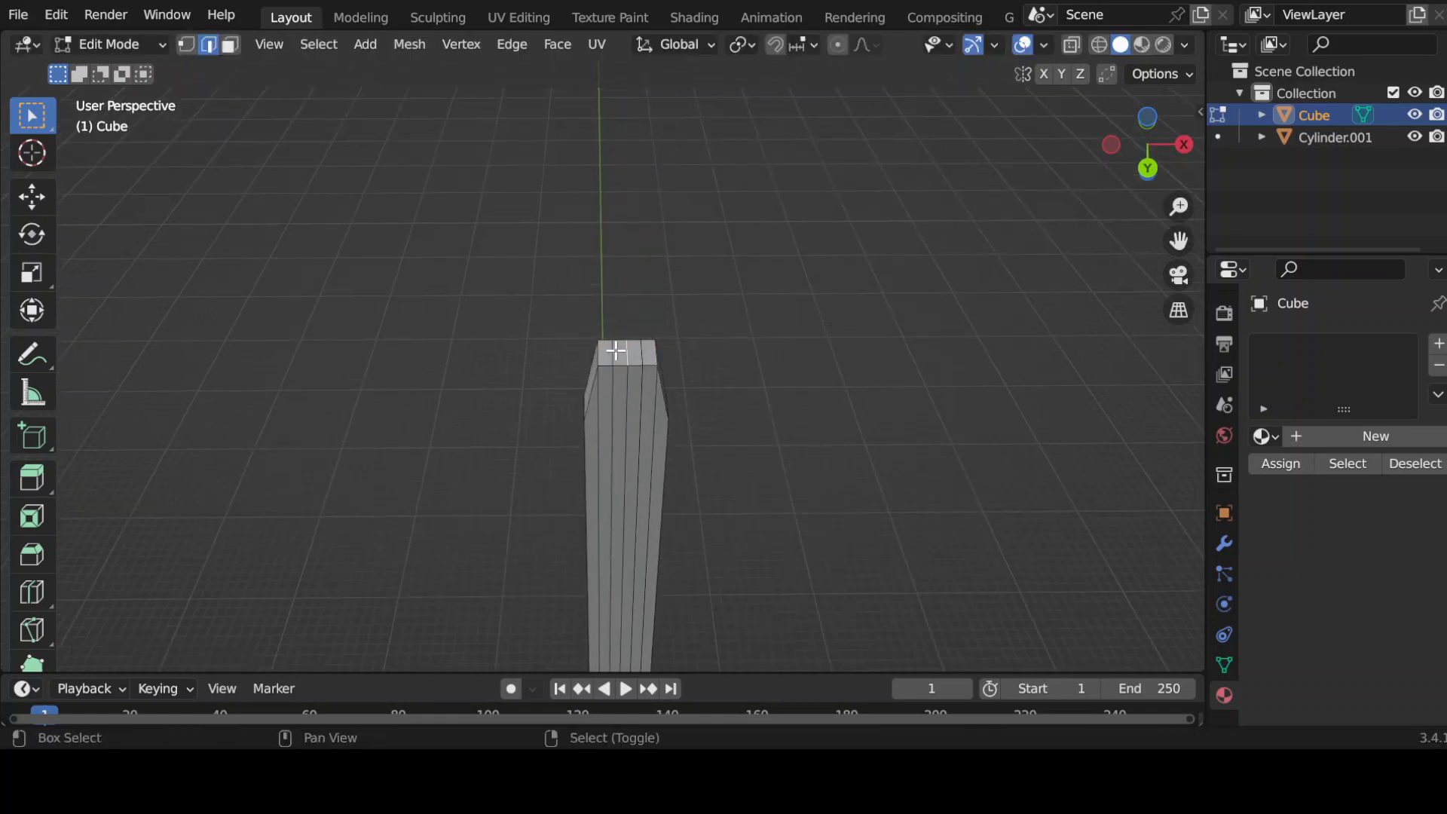
key(g)
key(z)
click(652, 304)
Move the centre edge of the bar's end further outward along Z to form a sharp blade tip
drag(749, 313, 859, 397)
click(638, 300)
key(g)
key(z)
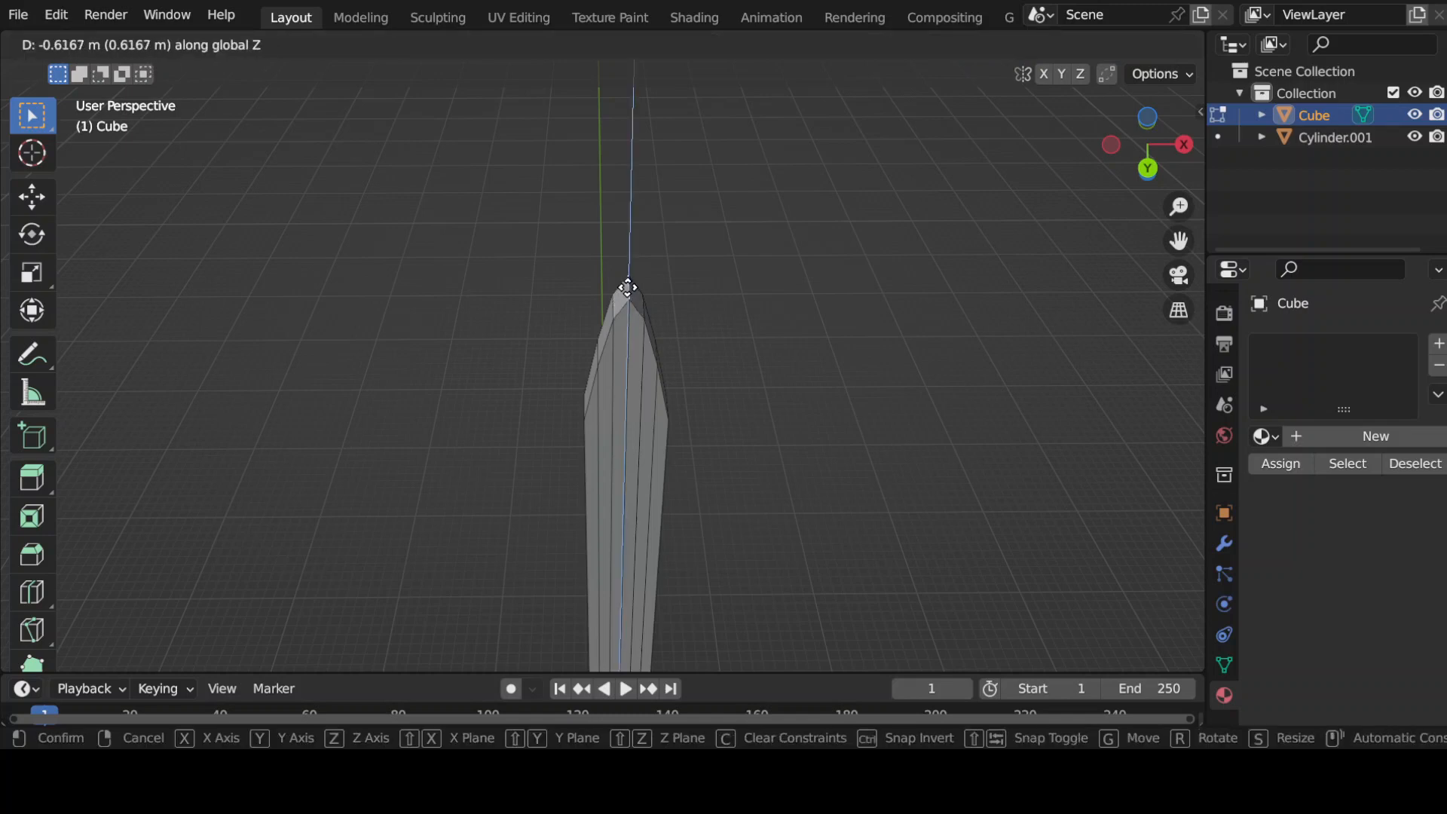
click(628, 287)
key(g)
key(z)
click(721, 314)
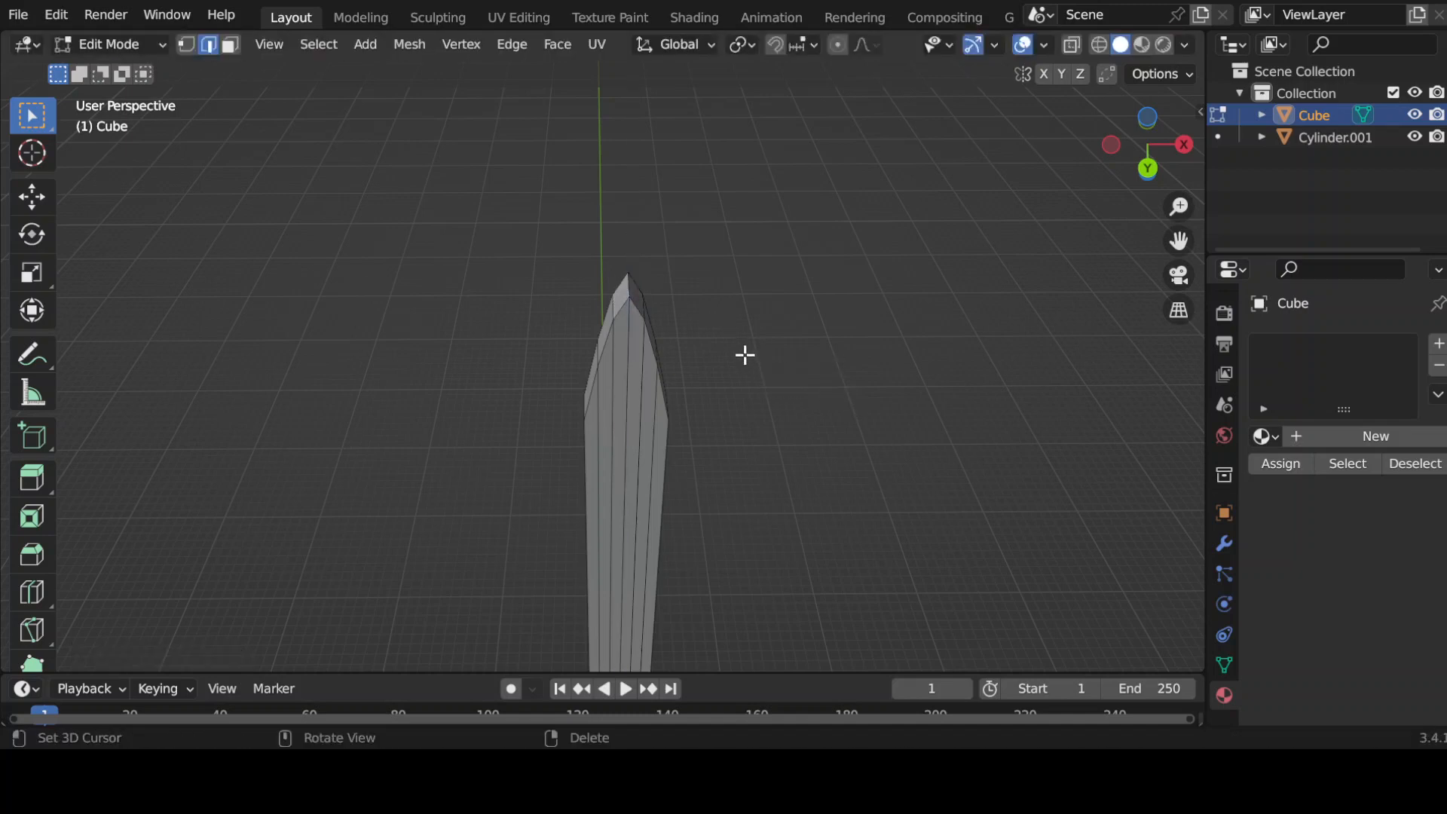
Add two evenly spaced lengthwise loop cuts through the thickness of the blade
middle_drag(745, 355, 856, 433)
key(ctrl+r)
scroll(950, 517, up, 2)
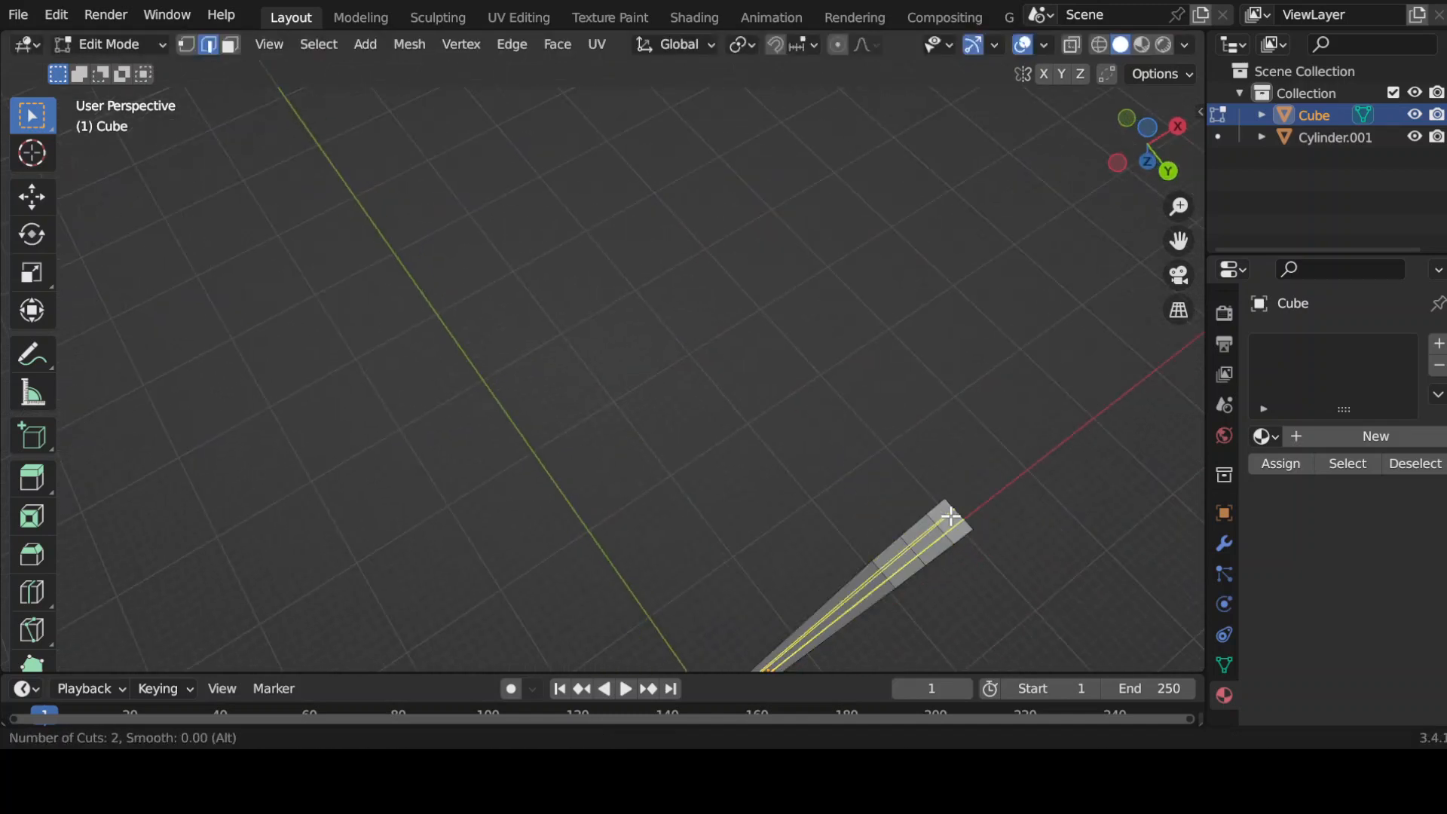
click(950, 516)
right_click(950, 516)
middle_drag(1075, 515, 923, 429)
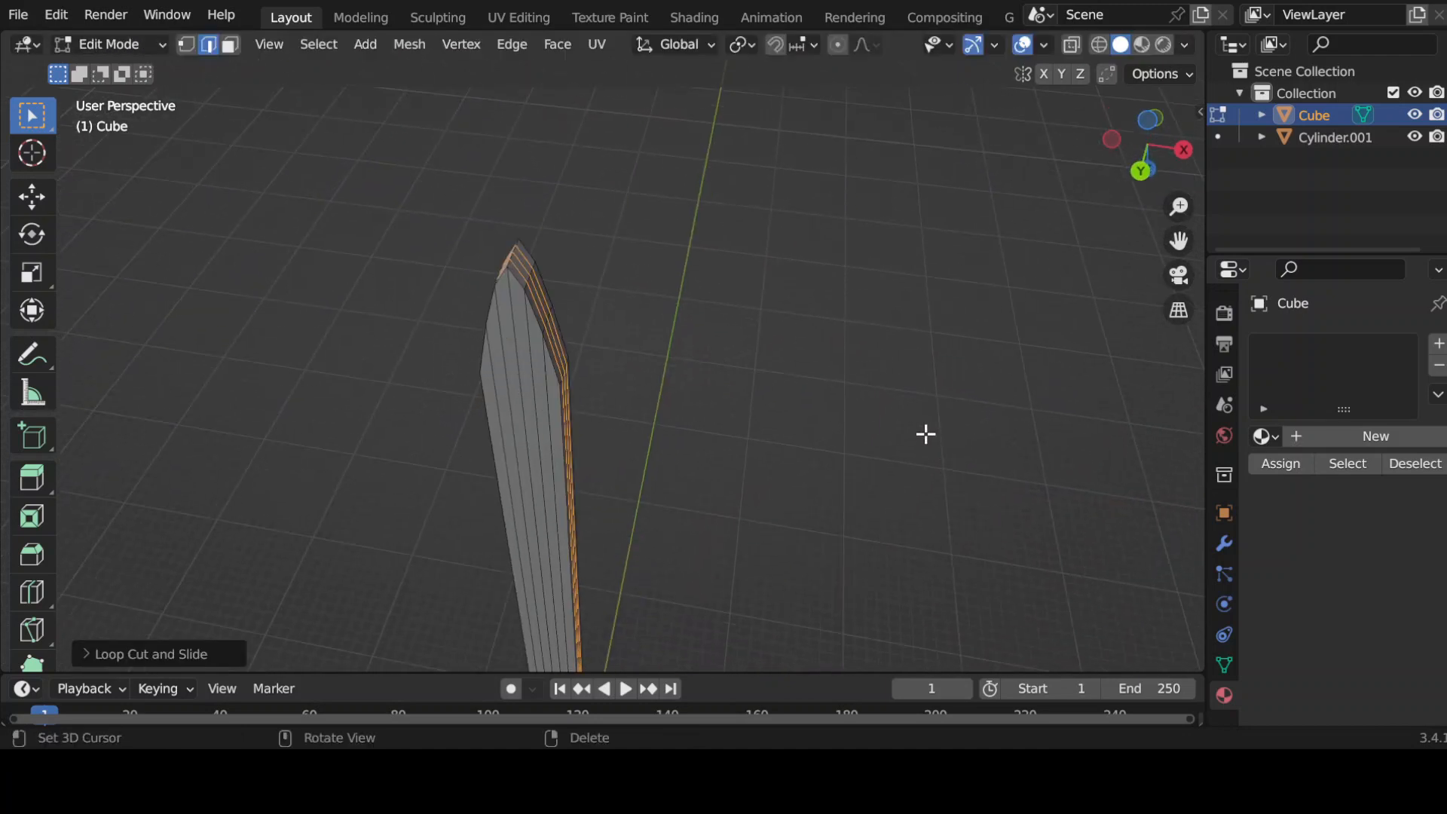
Scale the new lengthwise edge loops outward uniformly and widen them further along X
key(s)
click(964, 453)
key(s)
key(y)
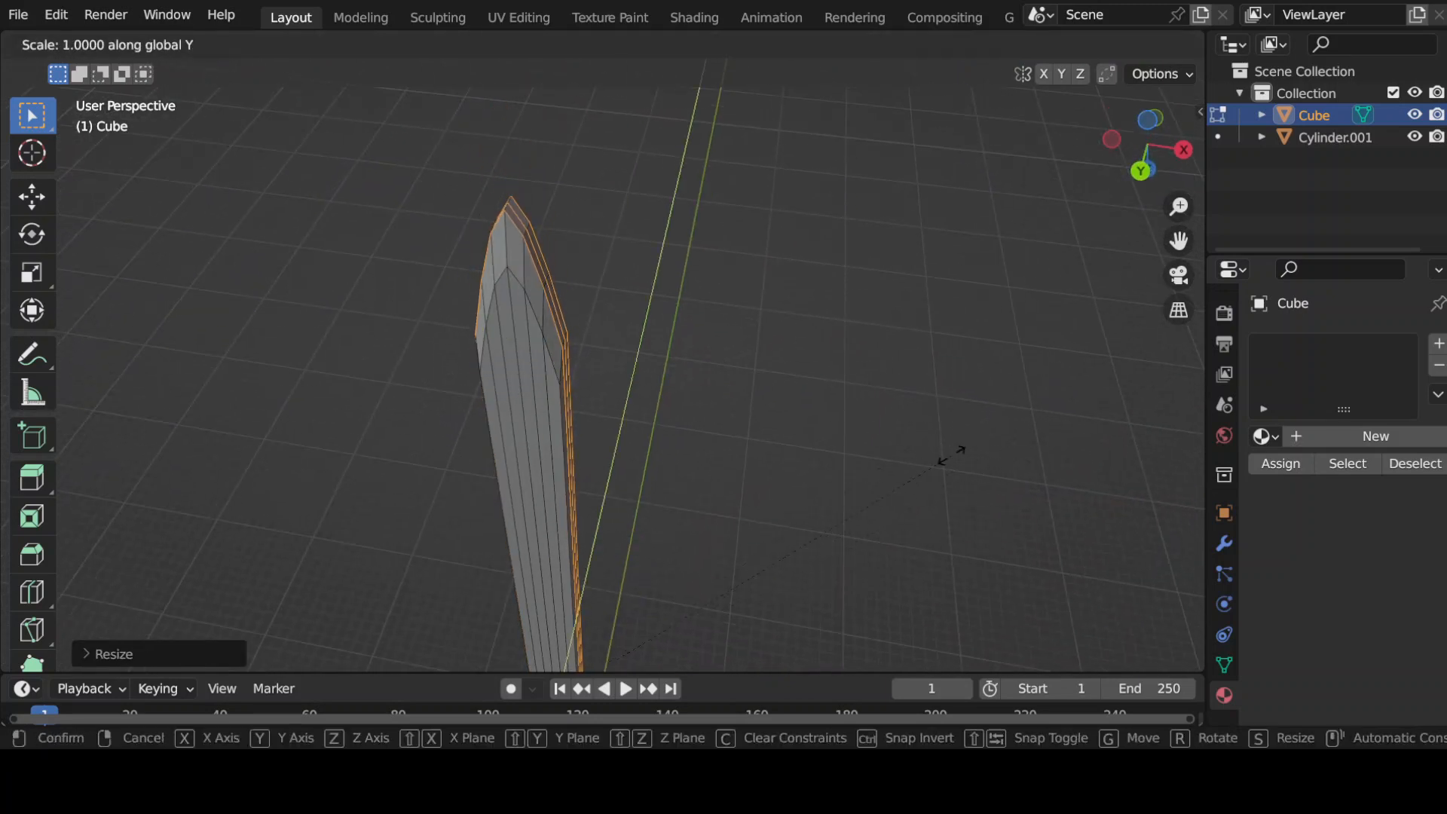
key(x)
click(1134, 504)
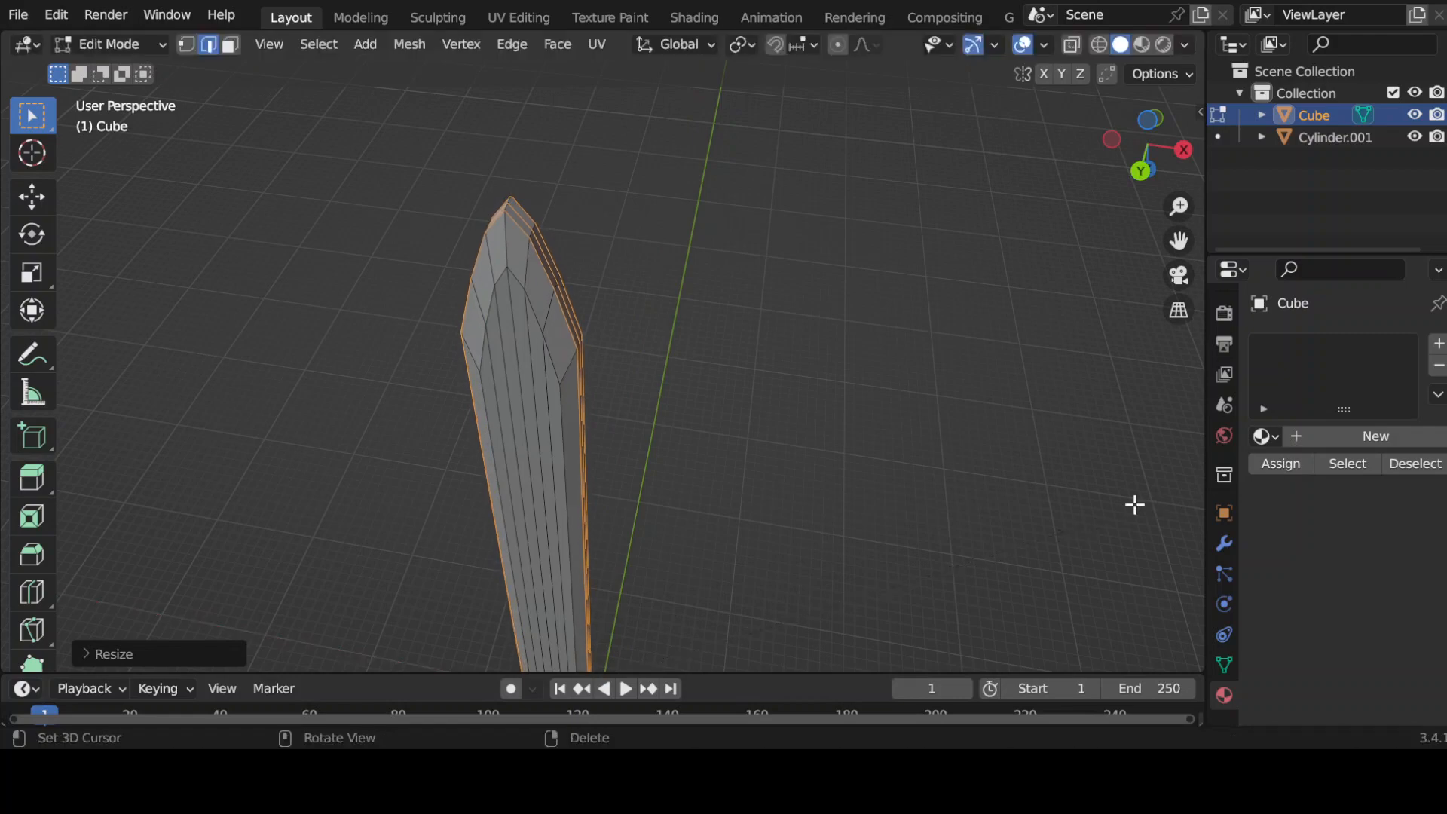
Select the lengthwise edge paths on both narrow sides of the blade and scale them outward along X and slightly uniformly
shift+middle_drag(761, 592, 564, 243)
click(647, 186)
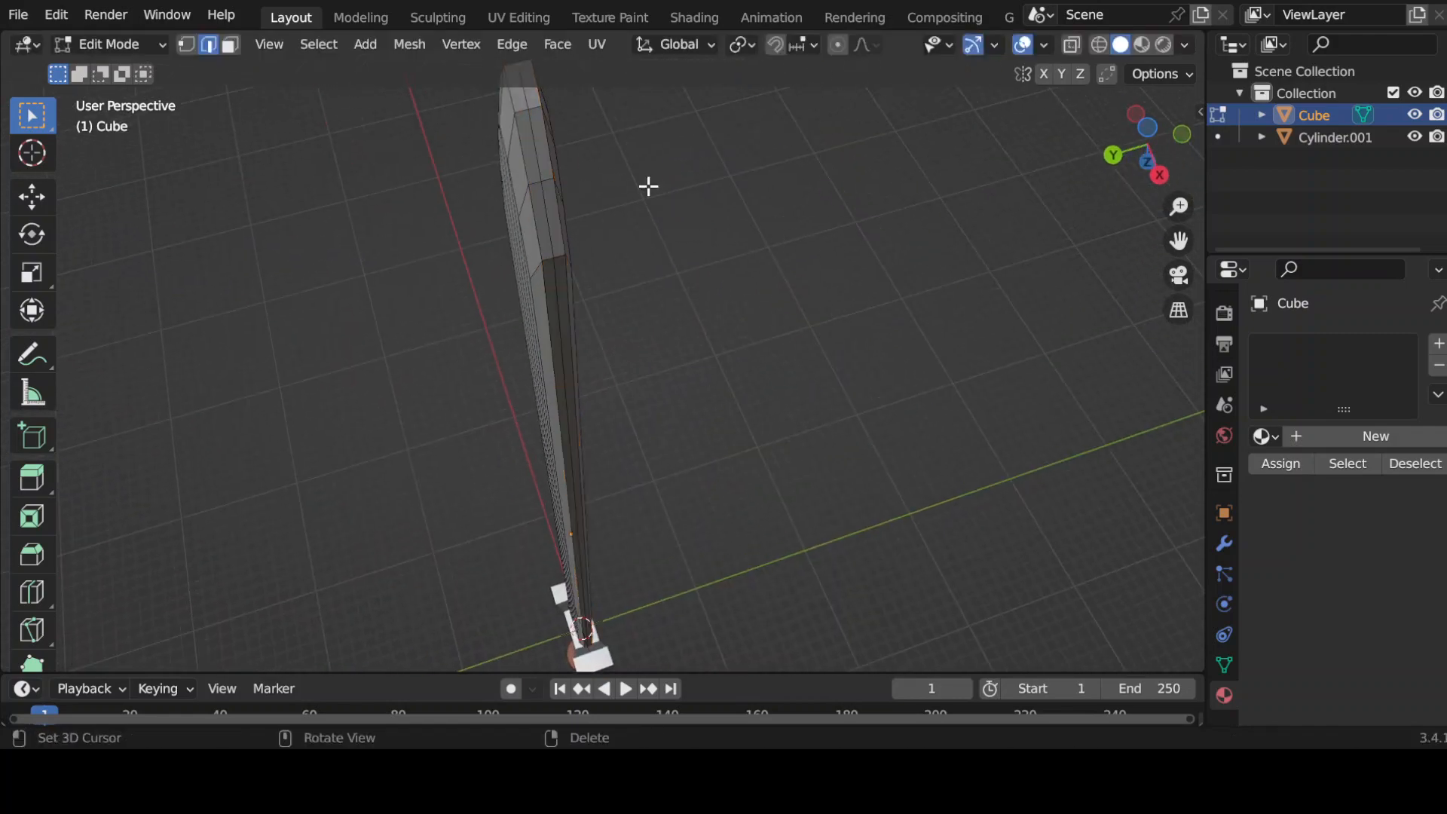
ctrl+right_click(563, 294)
middle_drag(559, 342, 867, 467)
shift+click(944, 550)
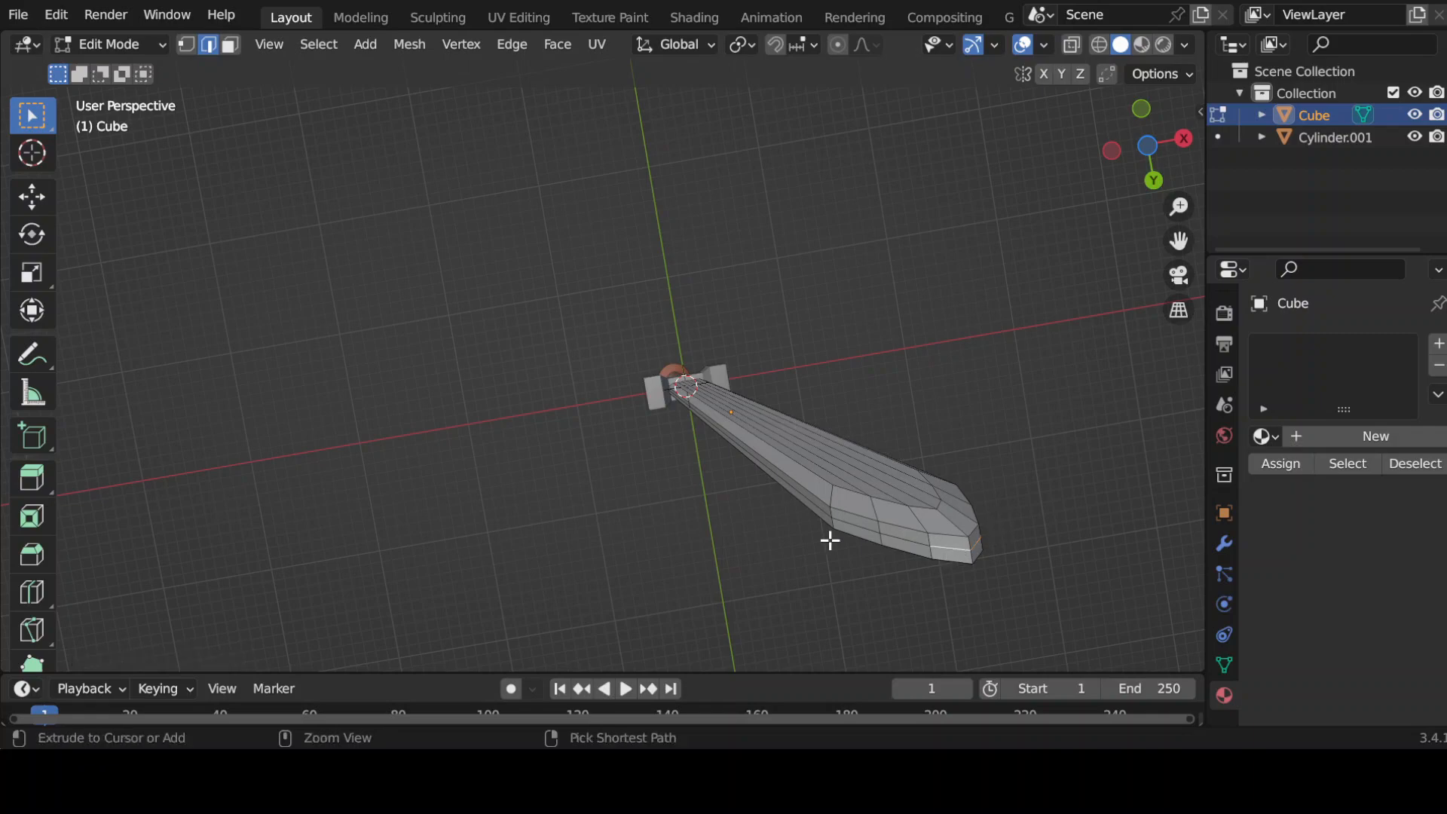
ctrl+right_click(818, 510)
middle_drag(936, 569, 785, 490)
key(s)
key(x)
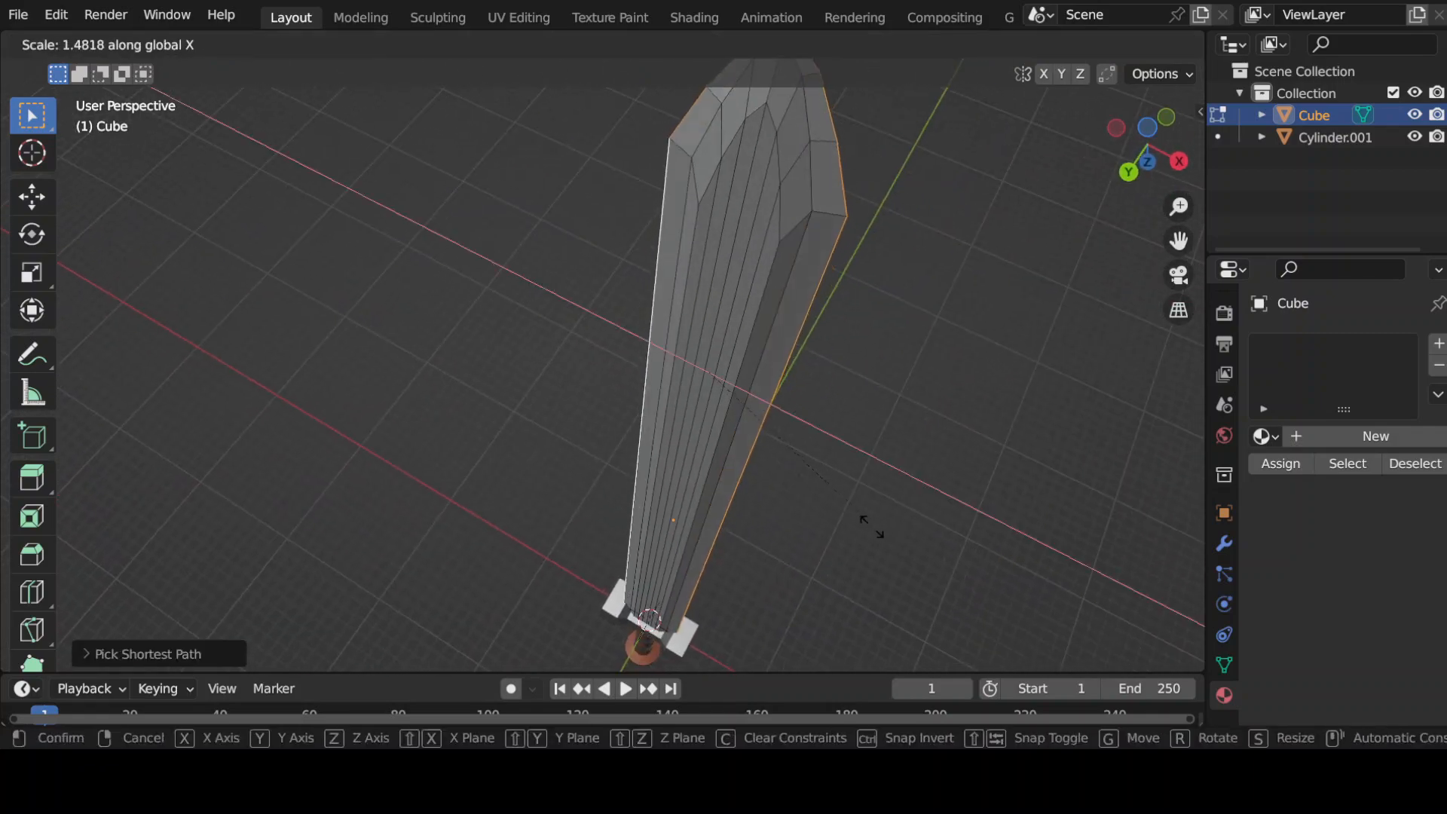
click(844, 515)
key(s)
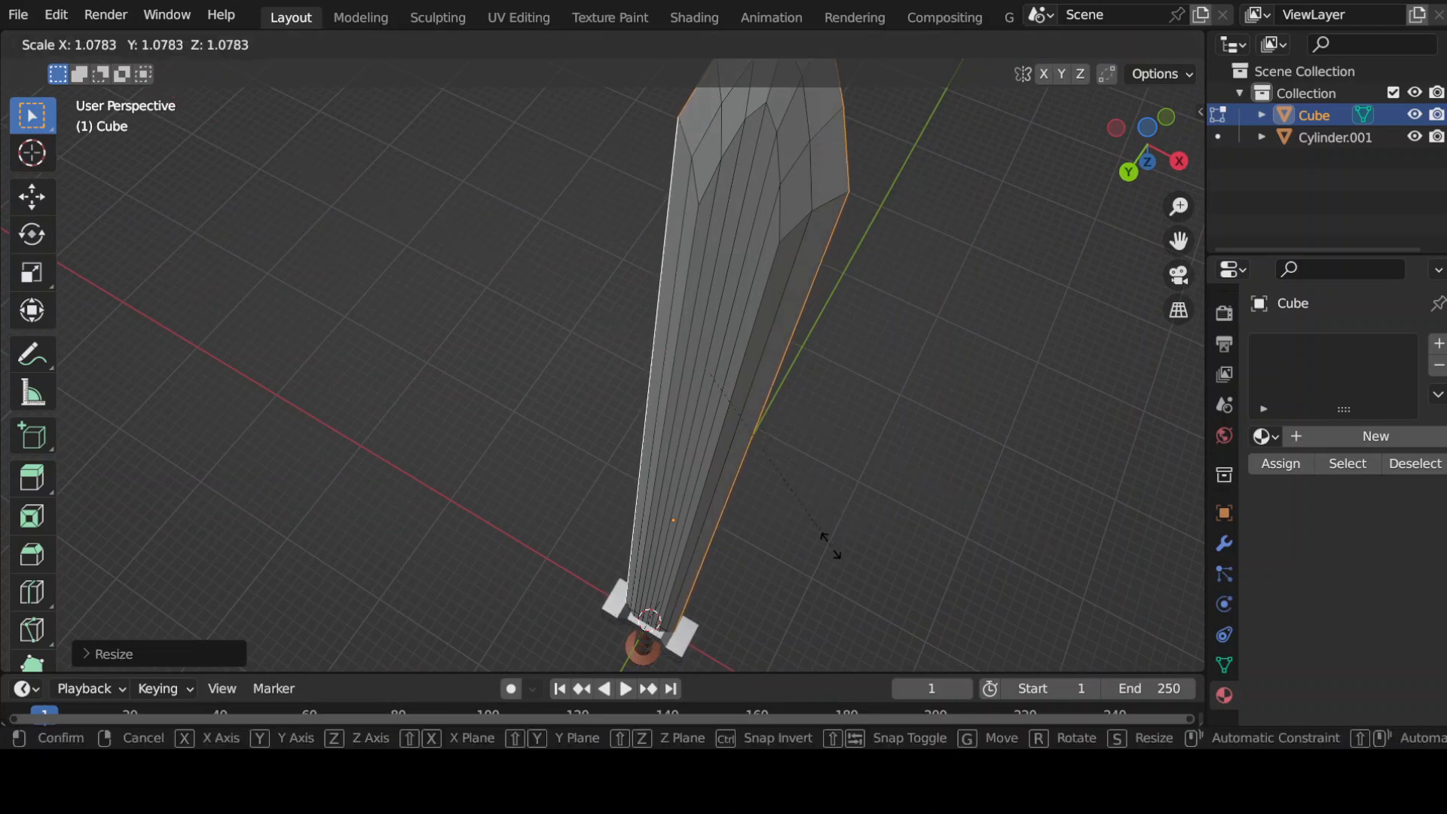
click(830, 545)
Rescale the width of the whole blade along X in Object Mode
middle_drag(830, 544, 974, 452)
key(Tab)
key(s)
key(x)
click(915, 450)
middle_drag(981, 630, 839, 491)
Move the blade's side edges along Z until their lower ends reach the guard, and adjust the whole blade's position along Z
key(Tab)
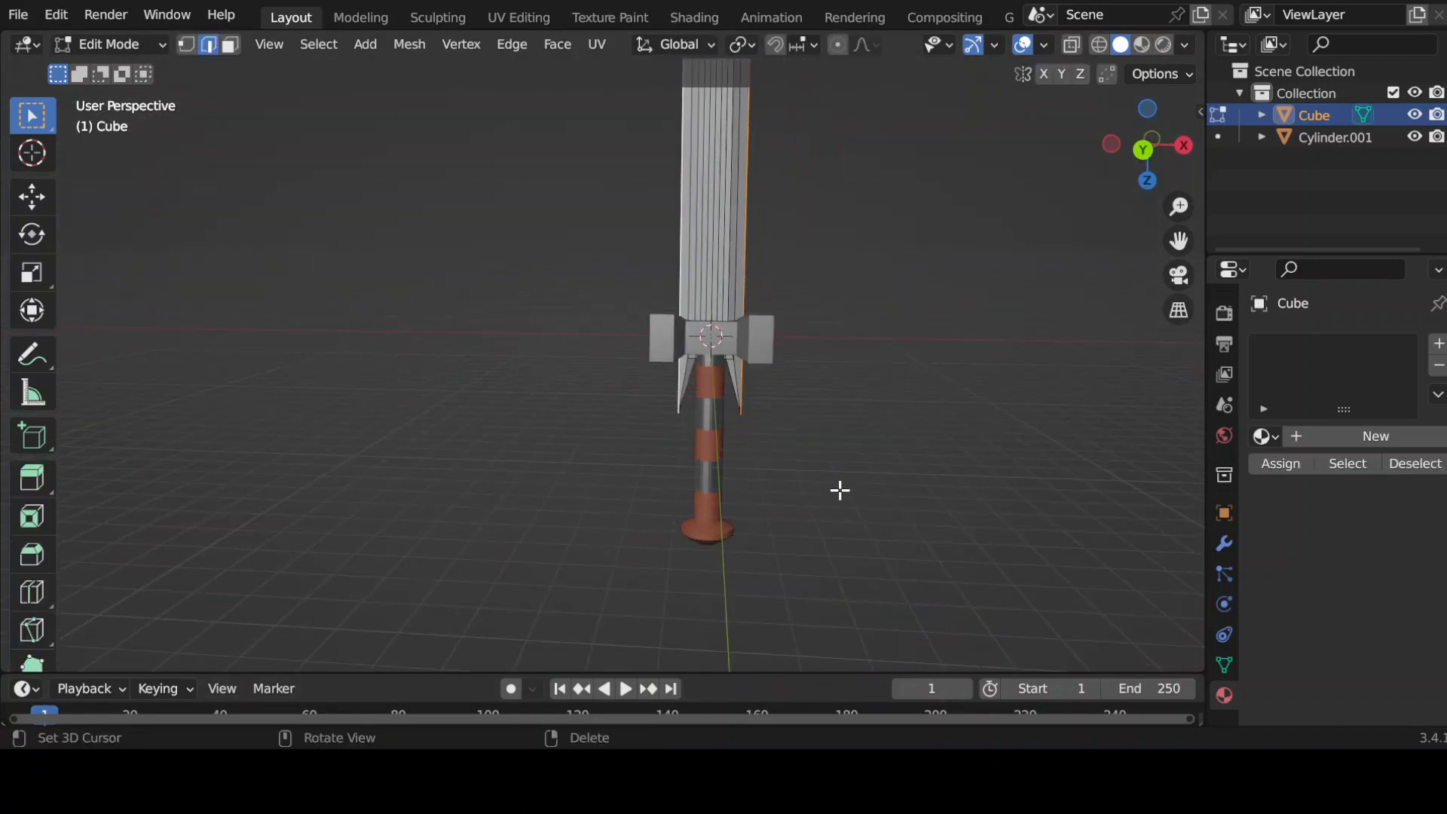
key(g)
key(z)
click(801, 423)
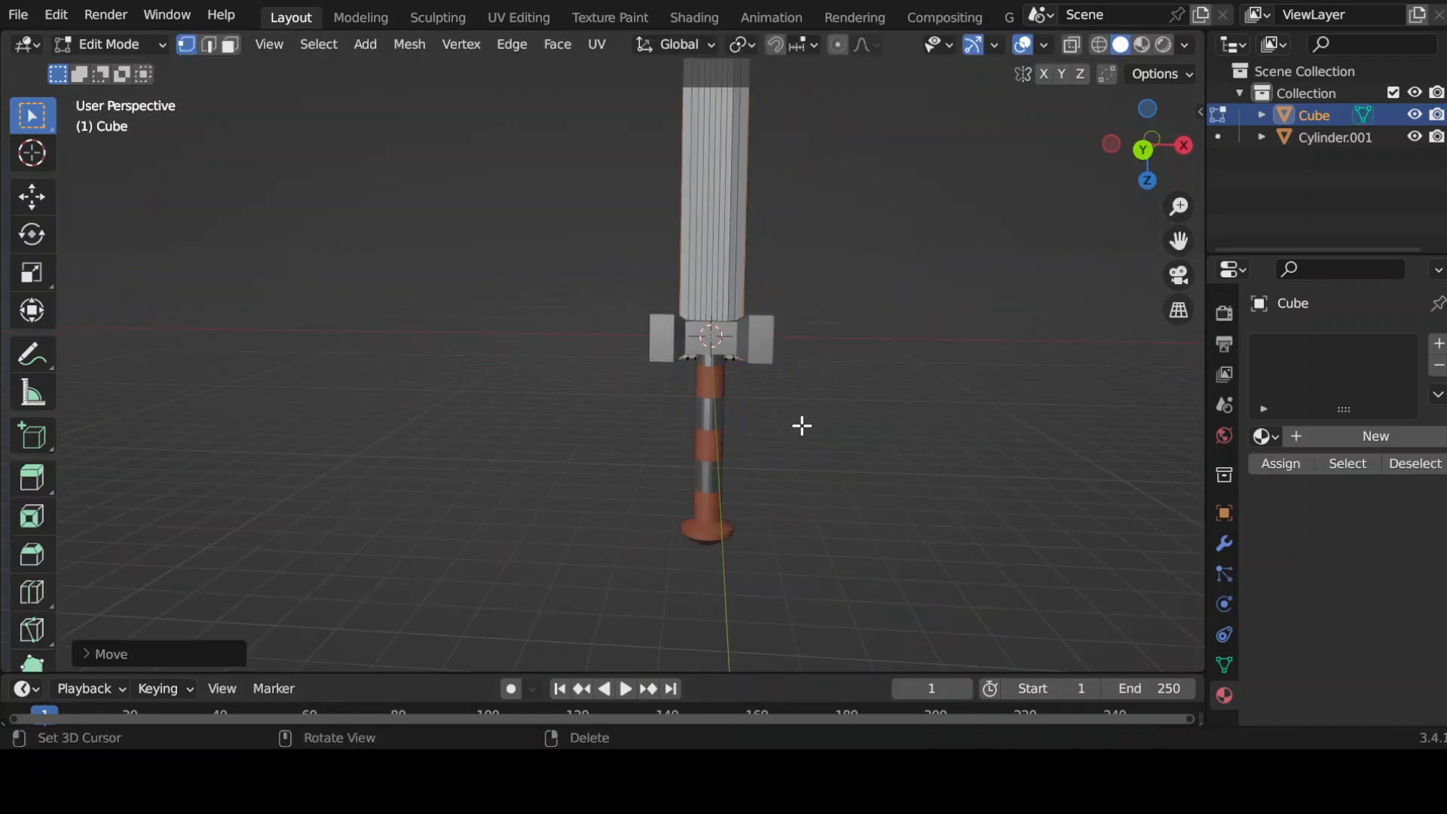
key(Tab)
key(g)
key(z)
click(806, 398)
Thin the whole blade by scaling it down along Y
shift+middle_drag(806, 398, 829, 610)
scroll(828, 611, down, 3)
middle_drag(796, 477, 839, 484)
key(s)
key(x)
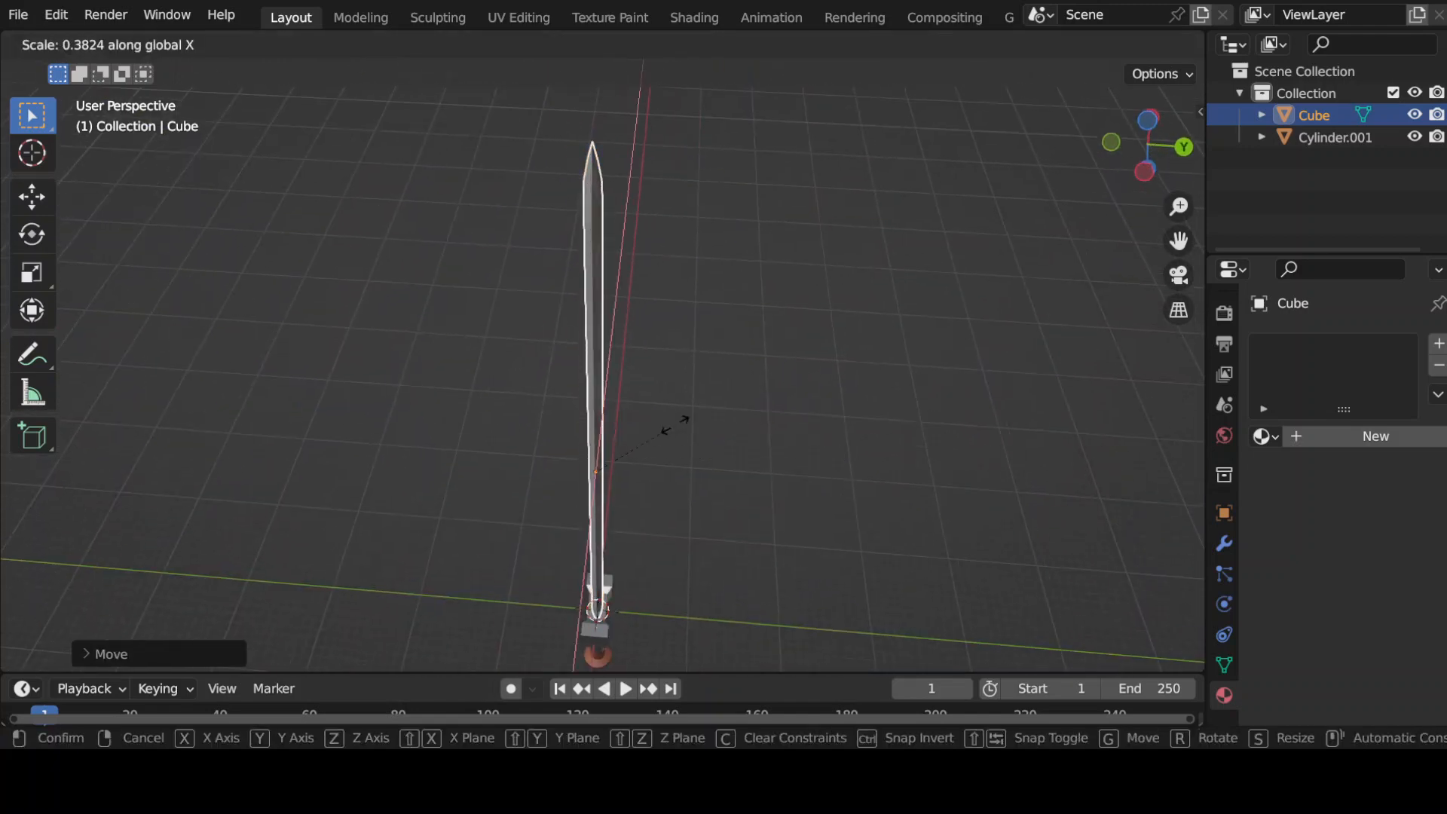
key(y)
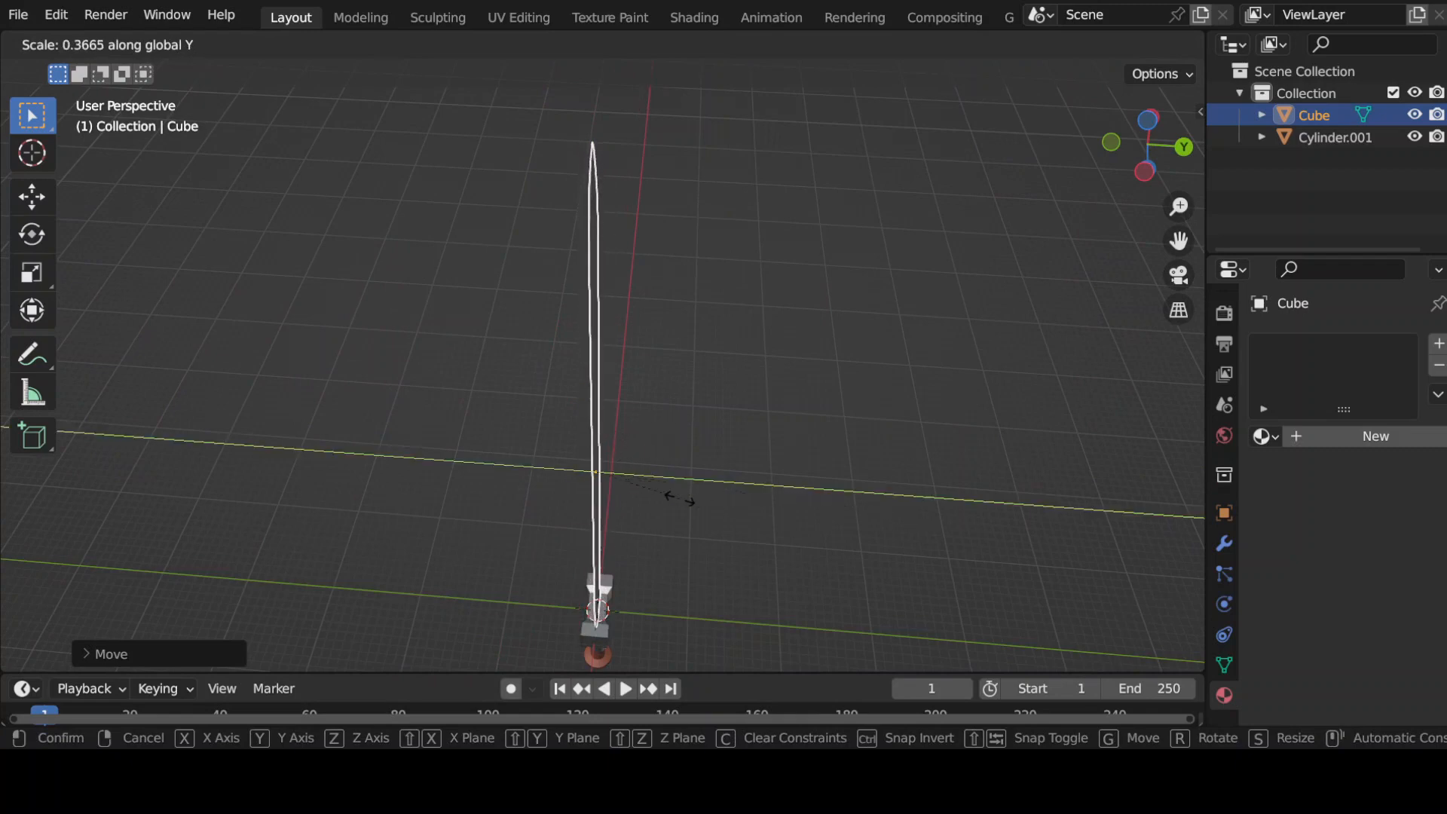
click(699, 490)
Assign the existing Material.001 to the blade
mouse_move(699, 489)
middle_down()
mouse_move(601, 541)
mouse_move(667, 474)
mouse_move(701, 488)
middle_up()
middle_drag(638, 412, 635, 524)
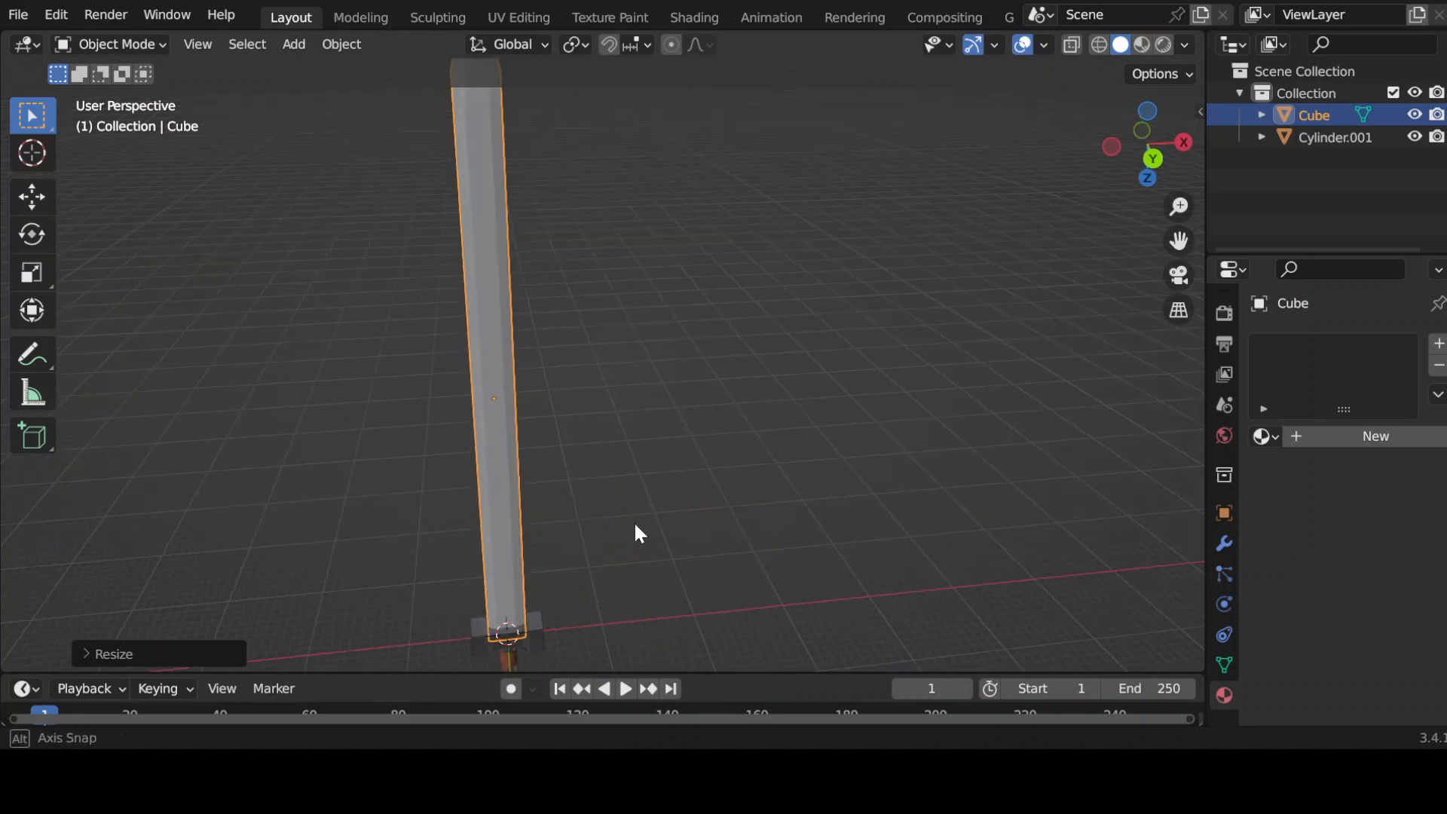
click(1265, 436)
click(1142, 490)
middle_drag(829, 421, 662, 324)
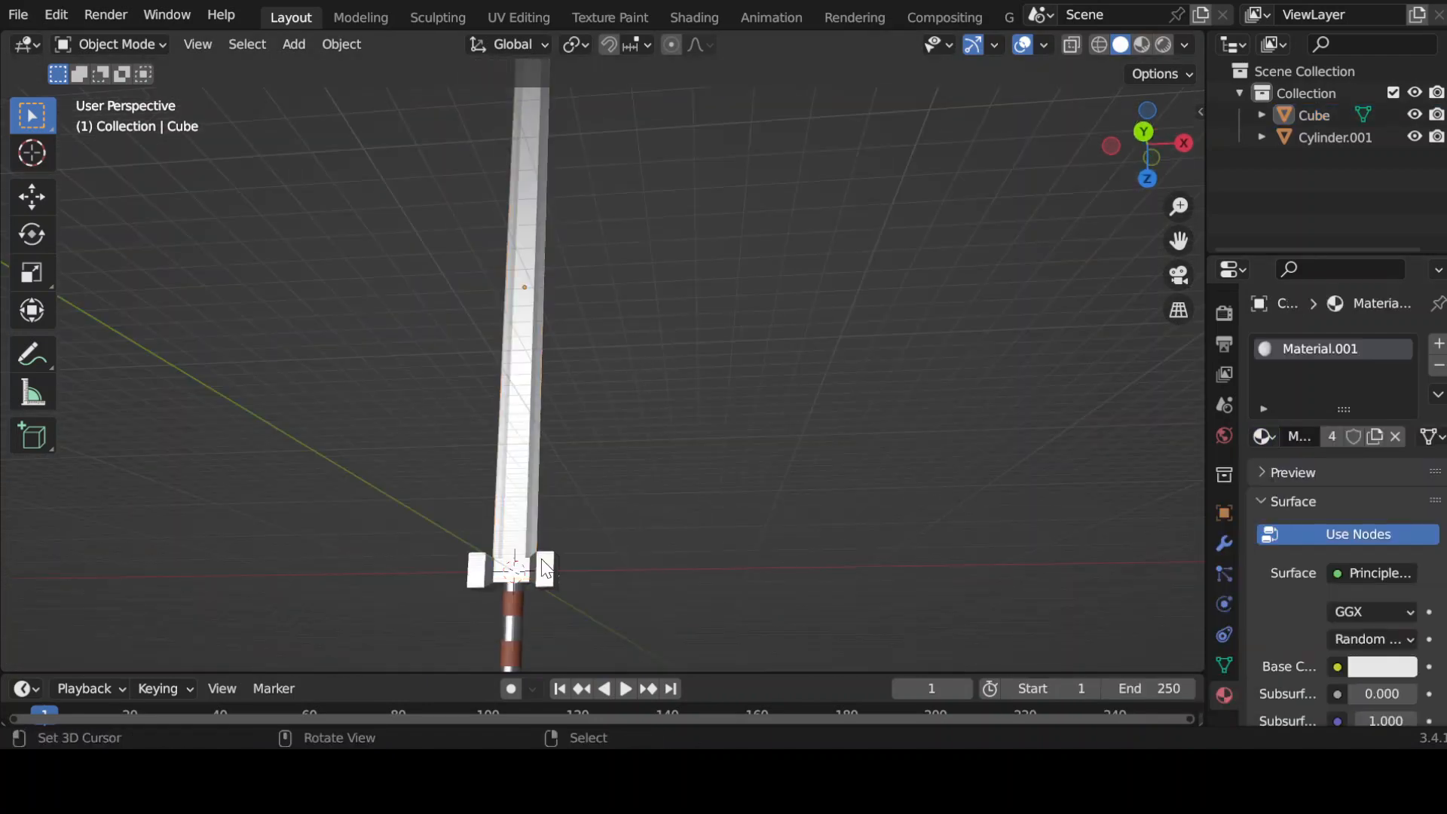
Enlarge the handle and guard object by a factor of about 1.1 and reposition it along Z against the blade
middle_drag(709, 445, 726, 368)
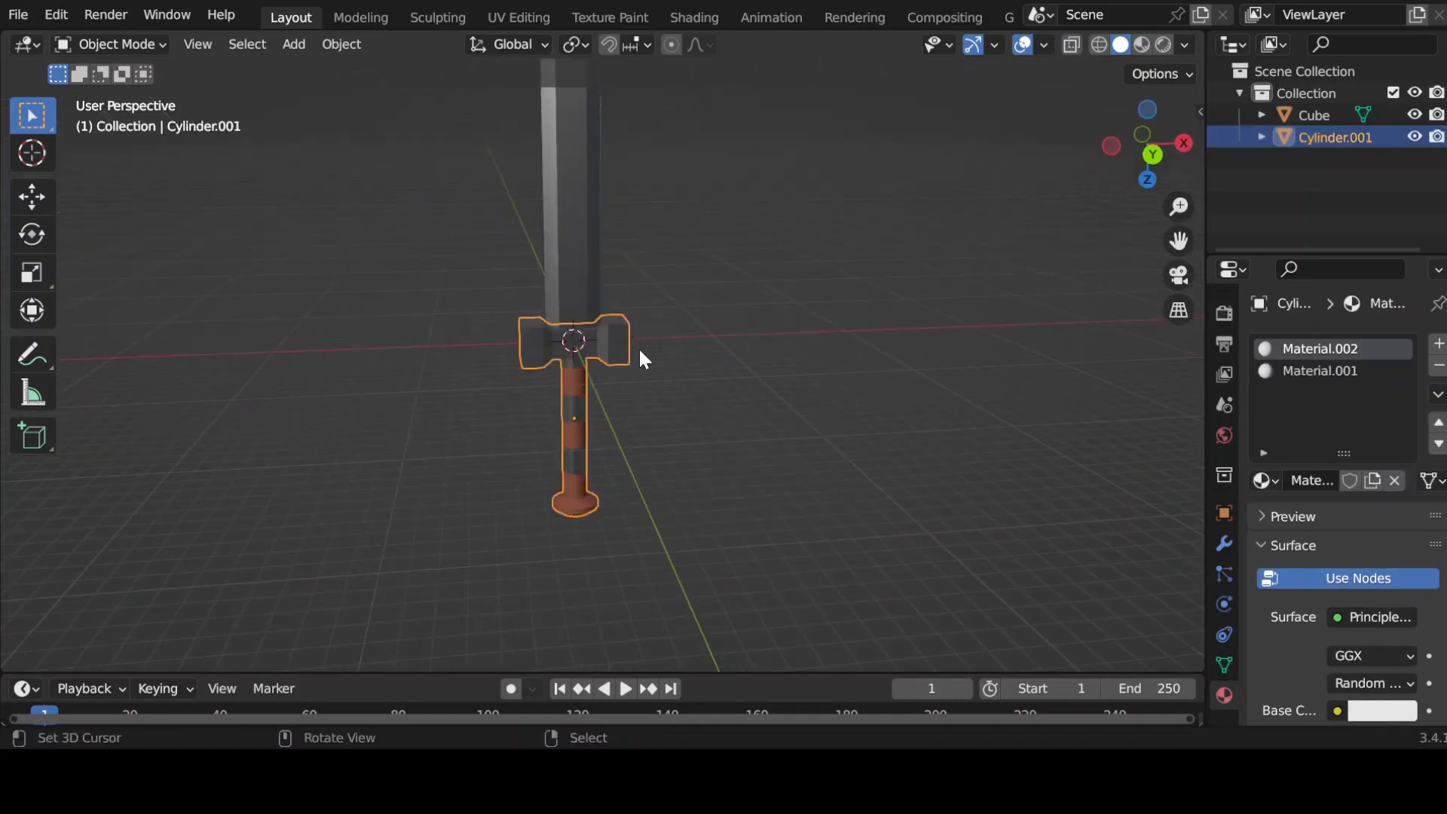
key(s)
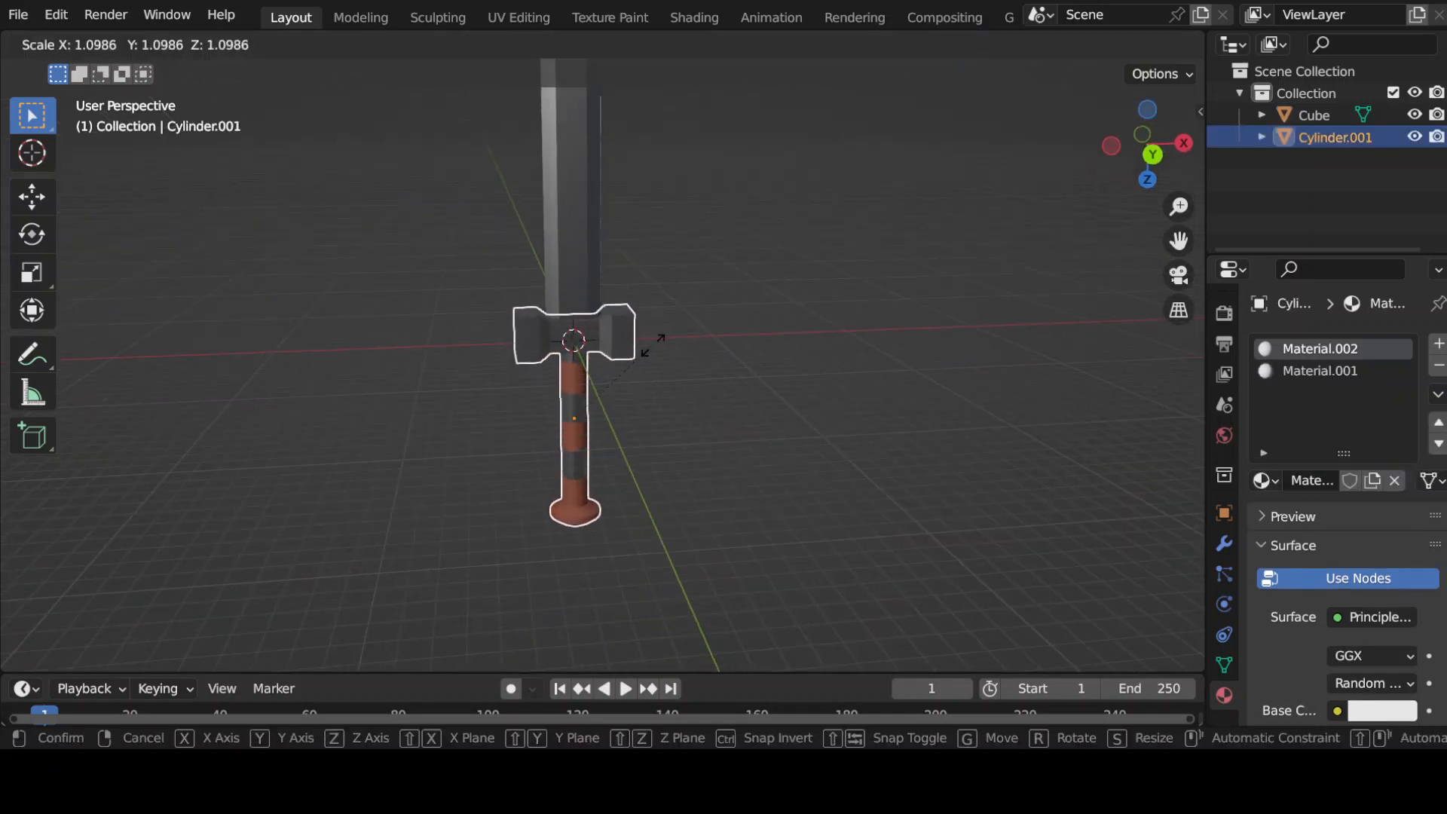
key(g)
key(z)
click(653, 346)
Duplicate the blade and handle together twice along X to form a row of three swords
shift+click(583, 286)
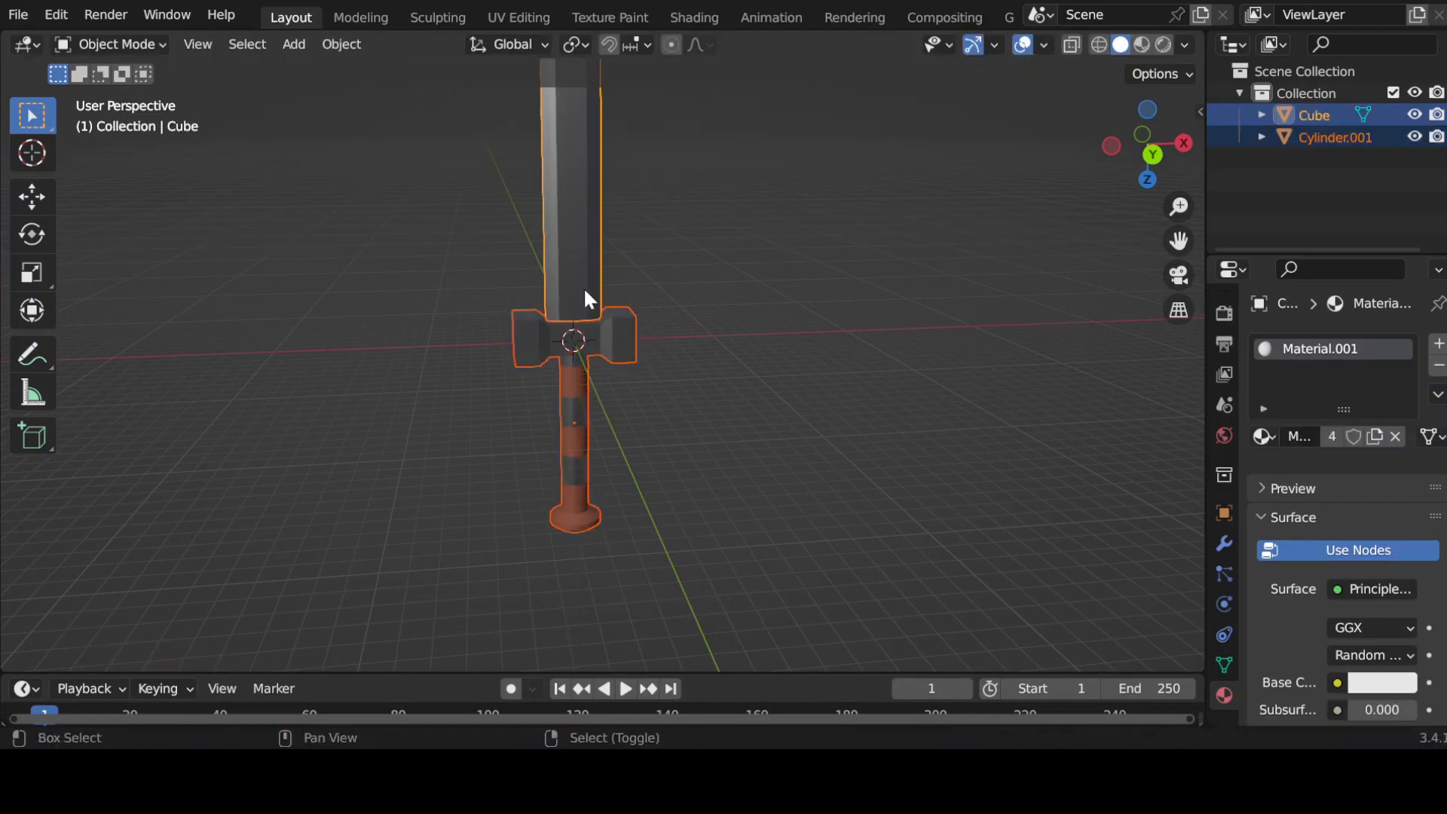
shift+click(571, 388)
key(shift+d)
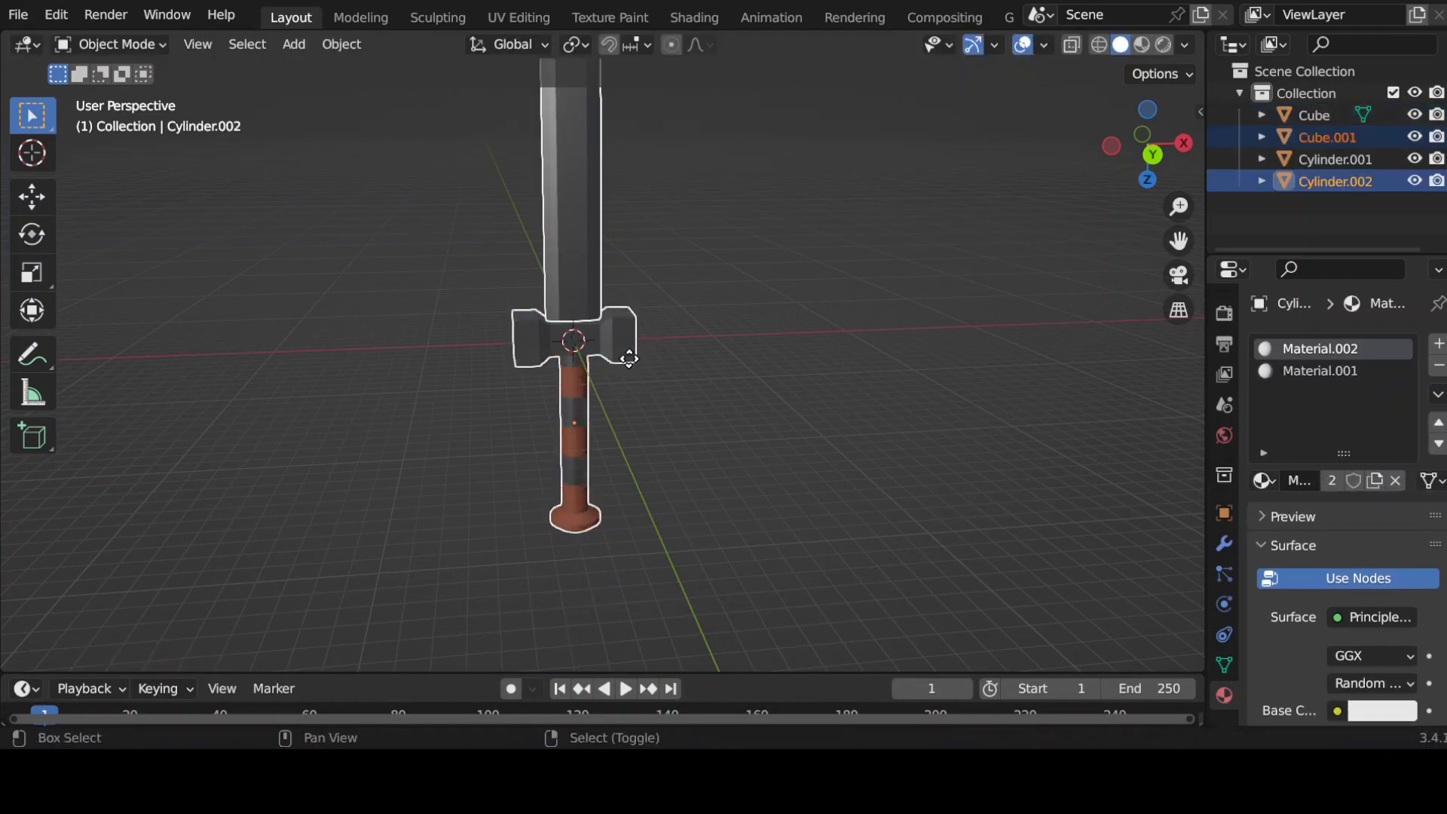
key(x)
click(1114, 341)
shift+middle_drag(1114, 341, 702, 465)
key(shift+d)
key(x)
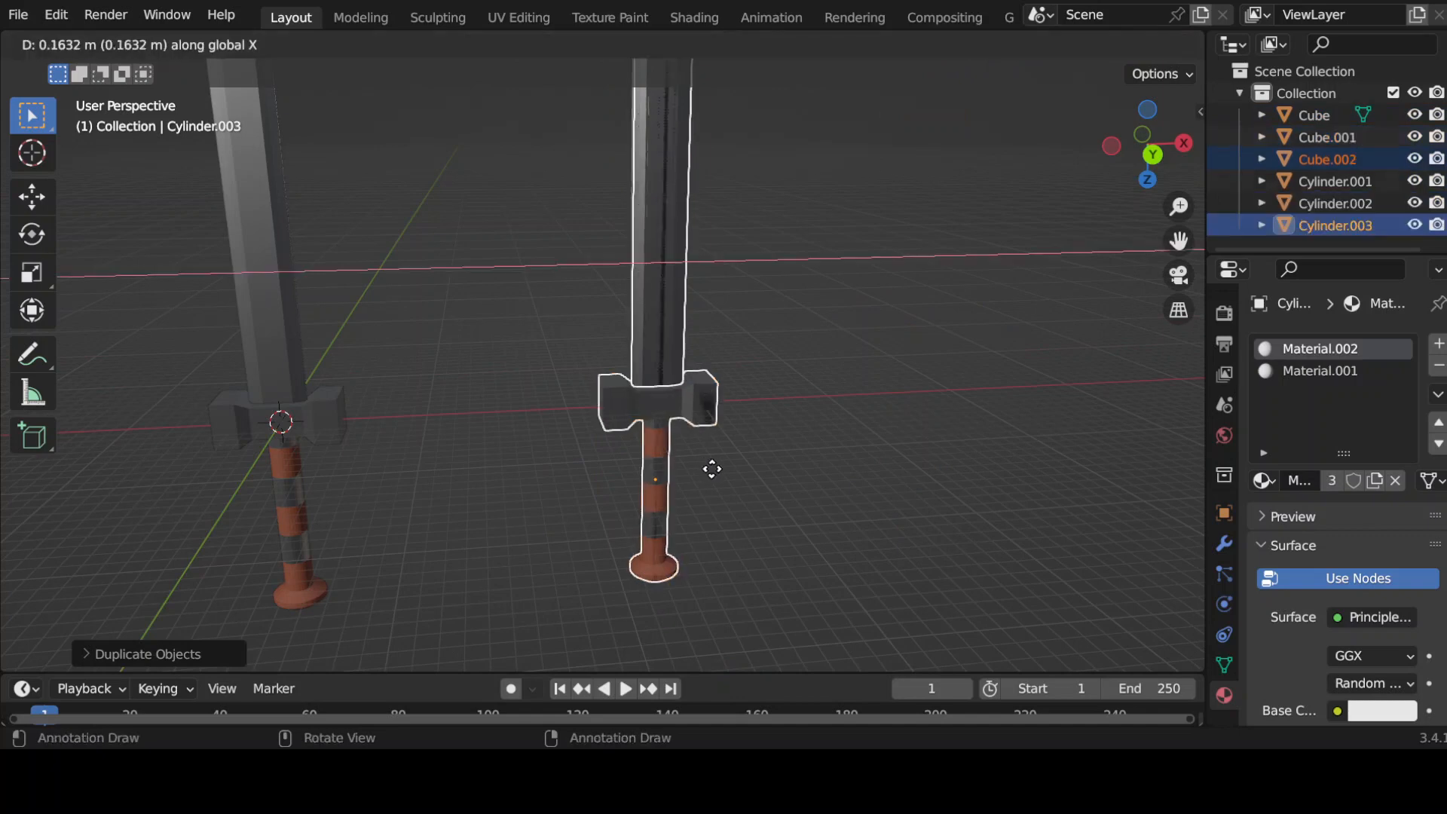
click(969, 409)
middle_drag(969, 409, 902, 181)
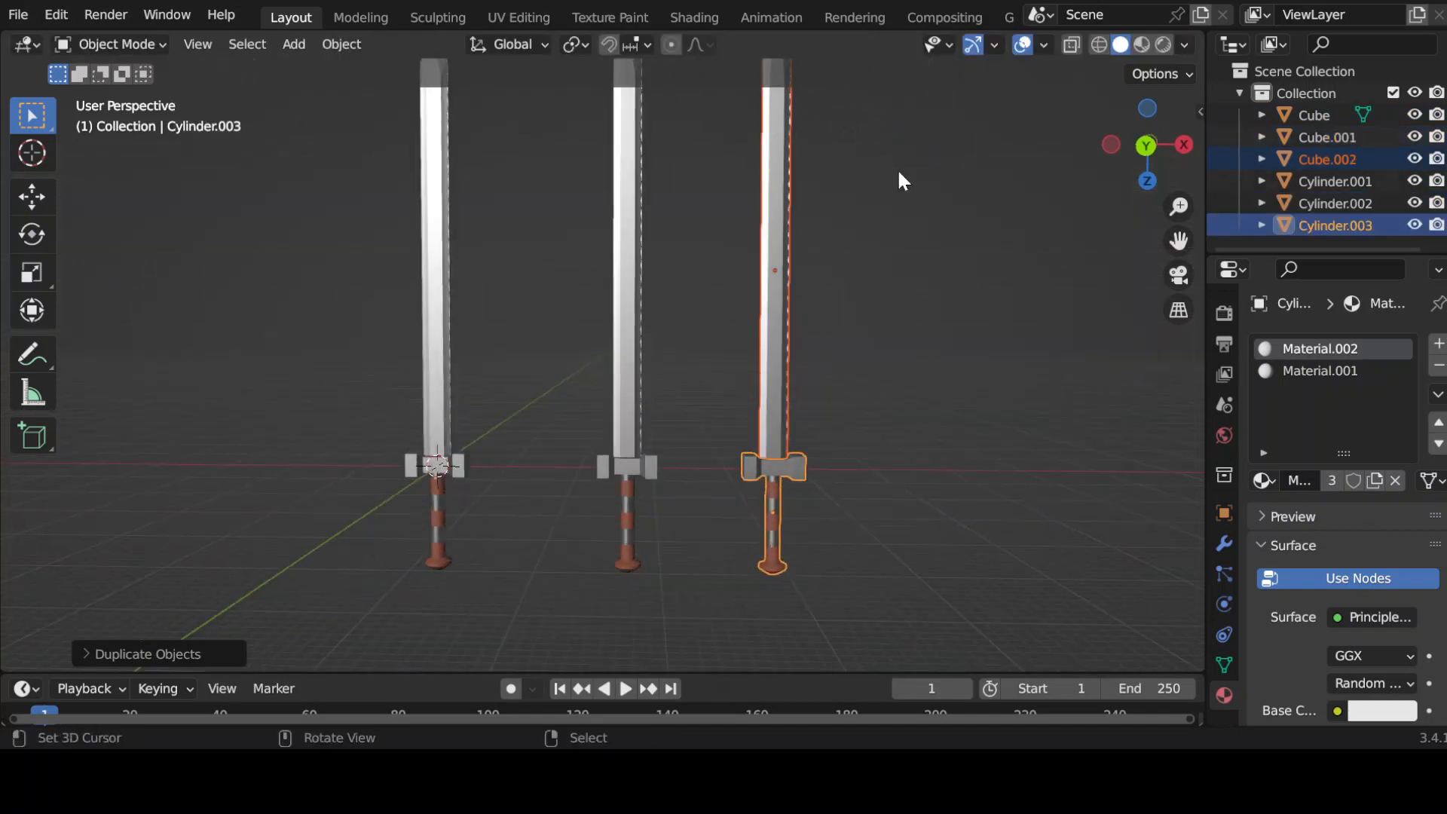
Turn off Use Nodes for both Material.001 and Material.002
click(630, 254)
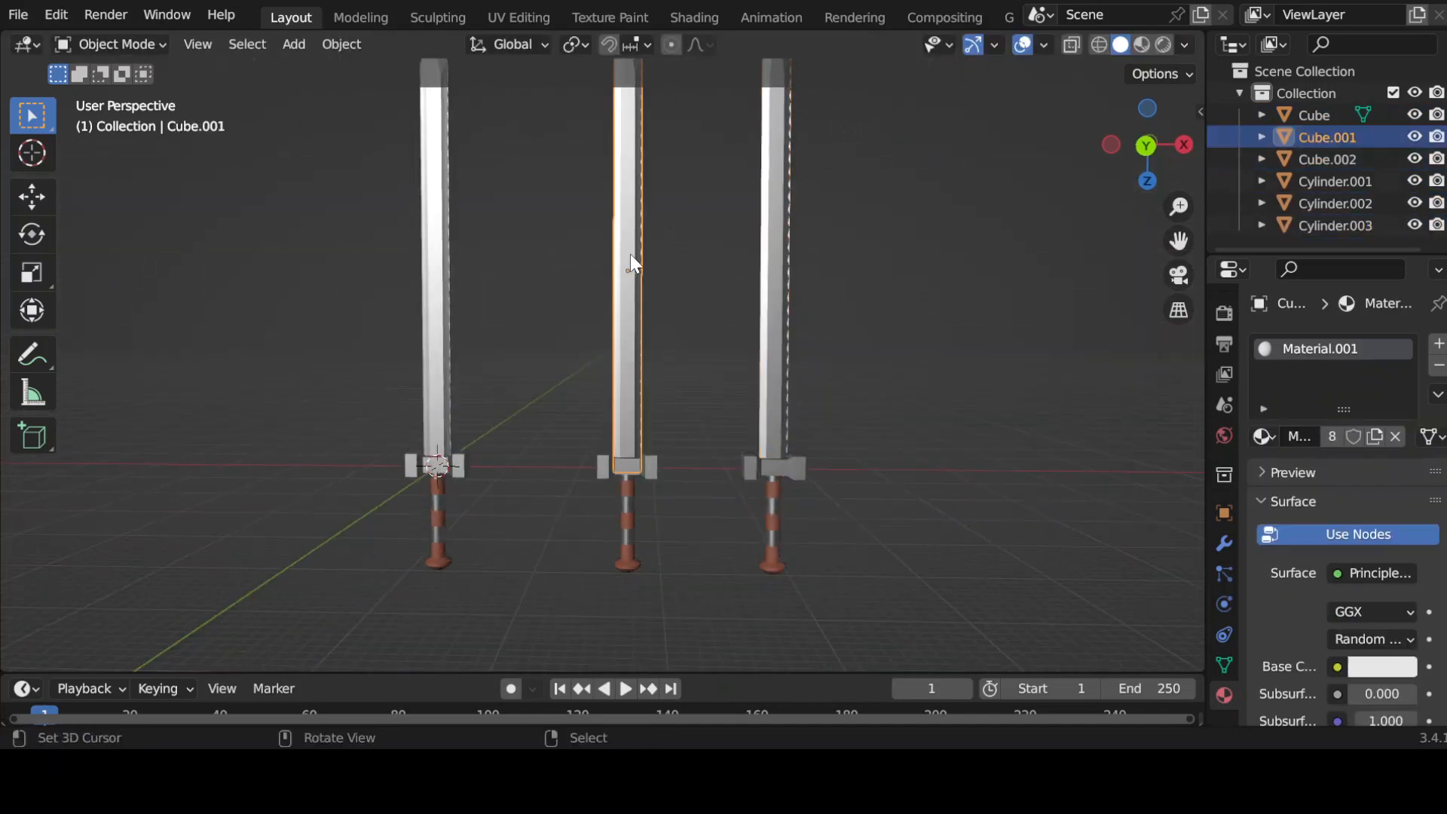
click(1355, 538)
click(620, 472)
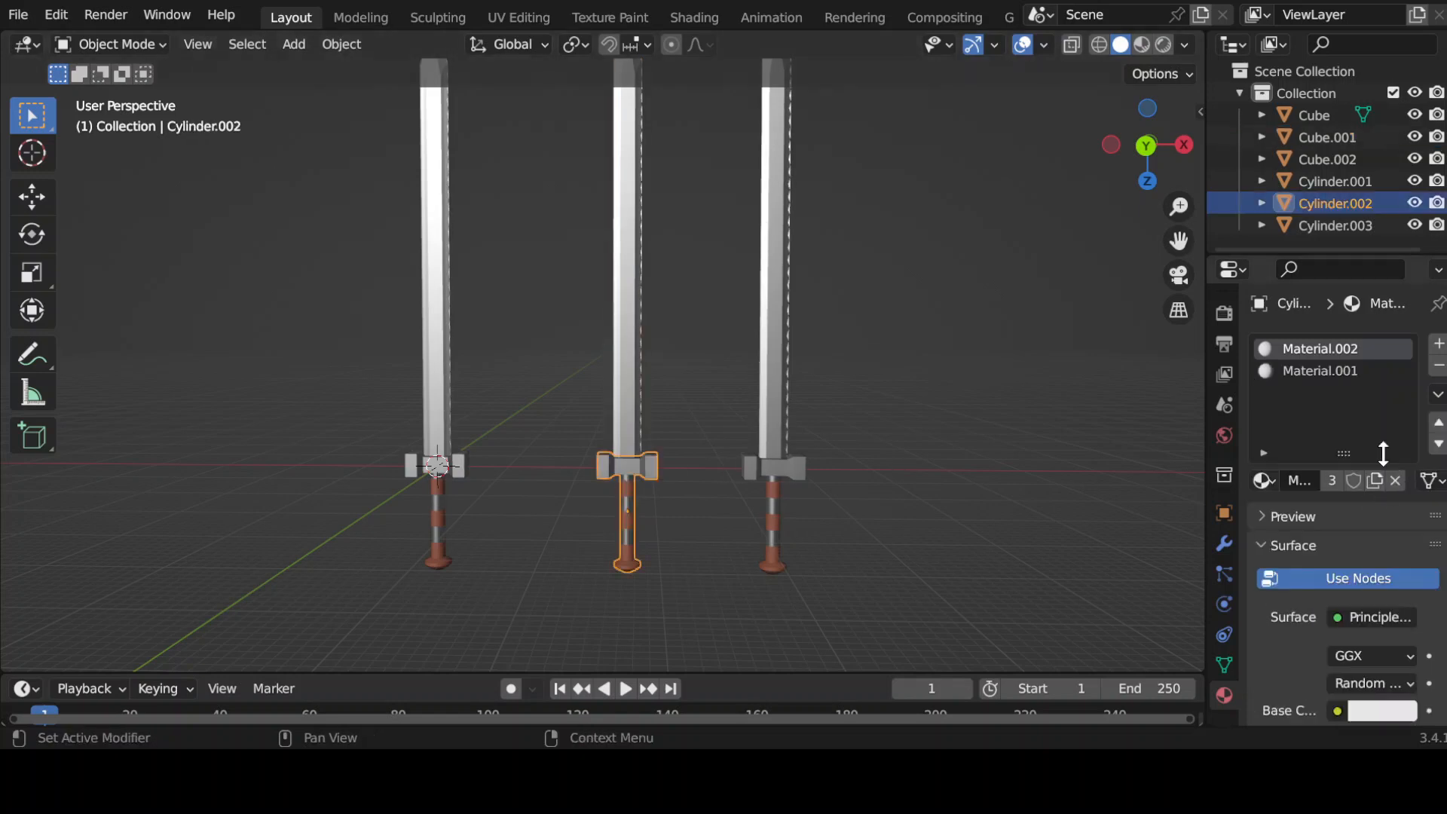
click(1323, 371)
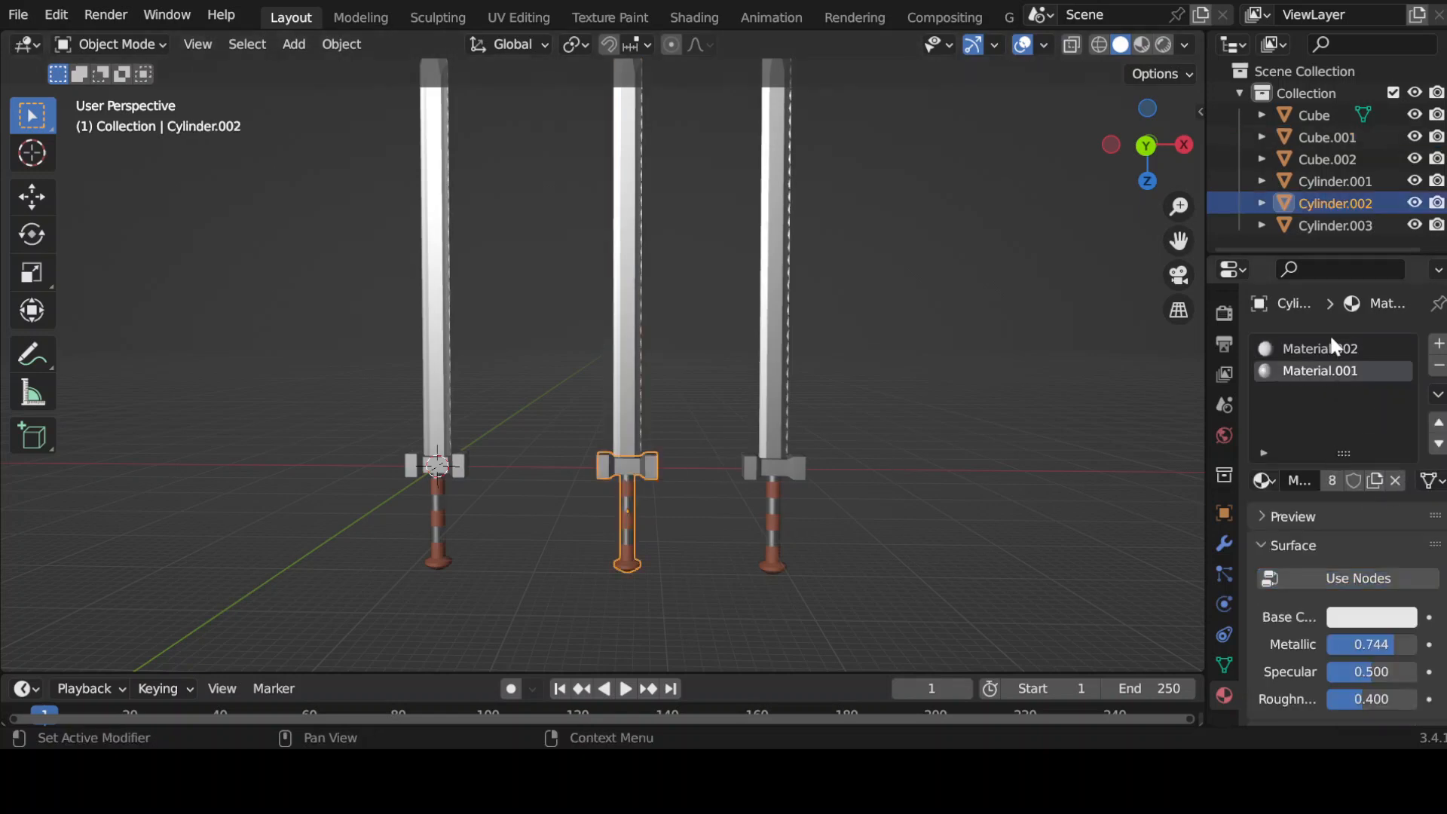
click(1330, 345)
click(1354, 577)
Narrow the middle sword's blade along X and rescale its thickness along Y
click(635, 388)
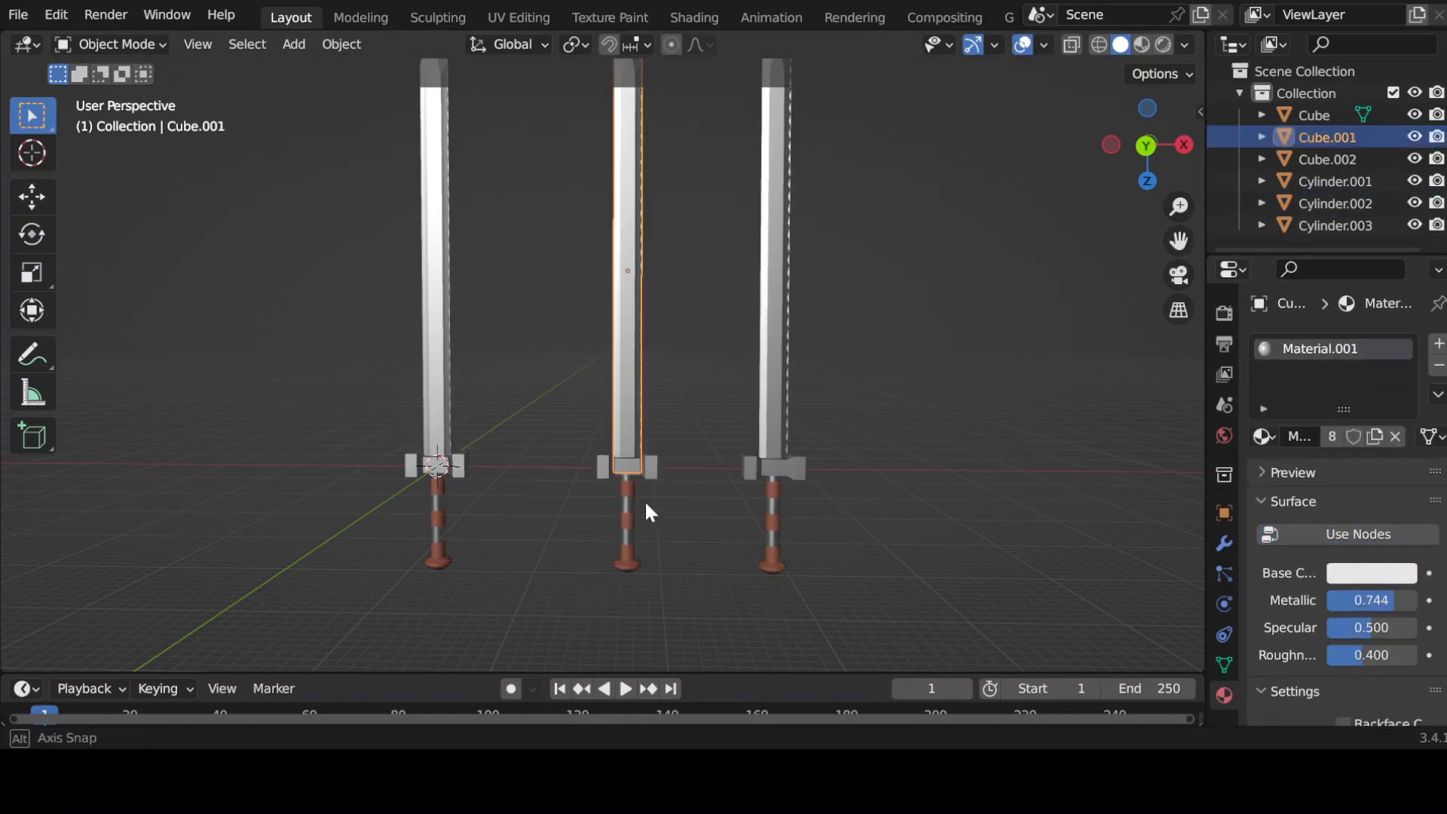
middle_drag(646, 507, 767, 331)
key(s)
key(x)
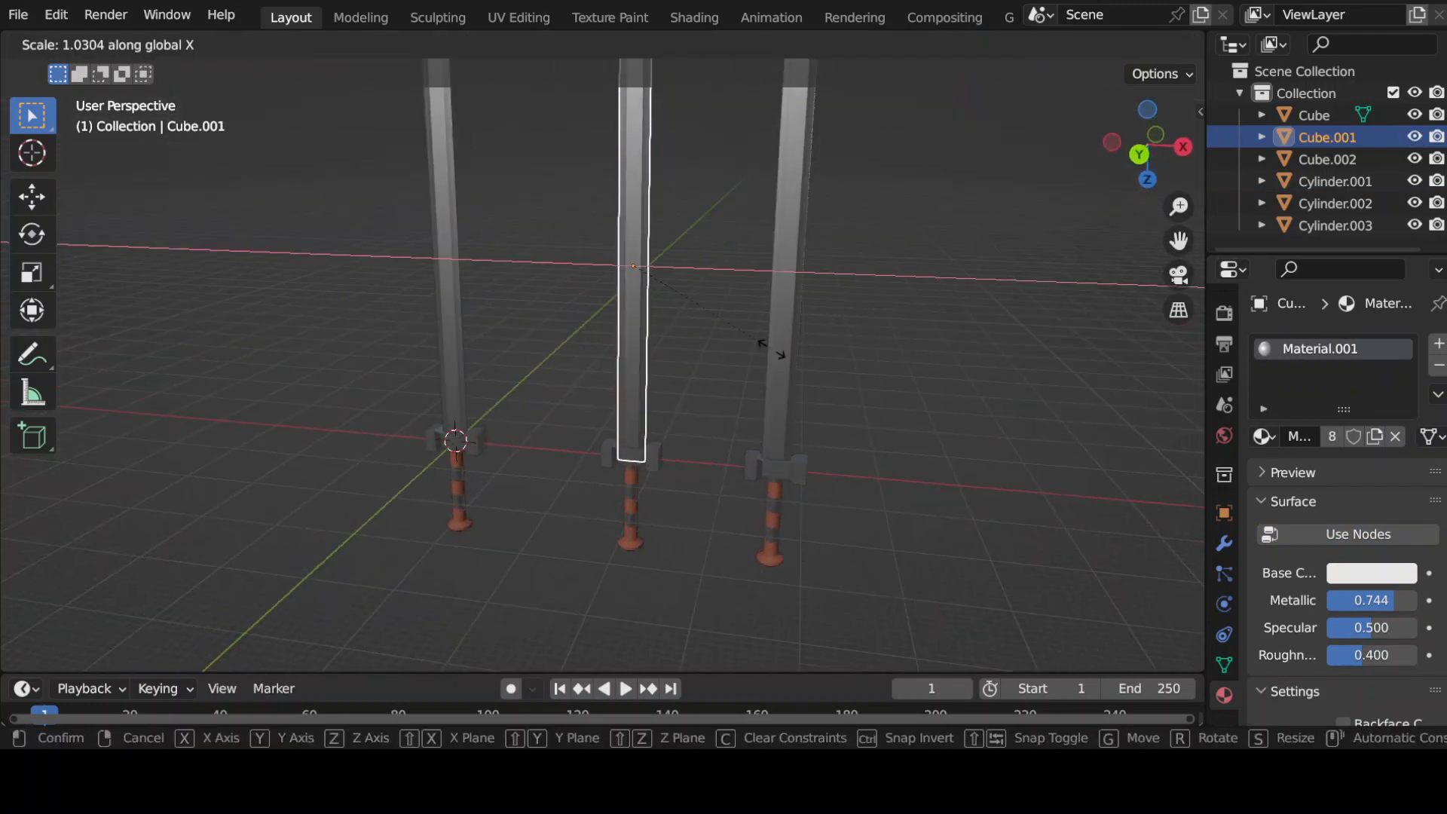
click(684, 300)
middle_drag(685, 301, 998, 369)
key(s)
key(y)
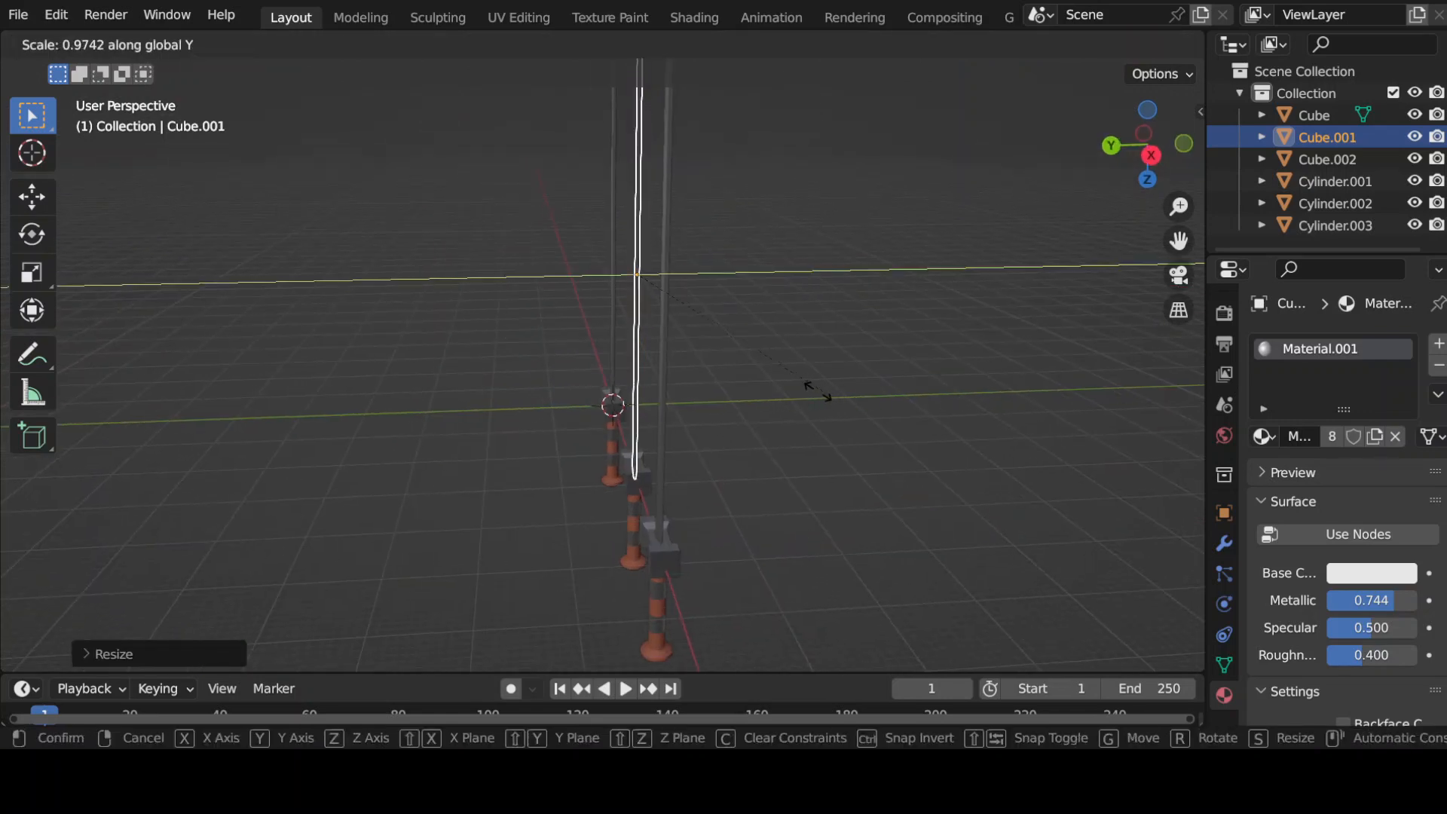
click(814, 394)
Shrink the middle sword's handle and guard uniformly and reposition them along Z at the blade's base
middle_drag(813, 395, 707, 390)
scroll(724, 422, up, 3)
click(737, 507)
middle_drag(737, 506, 743, 562)
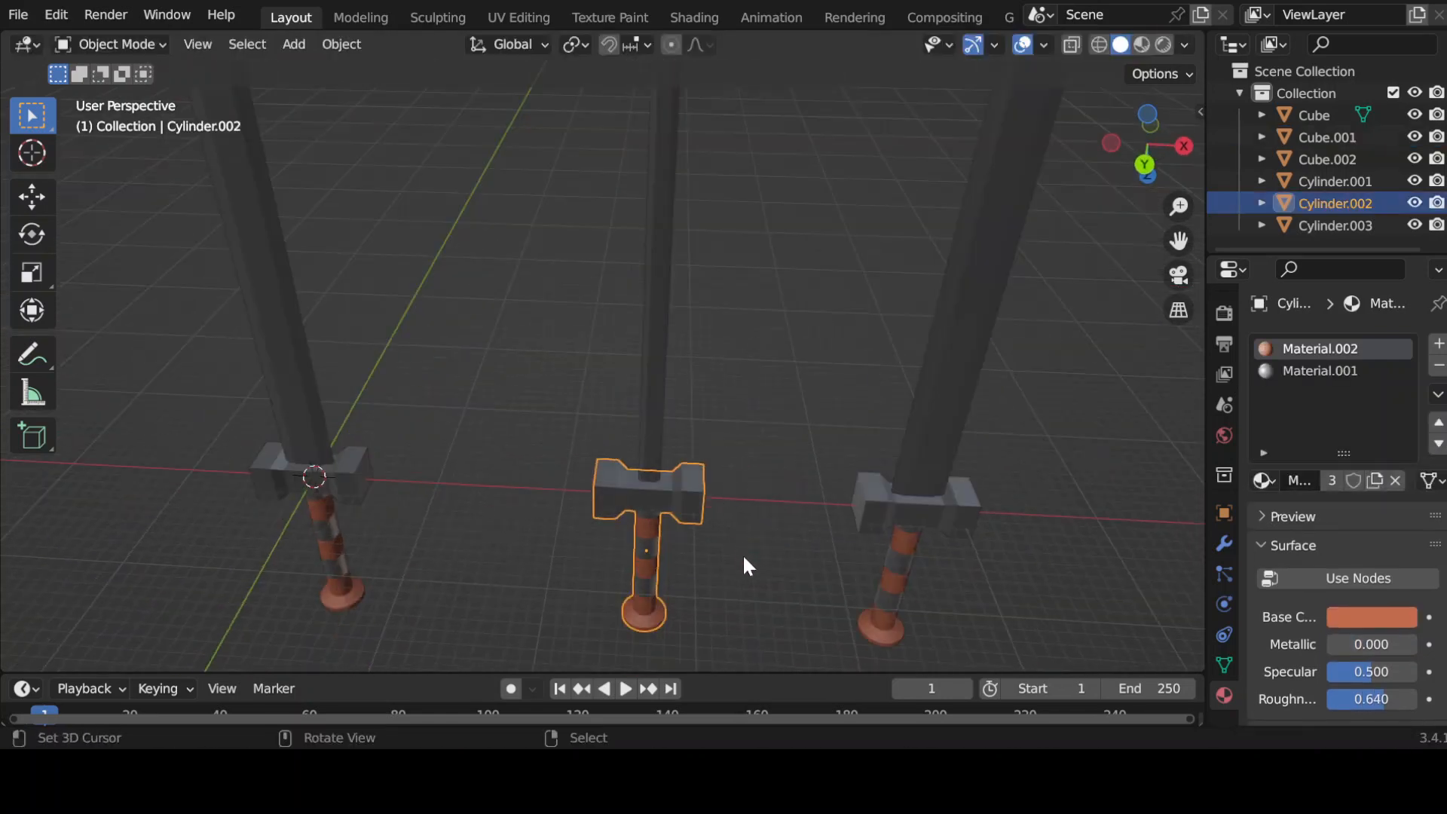
key(s)
click(720, 545)
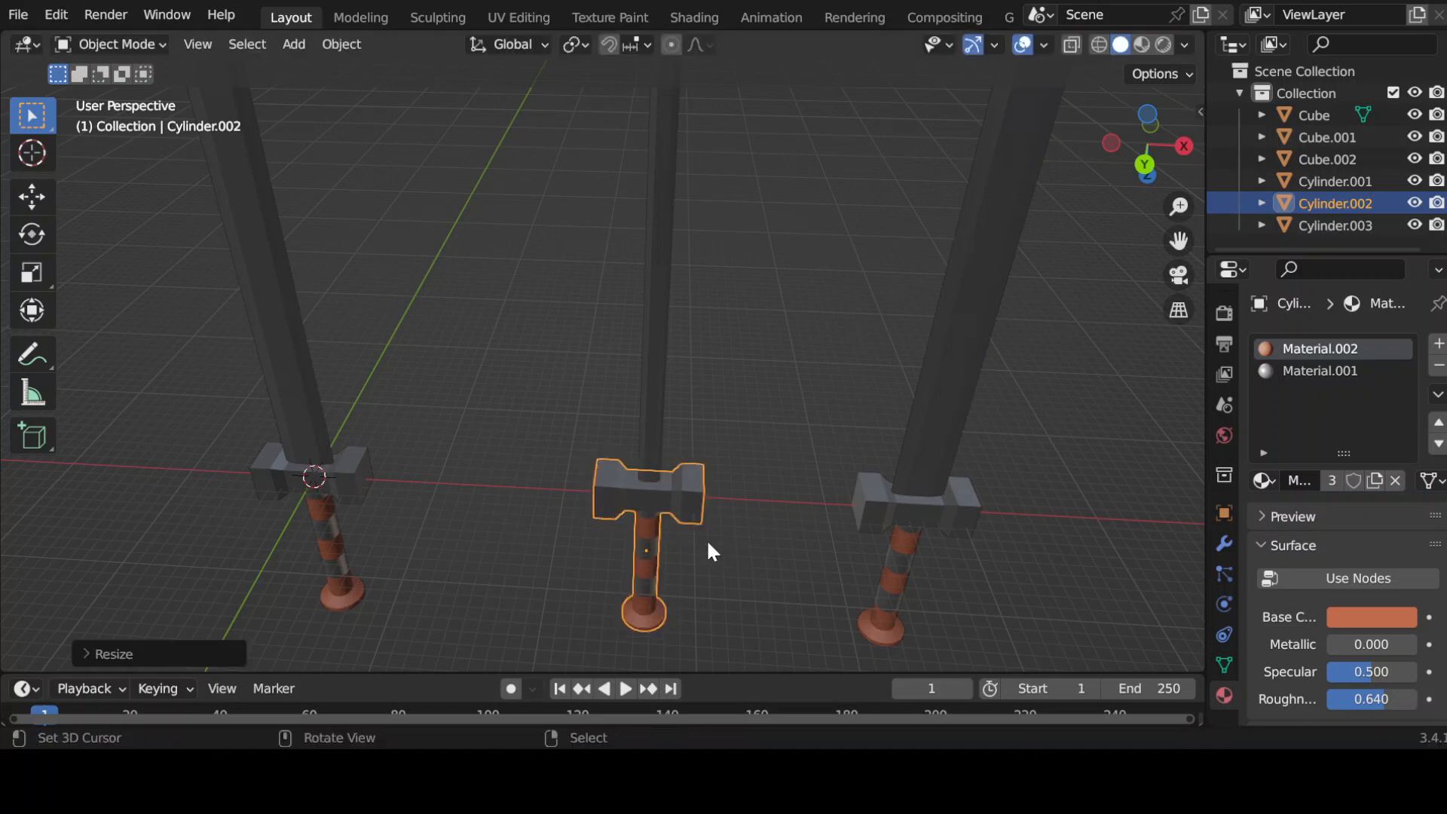
key(s)
key(z)
click(728, 510)
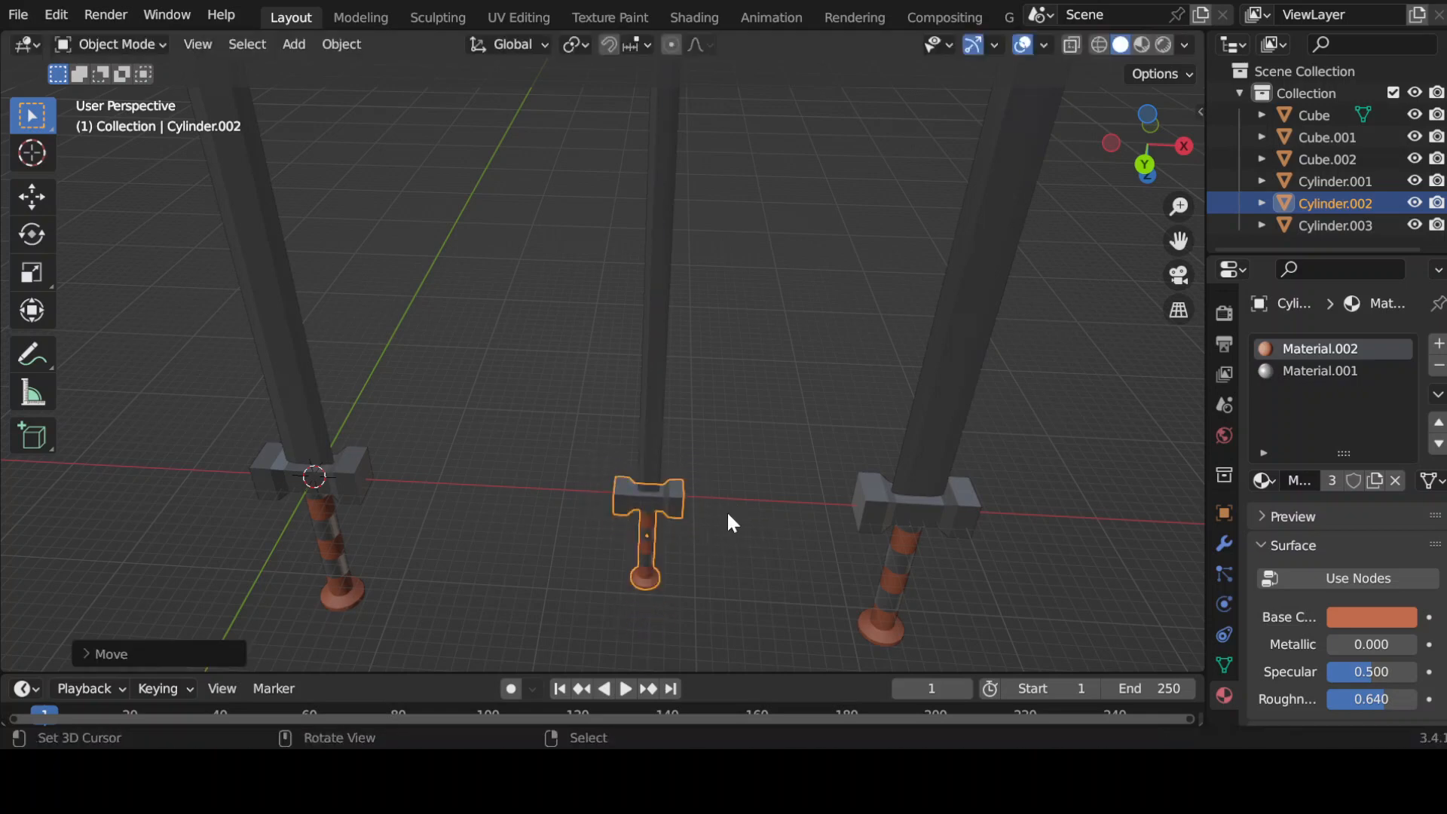
Stretch the middle sword's handle and guard along Z and move them along Z away from the blade tip
middle_drag(726, 509, 760, 423)
key(s)
key(z)
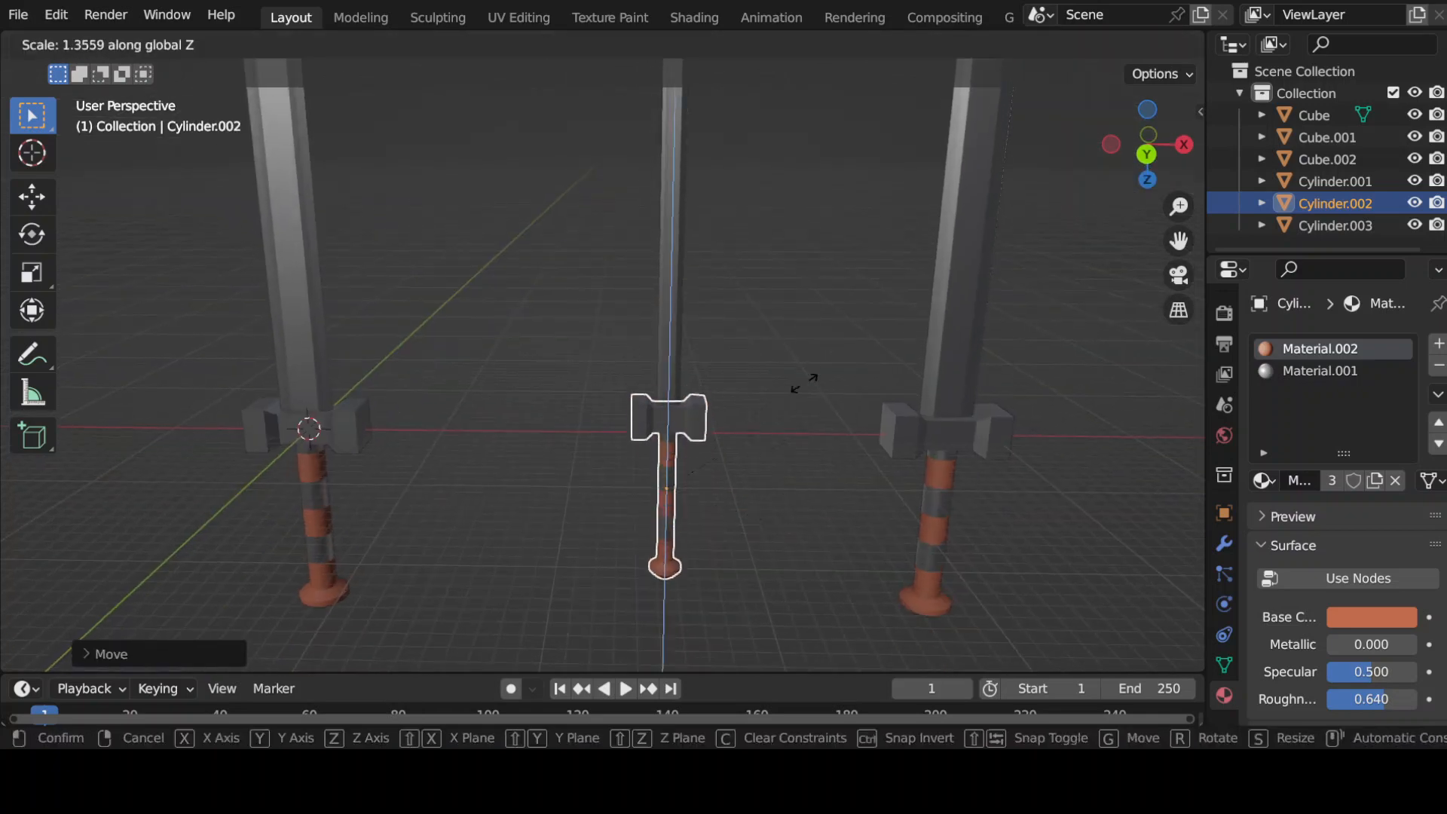
click(816, 342)
key(g)
key(z)
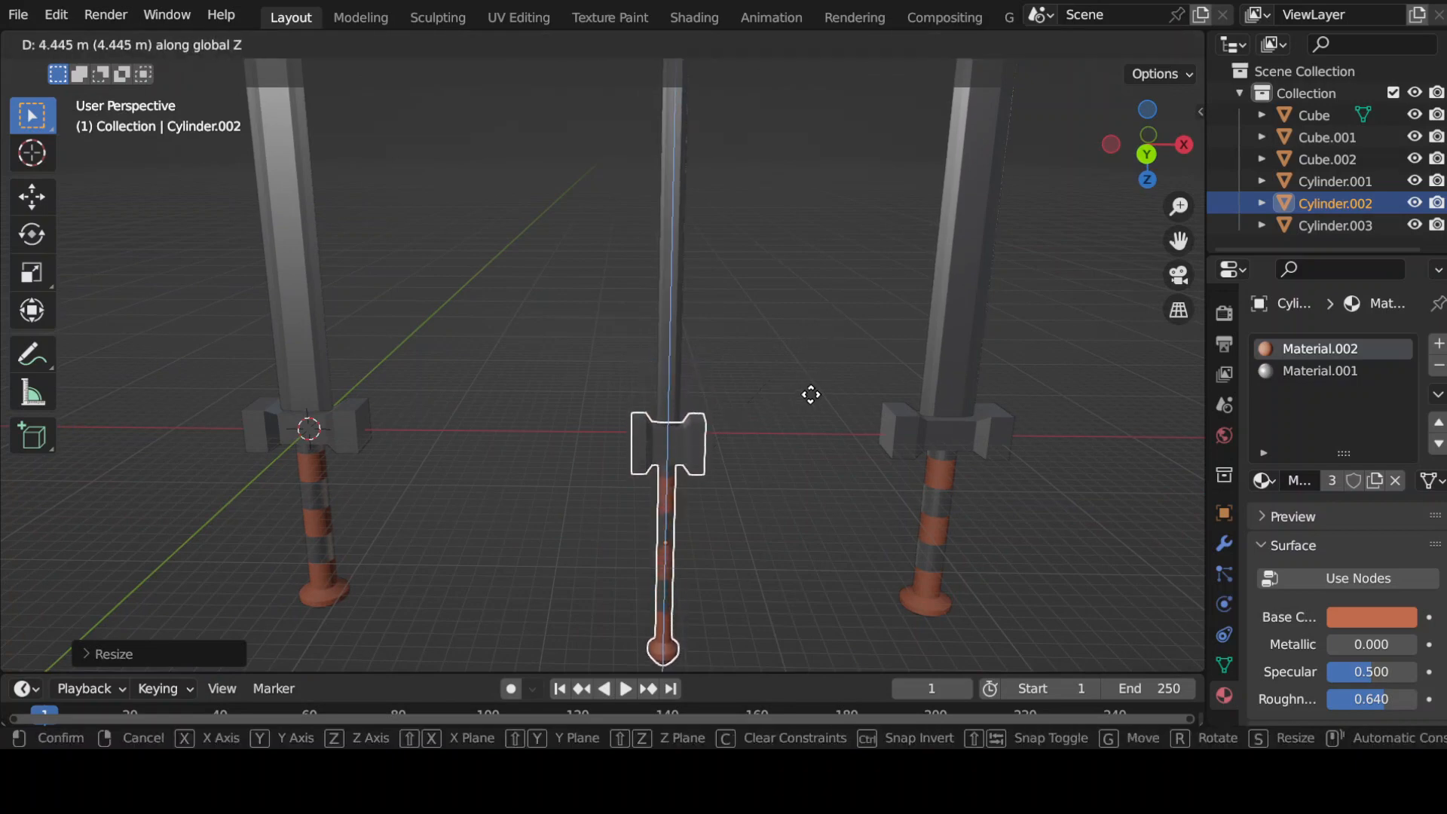
click(798, 381)
Shorten the middle sword's handle and guard slightly along Z and shift them back against the blade's base
key(s)
key(z)
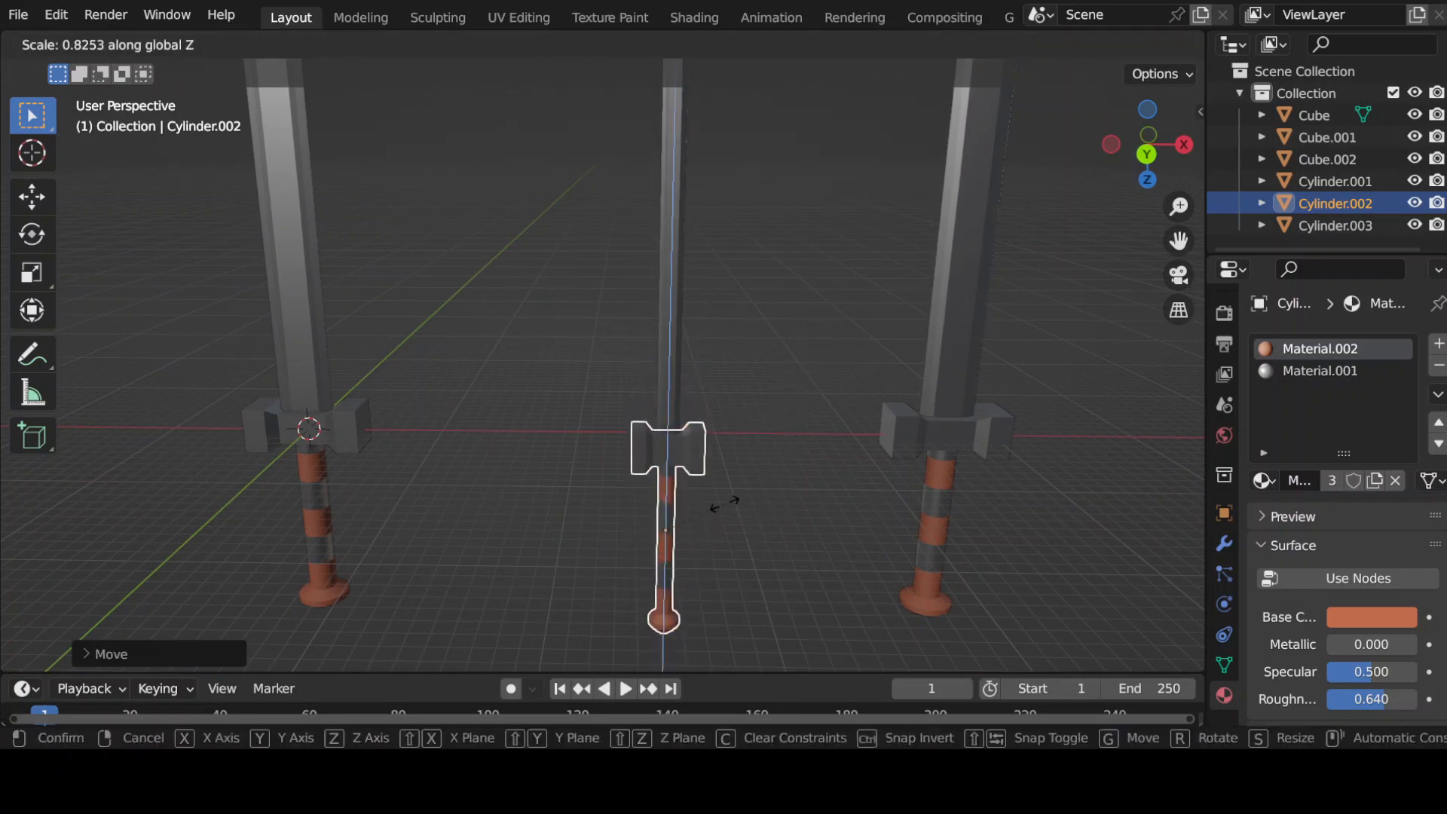
click(719, 493)
key(g)
key(z)
click(717, 495)
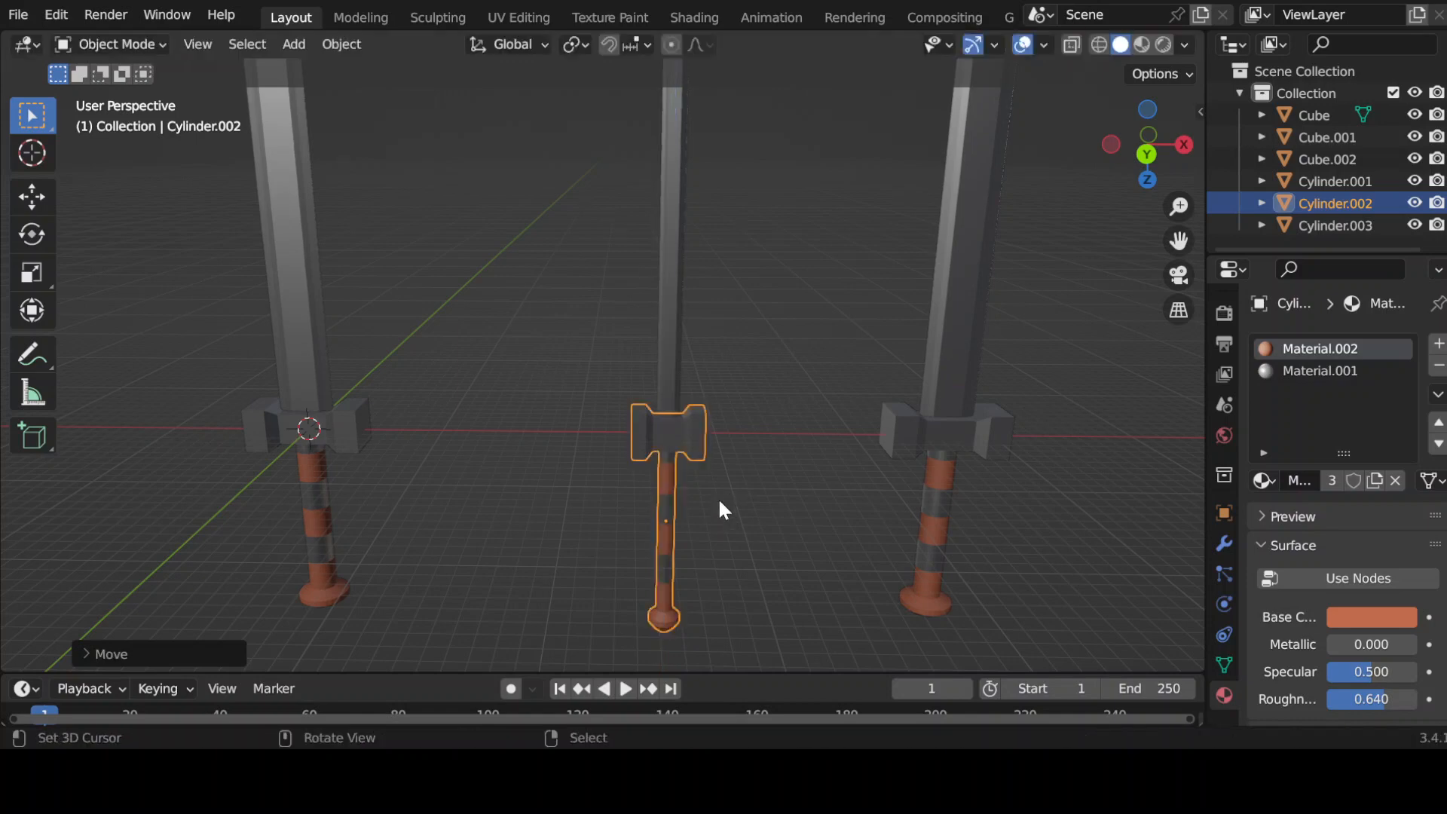
Select the two outer end faces of the middle sword's guard in Edit Mode and widen them along Y by about 1.4
middle_drag(717, 496, 765, 490)
key(Tab)
key(b)
drag(705, 480, 687, 472)
key(3)
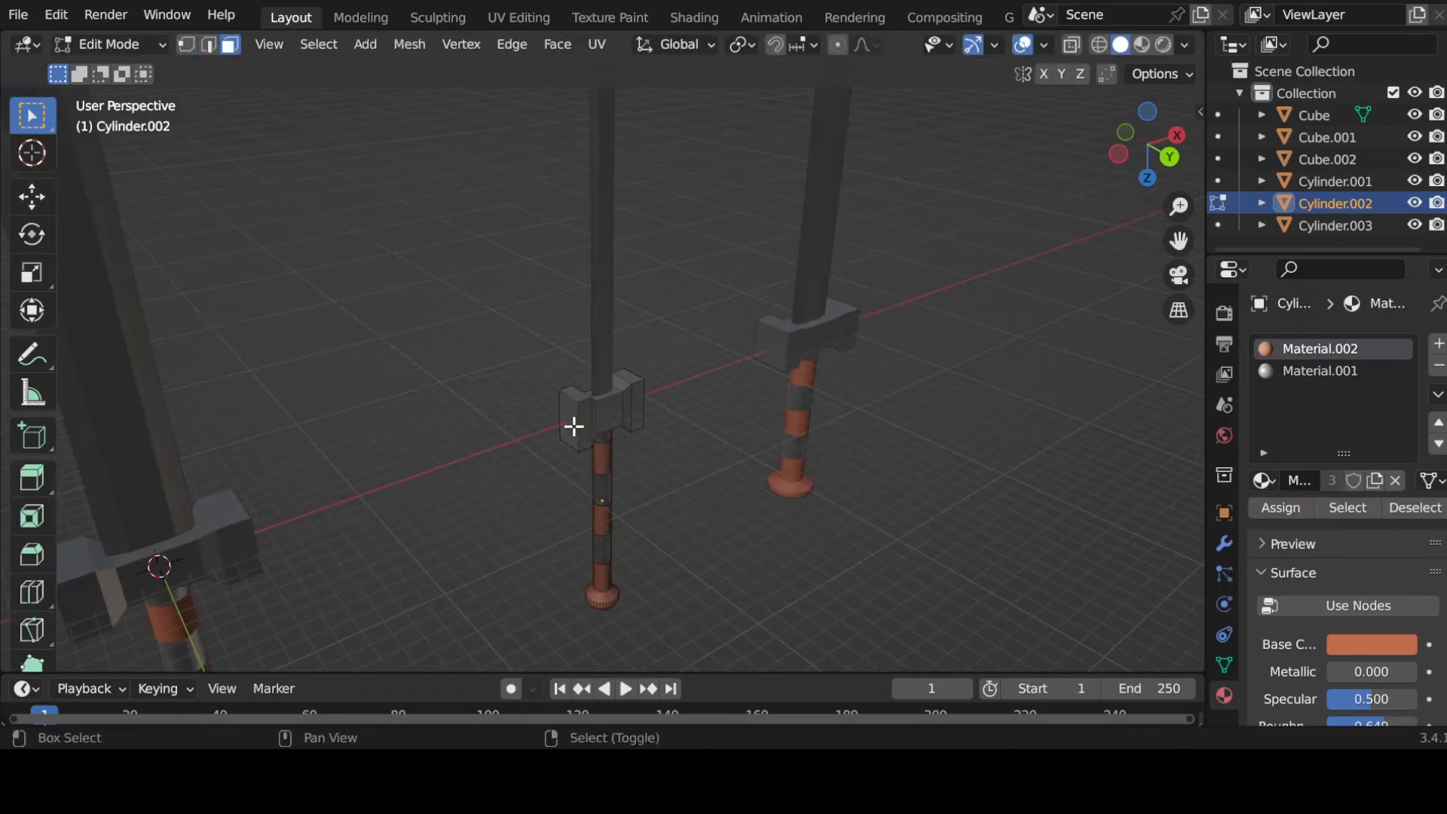
shift+click(574, 425)
middle_drag(574, 425, 444, 433)
shift+click(767, 536)
key(s)
key(x)
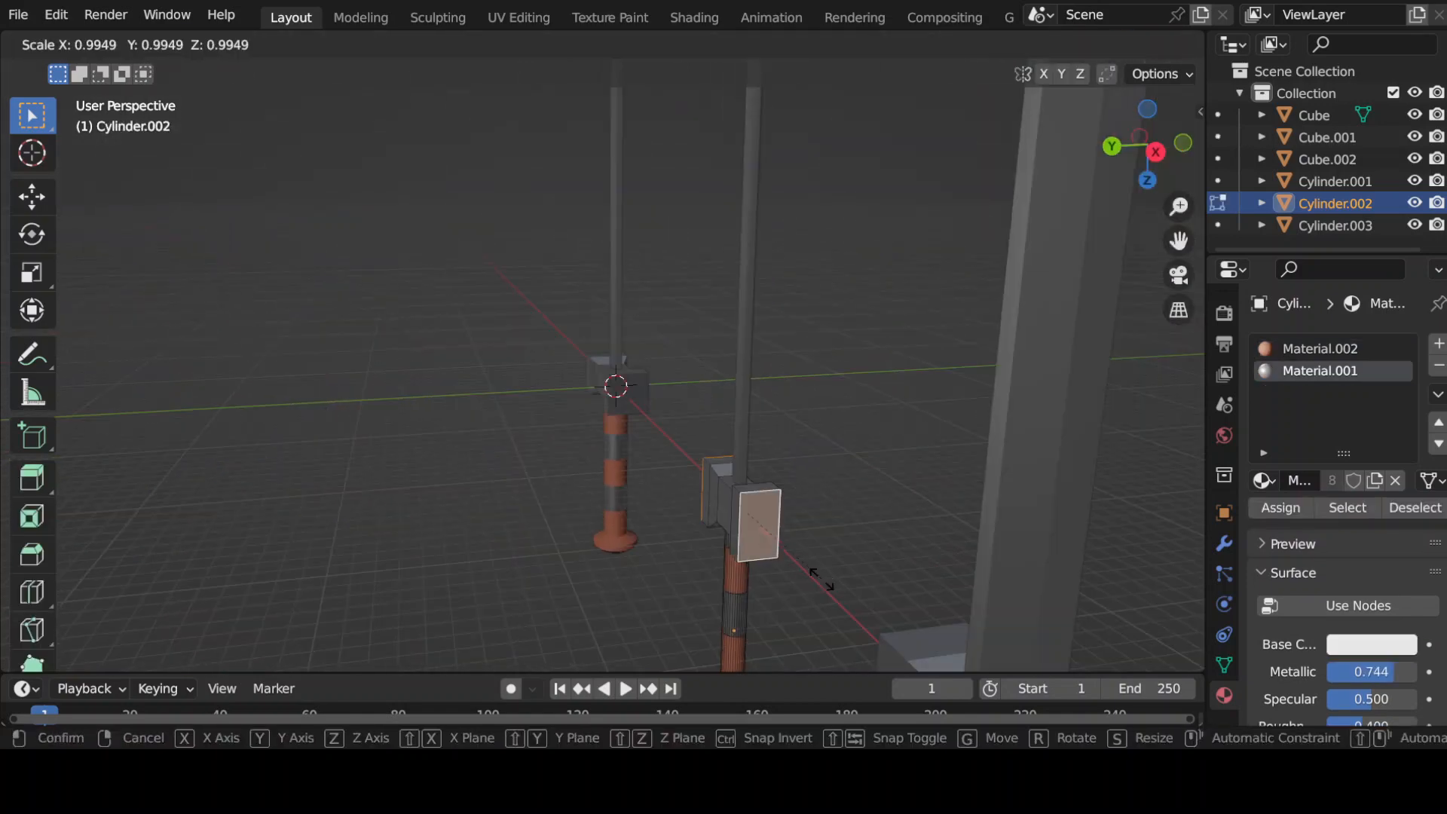
key(y)
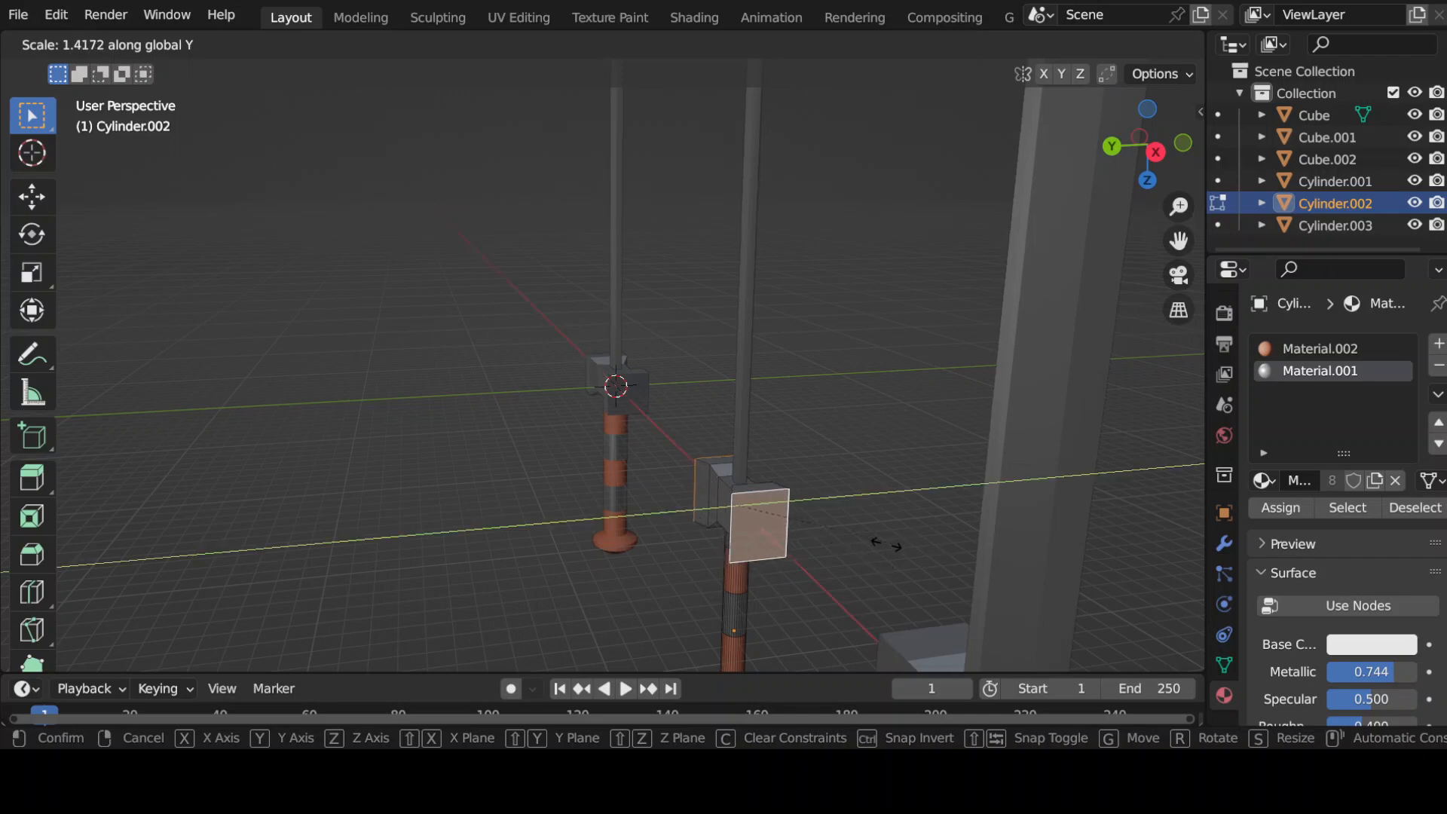
click(886, 544)
Resize the middle sword's two selected guard end faces uniformly and extrude them toward the blade tip
middle_drag(830, 575, 904, 585)
key(s)
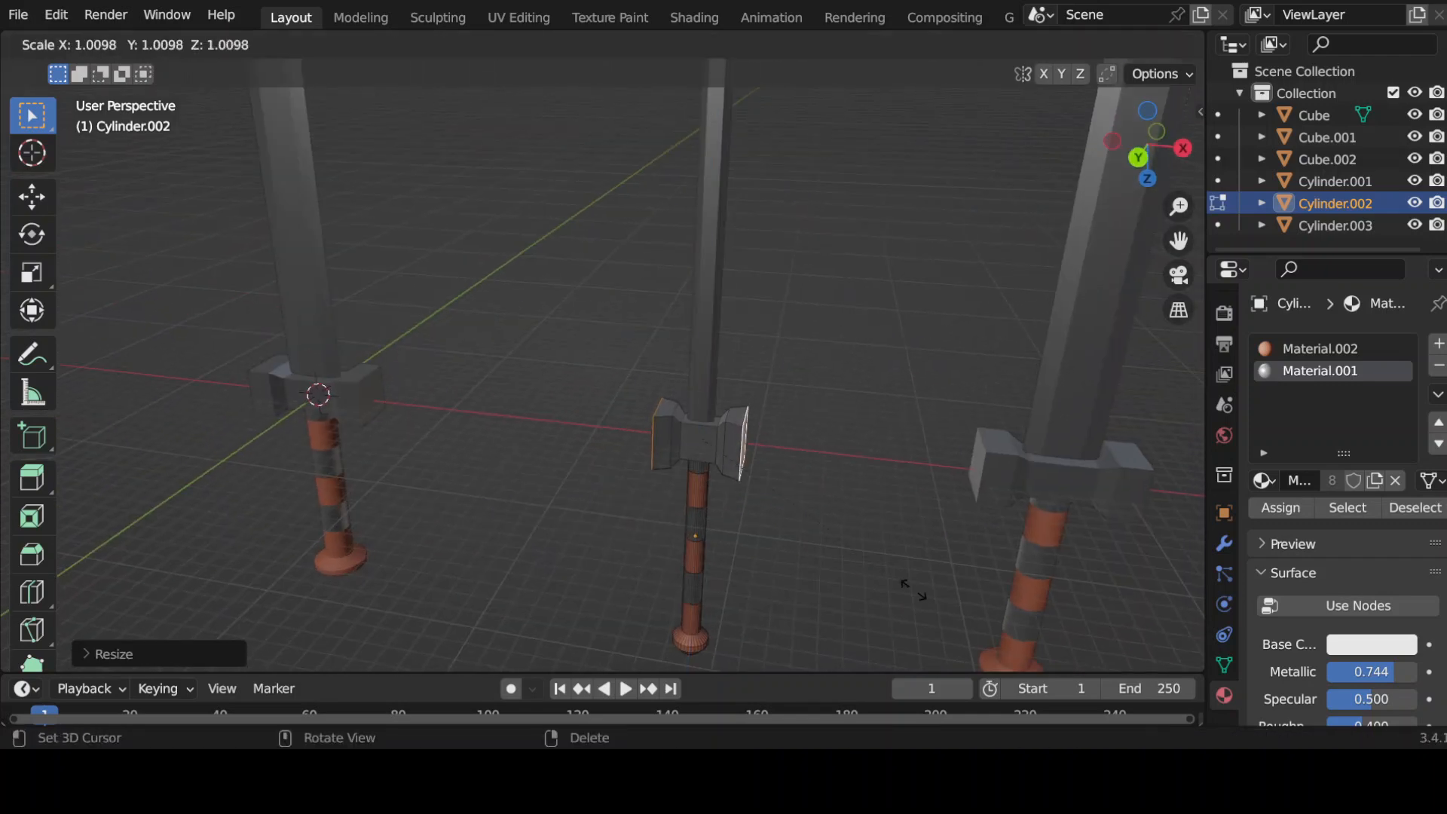
click(952, 575)
key(e)
click(954, 547)
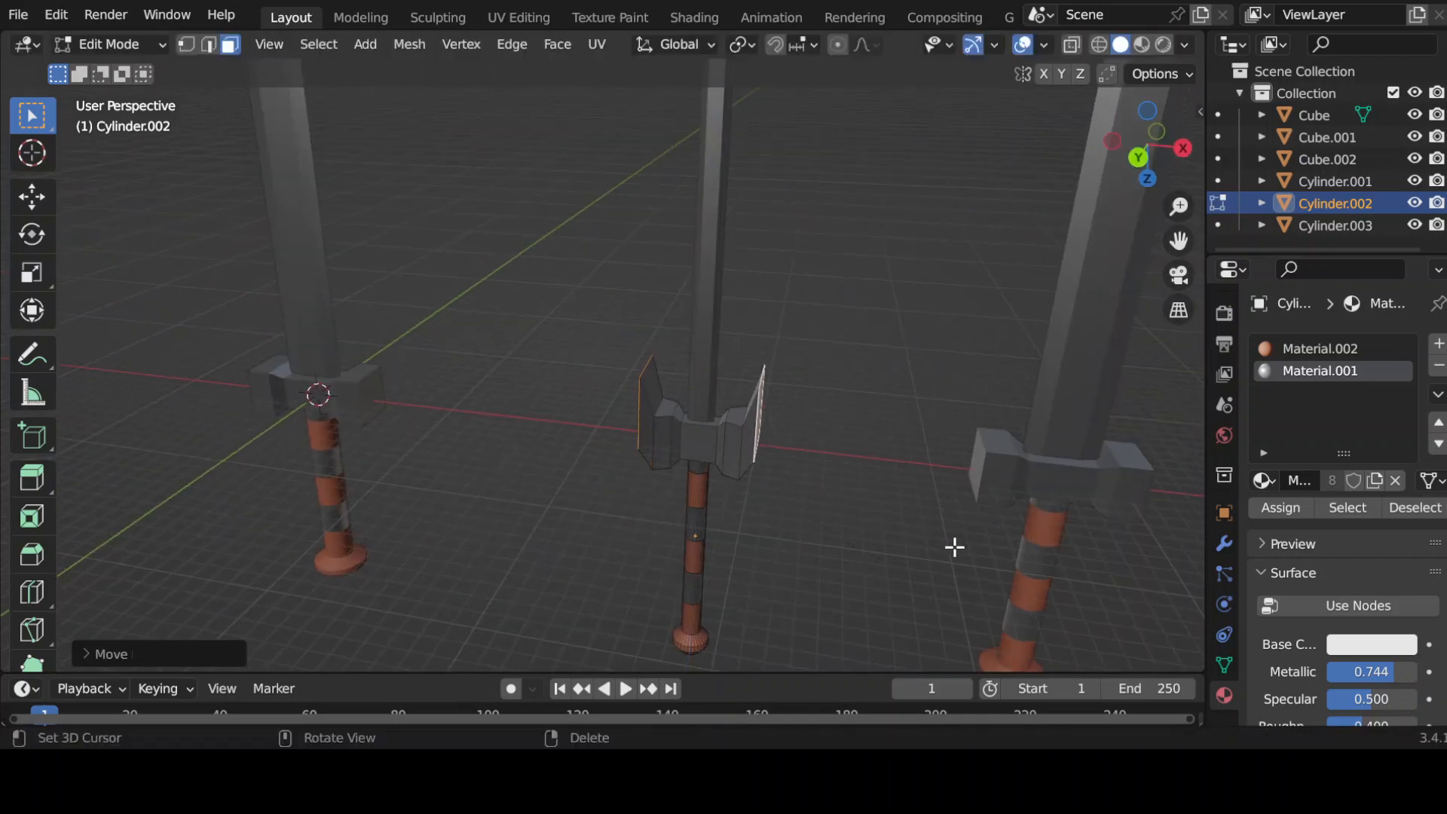
Narrow the extruded guard end faces along Y so both sides taper into wings
middle_drag(954, 547, 908, 542)
key(s)
key(x)
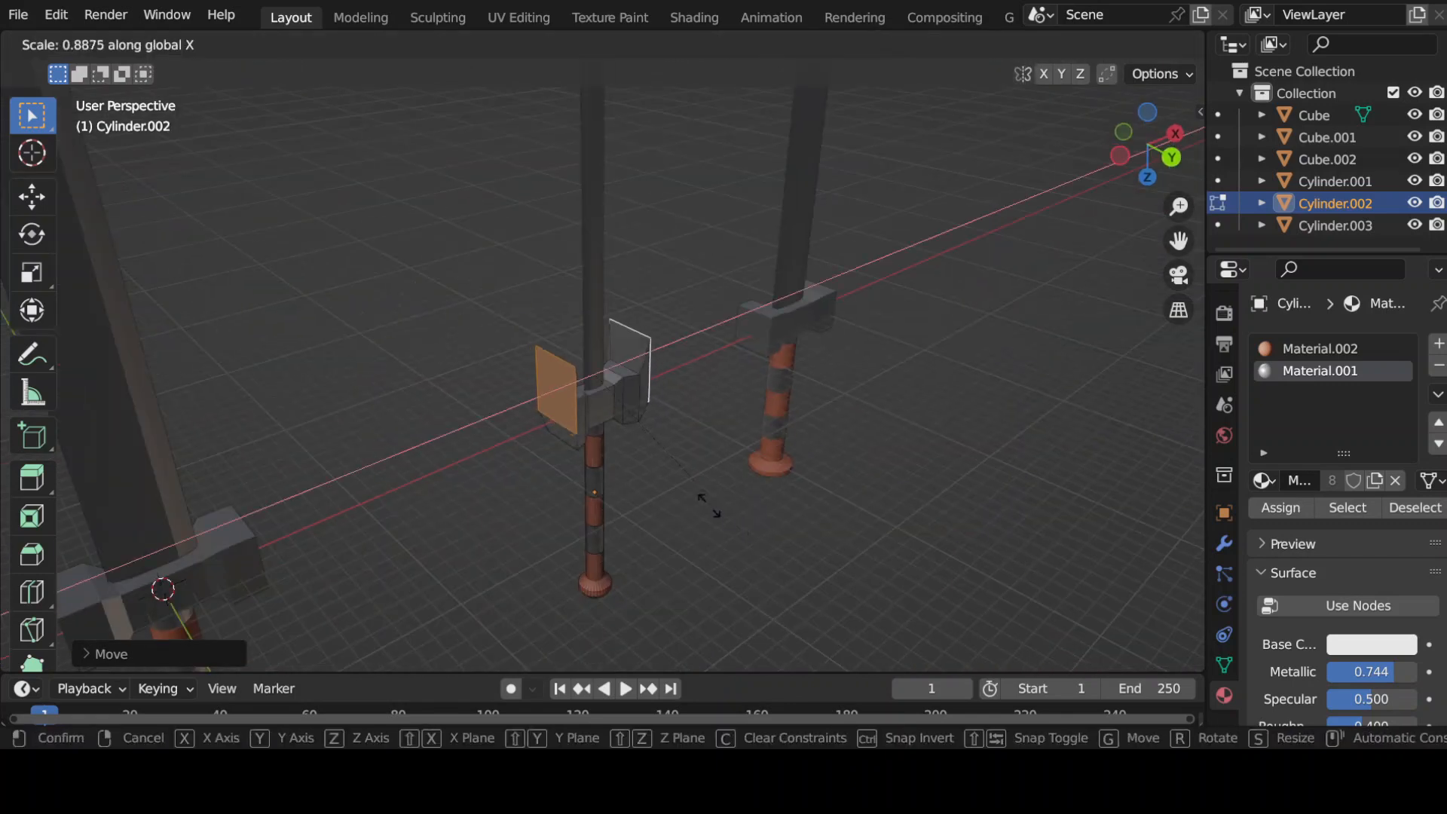
key(y)
click(633, 418)
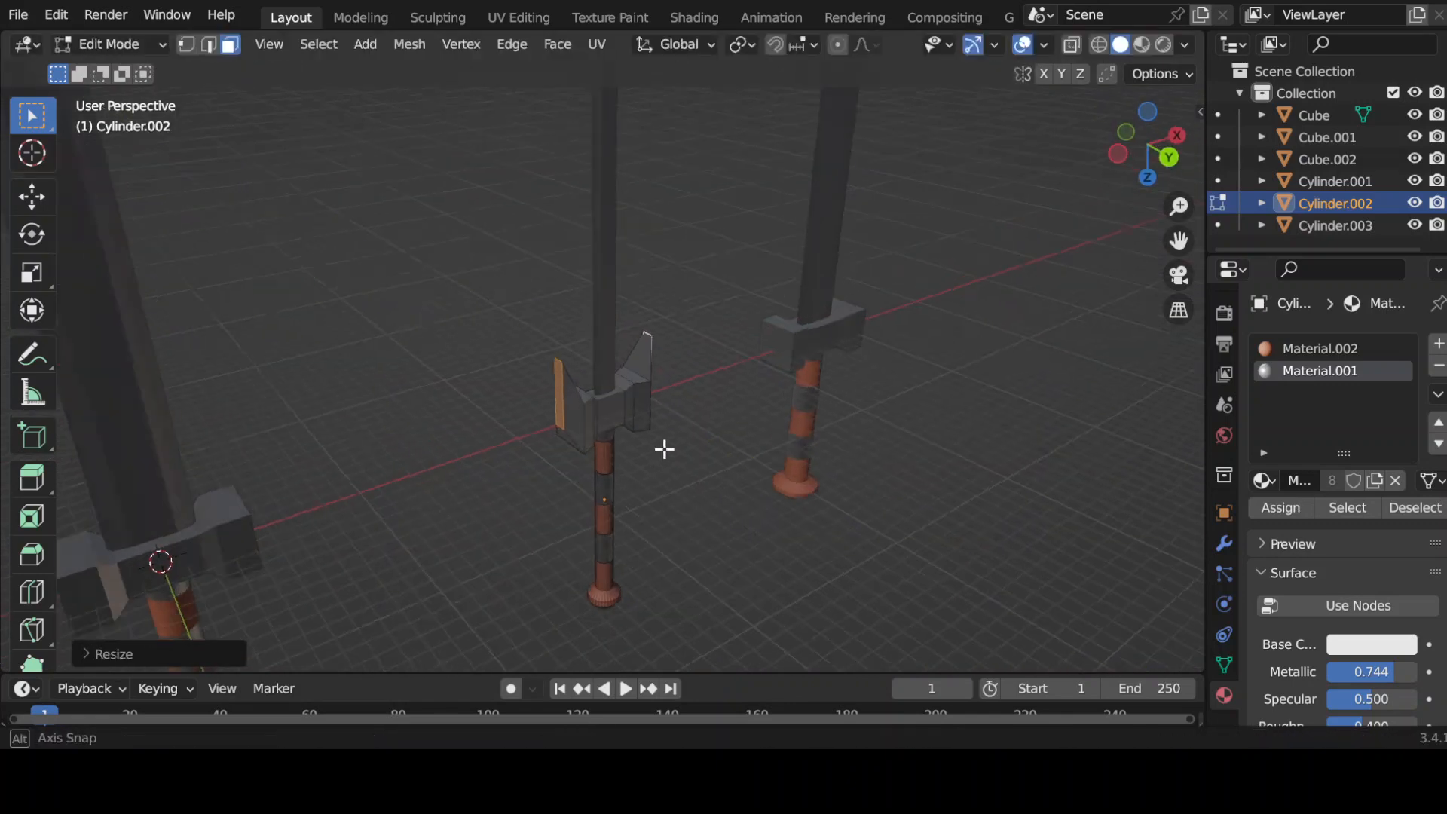
Scale the wing end faces up uniformly, extrude them again and shift the new ends along Z
middle_drag(662, 449, 685, 456)
key(s)
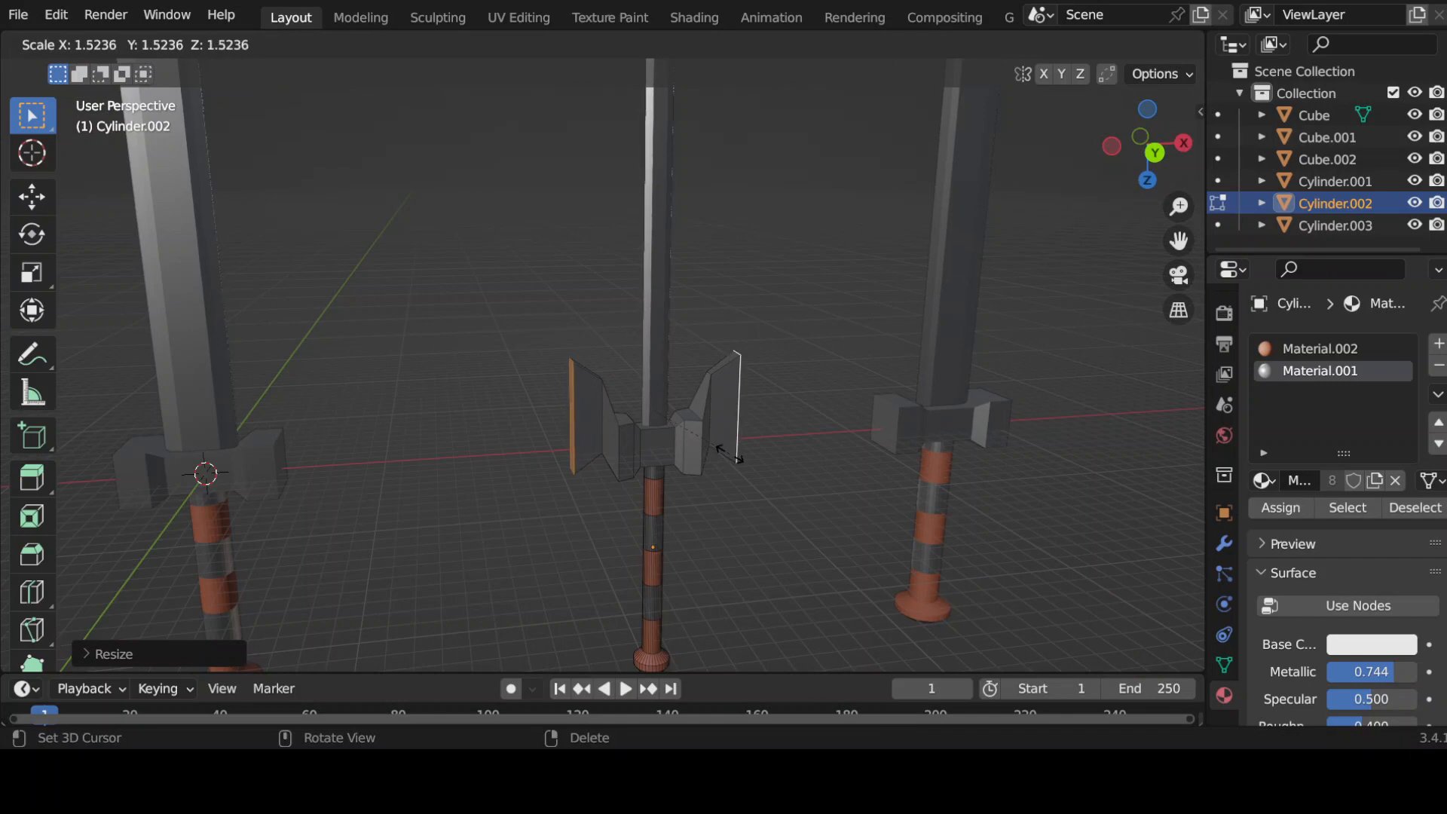
click(716, 452)
key(g)
key(z)
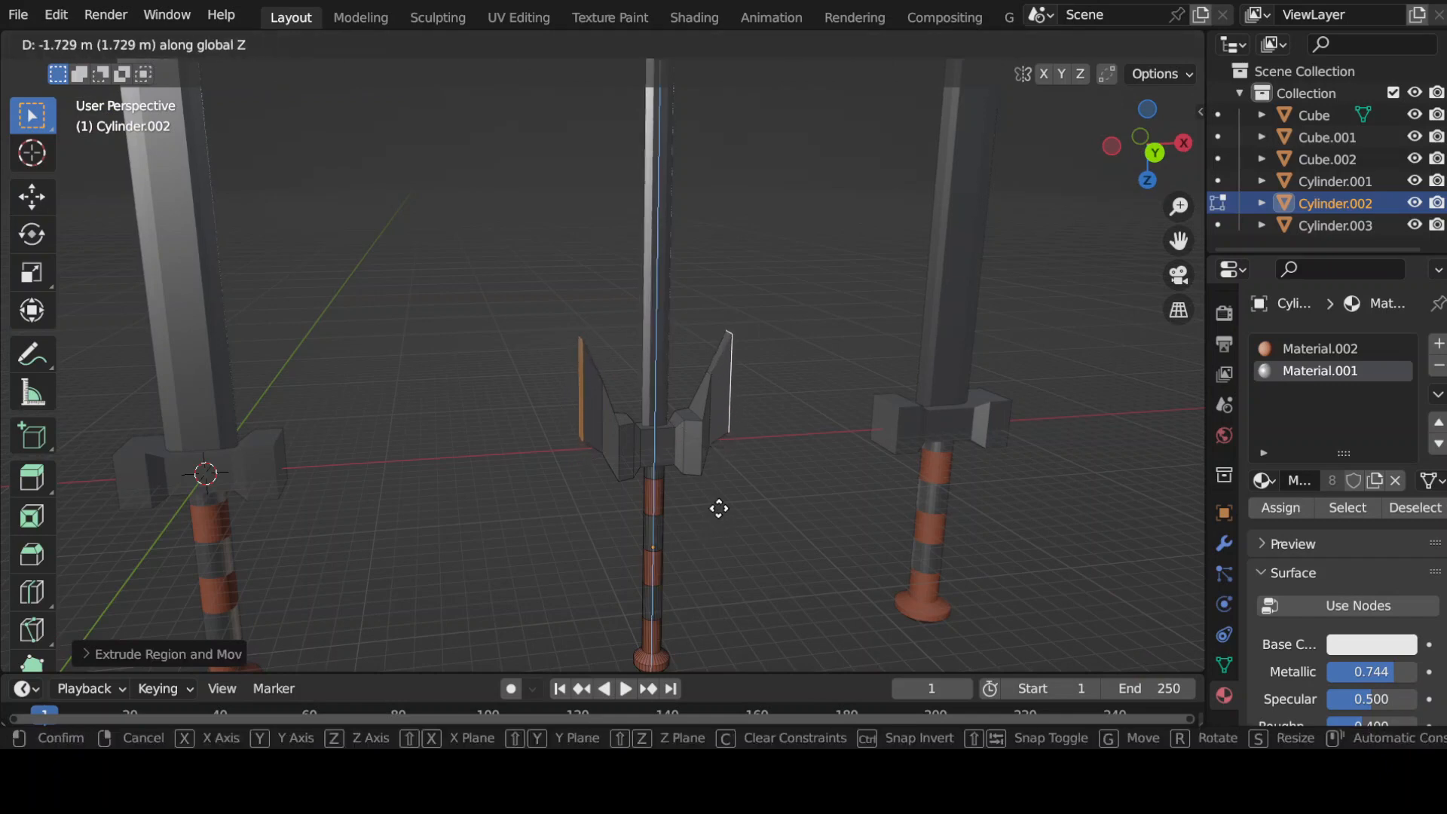
click(726, 525)
Scale the newly extruded wing ends along X and thin them to a narrow edge along Y
key(s)
key(x)
click(702, 486)
middle_drag(701, 485, 791, 539)
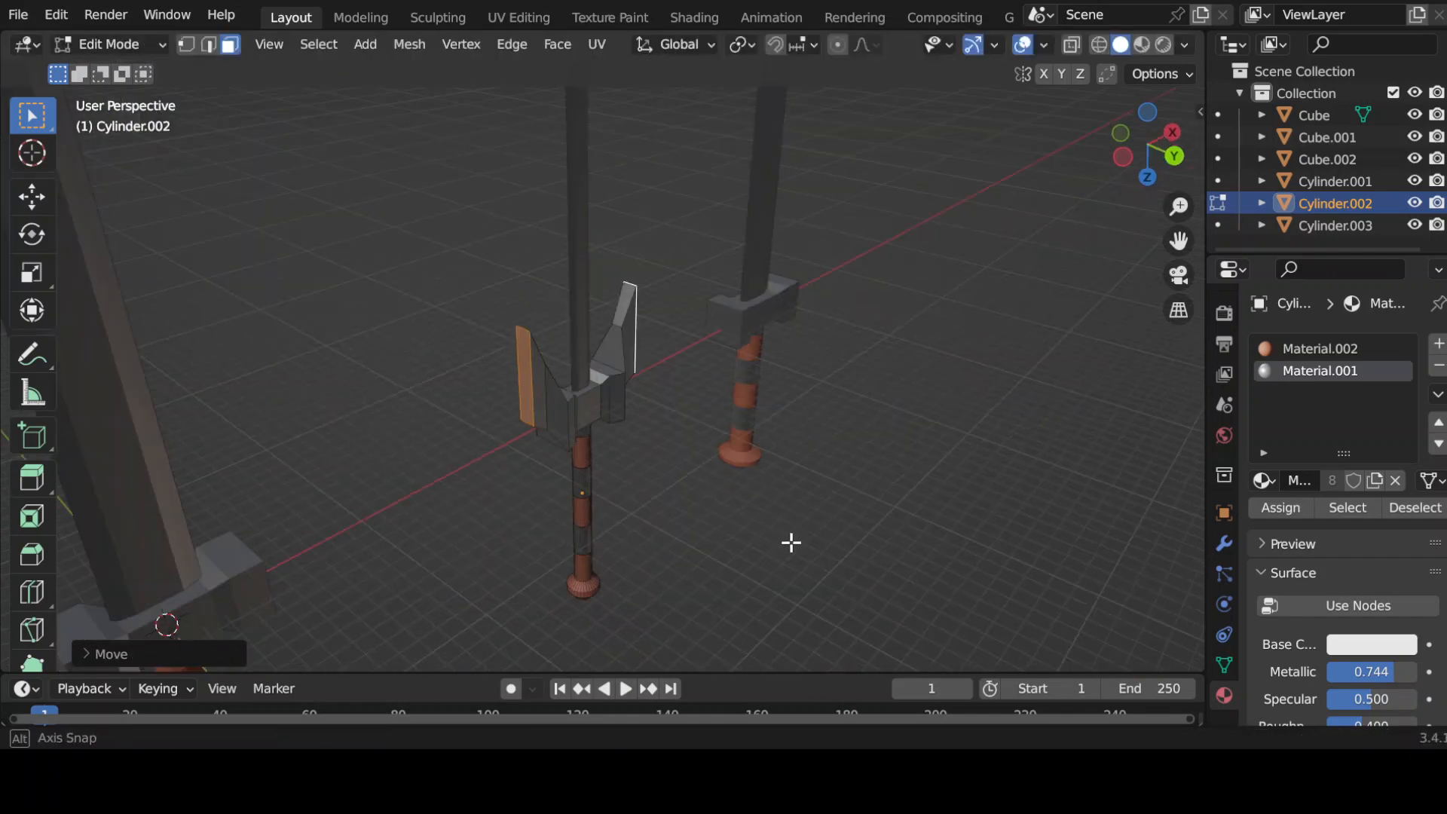
key(s)
key(y)
click(612, 351)
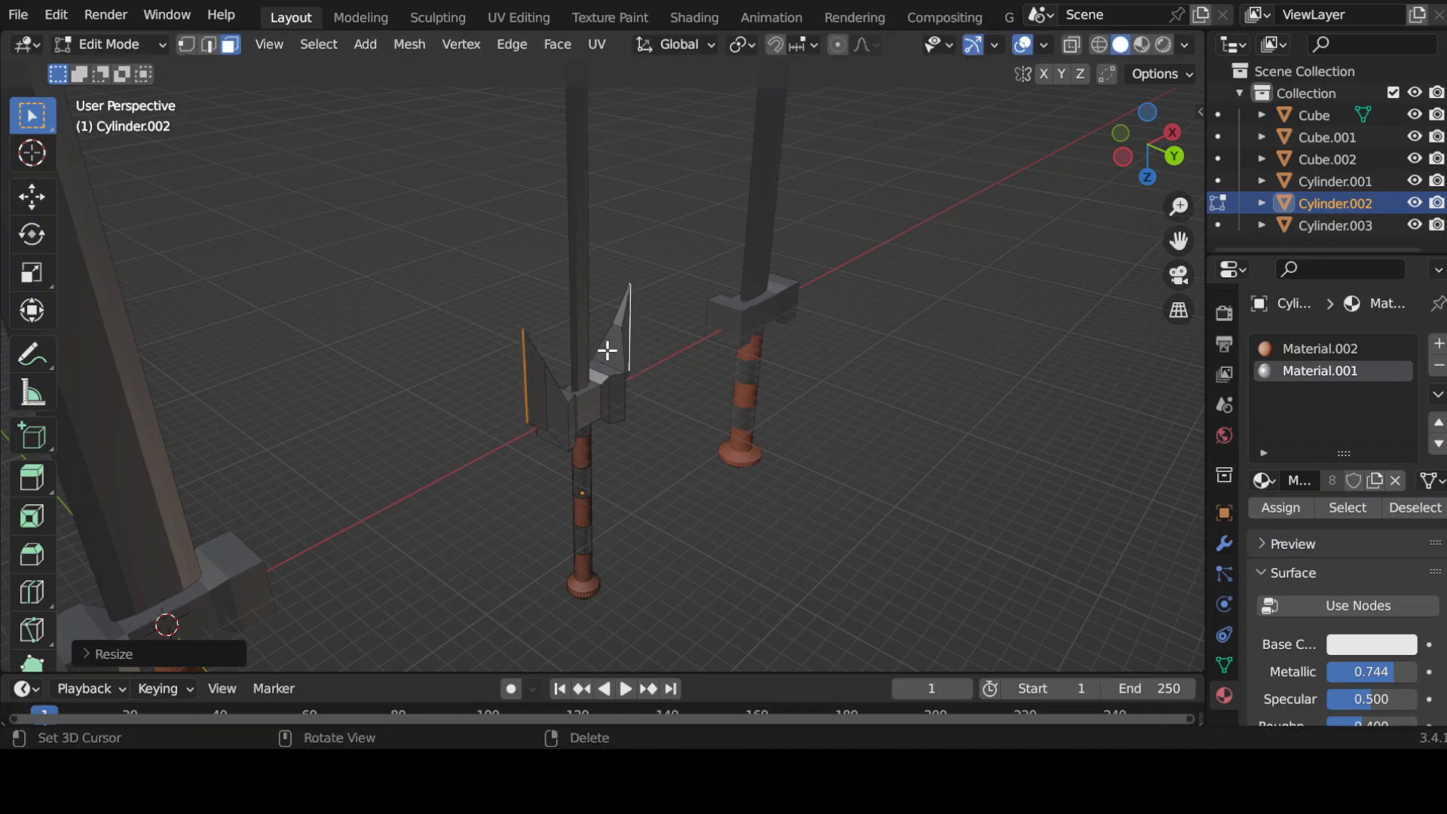
Adjust the spread of the guard's wing ends along X and return to Object Mode
middle_drag(607, 349, 874, 429)
key(s)
key(x)
click(874, 463)
key(Tab)
middle_drag(901, 504, 567, 463)
click(667, 418)
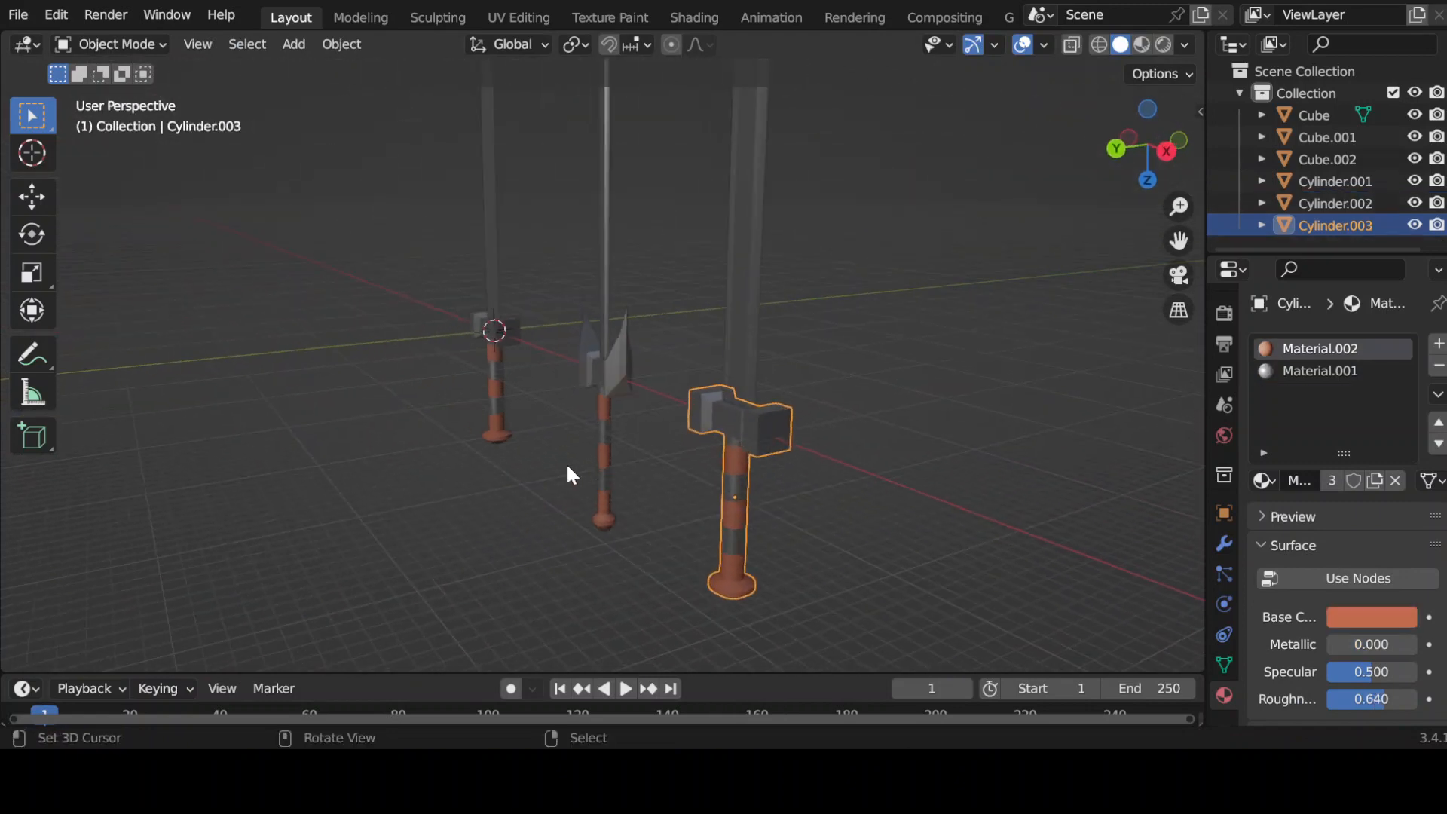
key(Tab)
middle_drag(859, 491, 969, 477)
key(Tab)
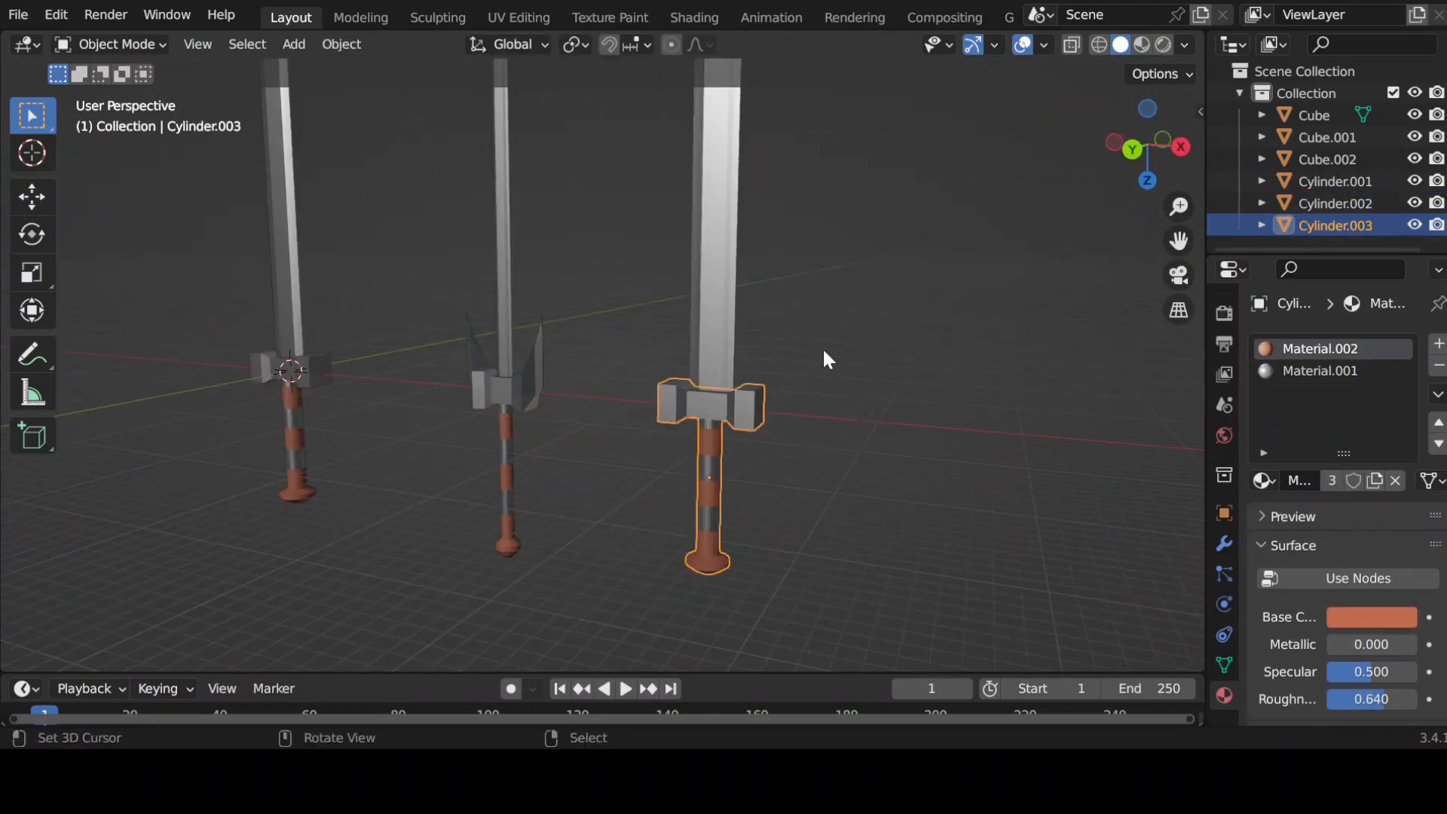
Select the whole third sword, blade and handle, and duplicate it, placing the copy beside it as a fourth sword
shift+middle_drag(813, 351, 822, 510)
right_click(760, 431)
scroll(759, 431, down, 4)
drag(641, 427, 718, 545)
key(shift+d)
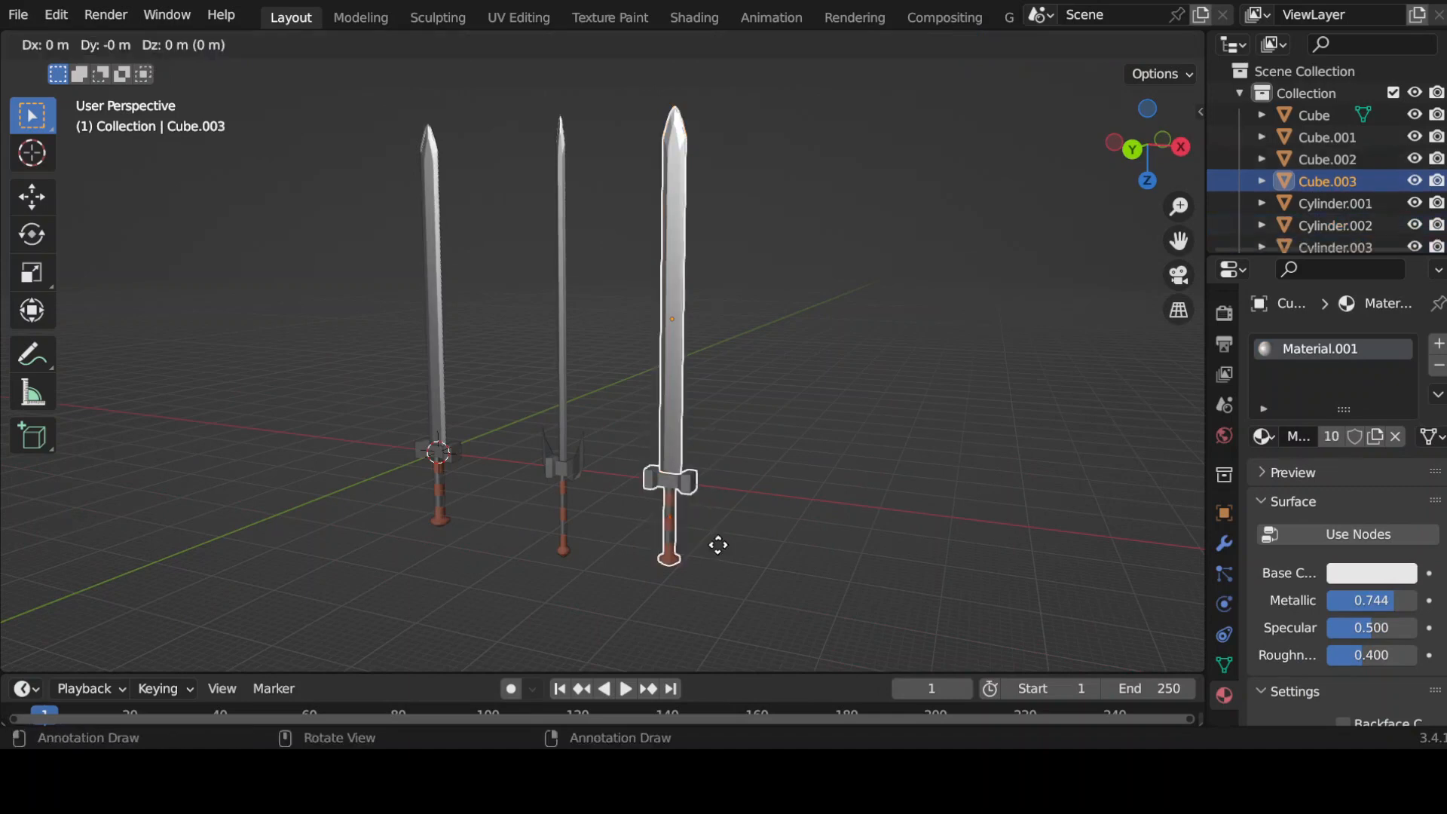
click(848, 568)
shift+middle_drag(848, 569, 811, 671)
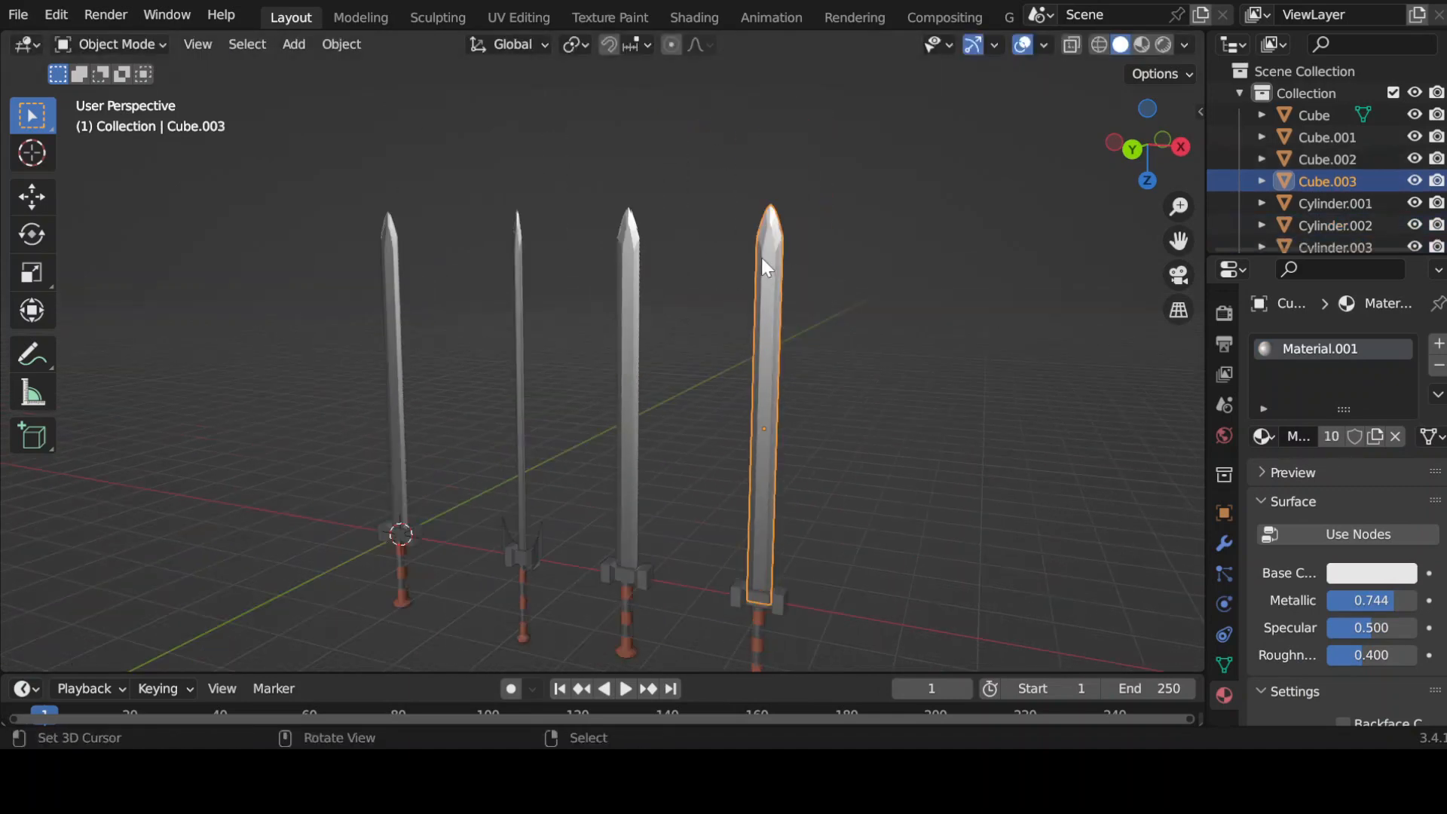
Enter Edit Mode on the fourth sword's blade in wireframe display and add six evenly spaced loop cuts across it
middle_drag(791, 267, 972, 257)
key(Tab)
click(1100, 47)
key(ctrl+r)
scroll(649, 371, up, 5)
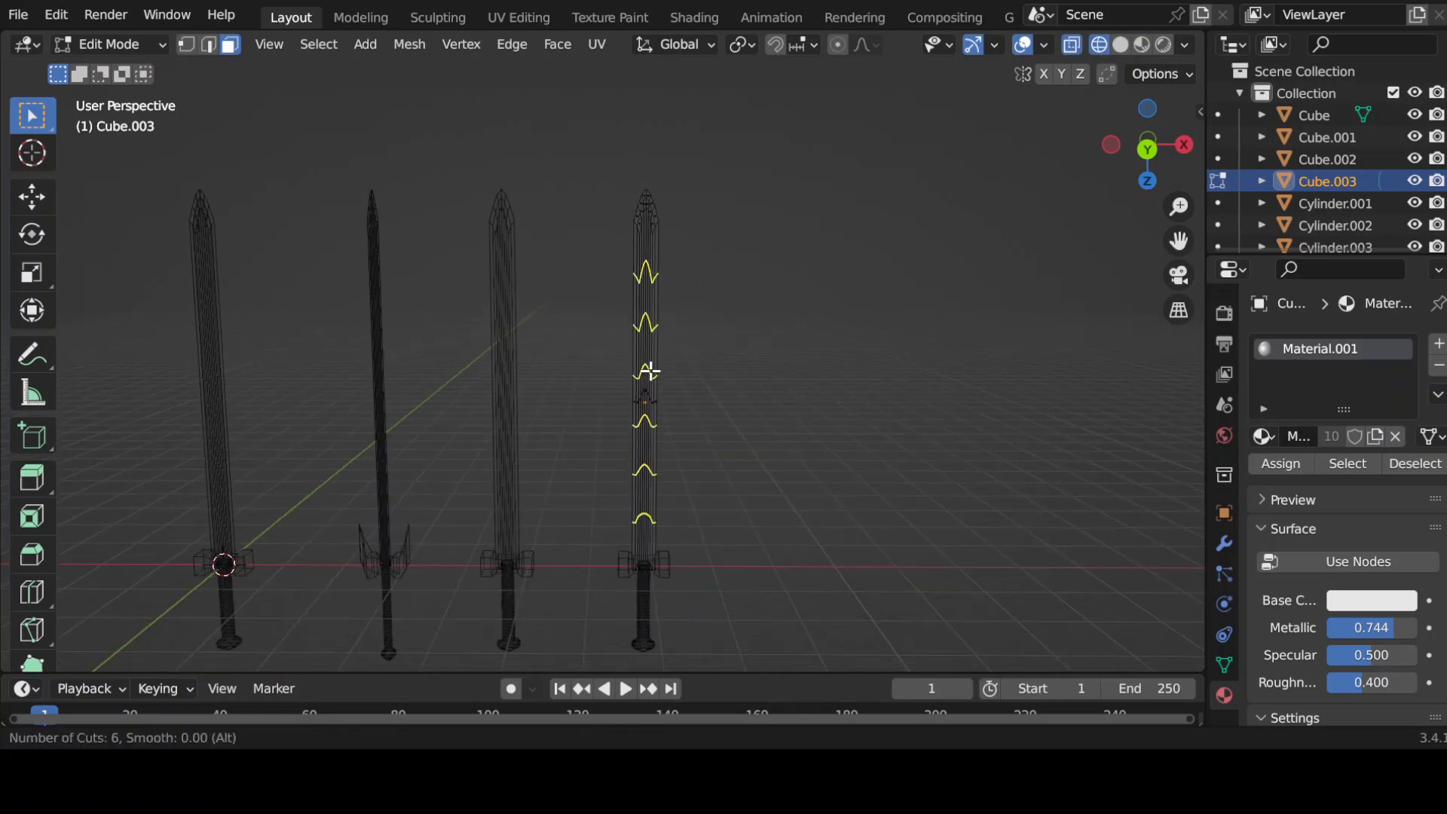
click(650, 371)
right_click(649, 371)
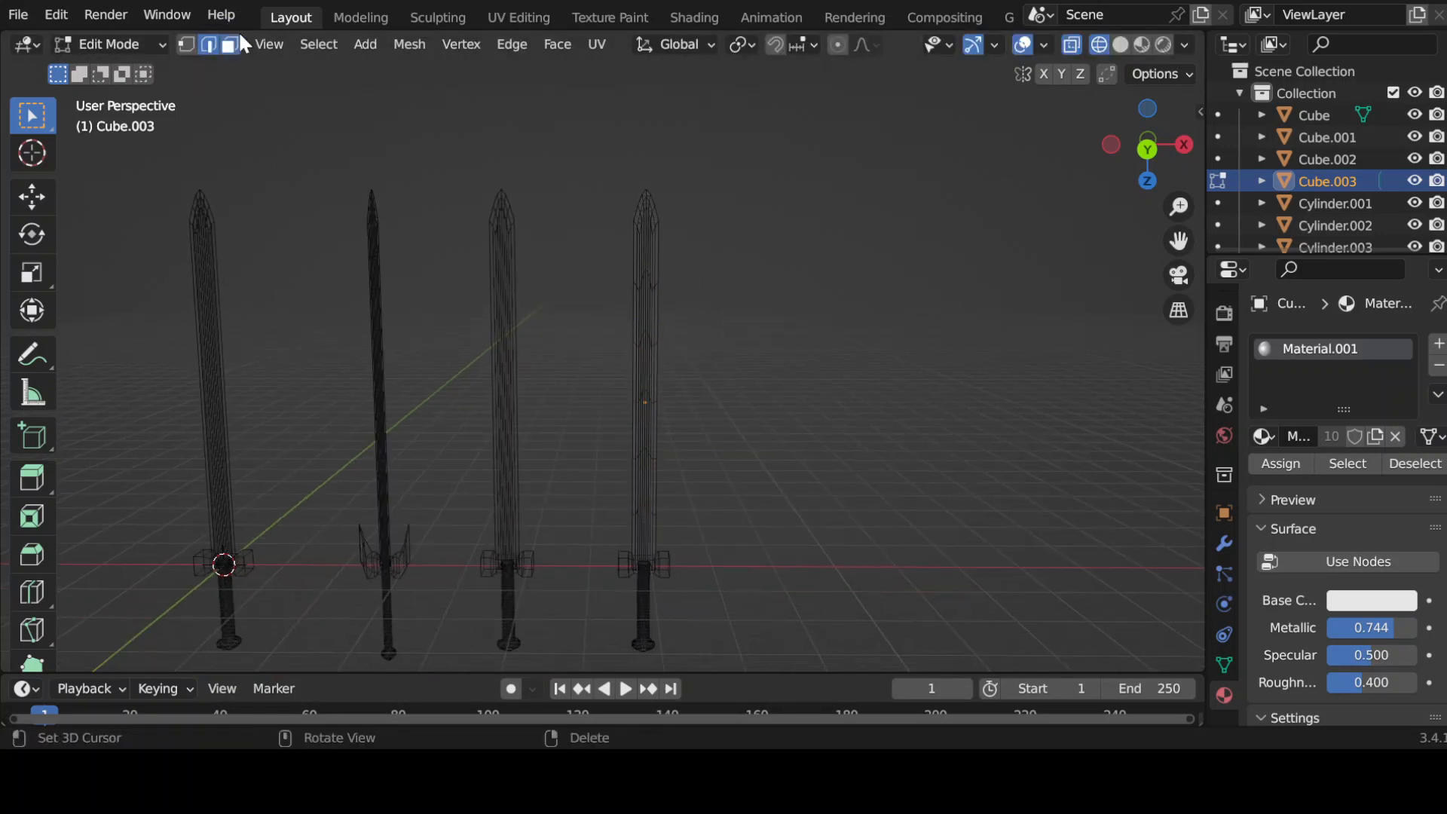
Select the fourth blade's tip, flatten it along Z and widen it along X by about 3.9
drag(604, 160, 669, 229)
key(s)
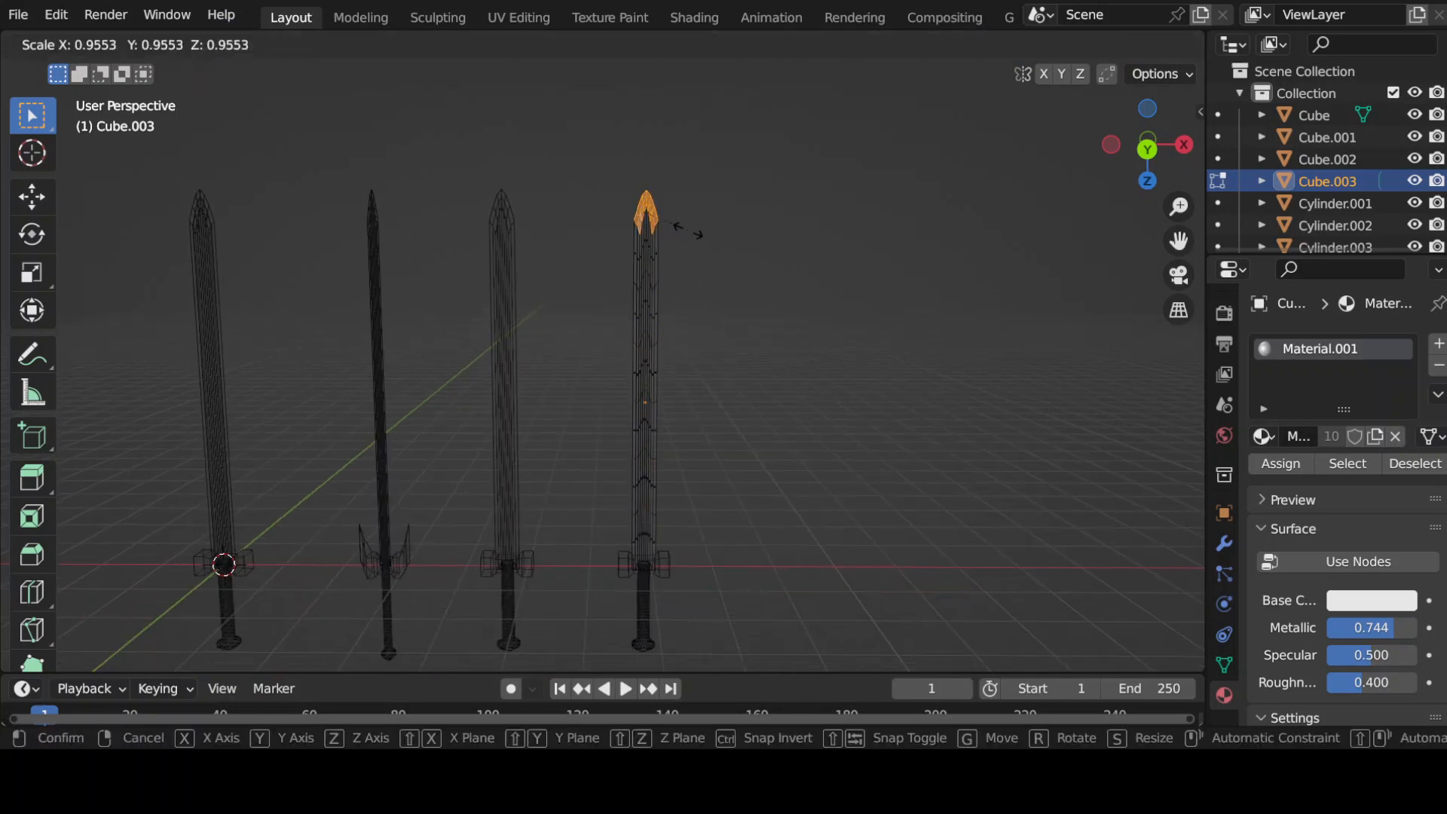
key(z)
click(669, 228)
key(s)
key(x)
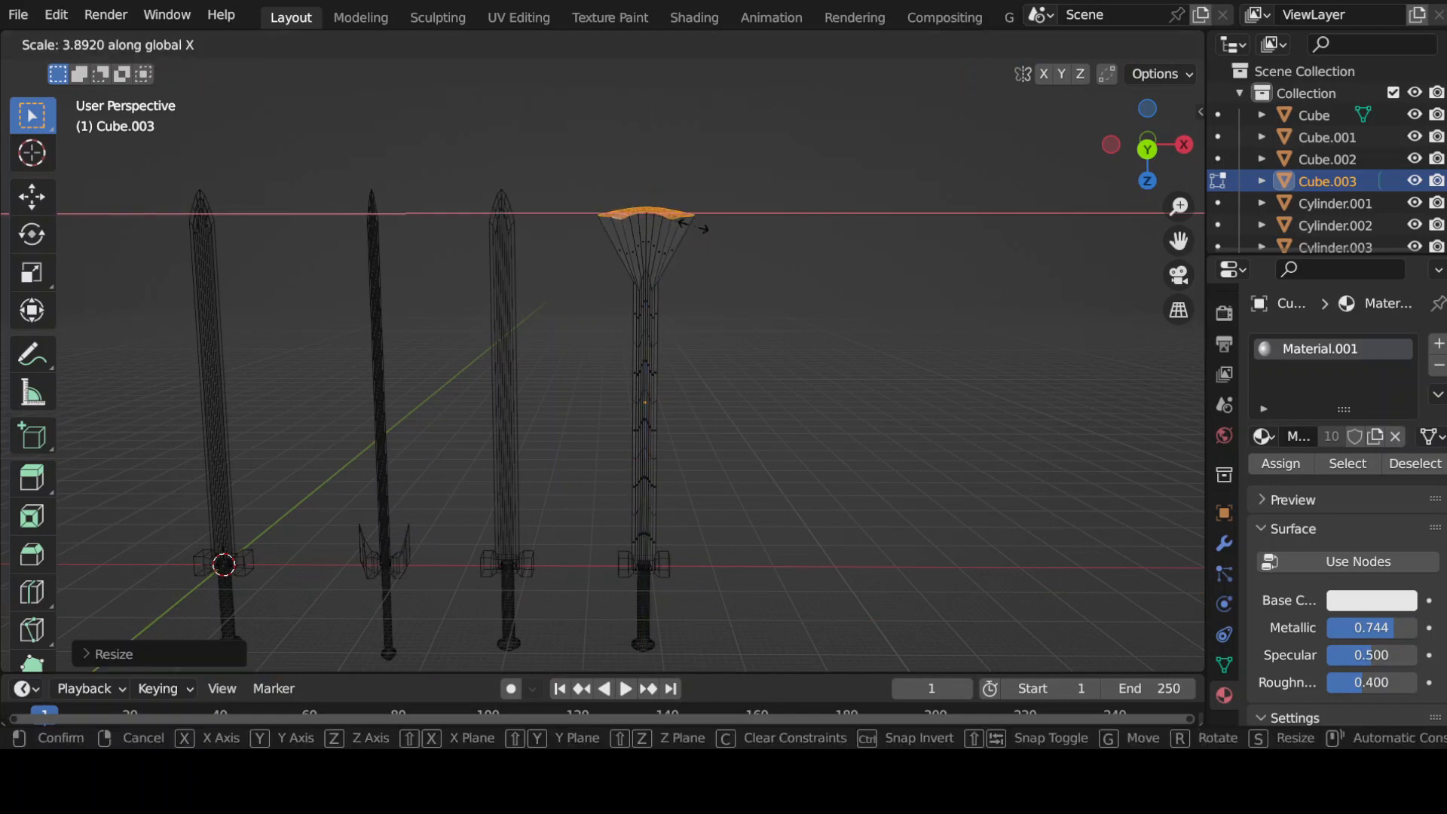
click(694, 226)
Select the loop nearest the flared tip, move it along Z up toward the tip and flatten it along Z
drag(595, 250, 662, 287)
key(g)
key(z)
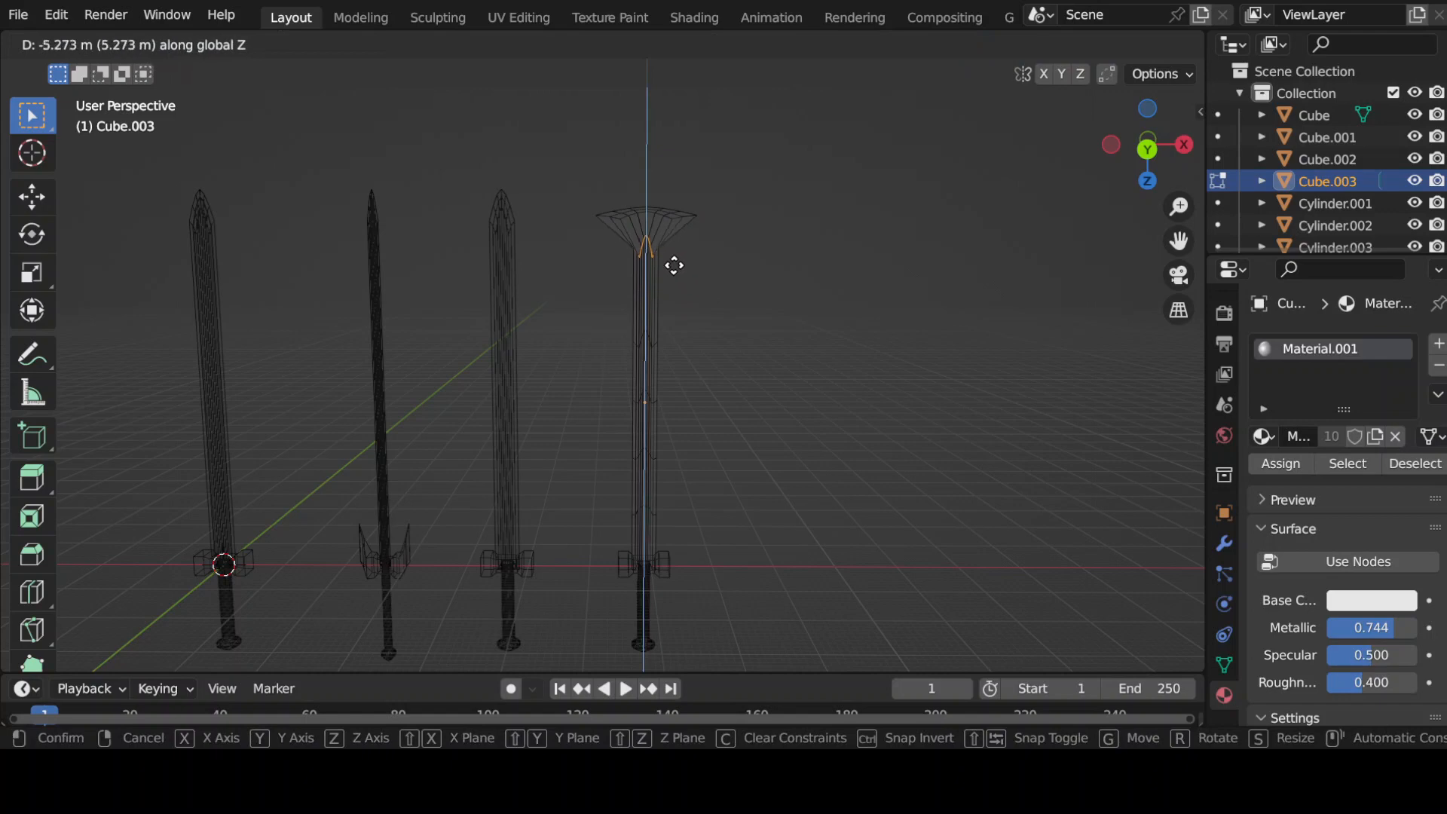
click(673, 272)
key(s)
key(z)
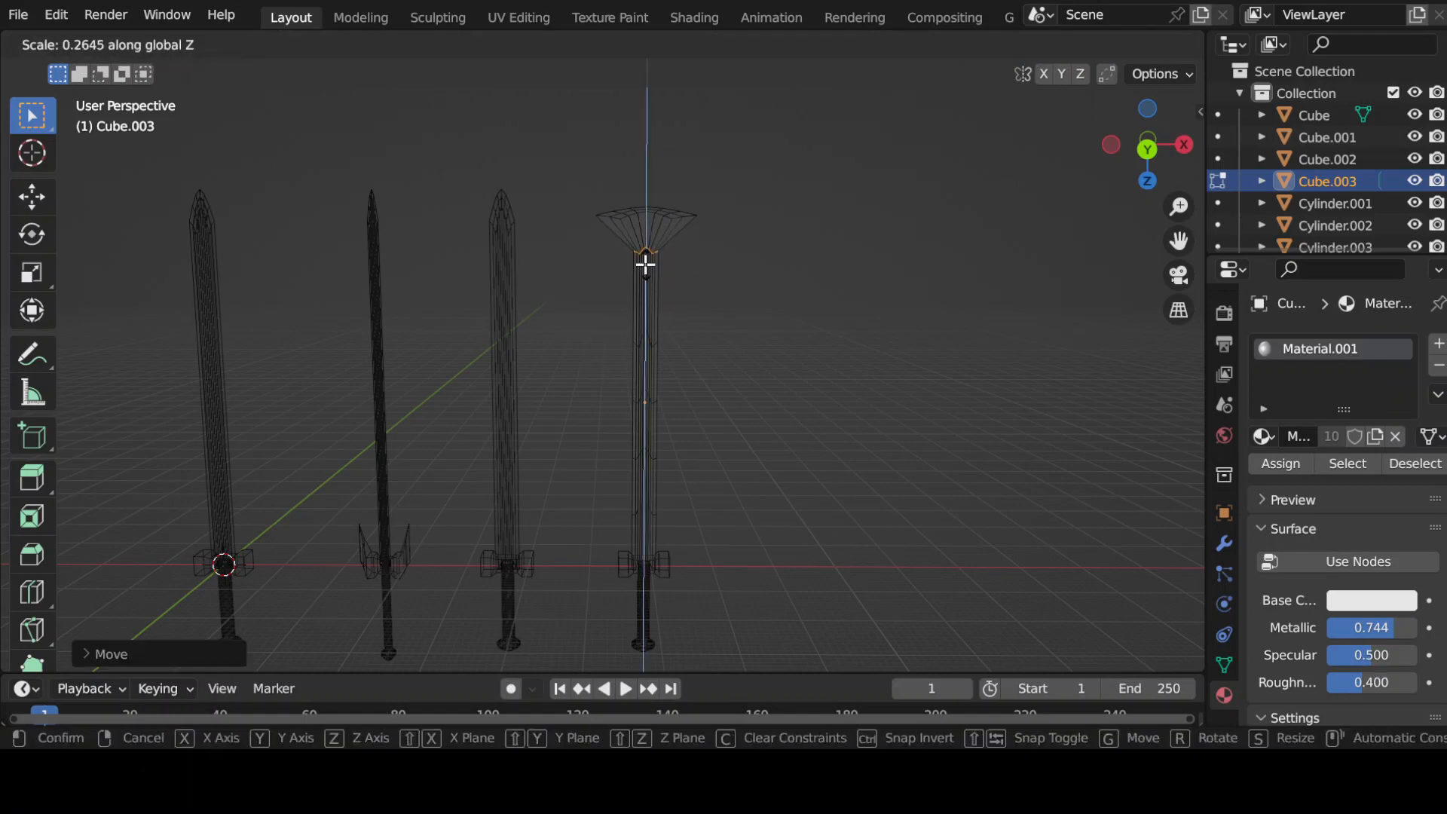
click(645, 264)
key(g)
key(z)
click(643, 253)
Select the next loop down the blade, move it about -10.2 m along Z toward the tip and flatten it along Z
drag(599, 314, 680, 355)
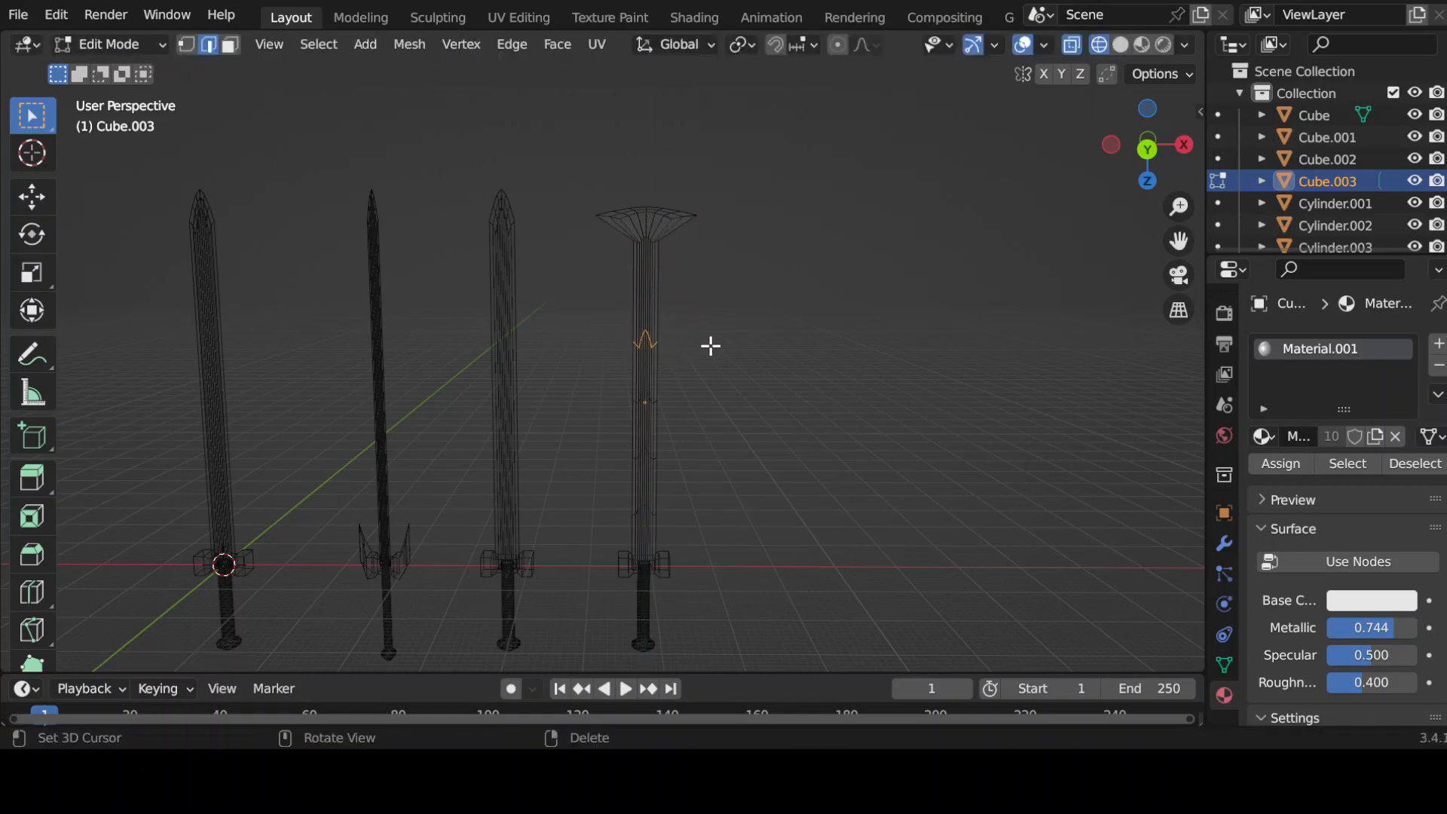
key(g)
key(z)
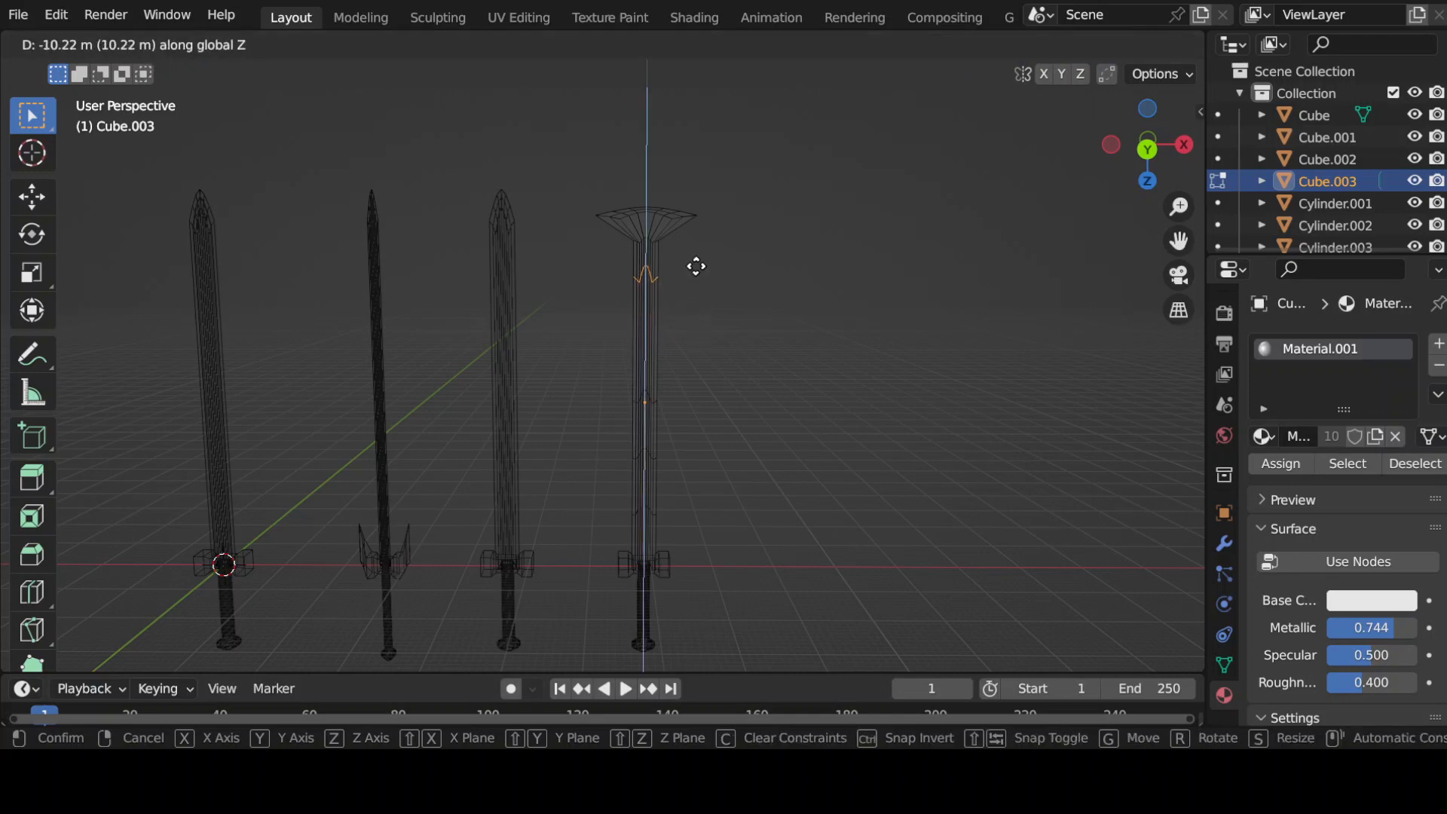
click(696, 267)
key(s)
key(z)
click(668, 309)
Select the loop near the blade's middle and move it along Z toward the tip, below the two raised loops
drag(602, 347, 681, 415)
key(g)
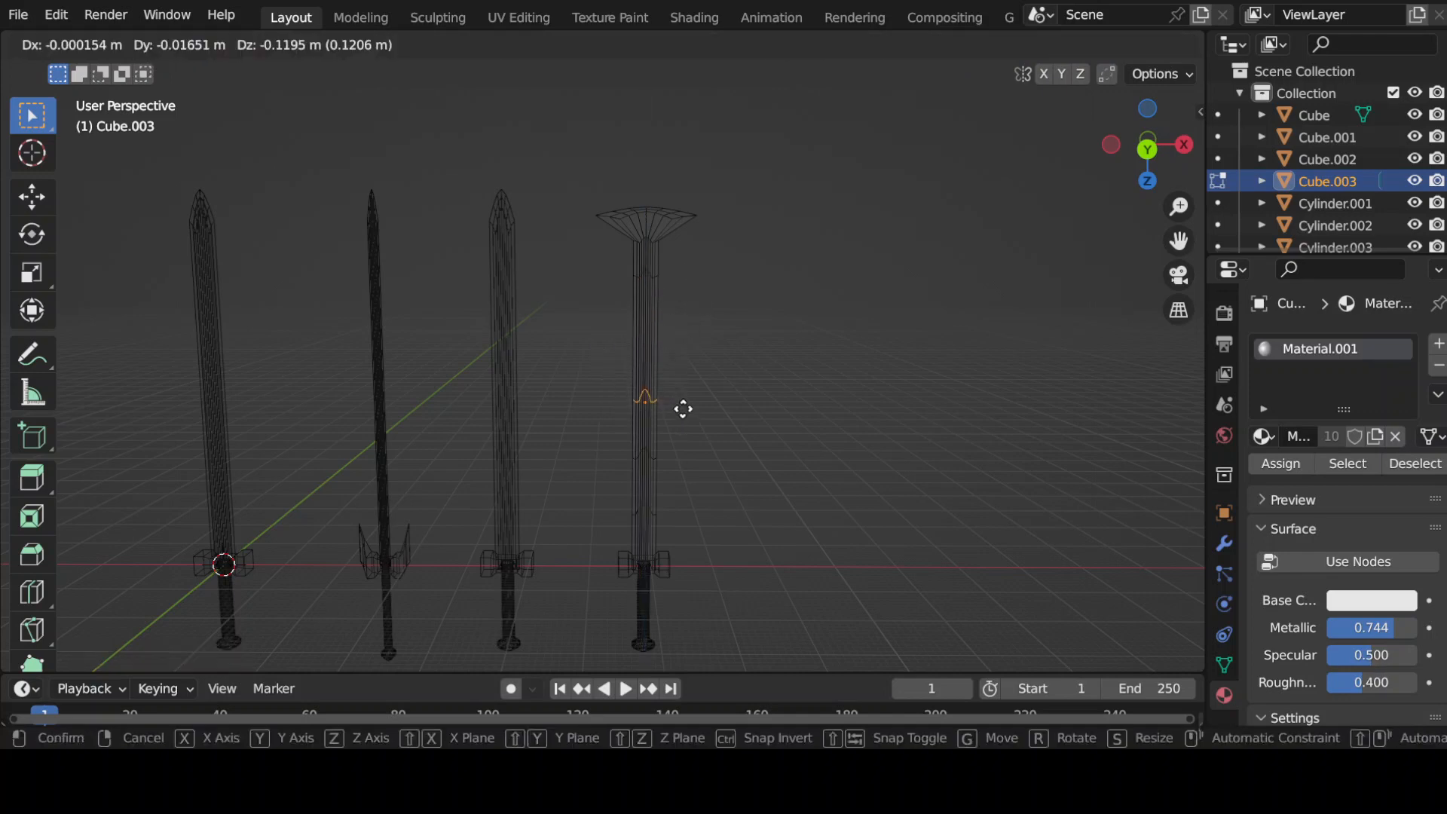
key(z)
click(688, 340)
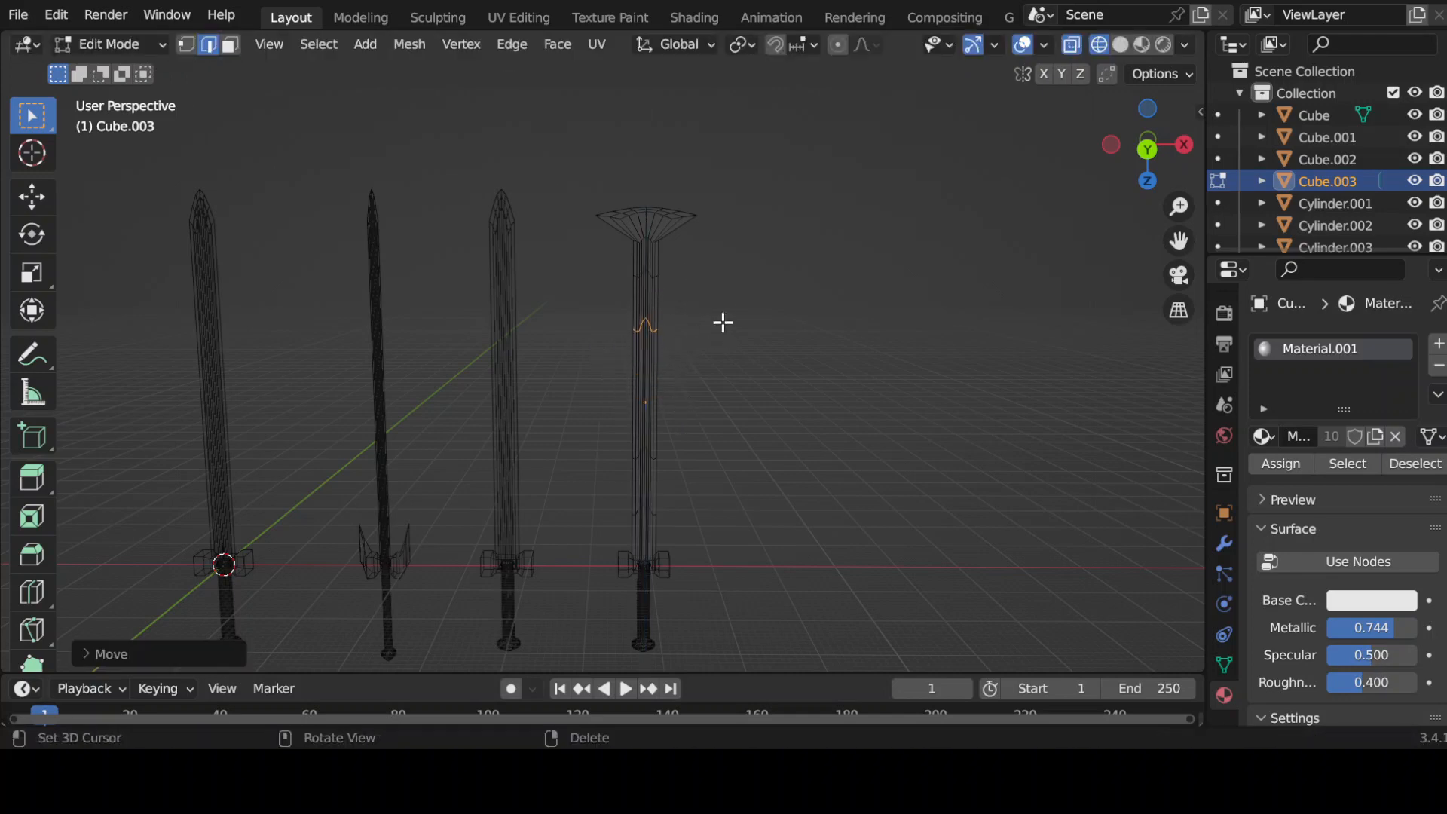
key(s)
key(y)
key(Escape)
Widen the selected mid-blade loop along X by about 3 and flatten it along Z
key(s)
key(x)
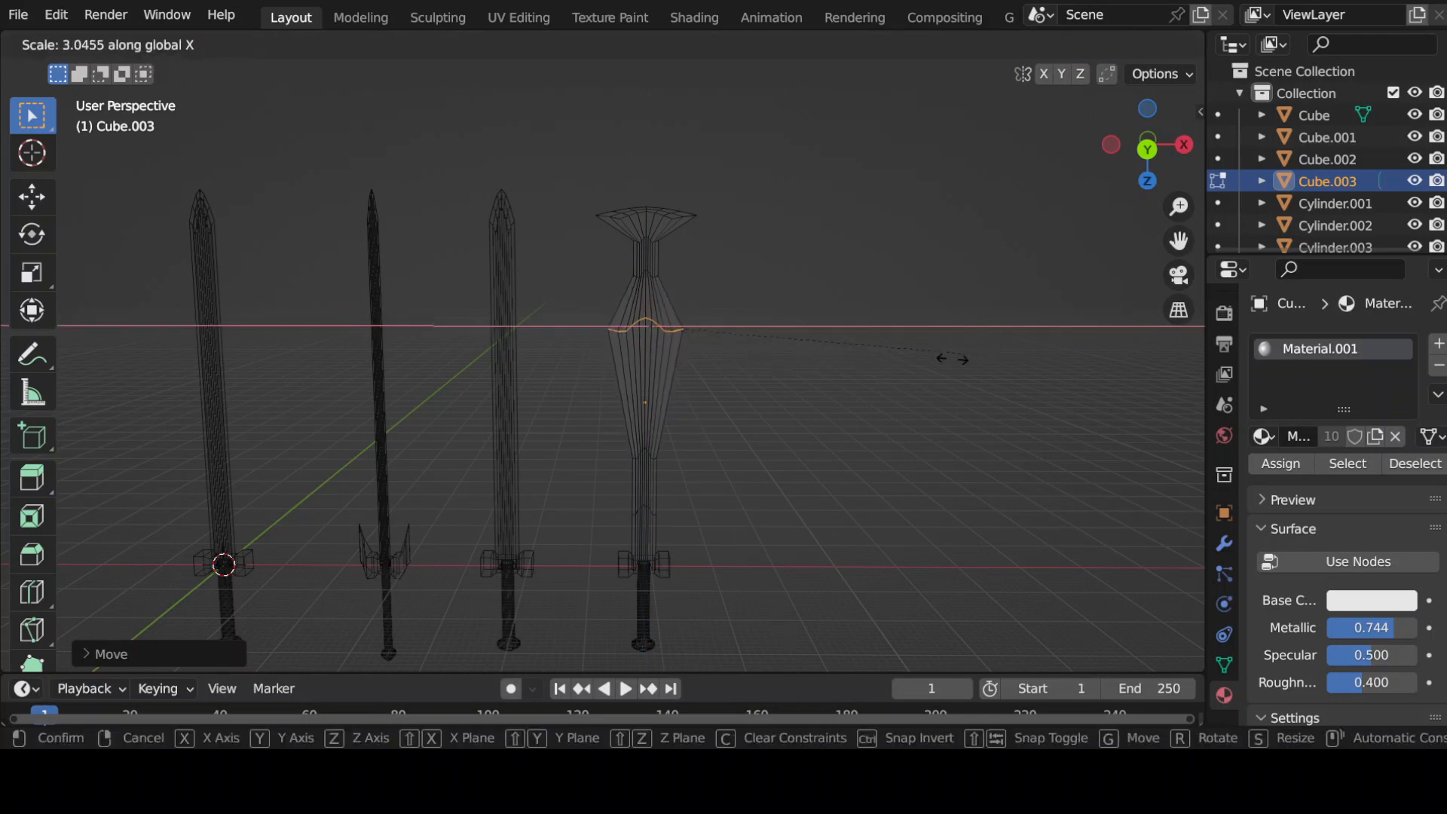
click(950, 360)
key(s)
key(z)
click(657, 363)
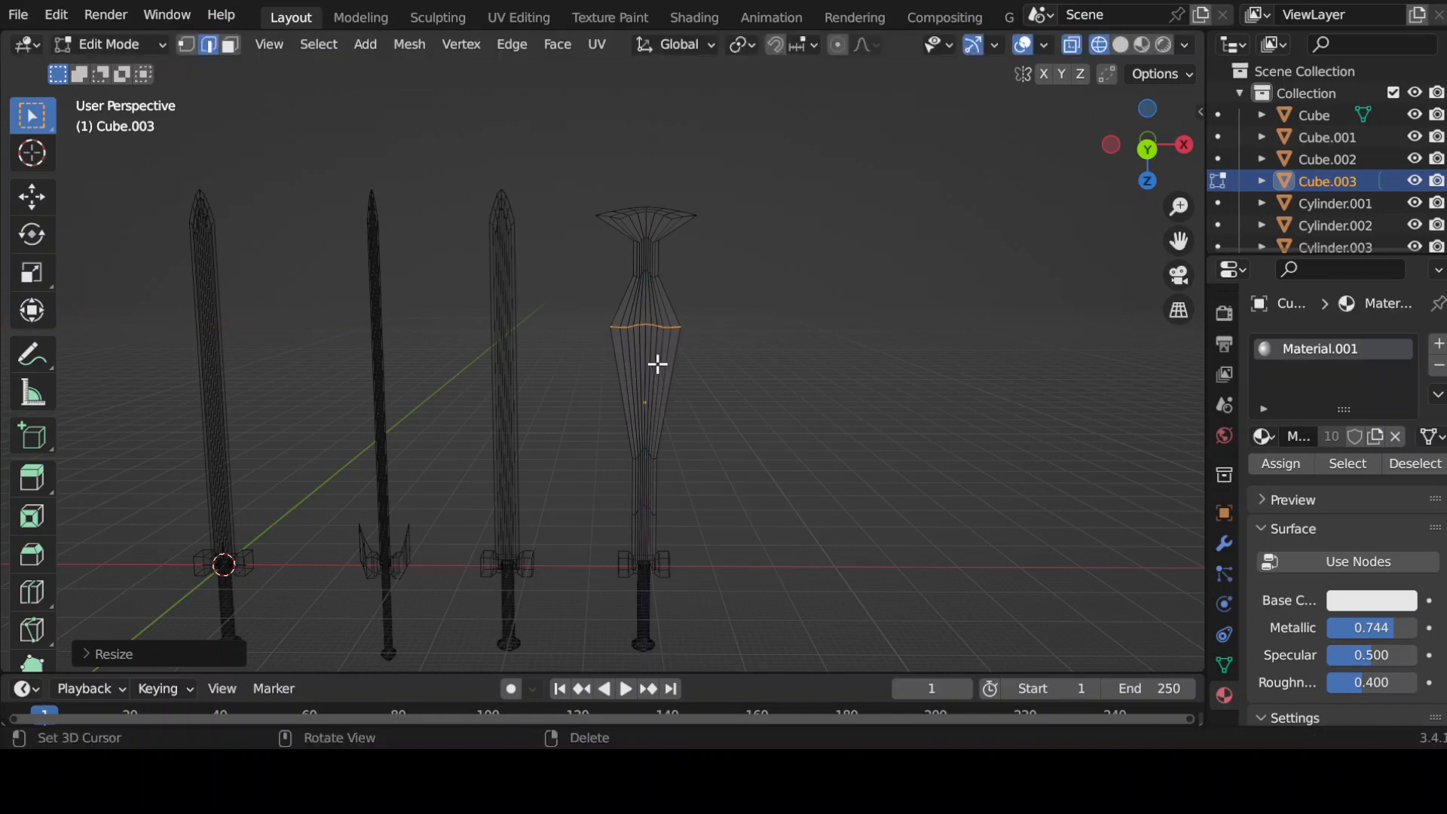
Add three loop cuts to the tapering blade section just below the widened loop
key(ctrl+r)
scroll(646, 385, up, 2)
click(646, 386)
right_click(646, 385)
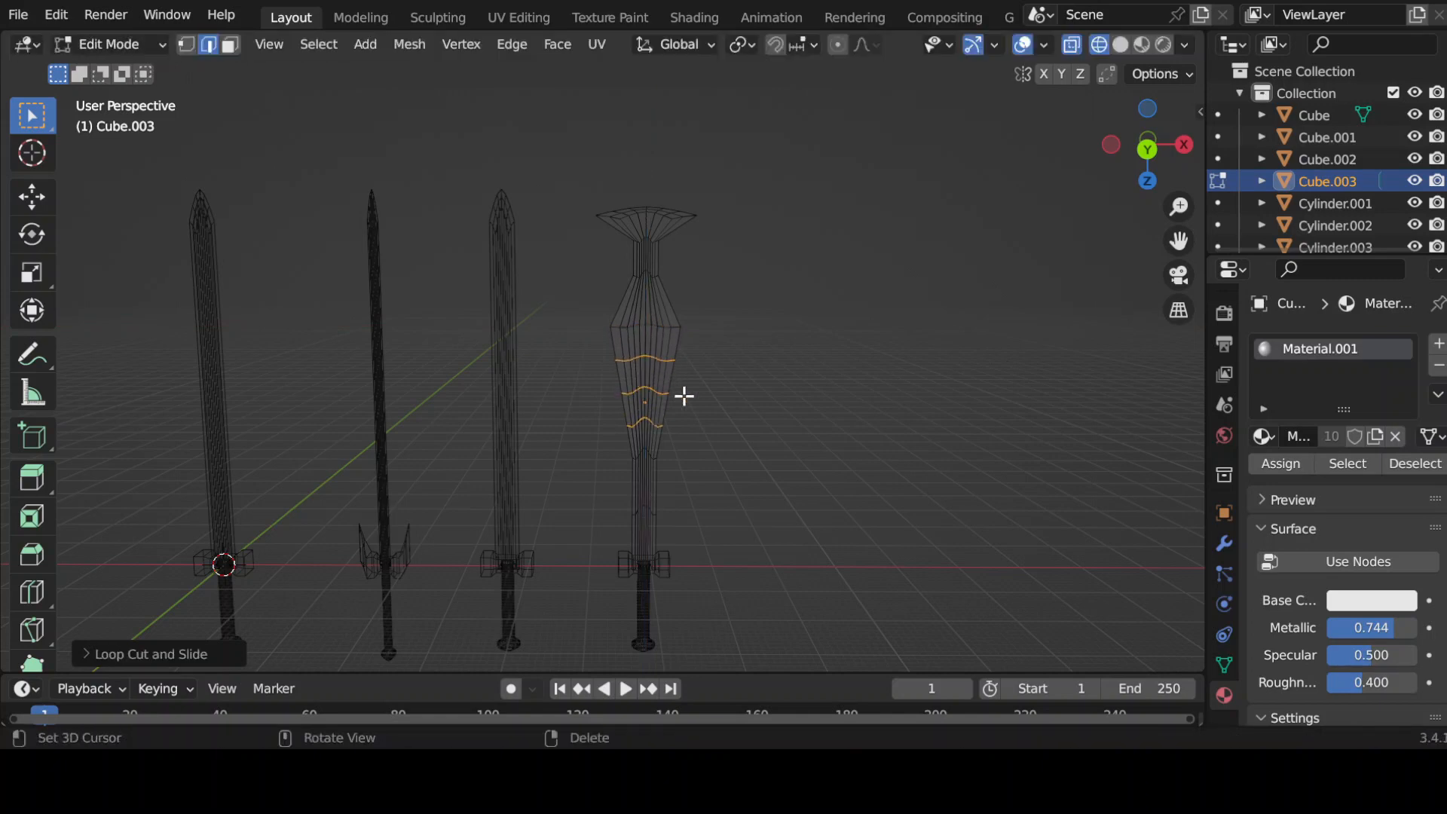
Select the three new loops one at a time and shrink each uniformly to match the blade's original width
drag(570, 326, 720, 377)
key(s)
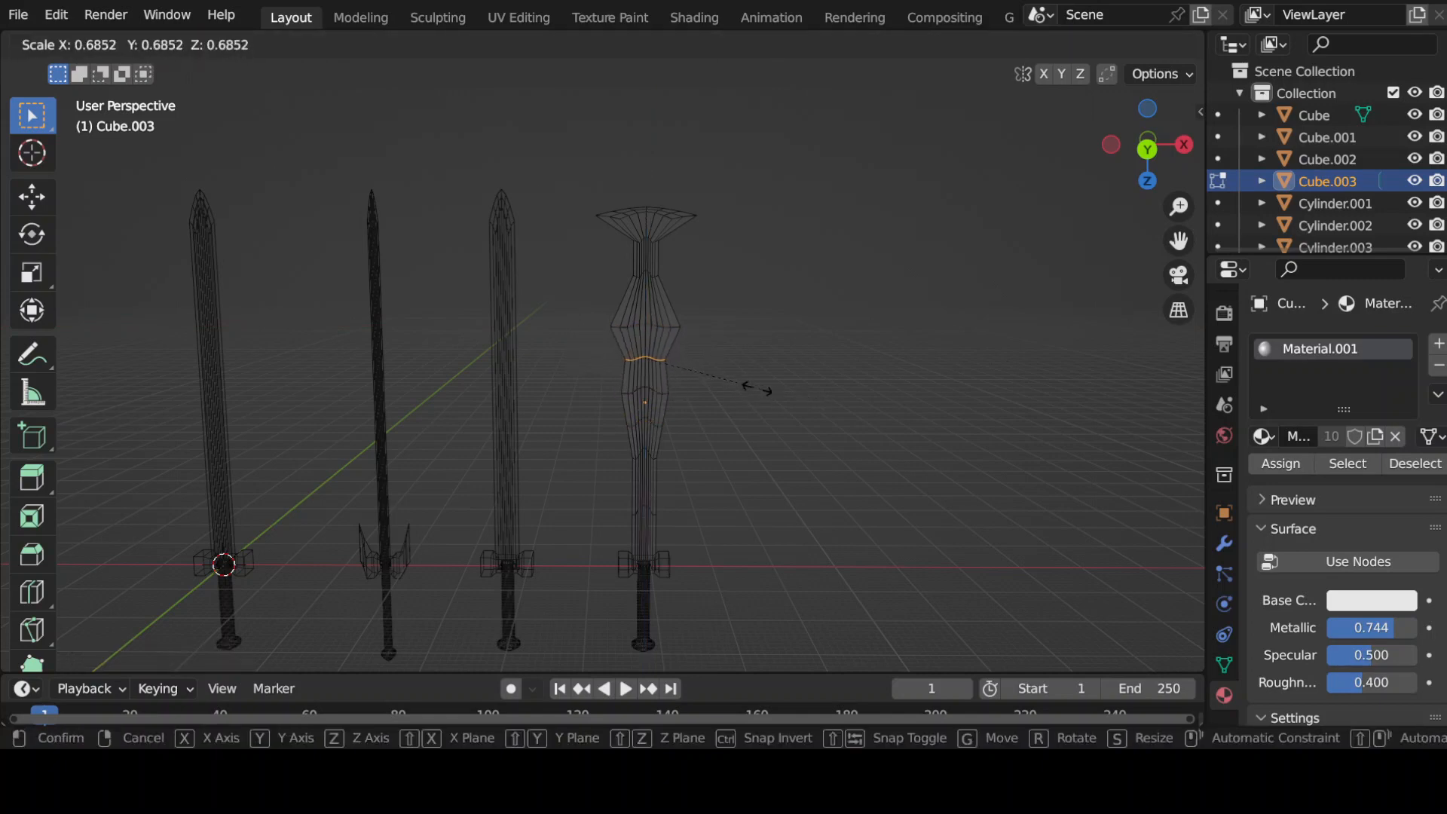
click(701, 376)
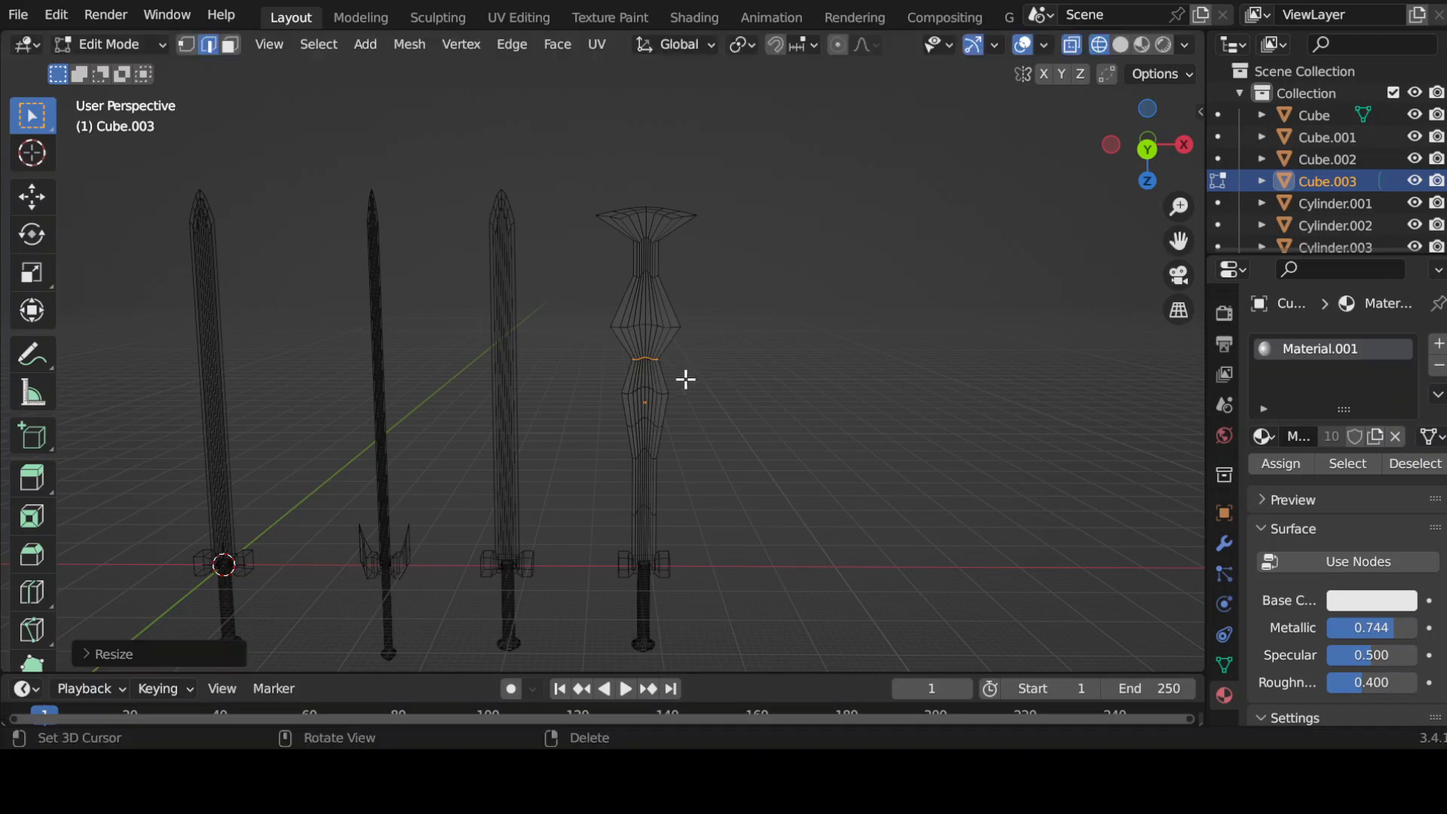
drag(599, 377, 703, 404)
key(s)
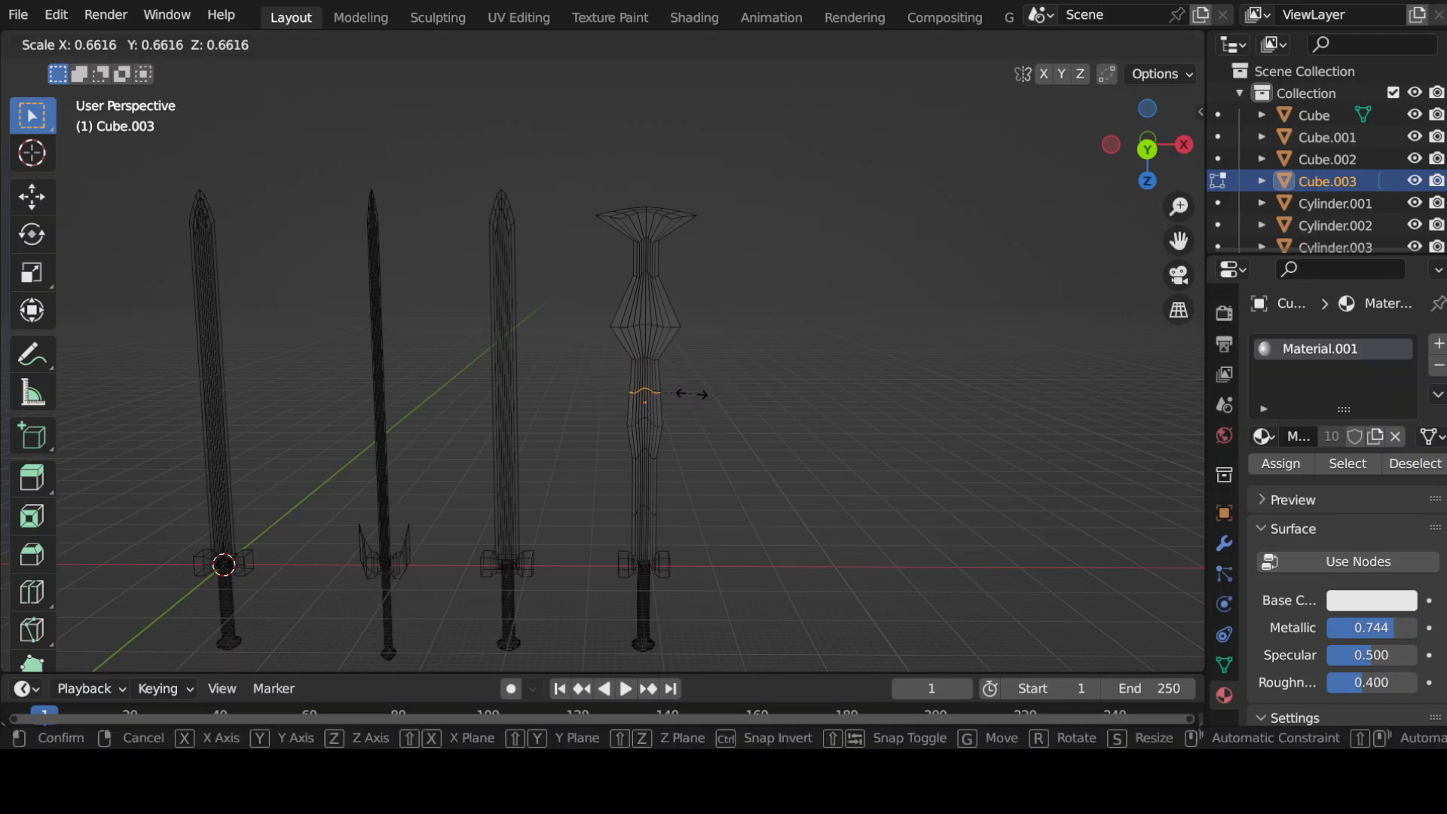
click(678, 394)
drag(603, 397, 672, 431)
key(s)
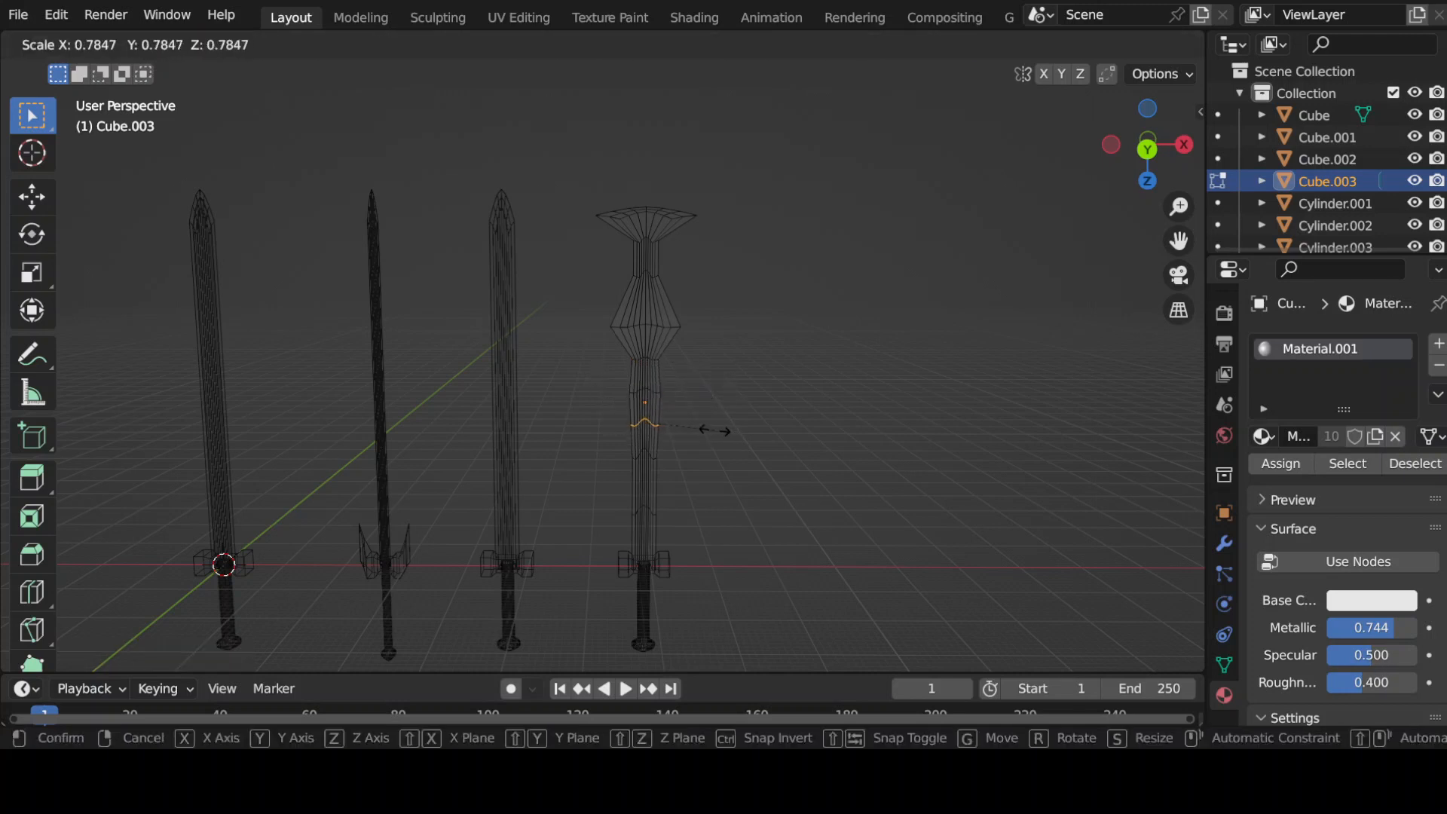
click(708, 430)
drag(604, 376, 688, 407)
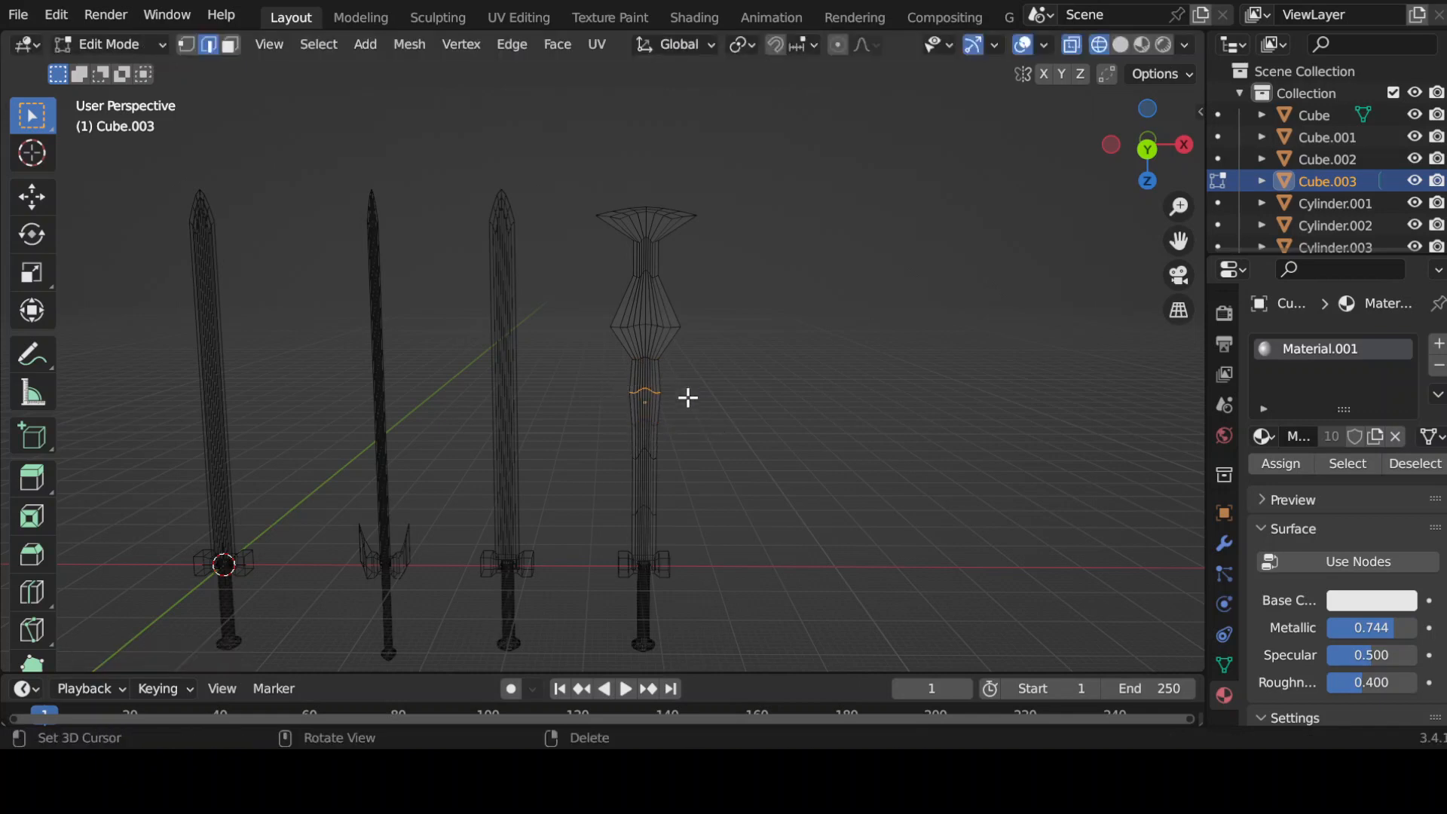
key(s)
click(690, 391)
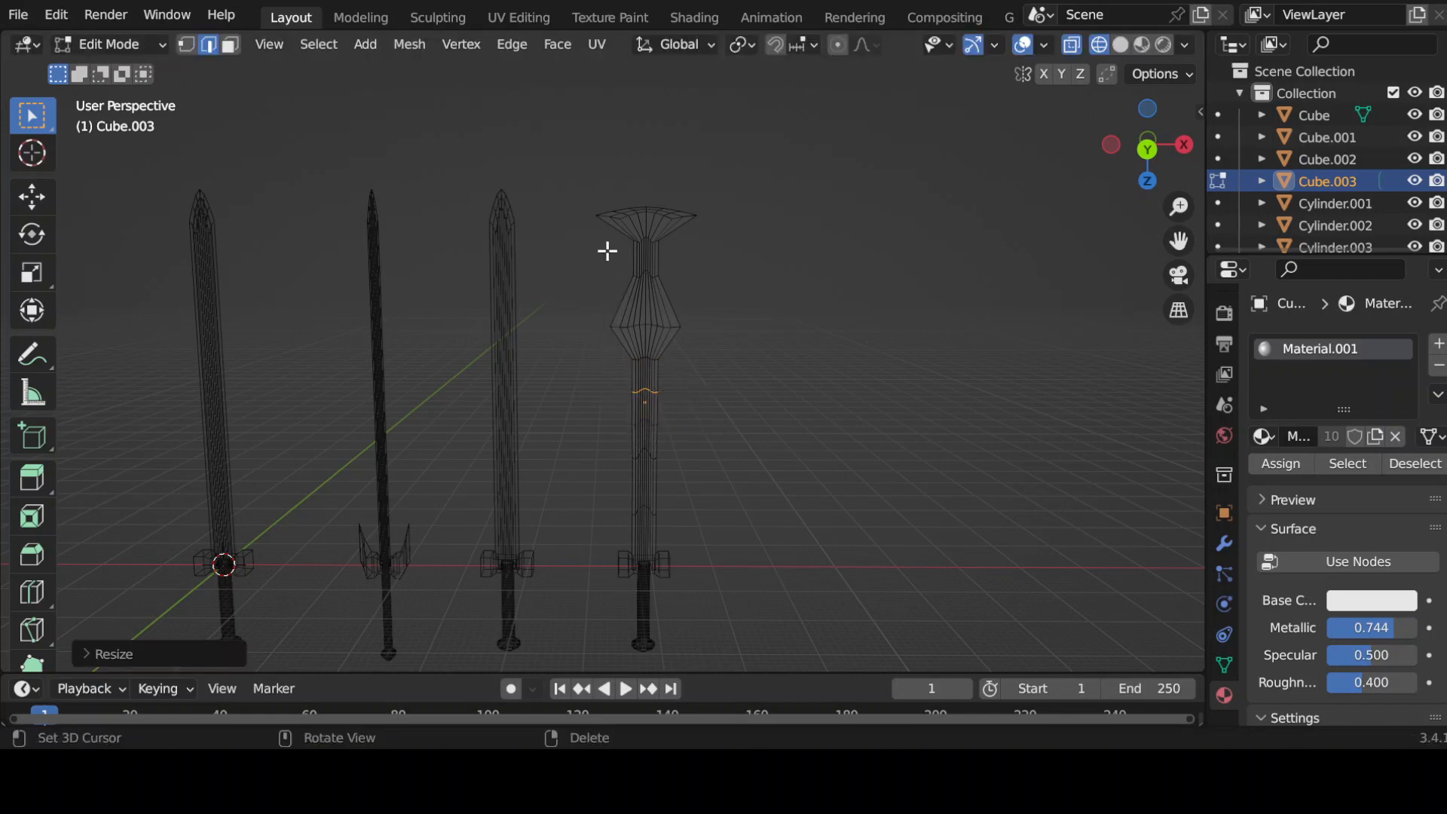
Select the loop just above the mid-blade flare, move it along Z closer to the flare and flatten it along Z
drag(607, 251, 679, 291)
key(g)
key(z)
click(676, 320)
key(s)
key(z)
click(663, 330)
Select the loop just below the mid-blade flare and move it along Z closer to the flare
drag(609, 345, 654, 365)
key(g)
key(z)
click(666, 361)
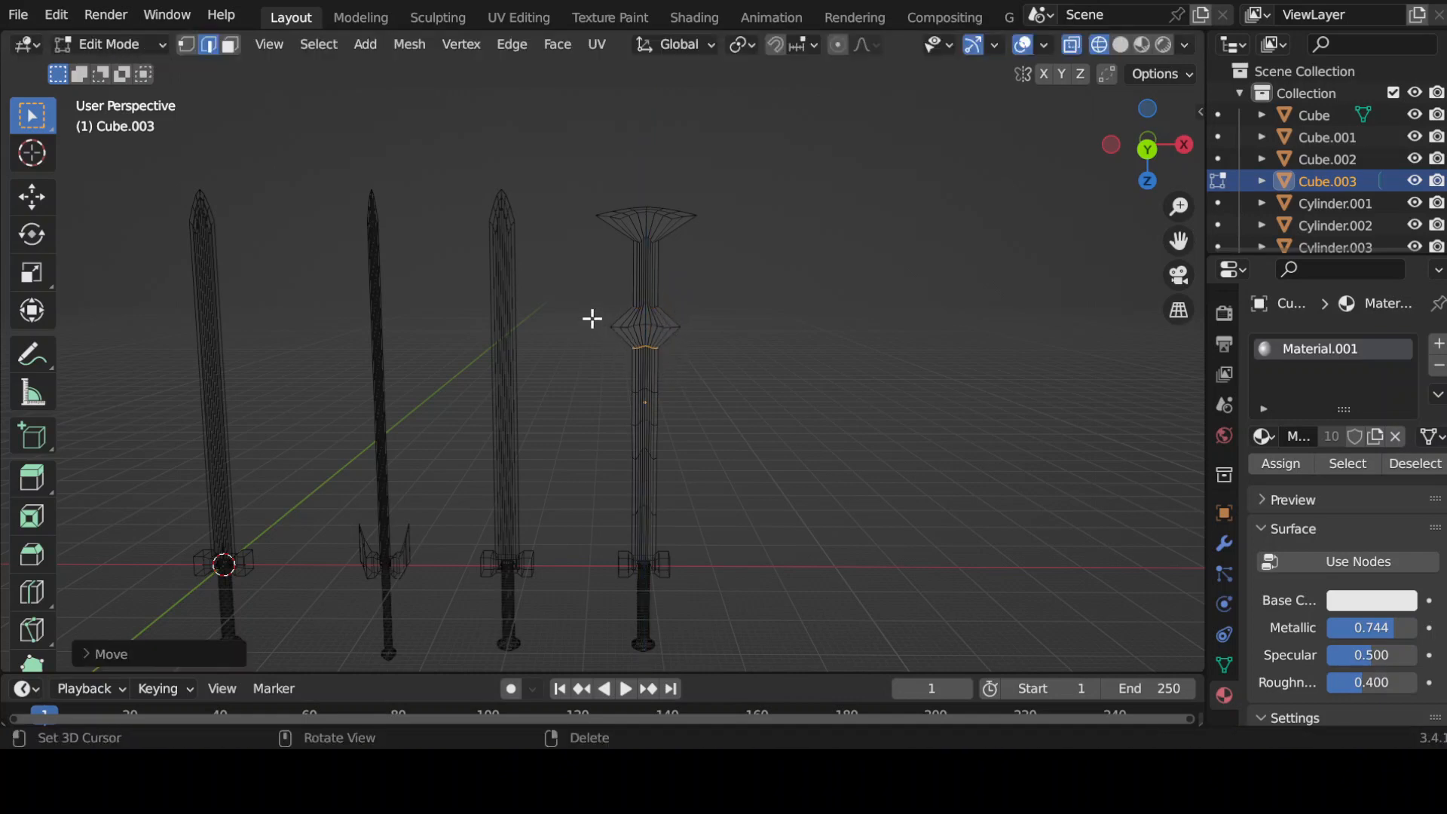
Select the mid-blade flare's widest loop and widen it along X by about 1.2
drag(591, 317, 693, 332)
key(s)
key(x)
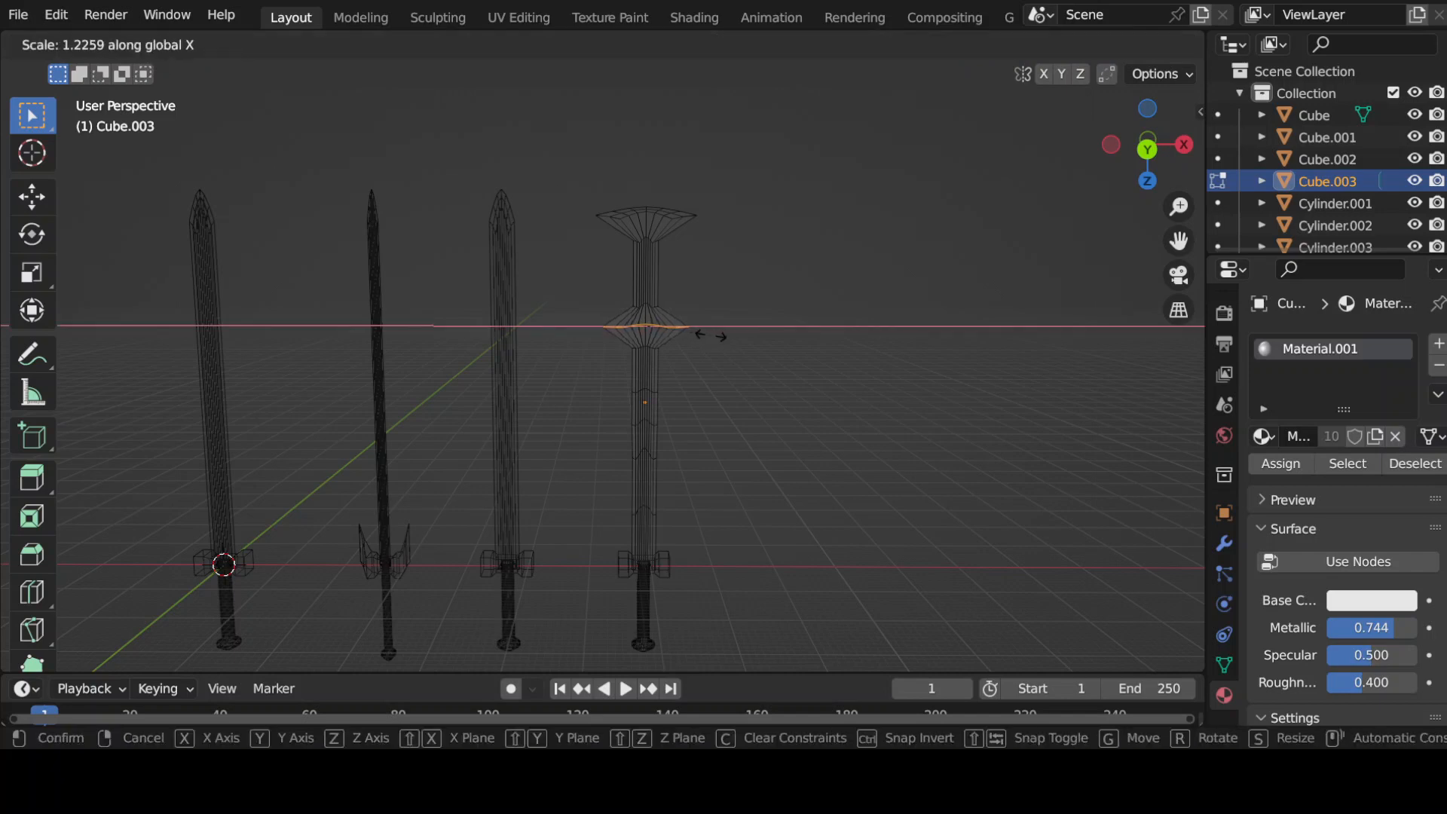
click(710, 335)
Select the centre loop below the mid-blade flare and widen it along X by about 3 to form another flare
alt+click(637, 420)
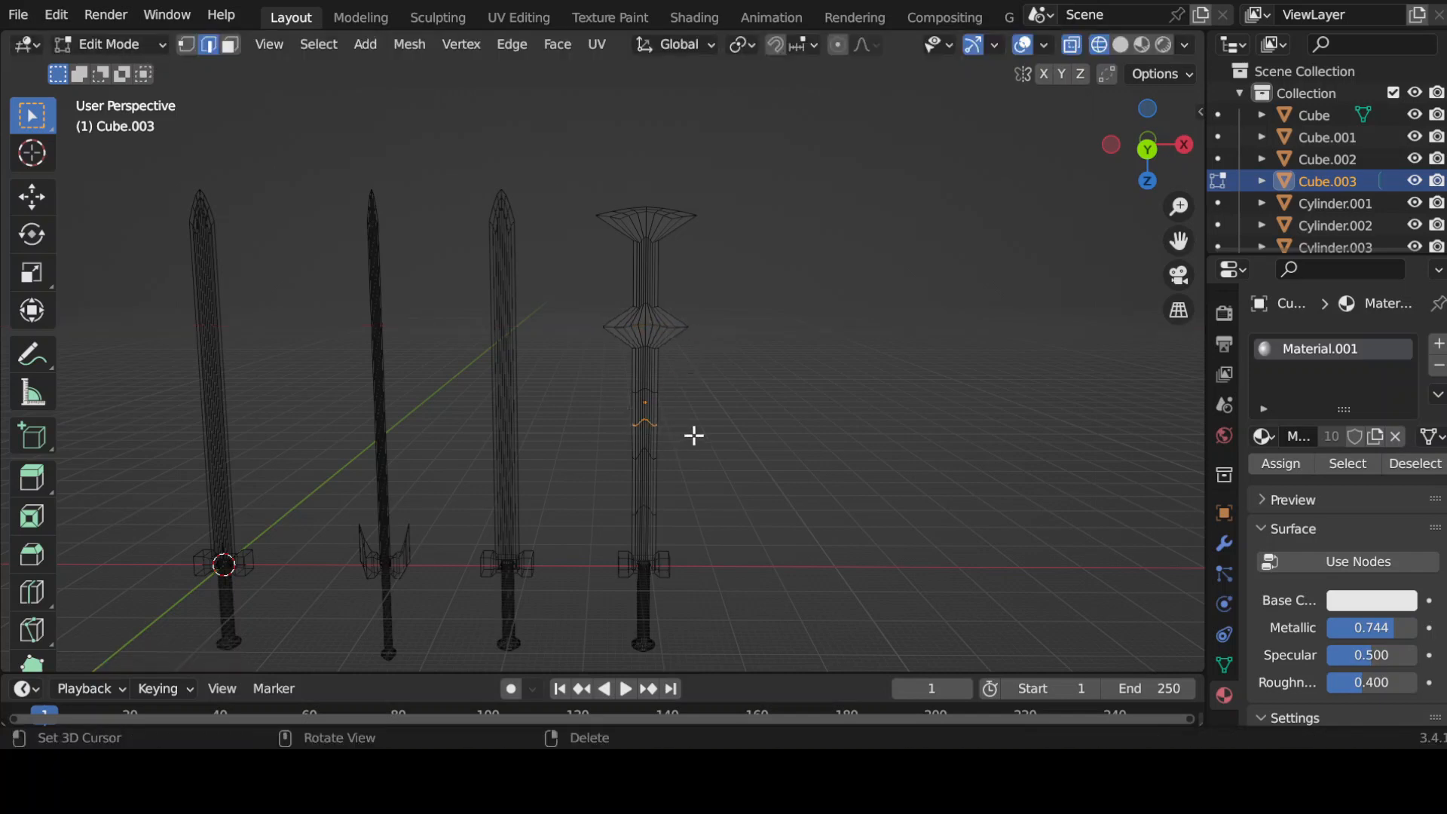
key(s)
click(656, 452)
key(s)
key(x)
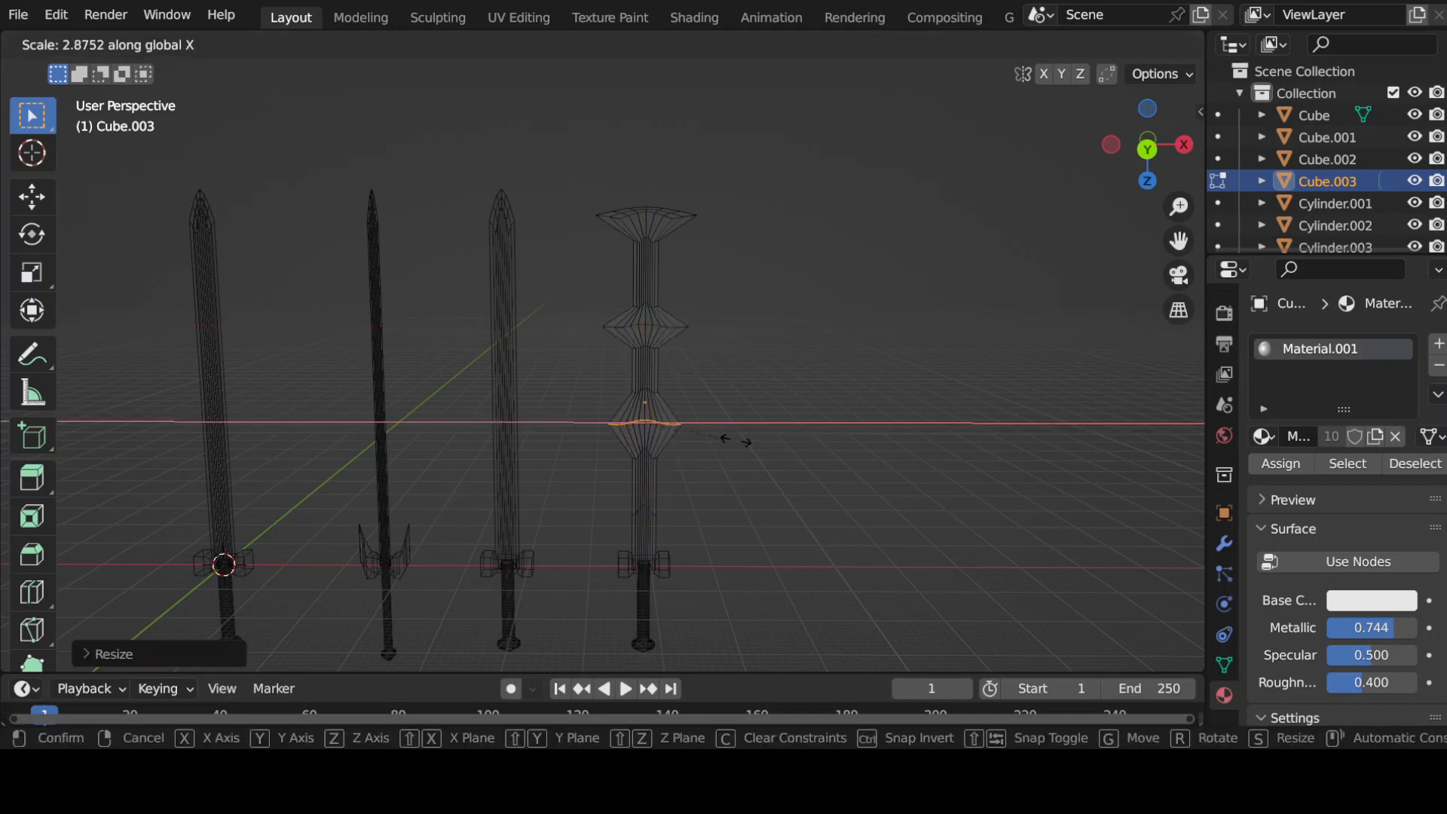
click(736, 435)
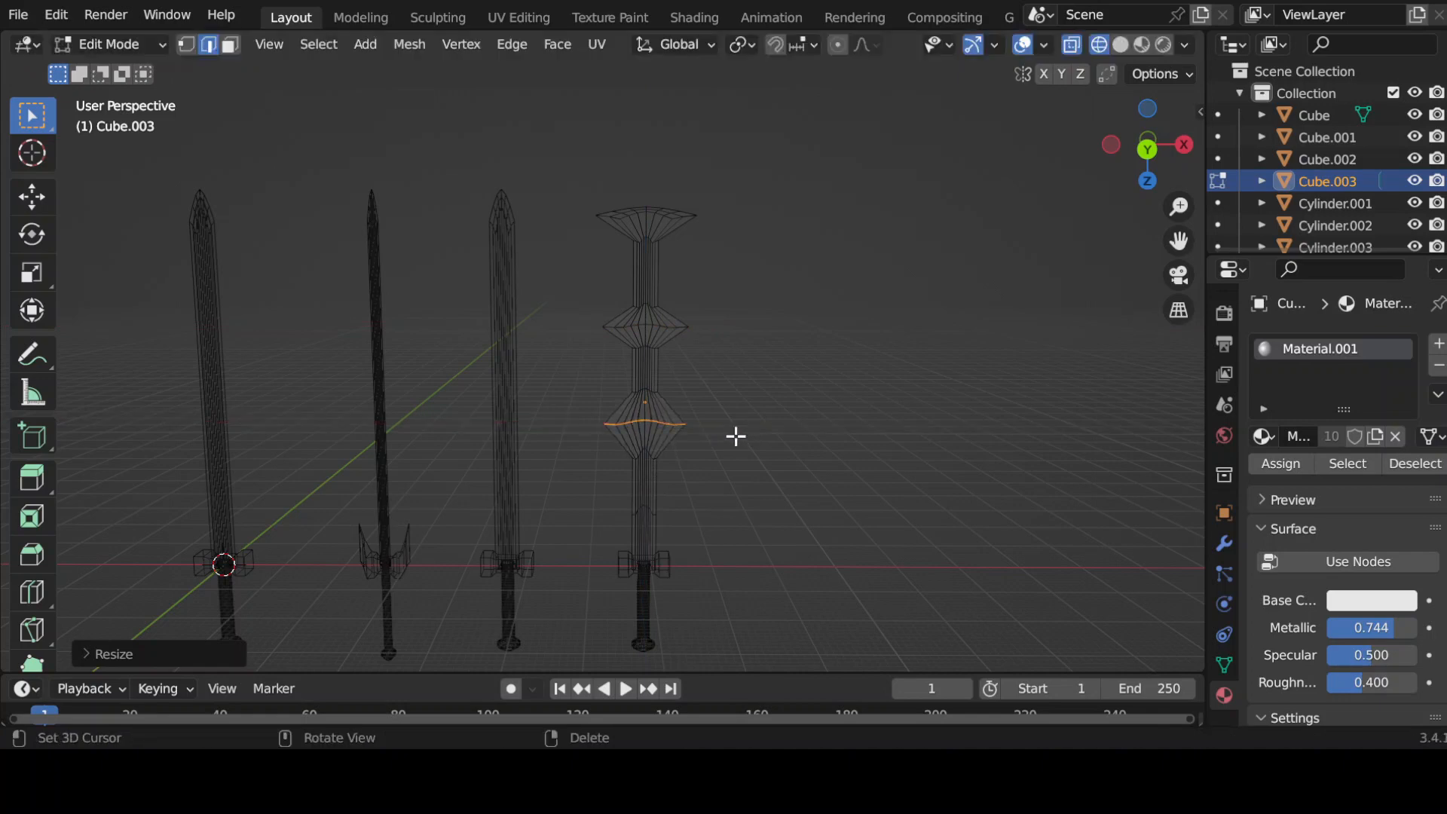
Move the loop just above the new flare along Z by about 2.2 m, closer to the flare
key(g)
key(z)
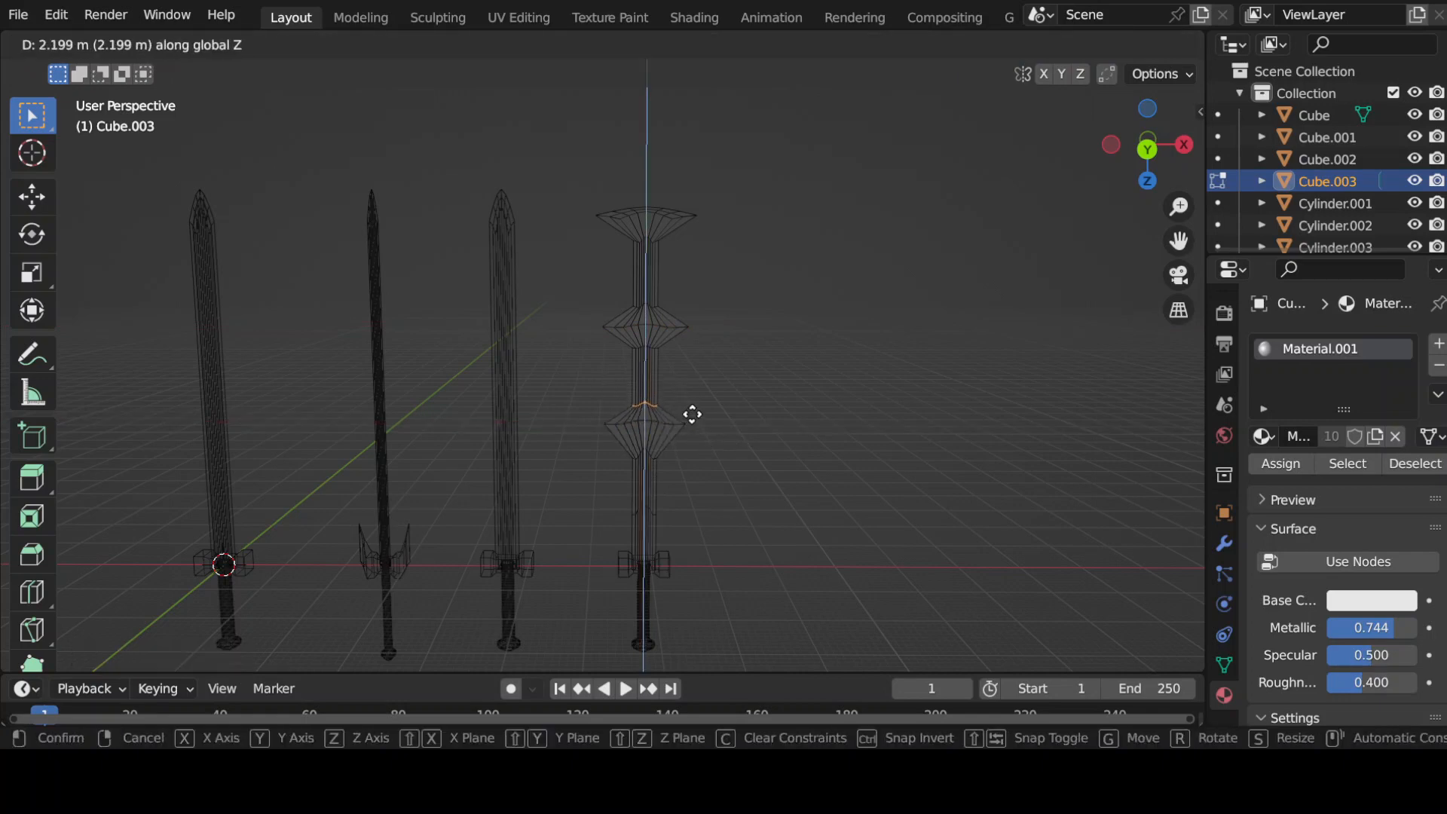
click(692, 409)
Select the loop just below the new flare, flatten it along Z and move it about 1.6 m along Z toward the flare
drag(600, 441, 668, 462)
key(s)
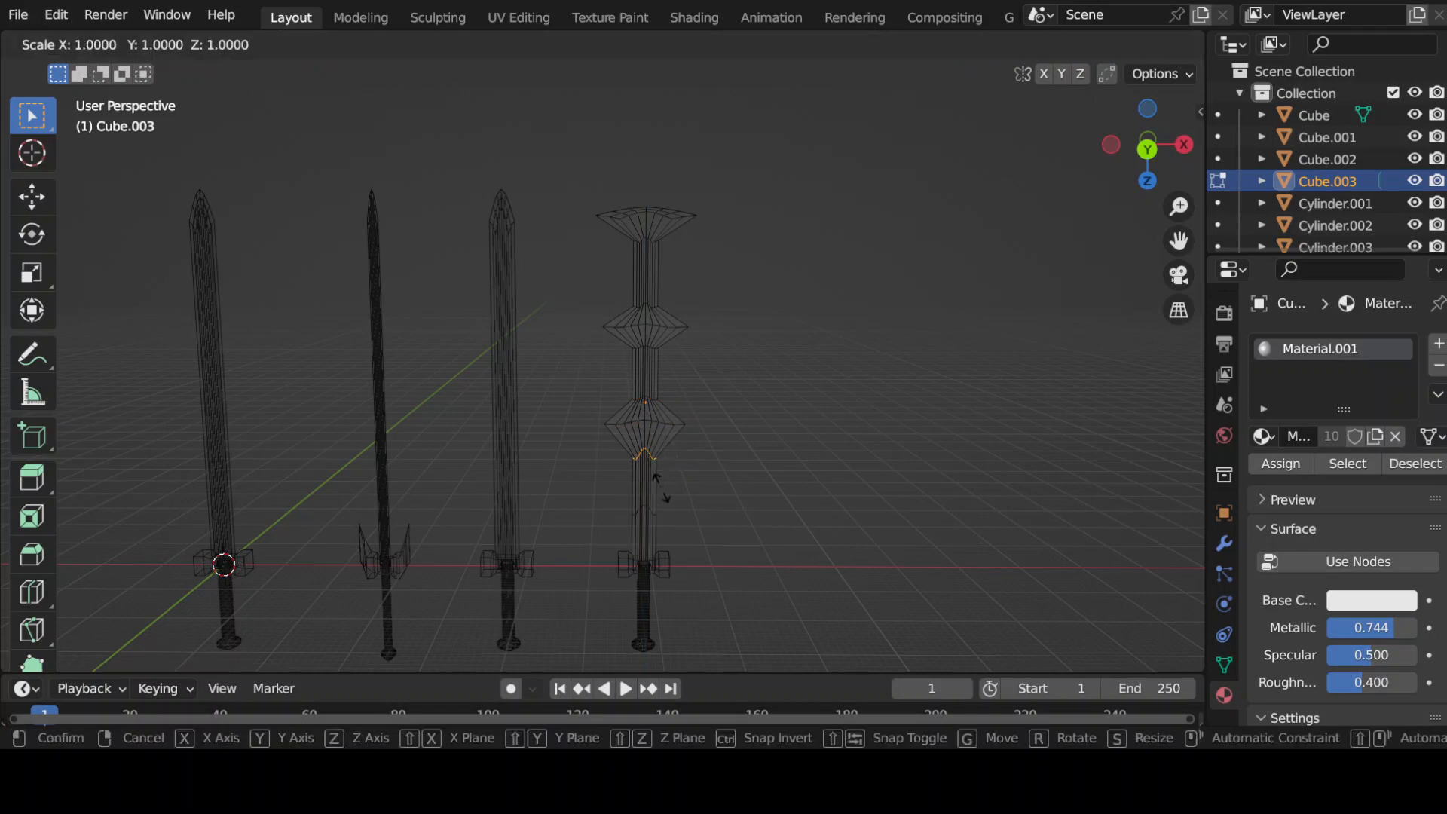
key(z)
click(646, 458)
key(g)
key(z)
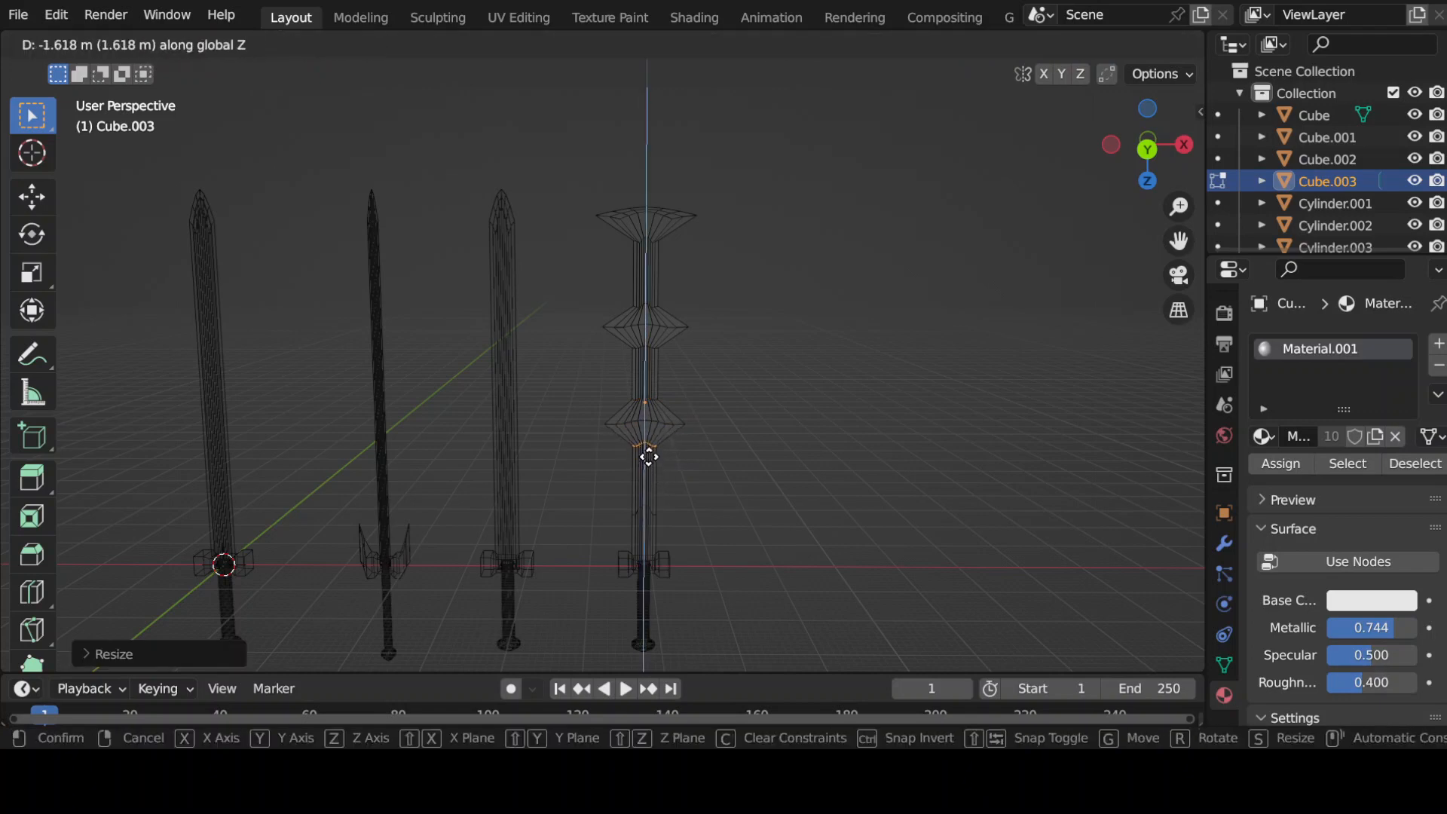
click(648, 455)
Select the new flare's widest loop and narrow it along X by about 0.96
drag(579, 407, 717, 434)
key(s)
key(x)
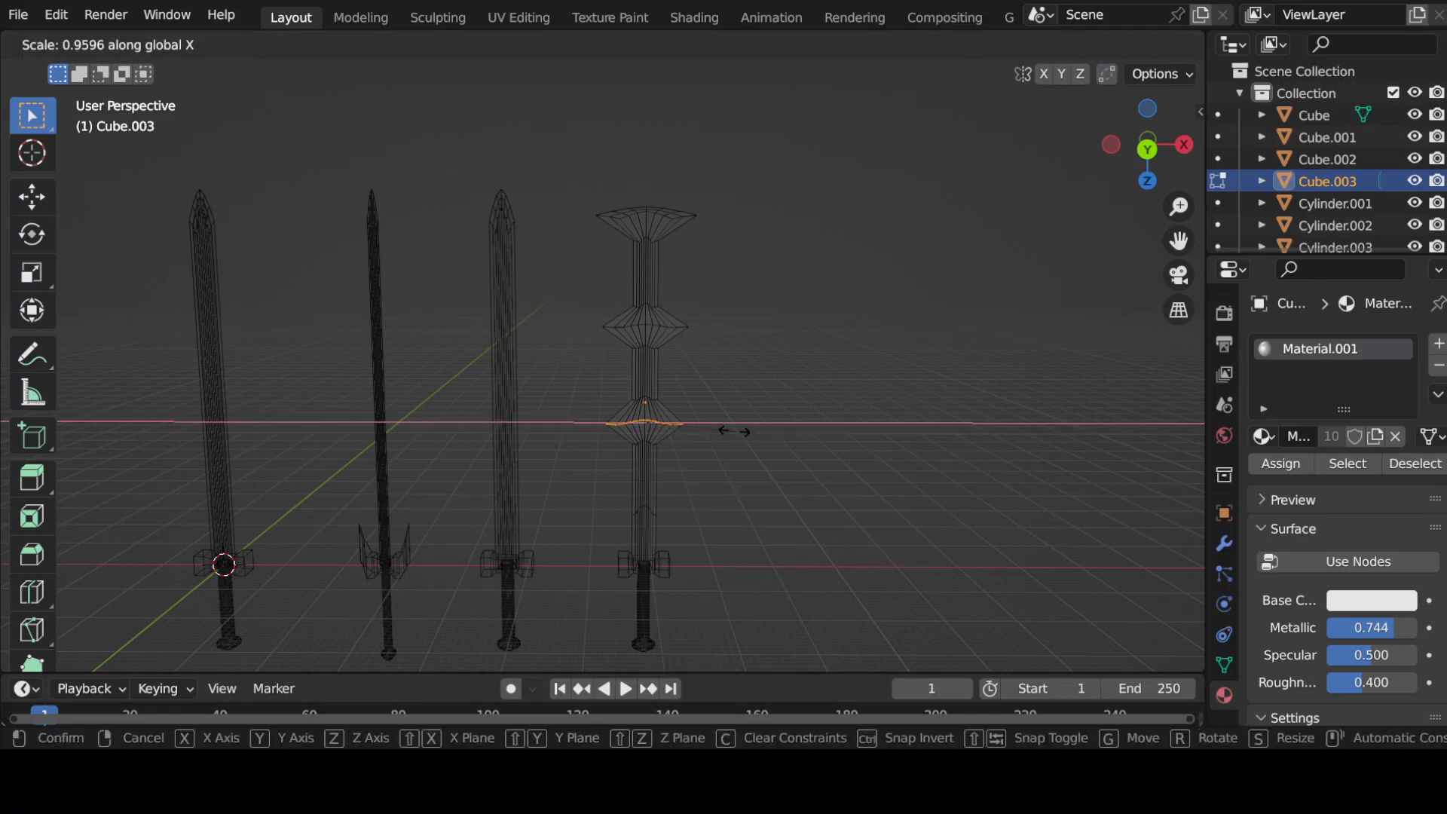
click(735, 431)
Add three loop cuts around the plain lower blade section between the lowest flare and the guard
middle_drag(722, 475, 746, 517)
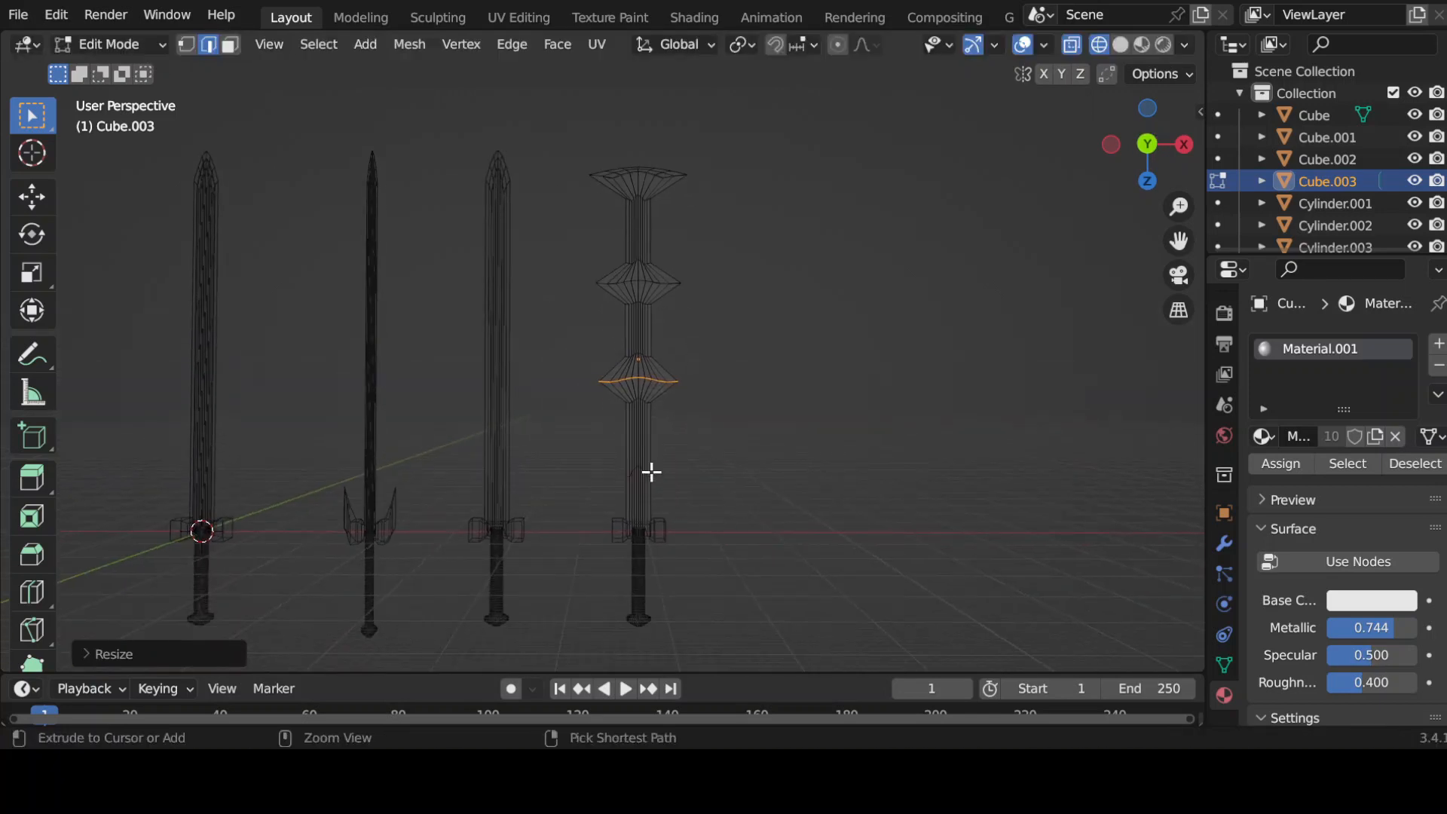
key(ctrl+r)
click(646, 430)
click(645, 430)
key(ctrl+r)
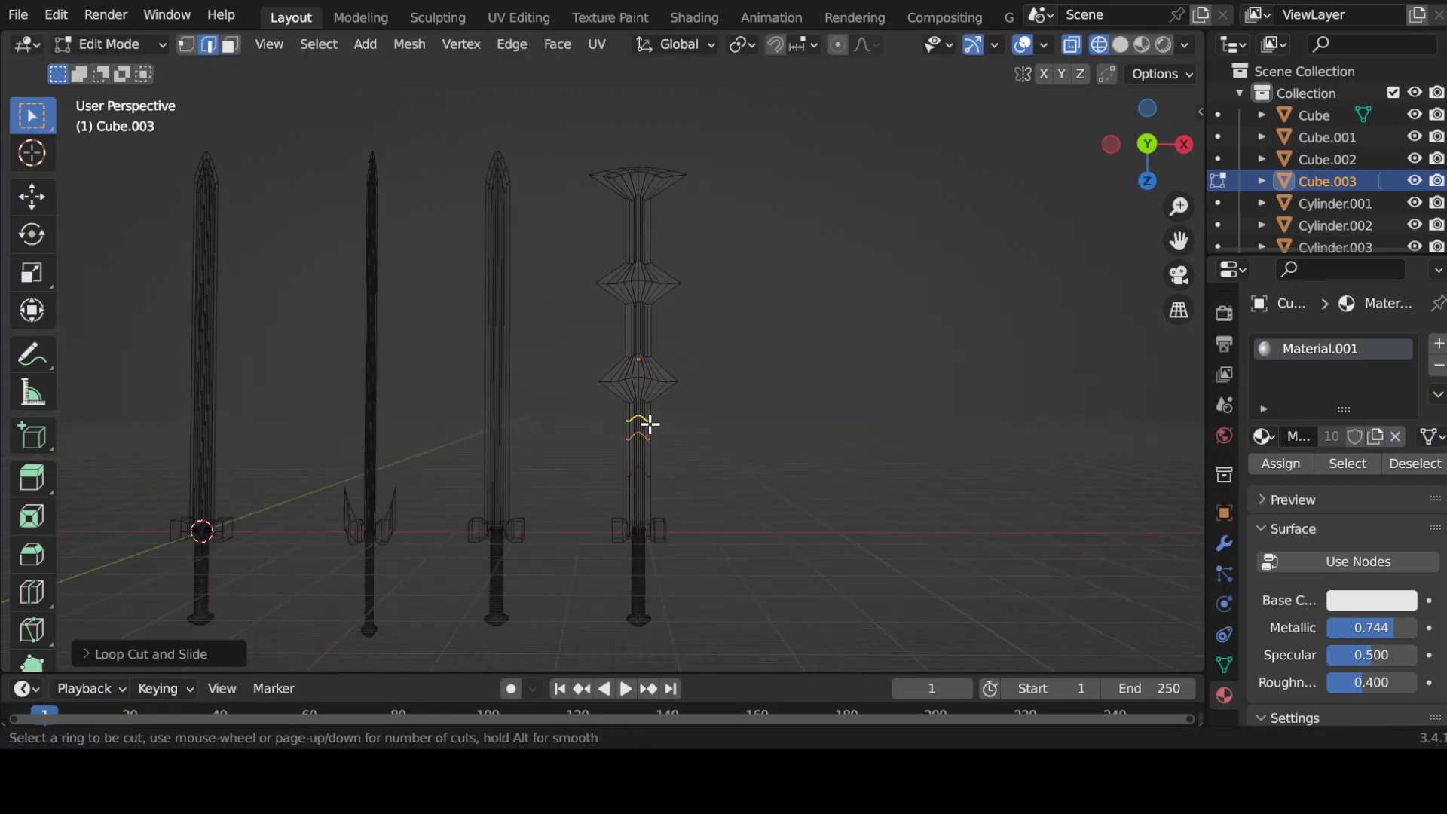
click(650, 425)
click(658, 424)
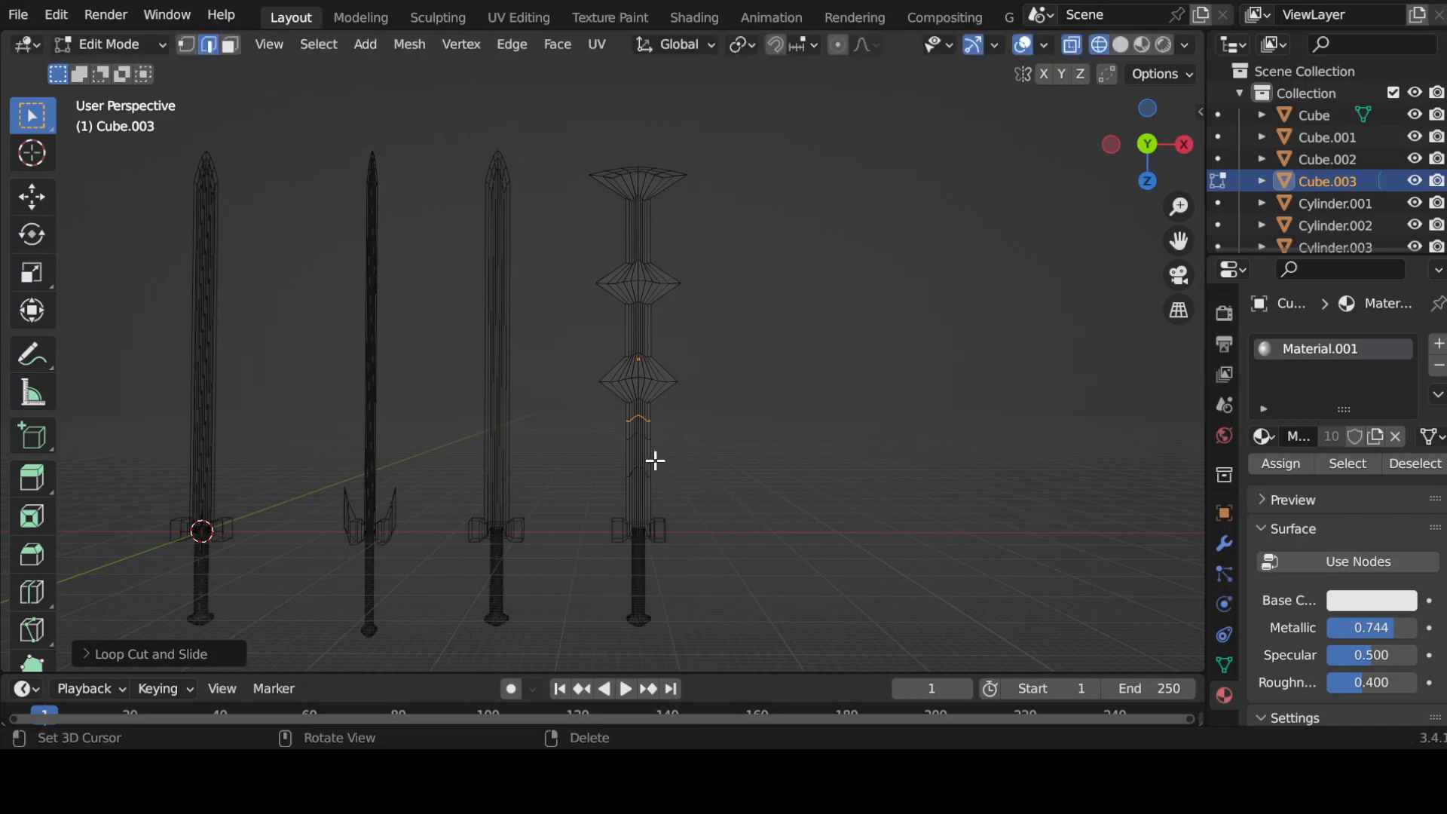
key(ctrl+r)
click(614, 432)
click(648, 439)
Widen the middle new loop along X by about 2.7 and move it about 2.4 m along Z toward the guard
key(s)
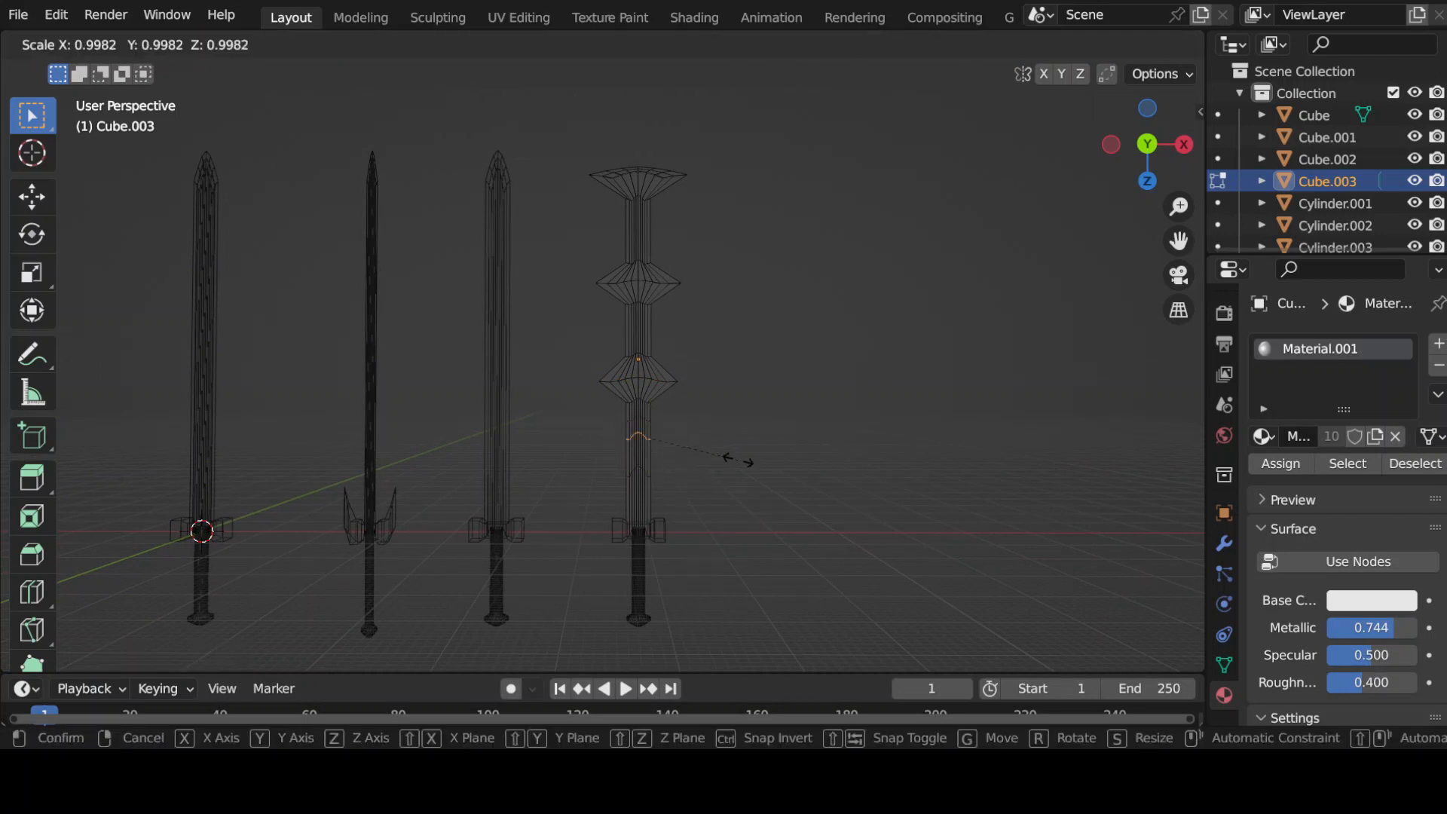
key(x)
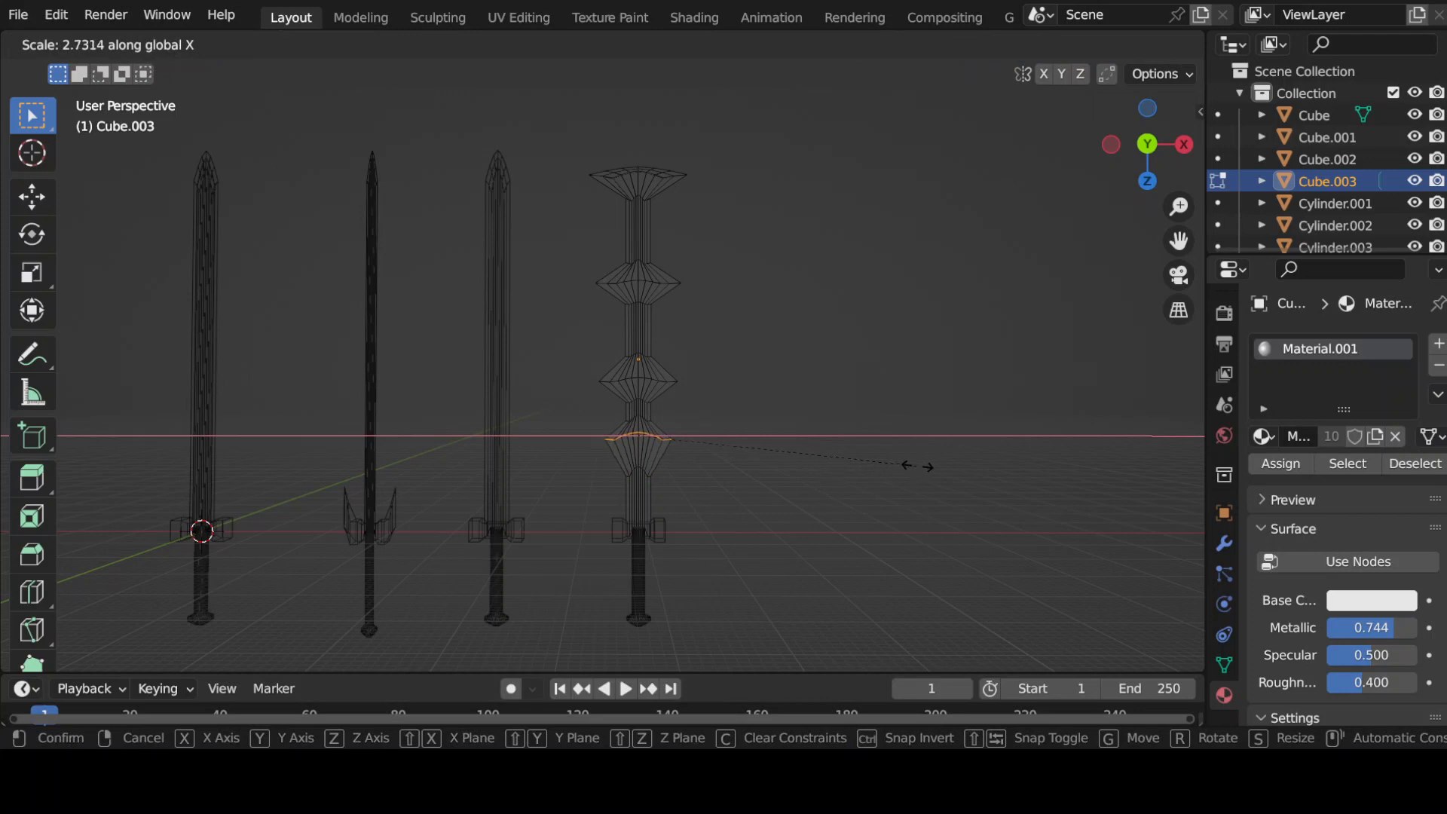
click(926, 463)
key(g)
key(z)
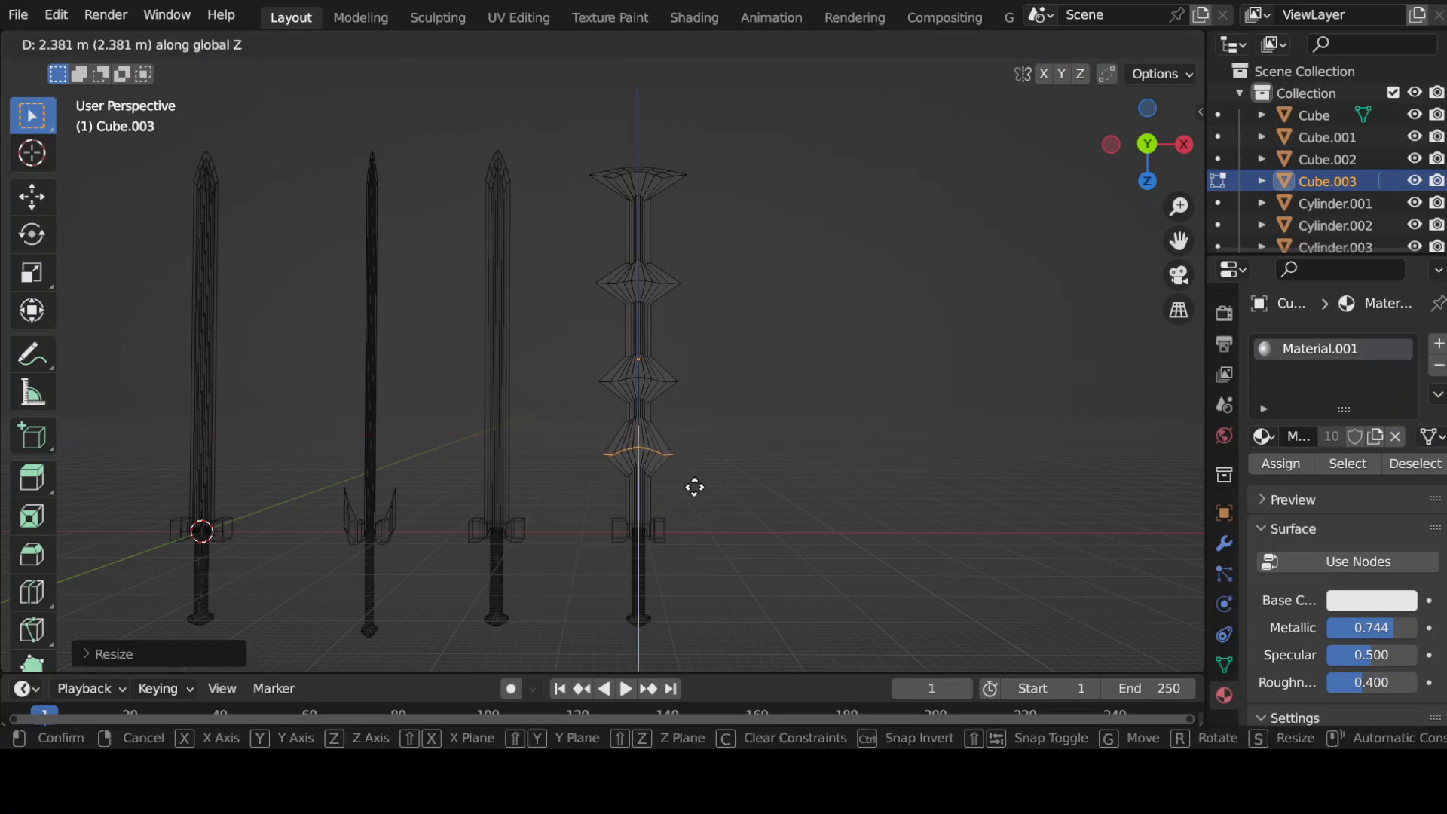
click(695, 488)
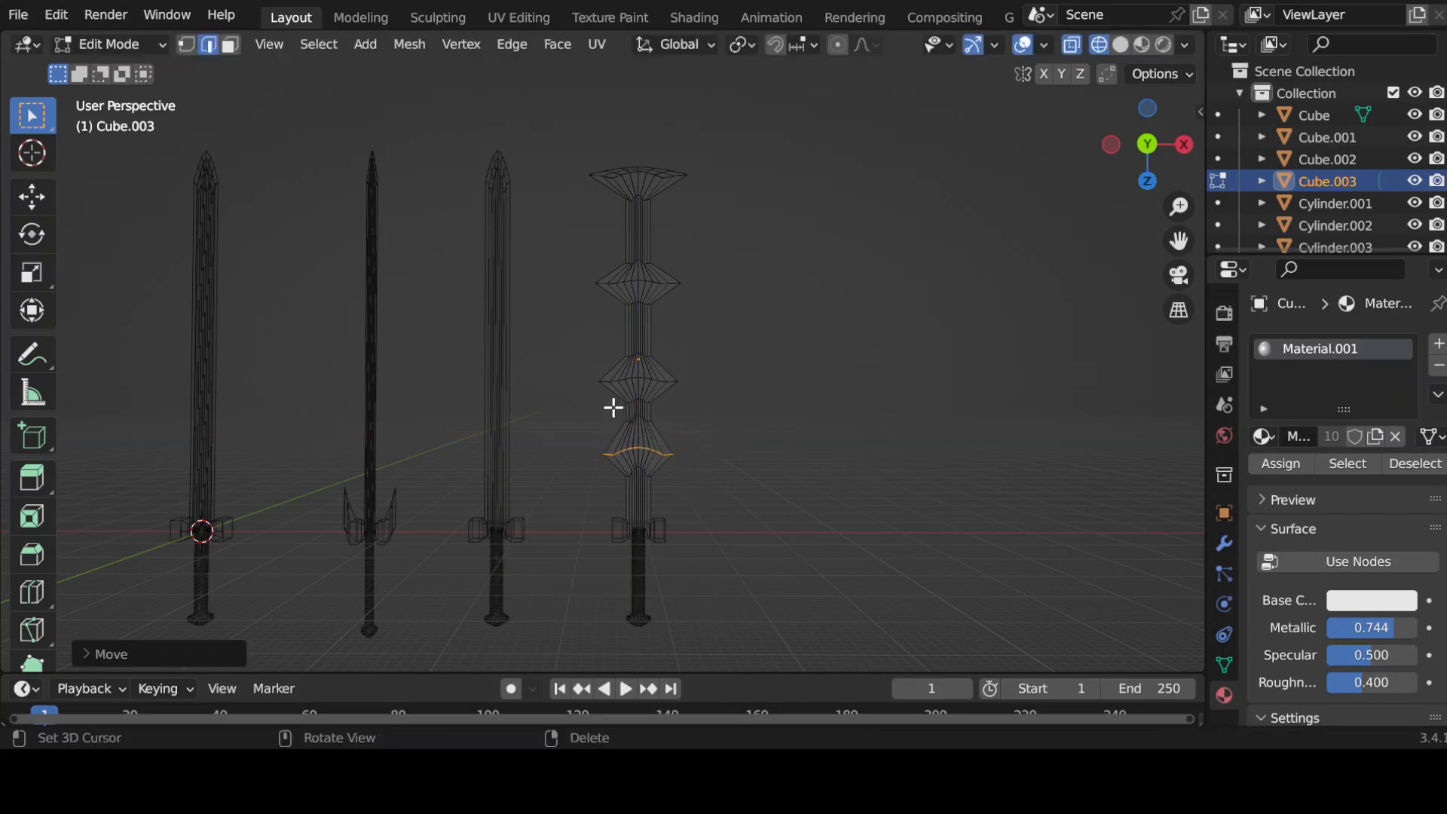
Select the loop just above the lowest flare and move it about 1.8 m along Z toward the flare
drag(610, 407, 663, 430)
key(g)
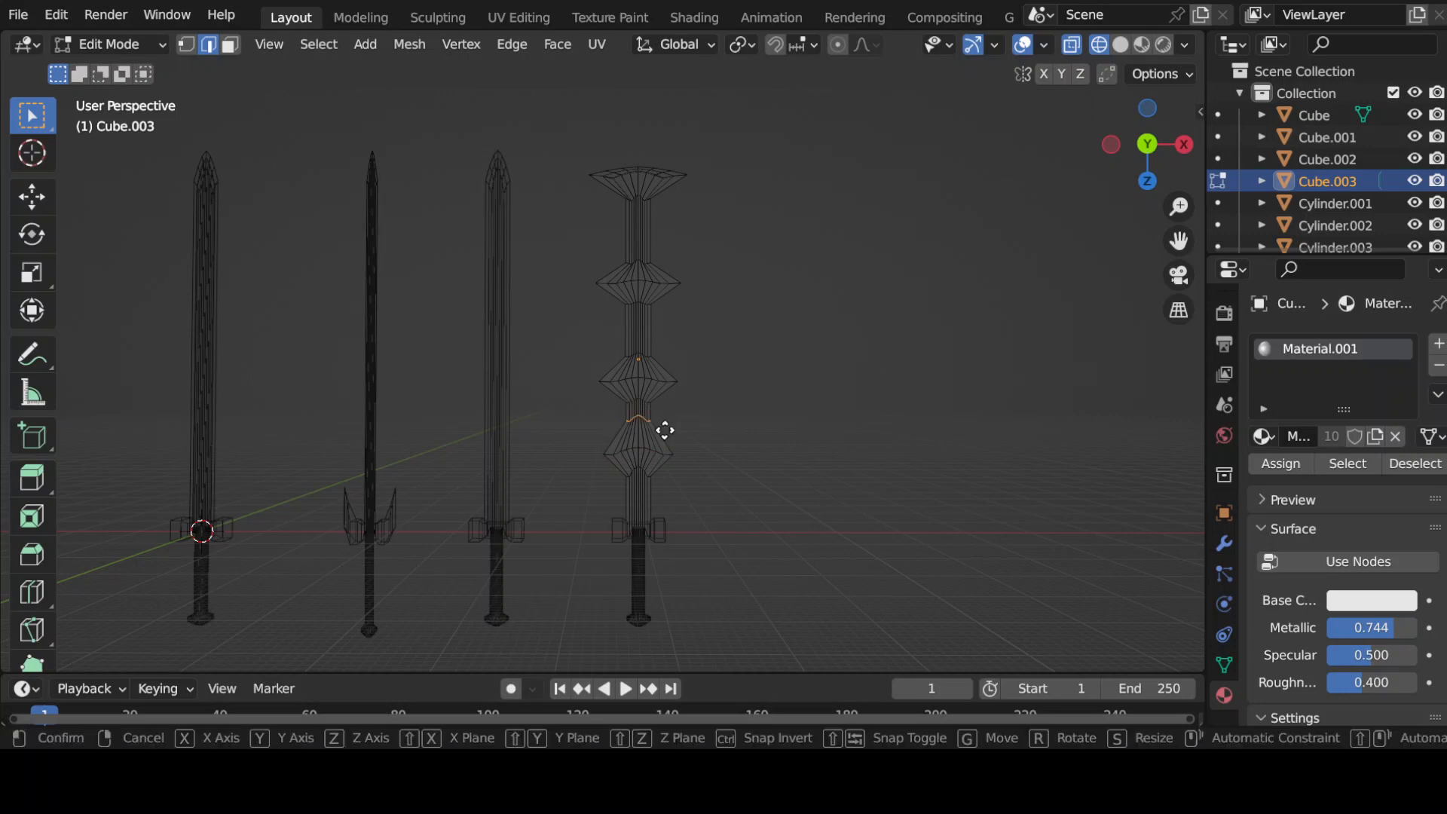
key(z)
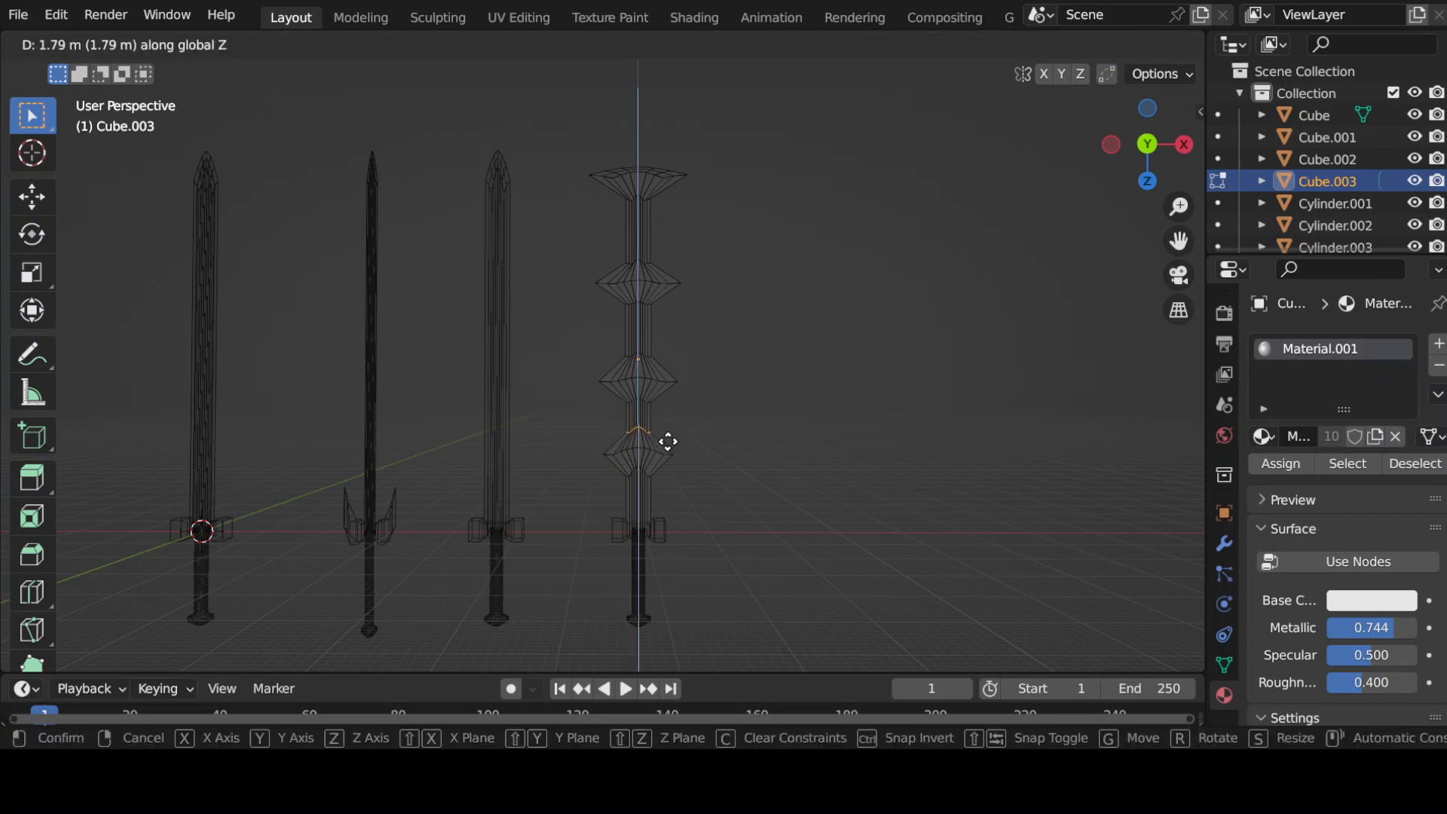
click(668, 441)
middle_drag(746, 449, 741, 452)
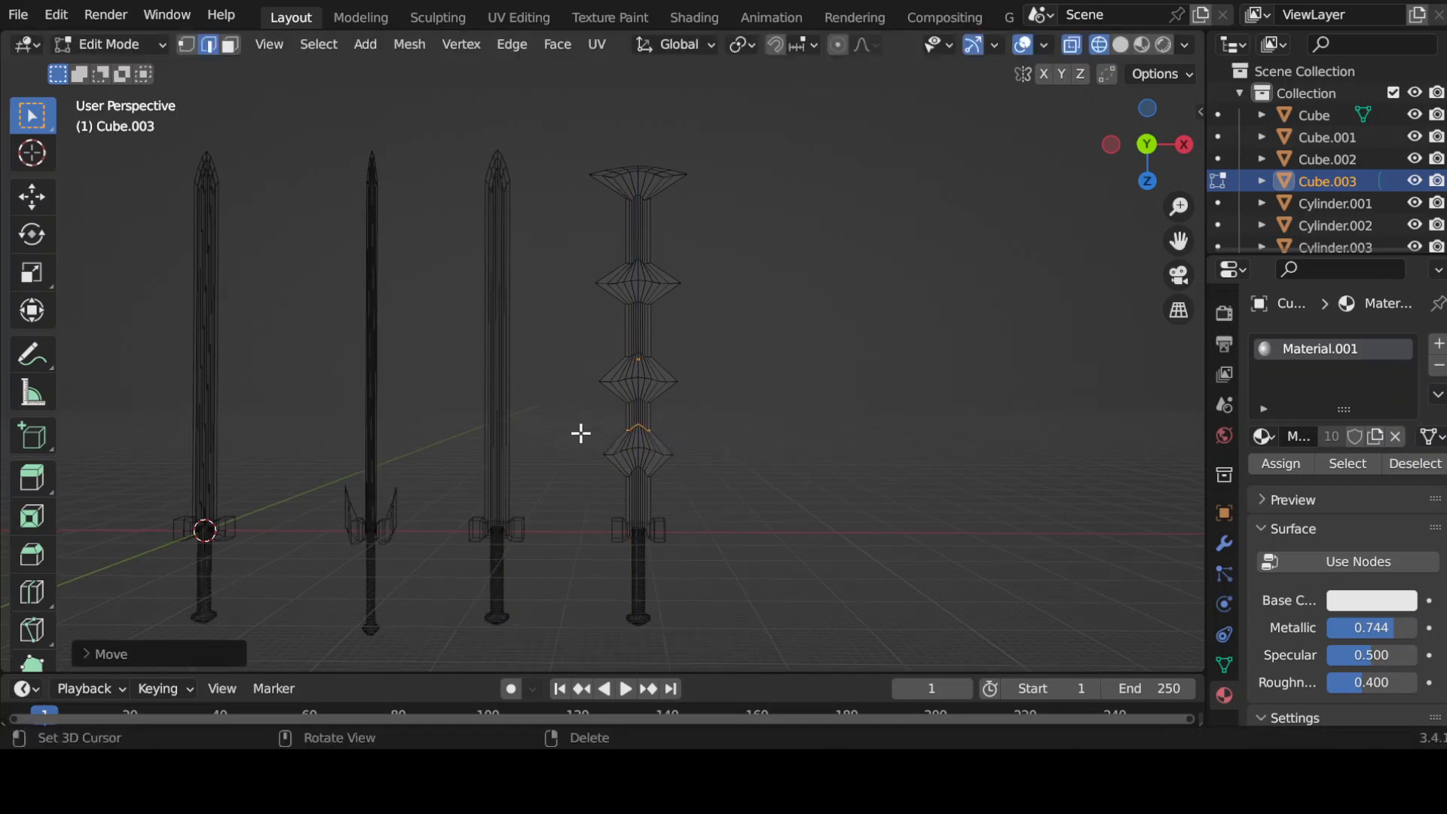
Select the lowest flare's widest loop, flatten it along Z and widen it along X by about 1.17
drag(581, 433, 708, 455)
key(s)
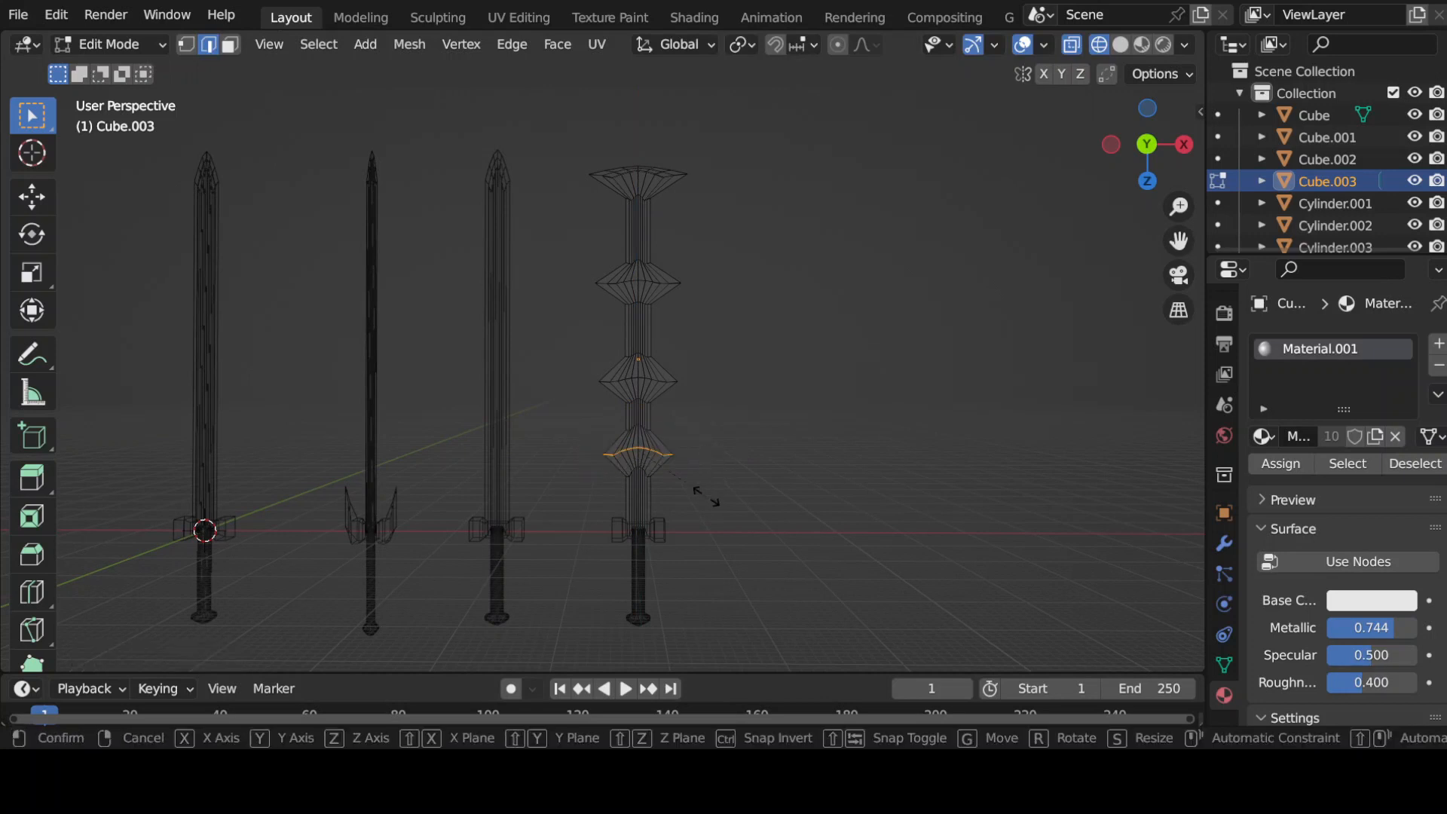
key(z)
click(685, 484)
key(s)
key(z)
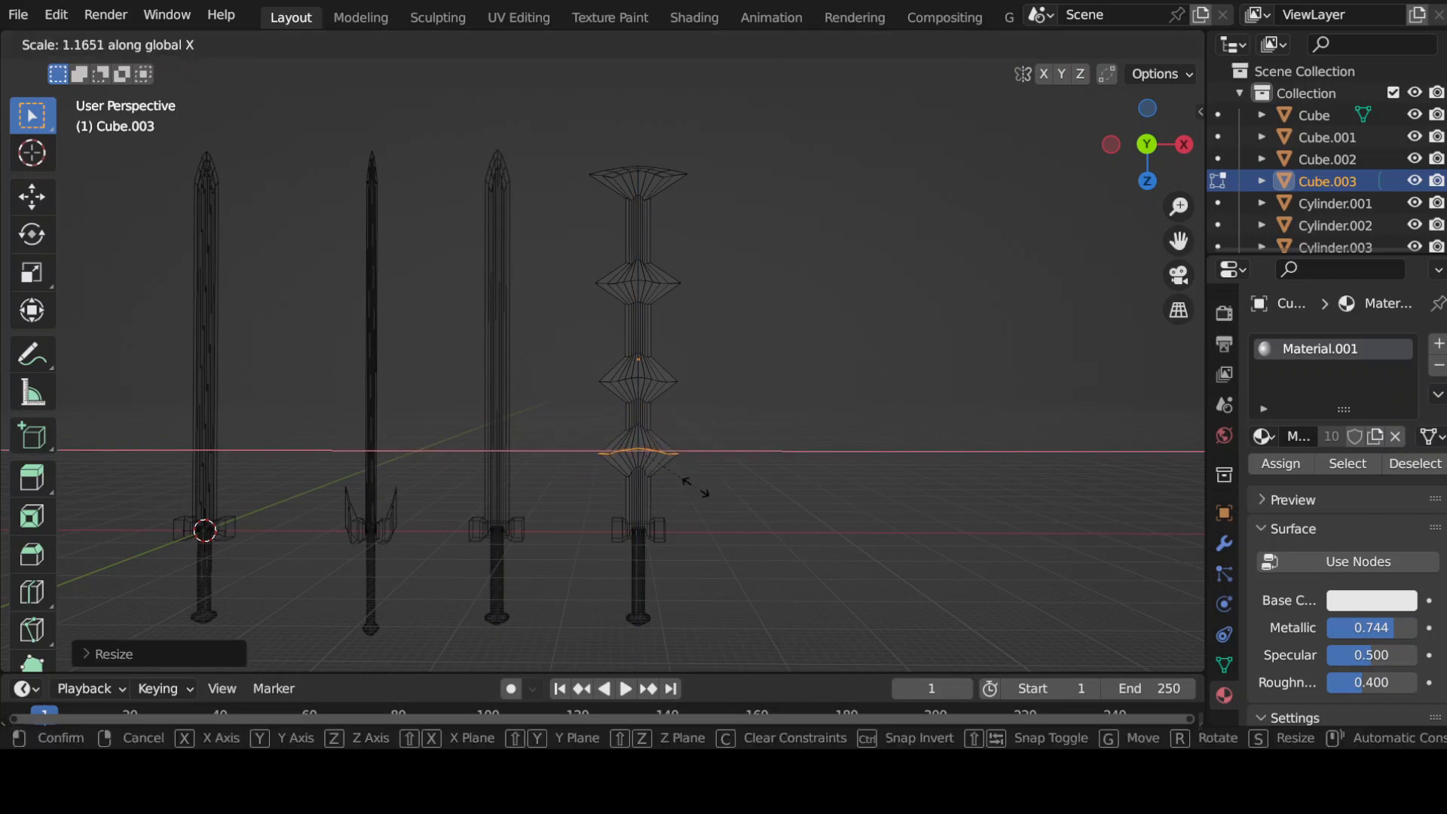
click(693, 484)
Leave mesh editing and join the multi-flared blade with its handle and guard into one object
key(Tab)
middle_drag(695, 485, 733, 414)
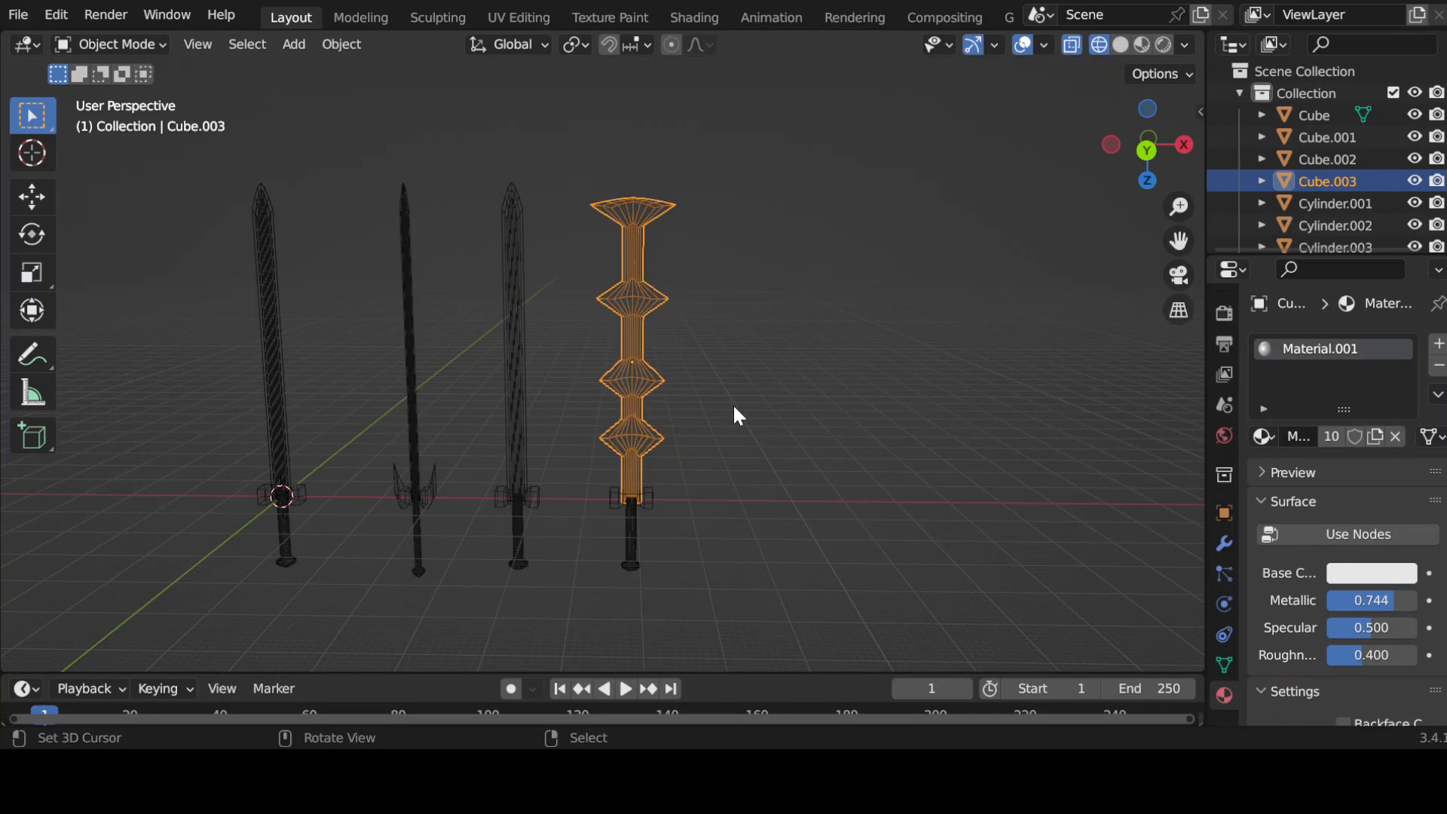
shift+click(640, 500)
key(ctrl+j)
Select the blade of the third sword in the row
click(487, 423)
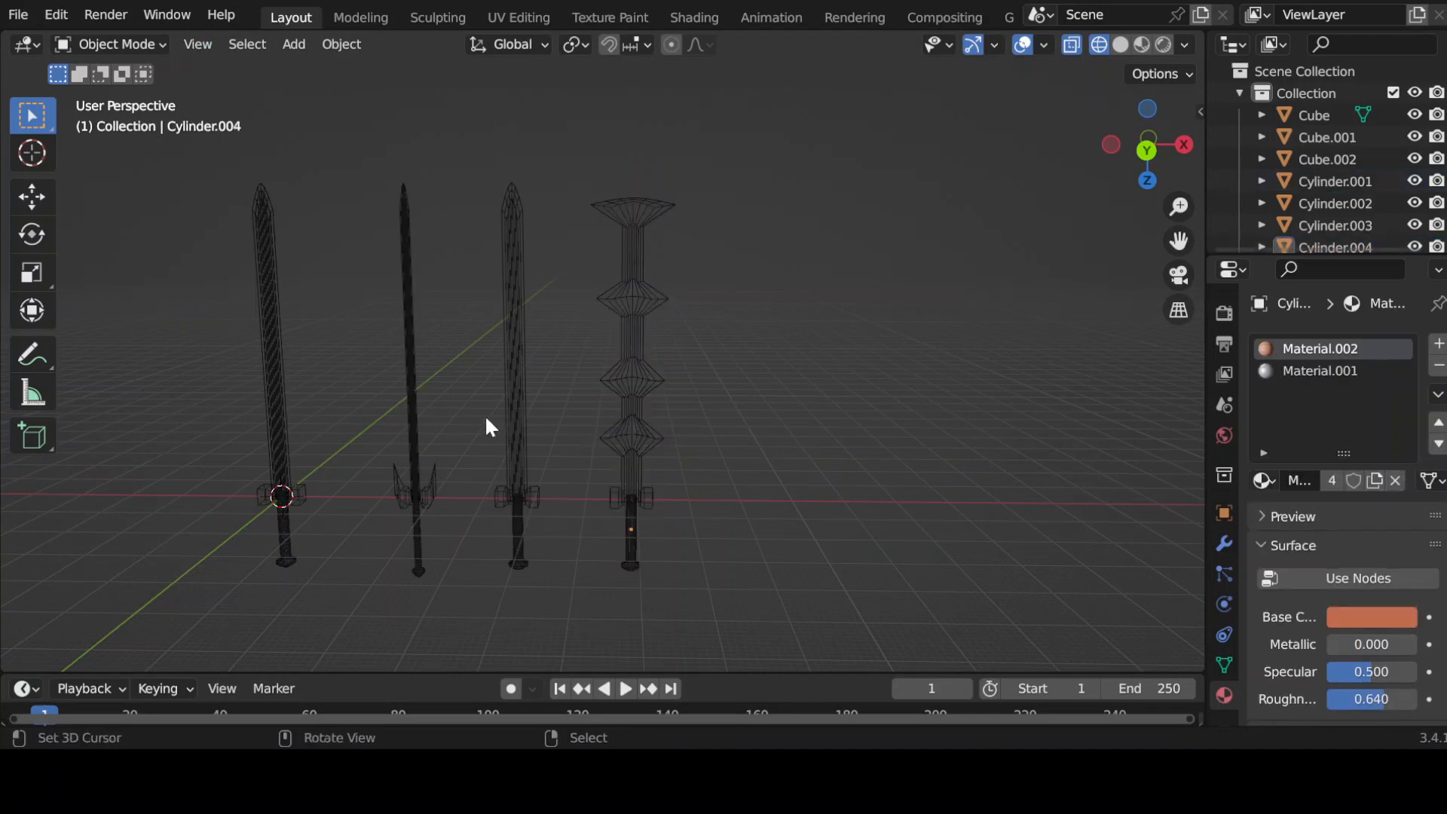
click(517, 488)
middle_drag(517, 488, 643, 359)
key(Tab)
key(ctrl+r)
scroll(633, 438, up, 1)
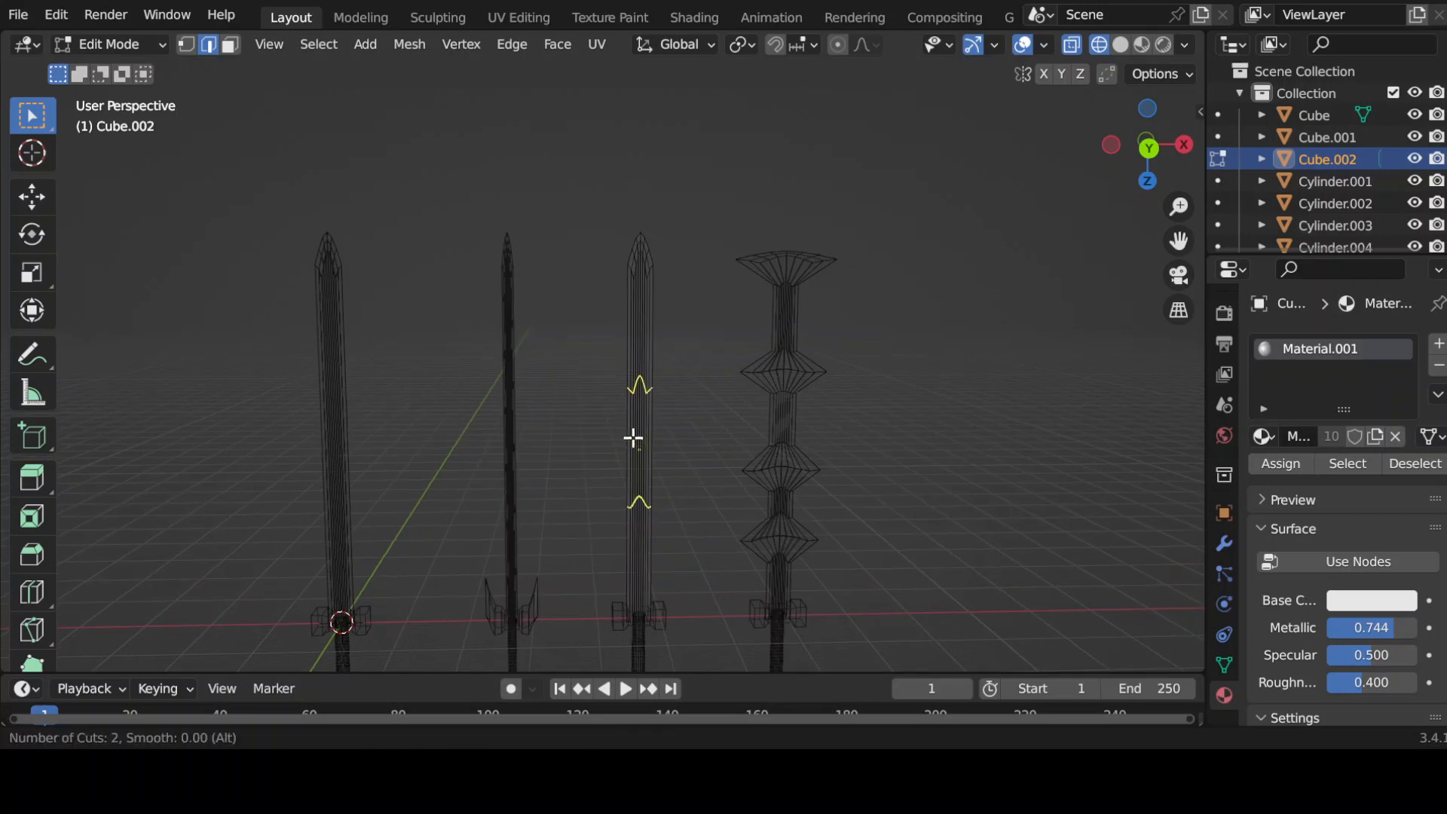
key(Escape)
key(Tab)
Add the third sword's handle and guard to the selection, duplicate the whole sword and place the copy beyond the multi-flared sword
shift+middle_drag(641, 620, 632, 571)
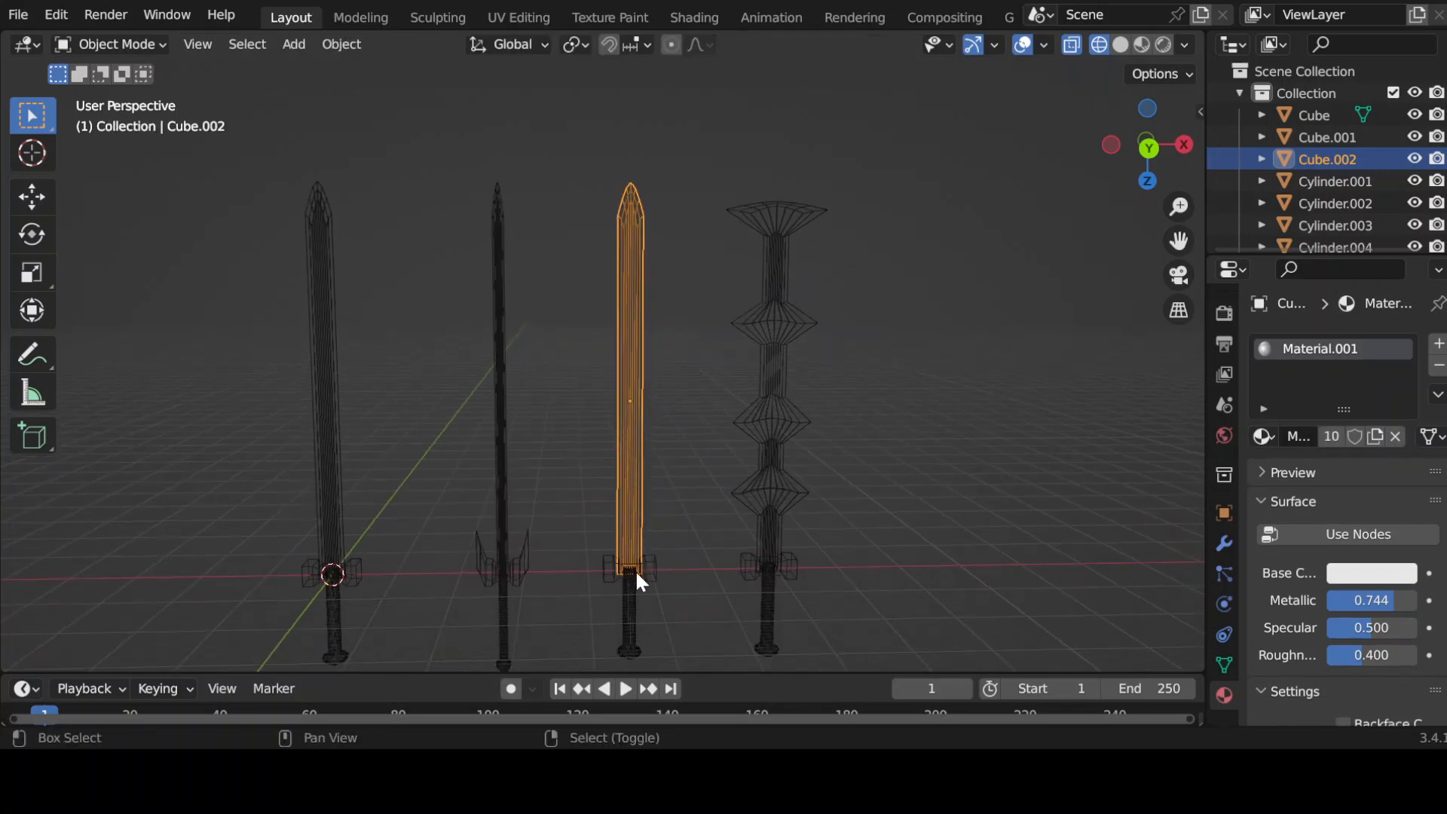
shift+right_click(631, 571)
key(shift+d)
click(1011, 544)
Edit the third sword's blade, select its tip and enlarge the tip uniformly to about double size
click(644, 404)
key(Tab)
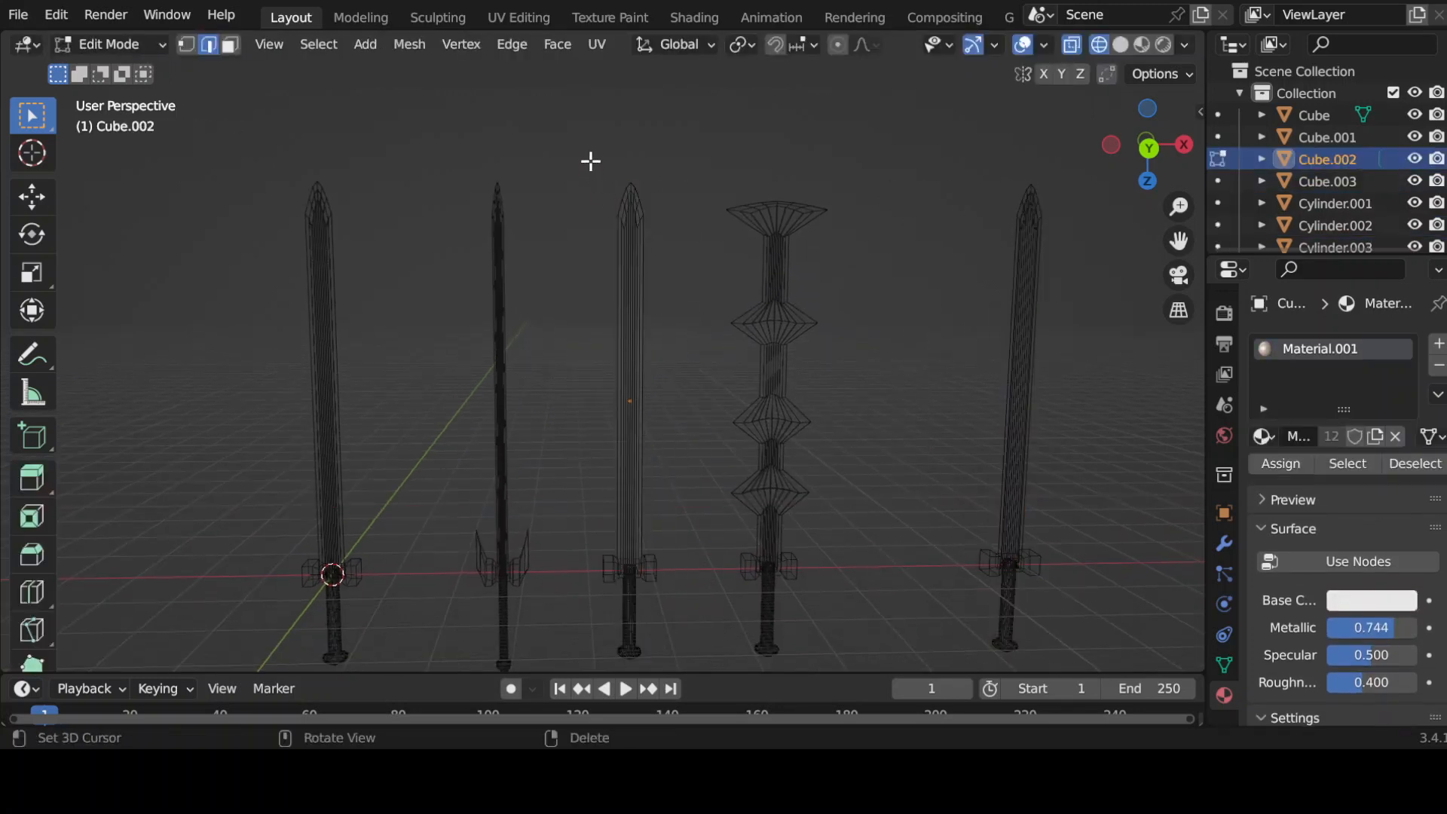
drag(592, 158, 661, 255)
key(s)
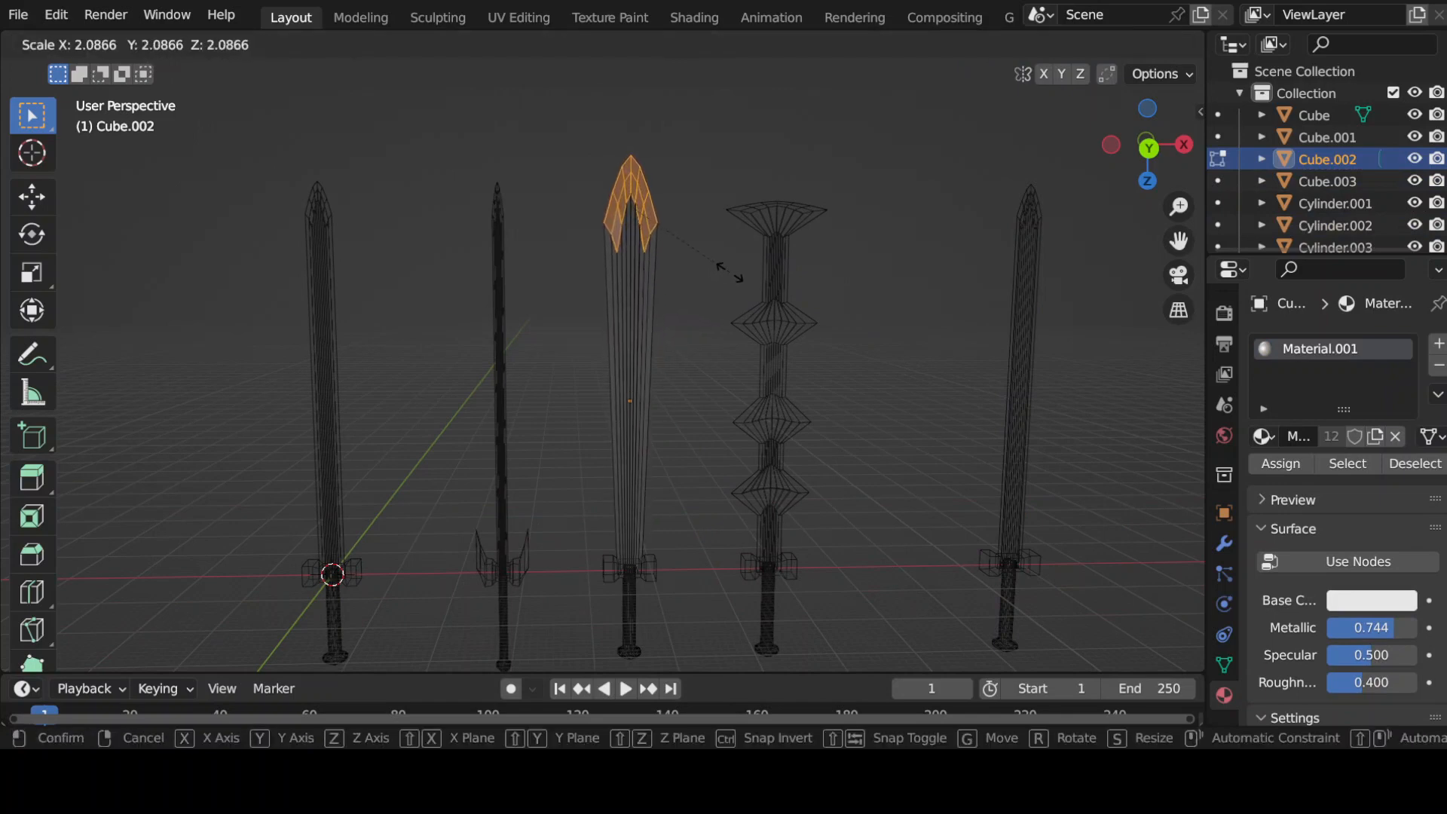
click(716, 270)
Stretch the enlarged tip along Z into a longer point and return to object mode
key(s)
key(z)
click(638, 425)
key(Tab)
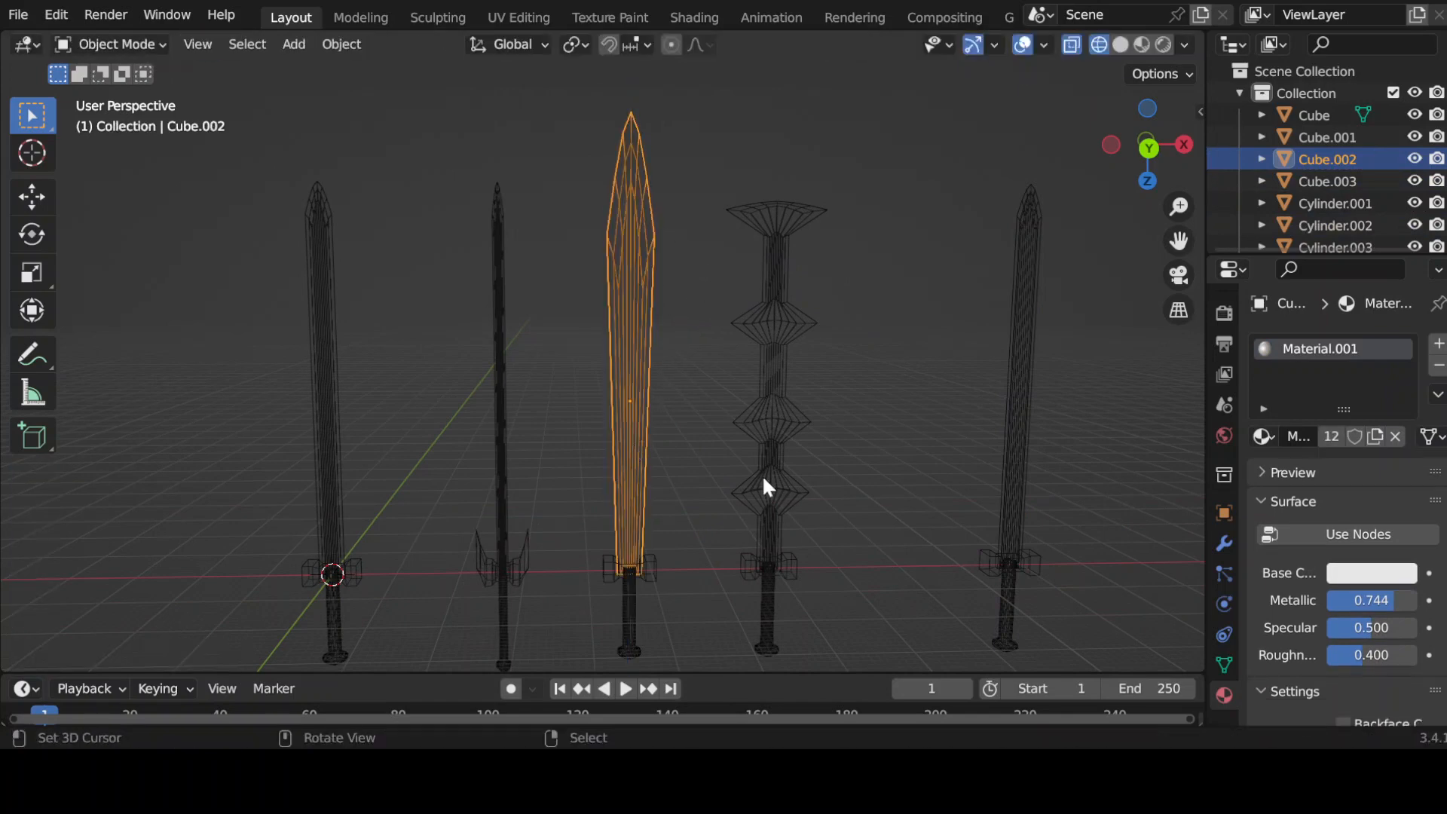
Lengthen the third sword's handle and guard along Z by about 1.5 and move them down to the blade's base
click(663, 570)
key(s)
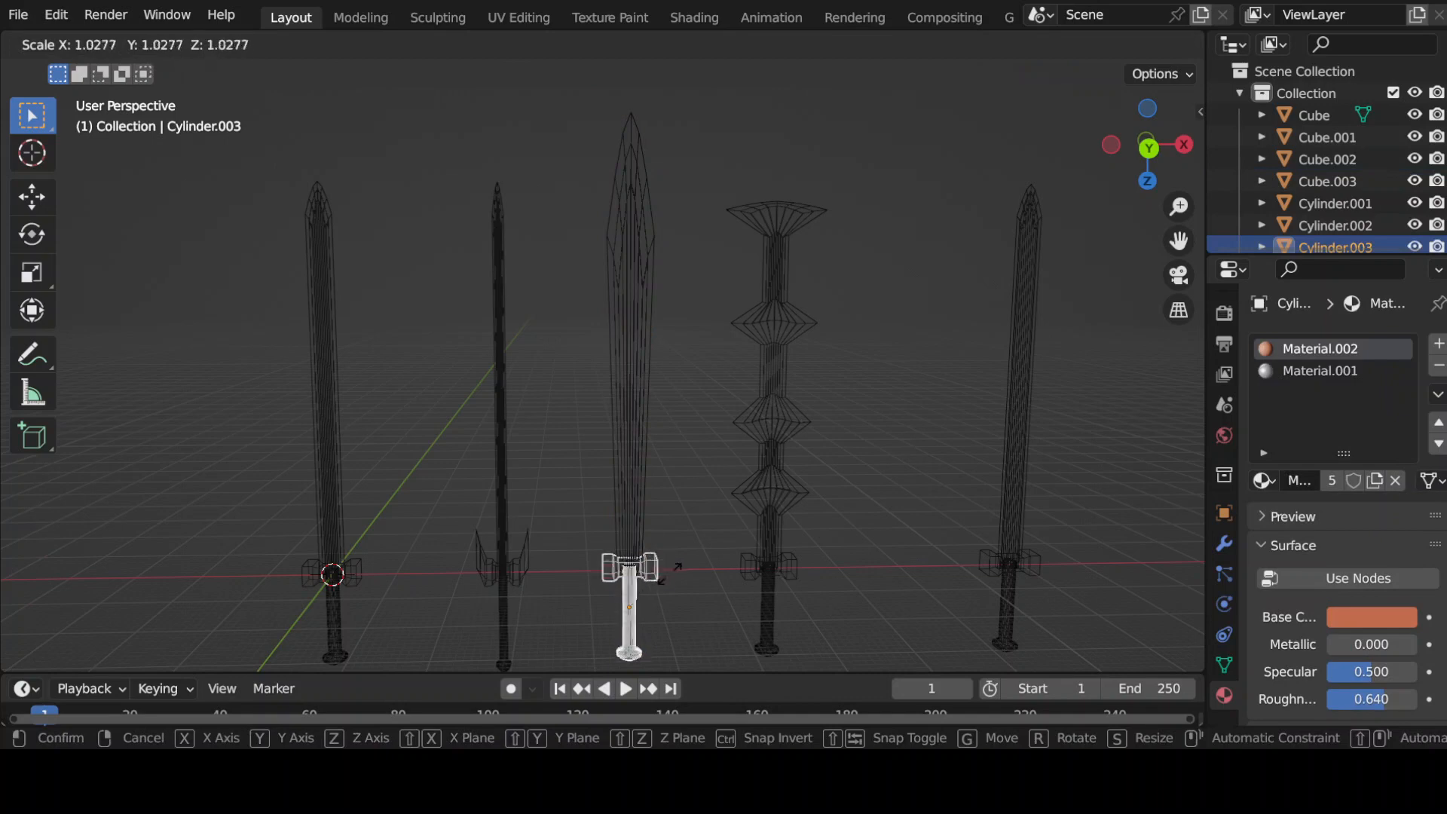
key(z)
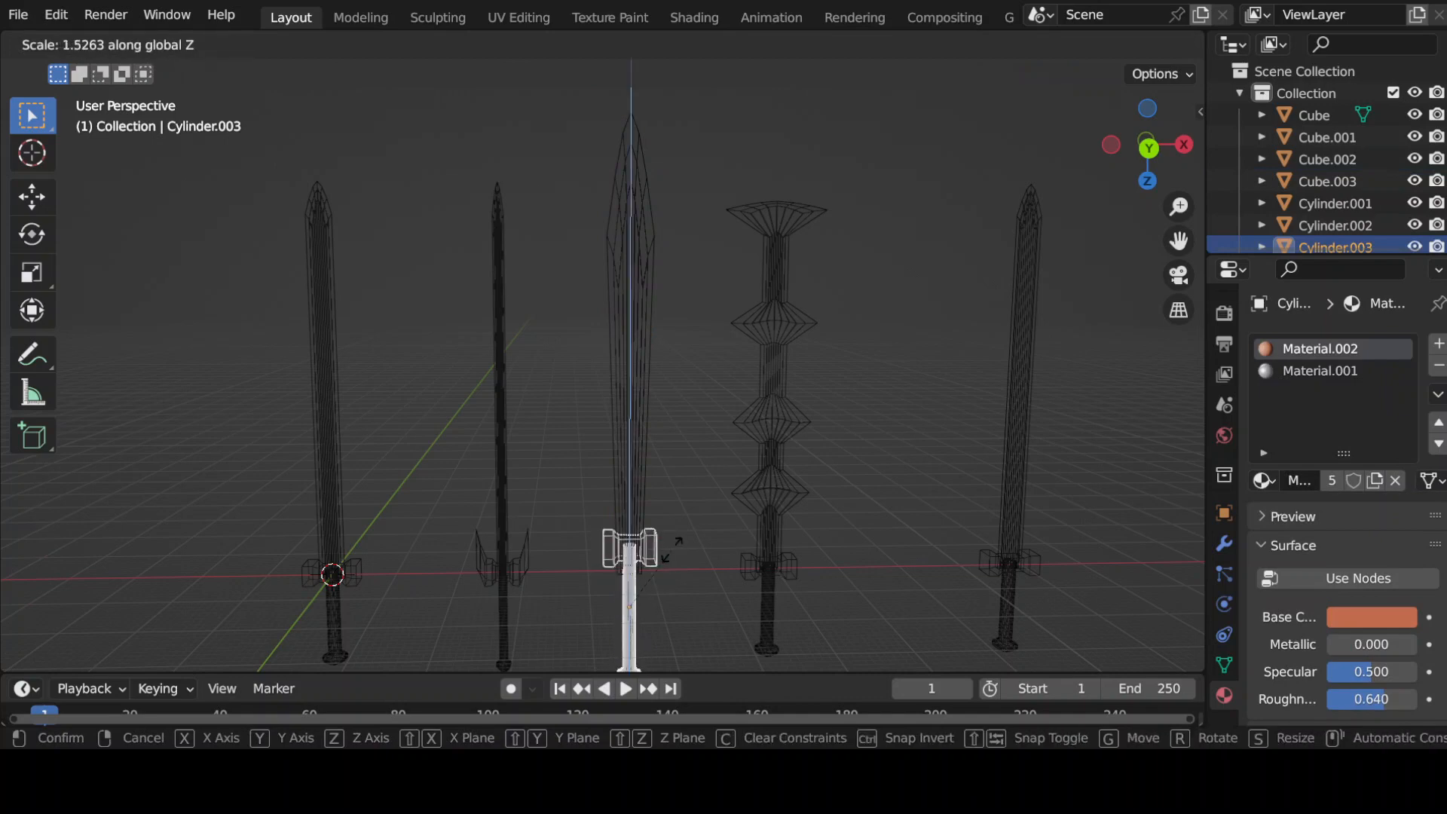
click(668, 554)
key(g)
key(z)
click(668, 567)
click(685, 600)
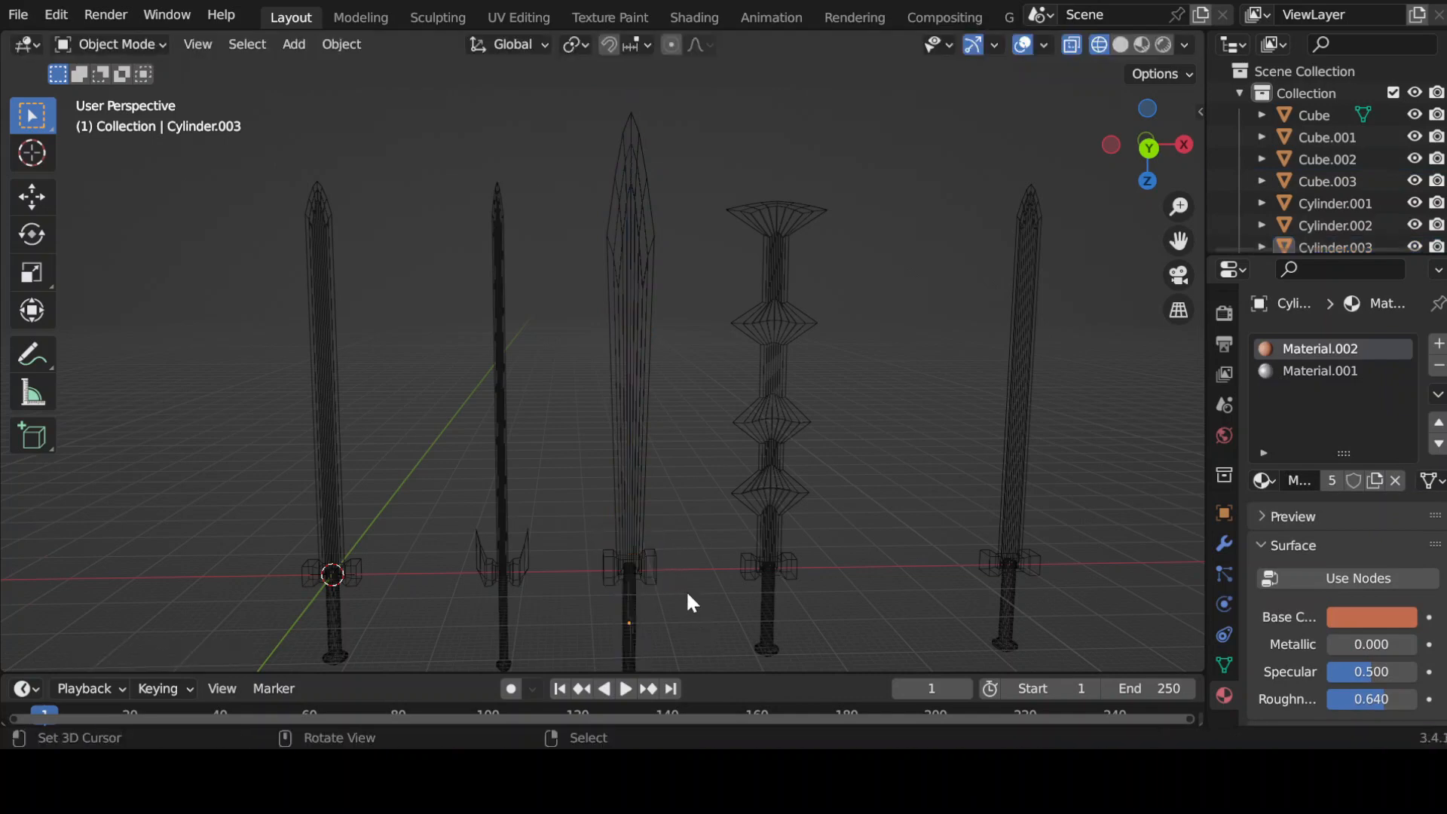
Select the third sword's handle and its blade and join them into one object
shift+middle_drag(684, 601, 628, 516)
click(559, 415)
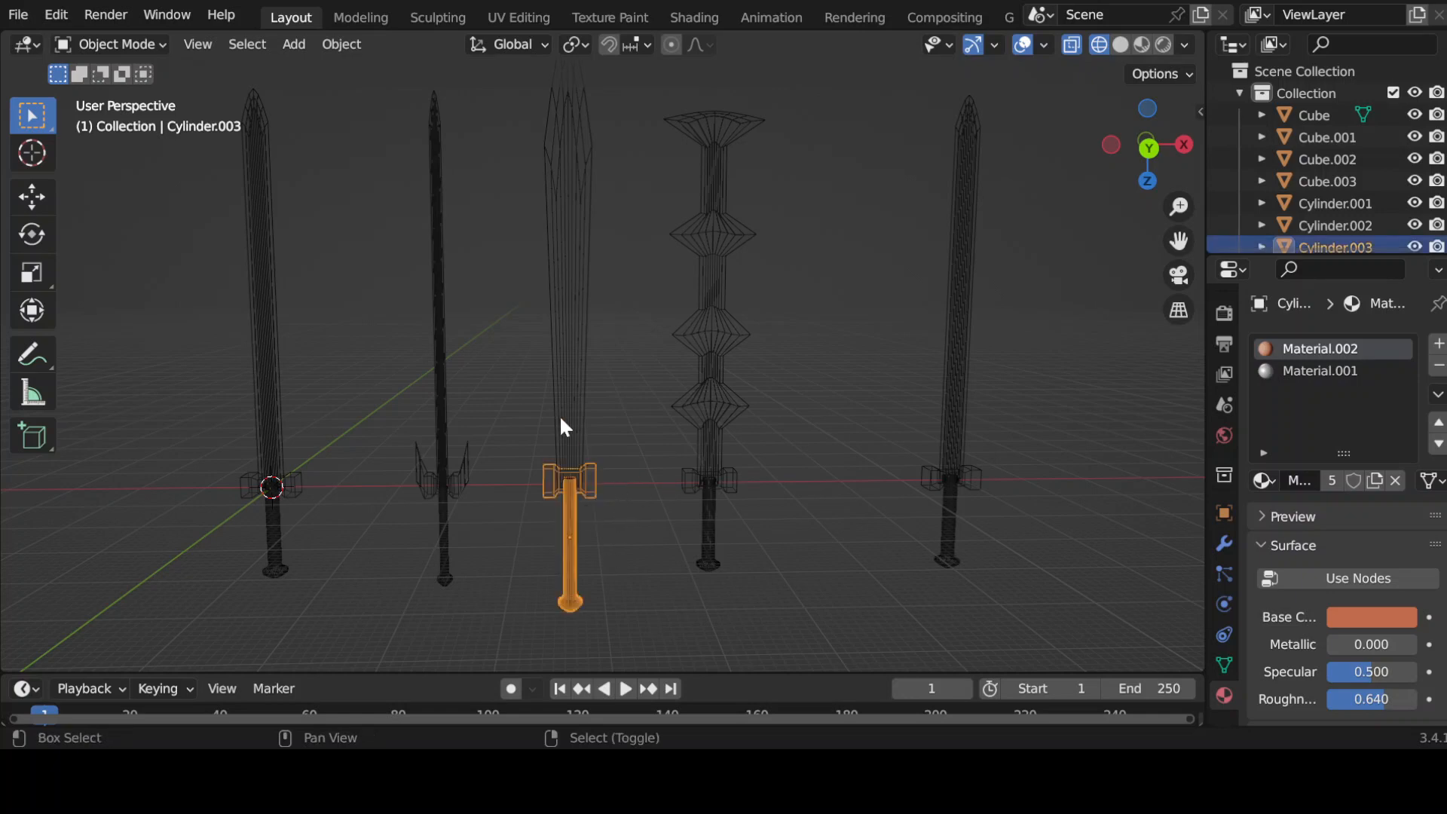
shift+click(559, 413)
shift+middle_drag(907, 500, 758, 431)
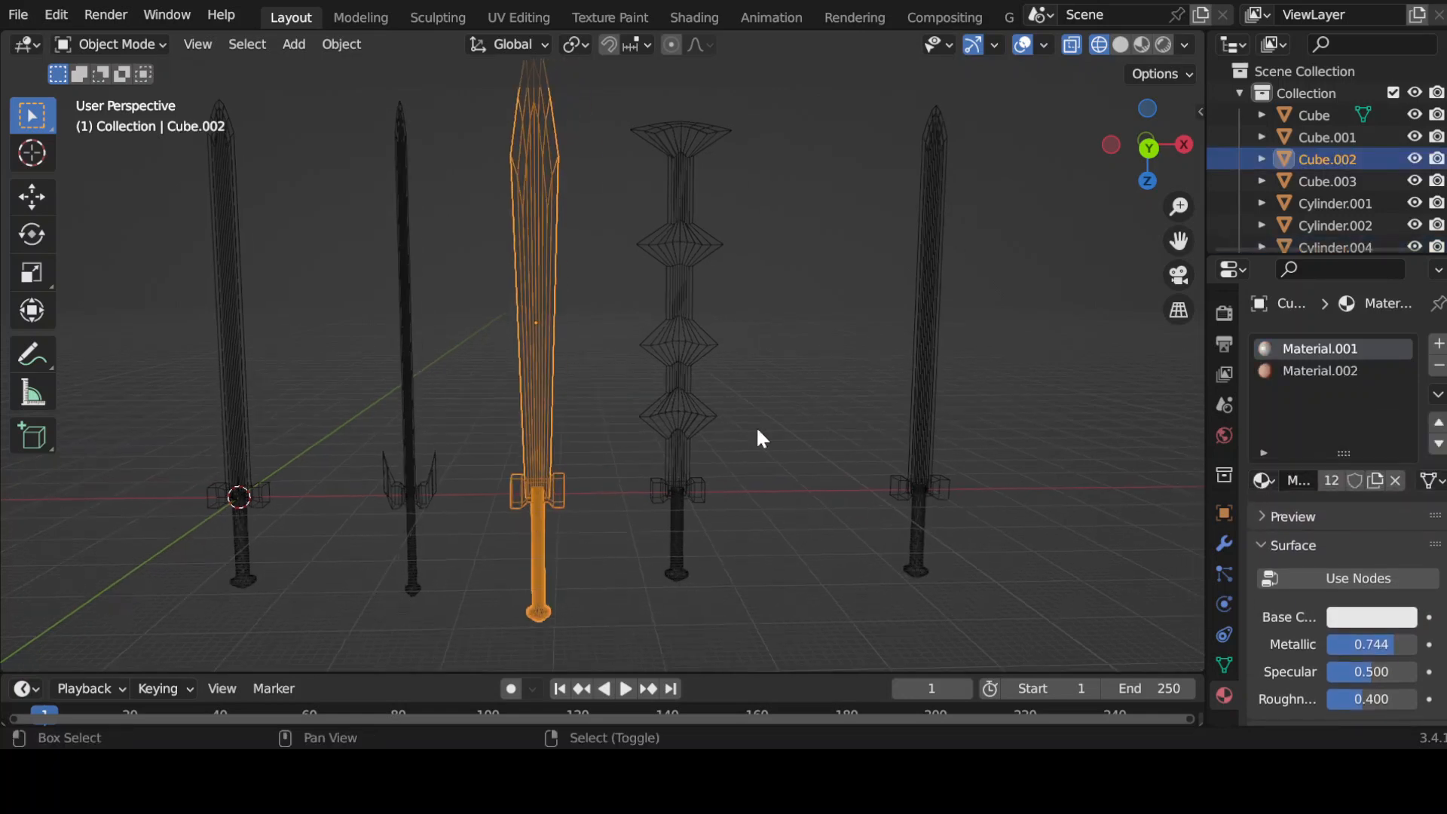
Select the second sword's blade together with its winged guard and handle and join them into one object
click(258, 499)
click(242, 450)
click(406, 482)
shift+click(409, 454)
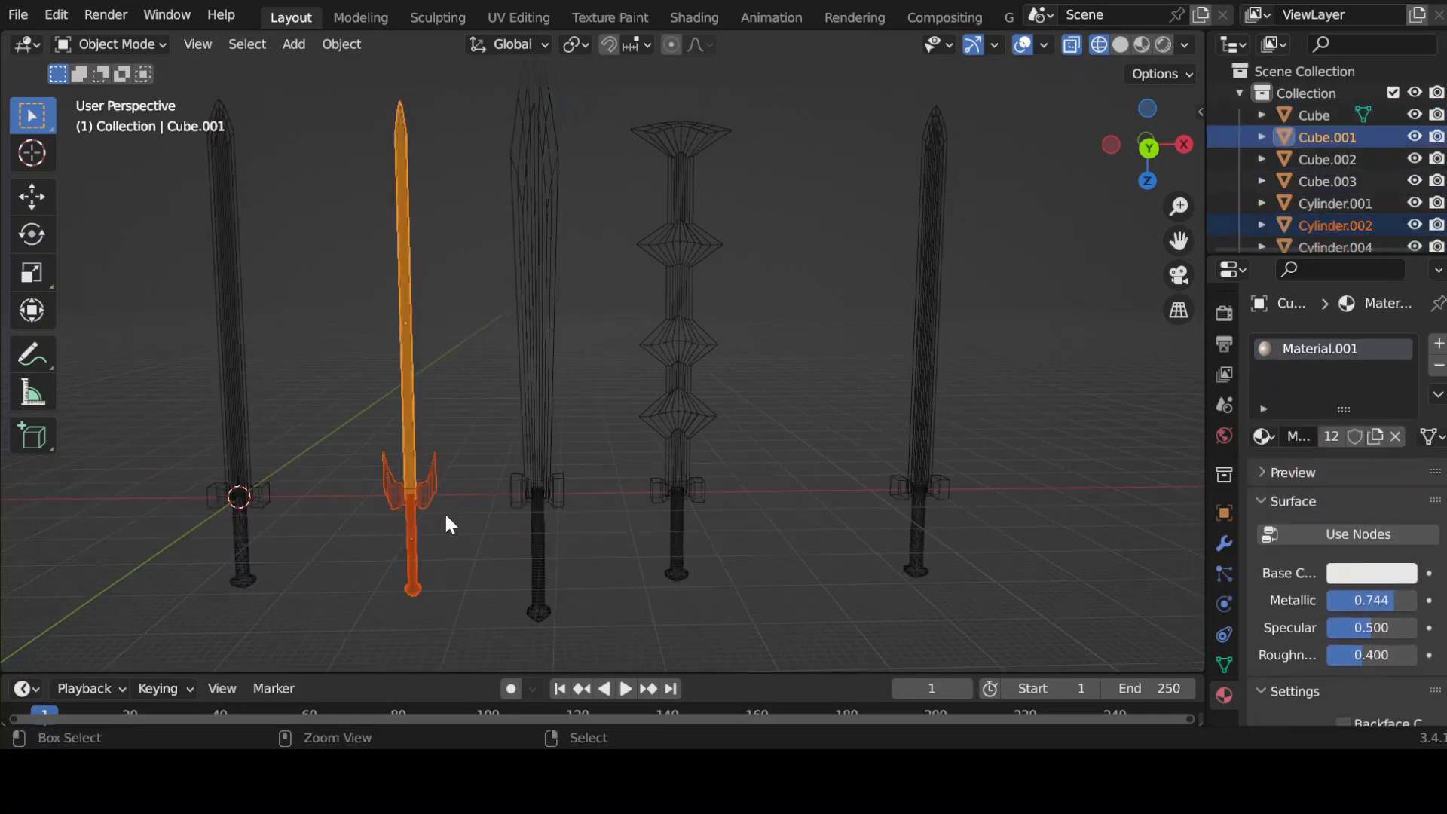
shift+click(408, 521)
key(ctrl+j)
Try rotating the second sword and the multi-flared sword to test whether each moves as one object, cancelling both rotations
key(r)
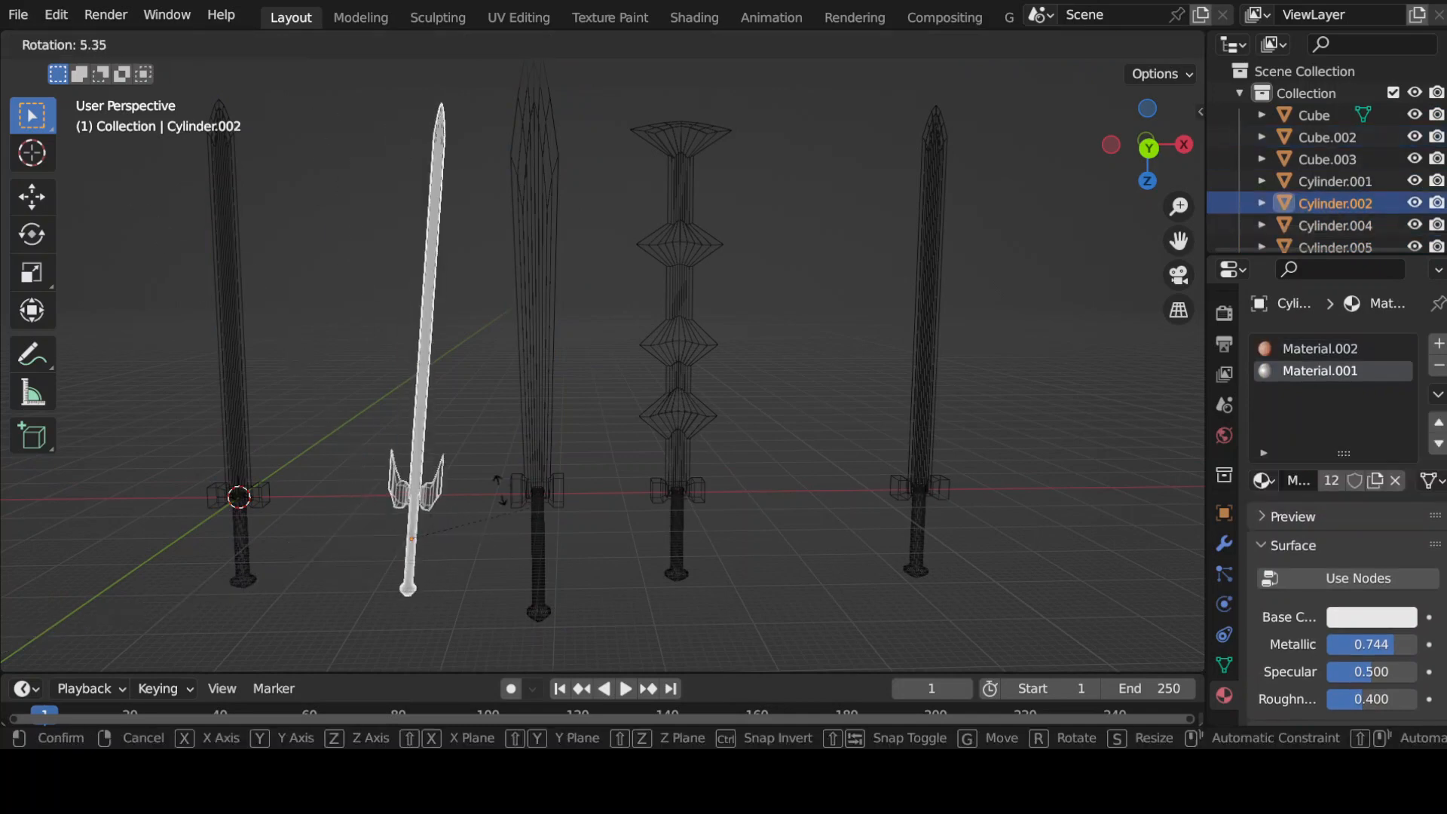
key(Escape)
click(690, 473)
key(r)
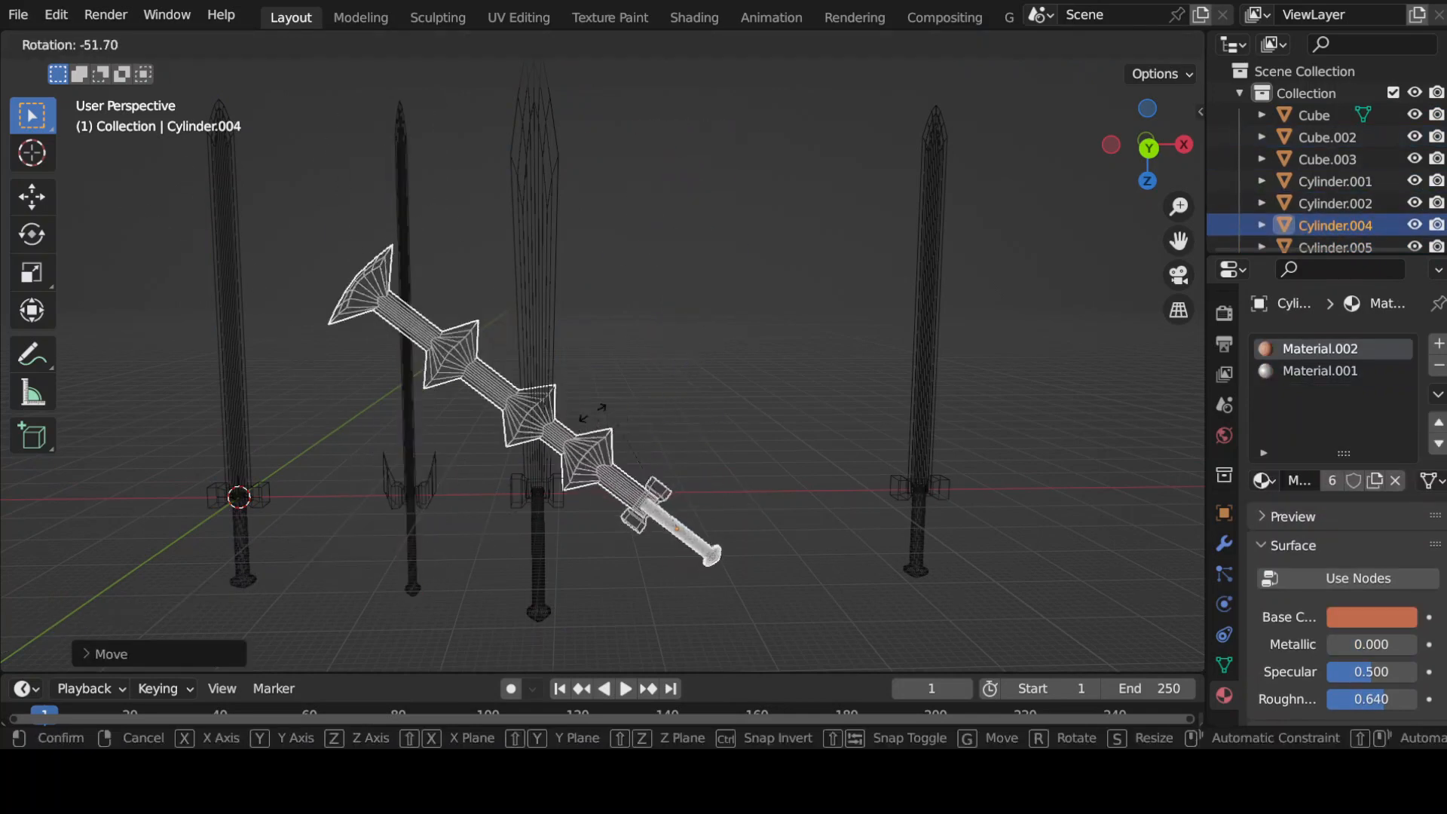
key(Escape)
Select the rightmost sword's blade and, in Edit Mode, shrink its tip uniformly to about 0.24 of its size
shift+middle_drag(895, 466, 833, 466)
click(781, 344)
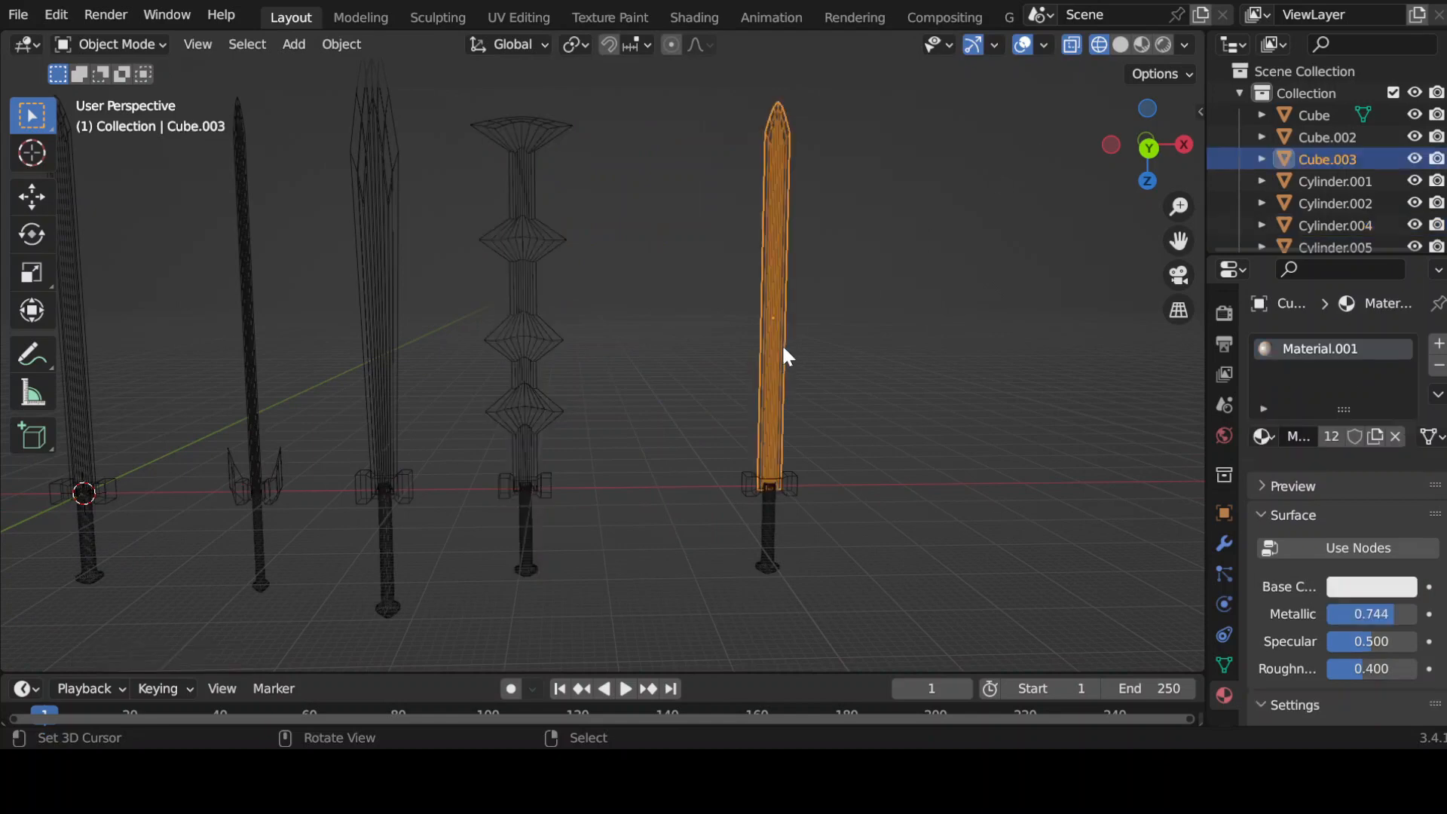
middle_drag(781, 344, 776, 531)
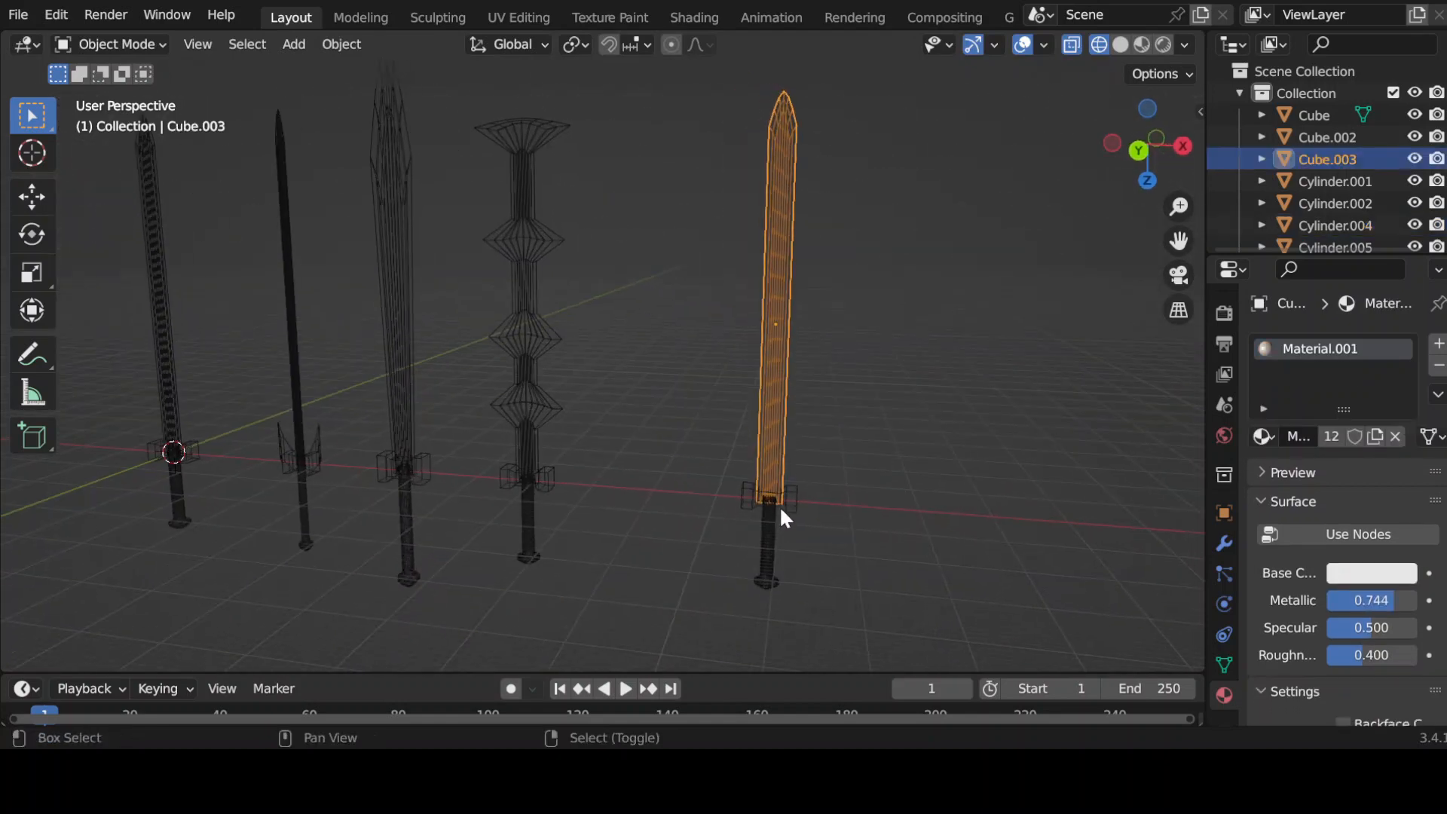
shift+click(765, 523)
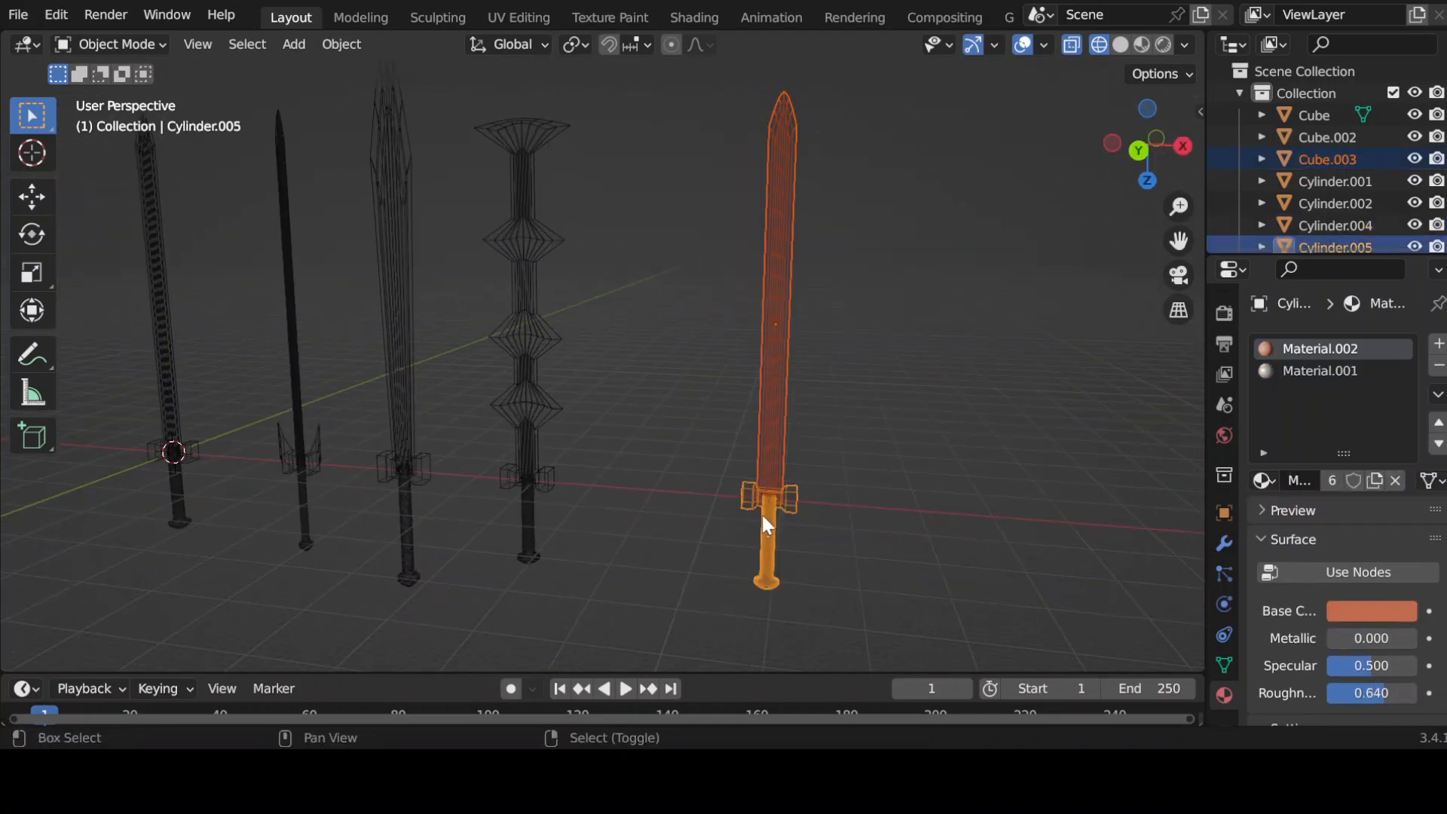
click(776, 463)
key(Tab)
middle_drag(856, 364, 916, 444)
key(ctrl+r)
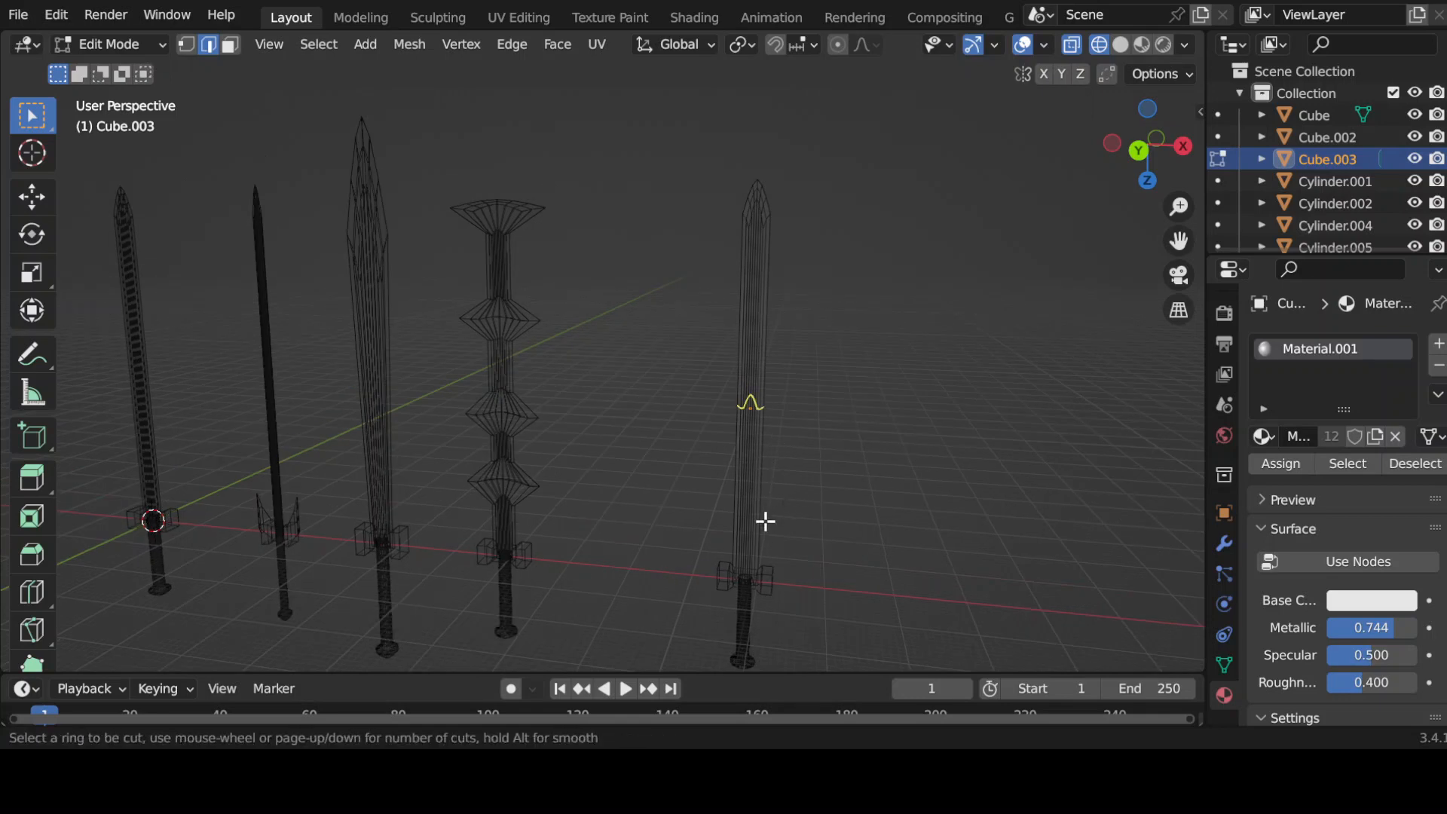
key(Escape)
drag(719, 156, 860, 250)
key(s)
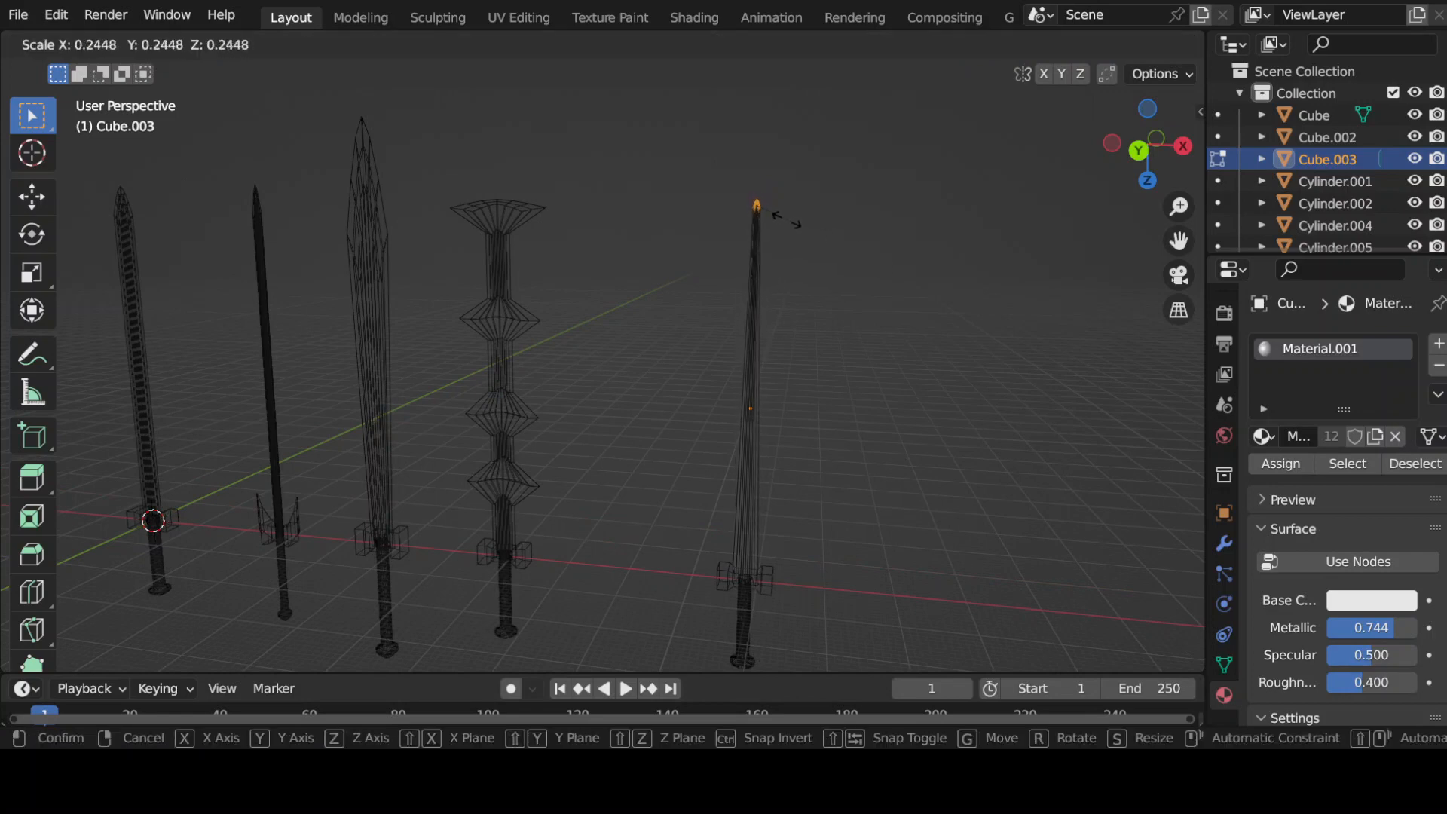
click(790, 220)
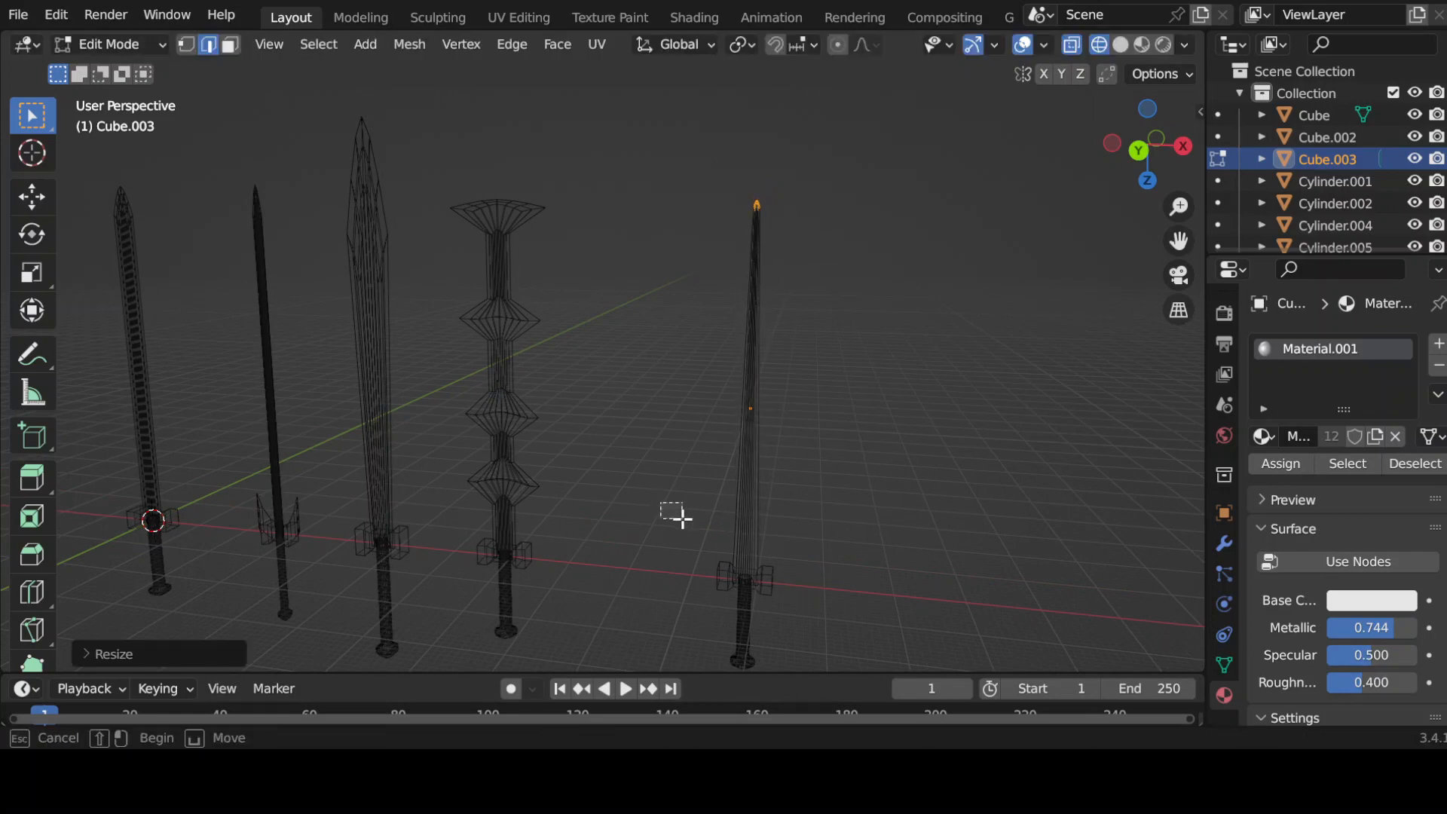
Select the base of the rightmost sword's blade and widen it along X
drag(674, 513, 862, 613)
key(s)
key(x)
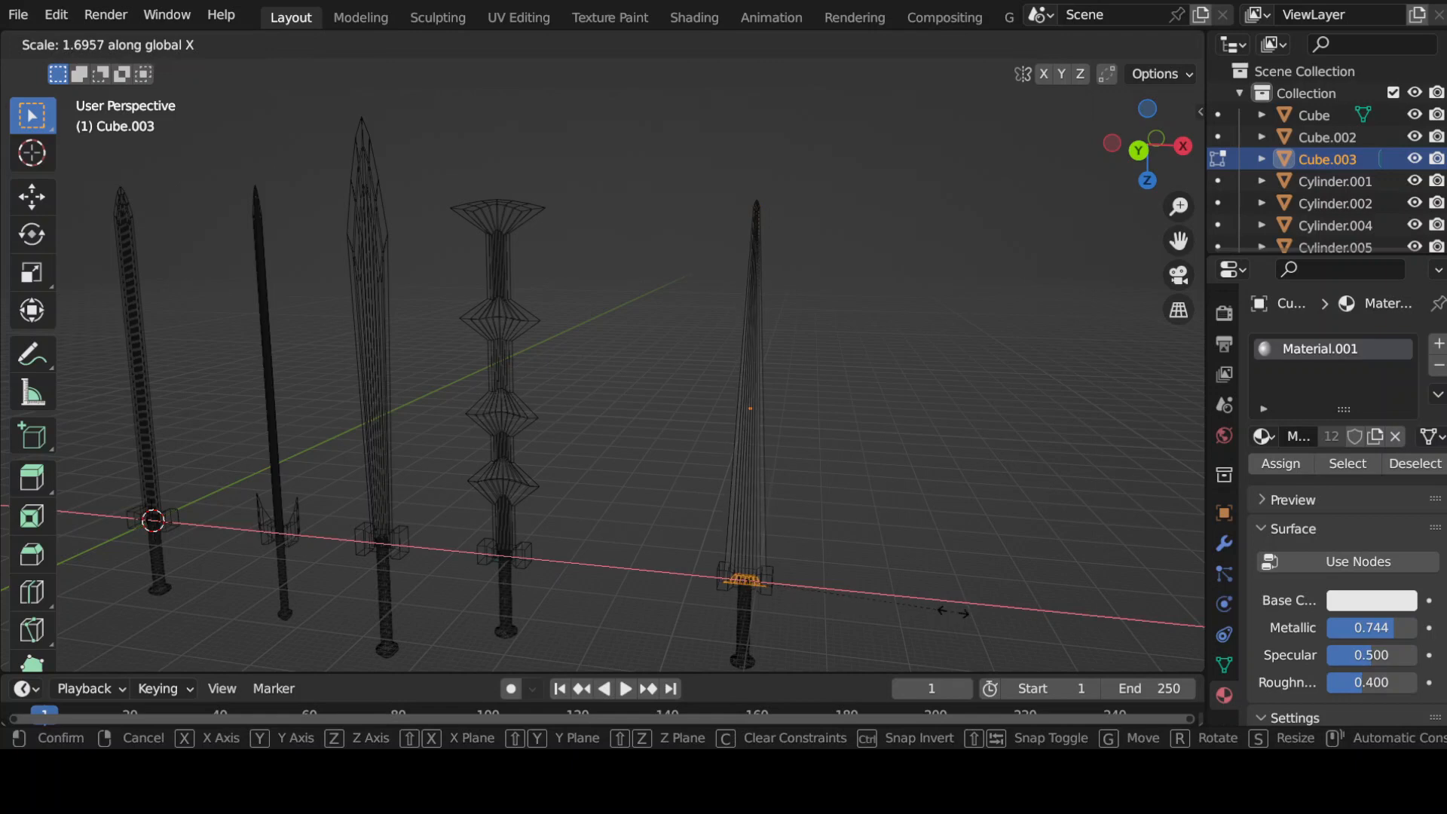
click(896, 598)
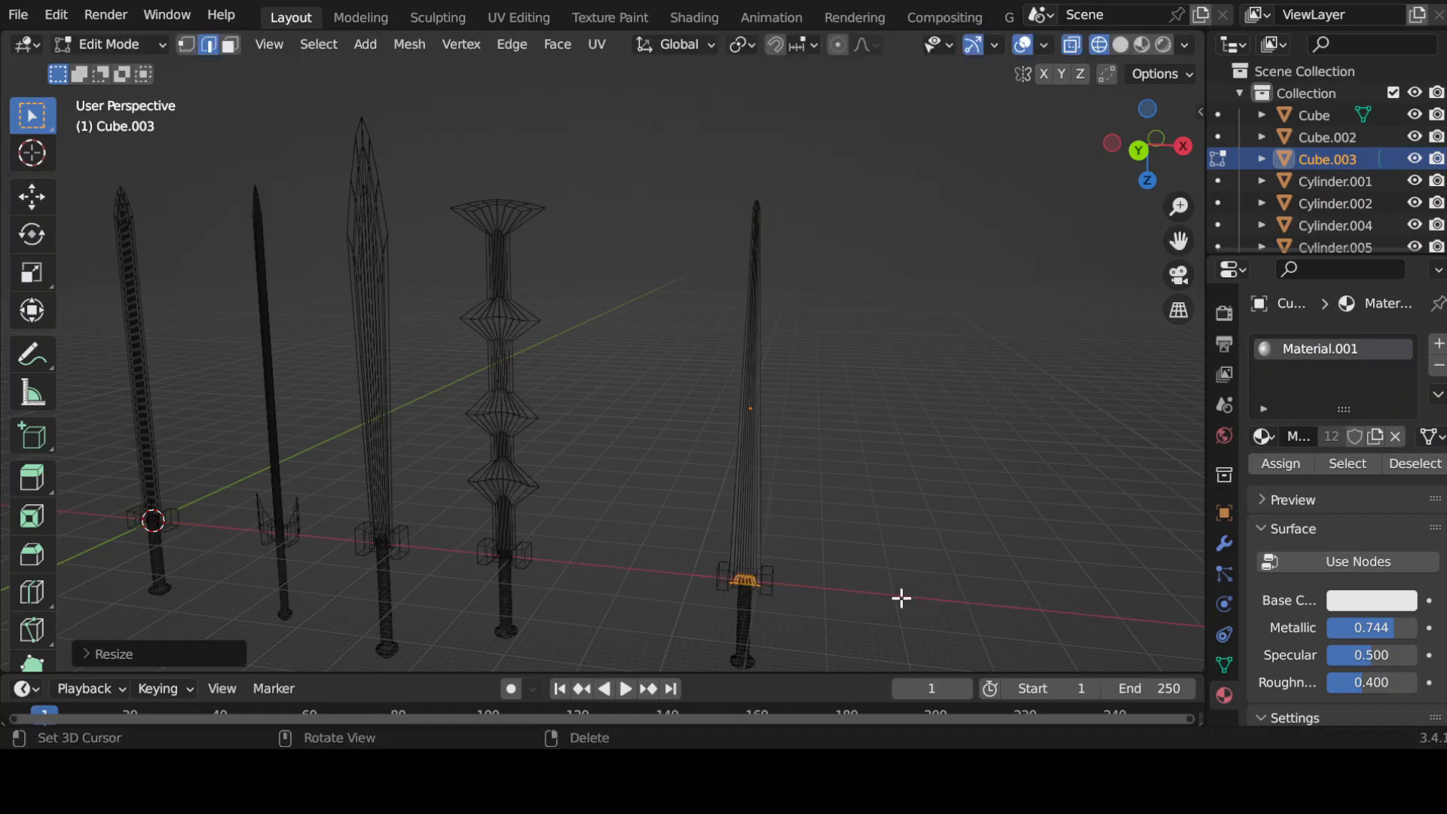
In Object Mode, scale the tapered blade to about 0.99 along Z and shift it about -0.35 m along Z
key(Tab)
key(s)
key(z)
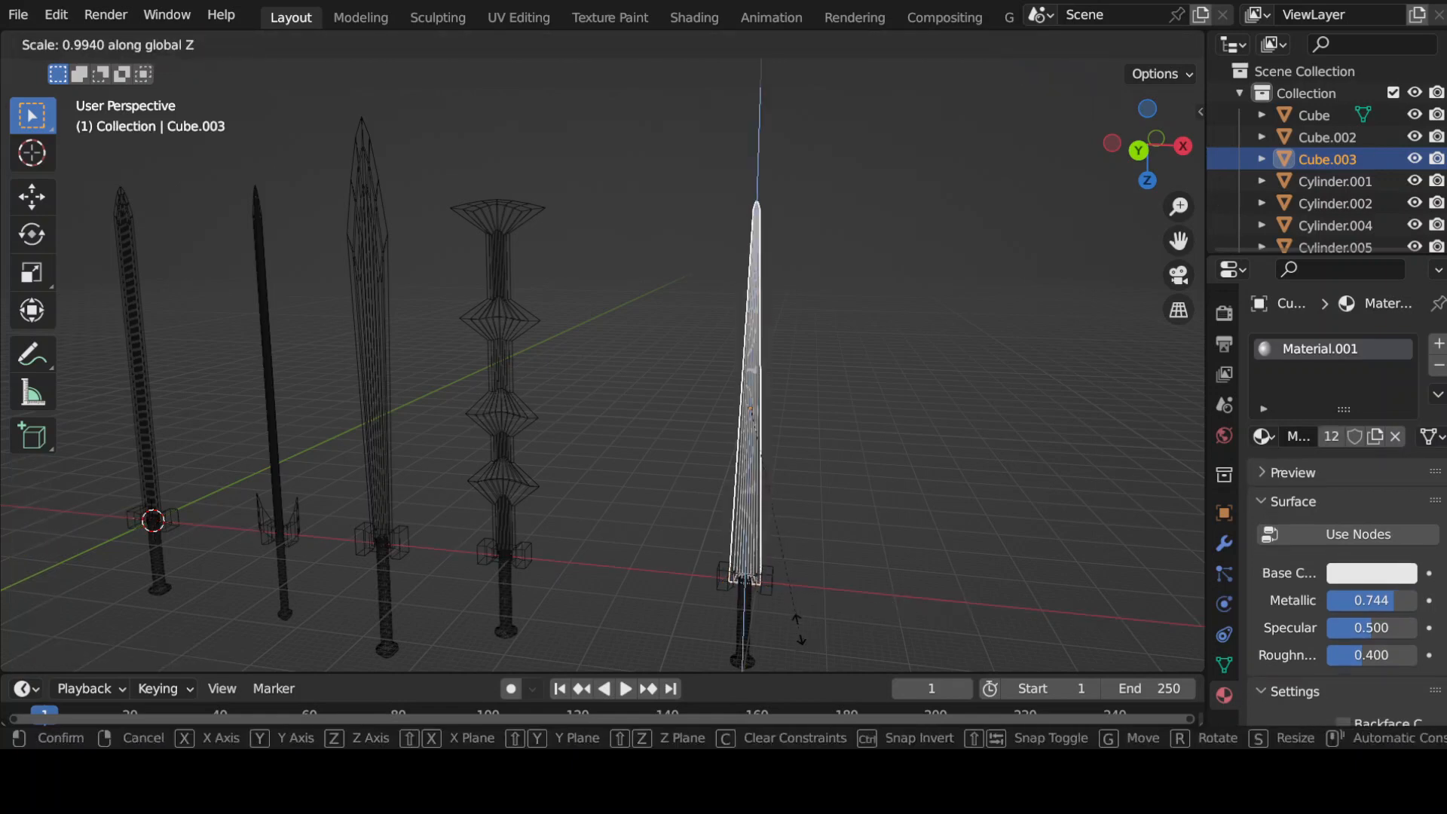
click(799, 629)
middle_drag(799, 629, 856, 608)
key(Tab)
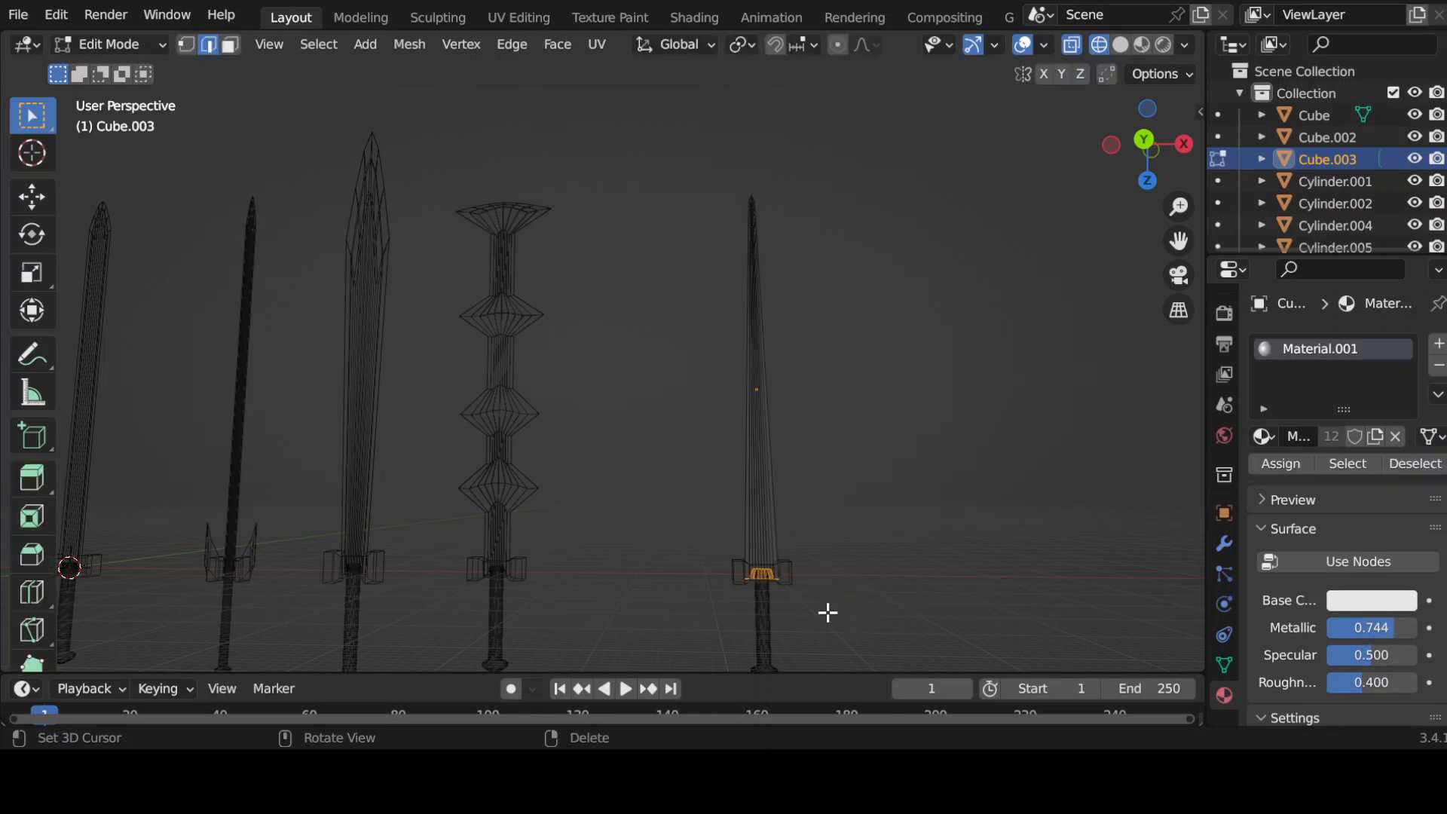
key(Tab)
key(g)
key(z)
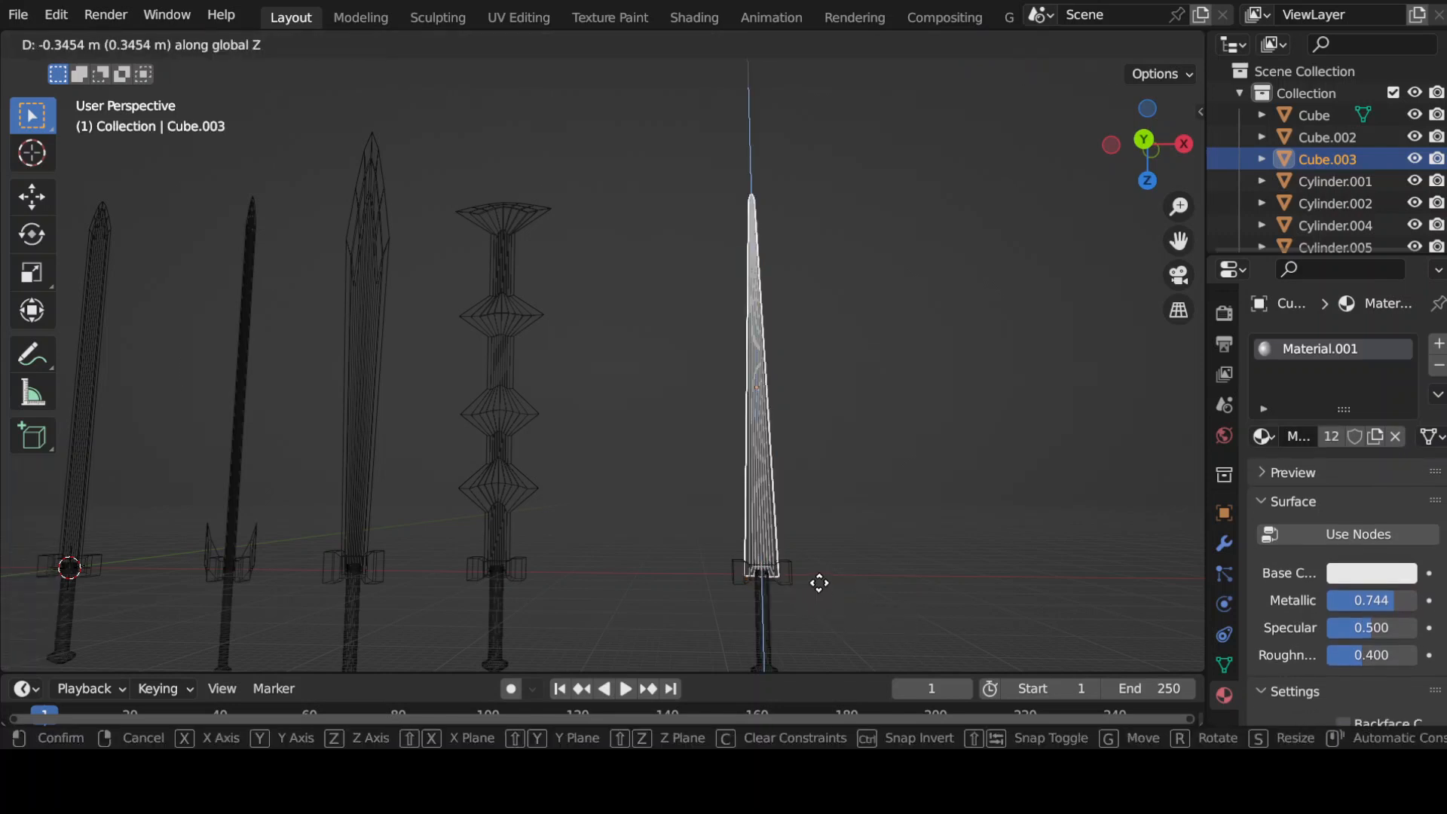
click(818, 582)
click(906, 602)
Select the tapered blade together with its guard and handle and join them into one object
middle_drag(906, 602, 674, 490)
middle_drag(504, 517, 628, 557)
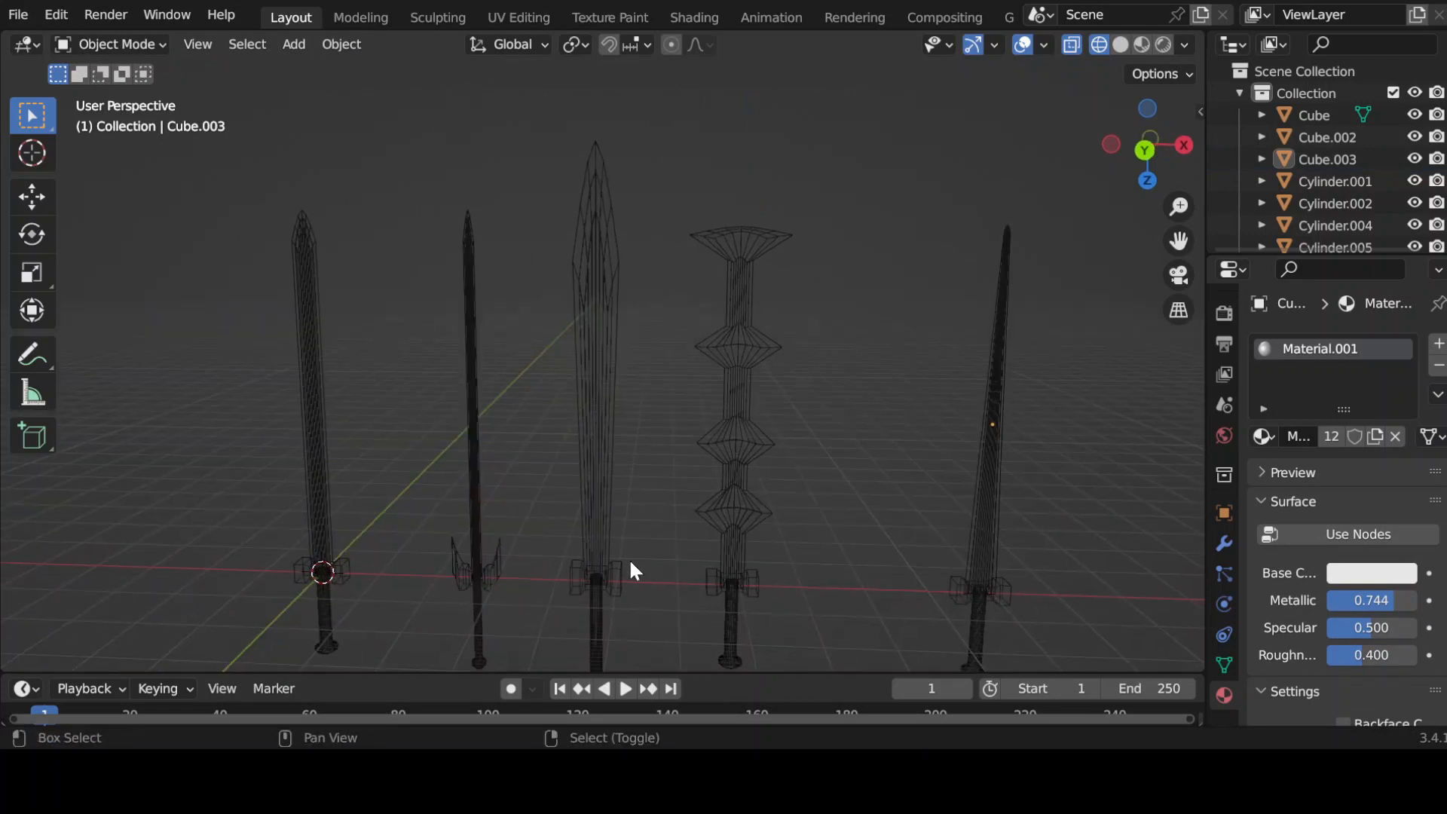
click(1000, 514)
shift+click(997, 568)
shift+click(981, 561)
shift+click(999, 597)
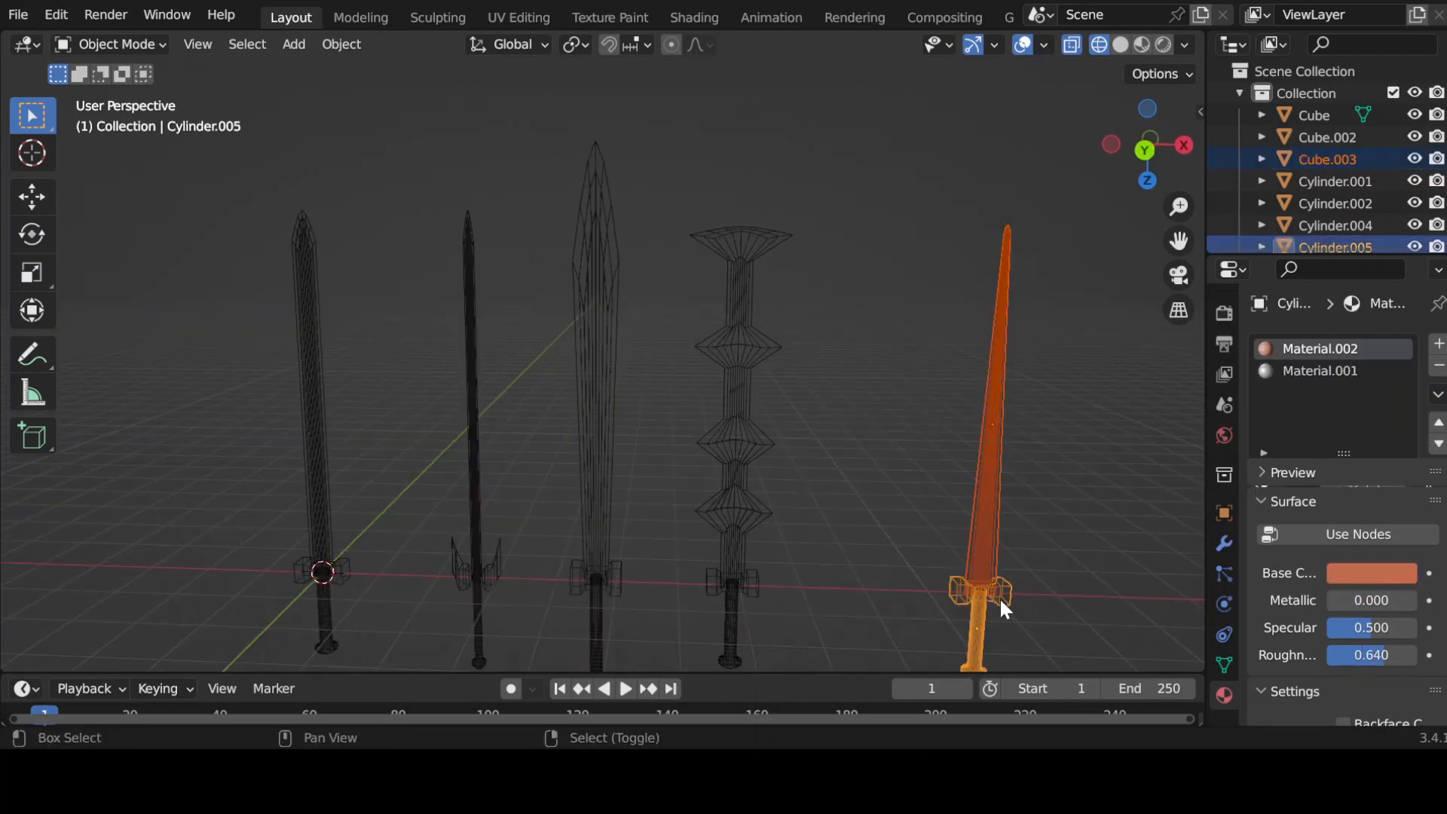
key(ctrl+j)
Select the original sword's blade and its handle with guard, and duplicate them along X to the empty side of the row
click(321, 497)
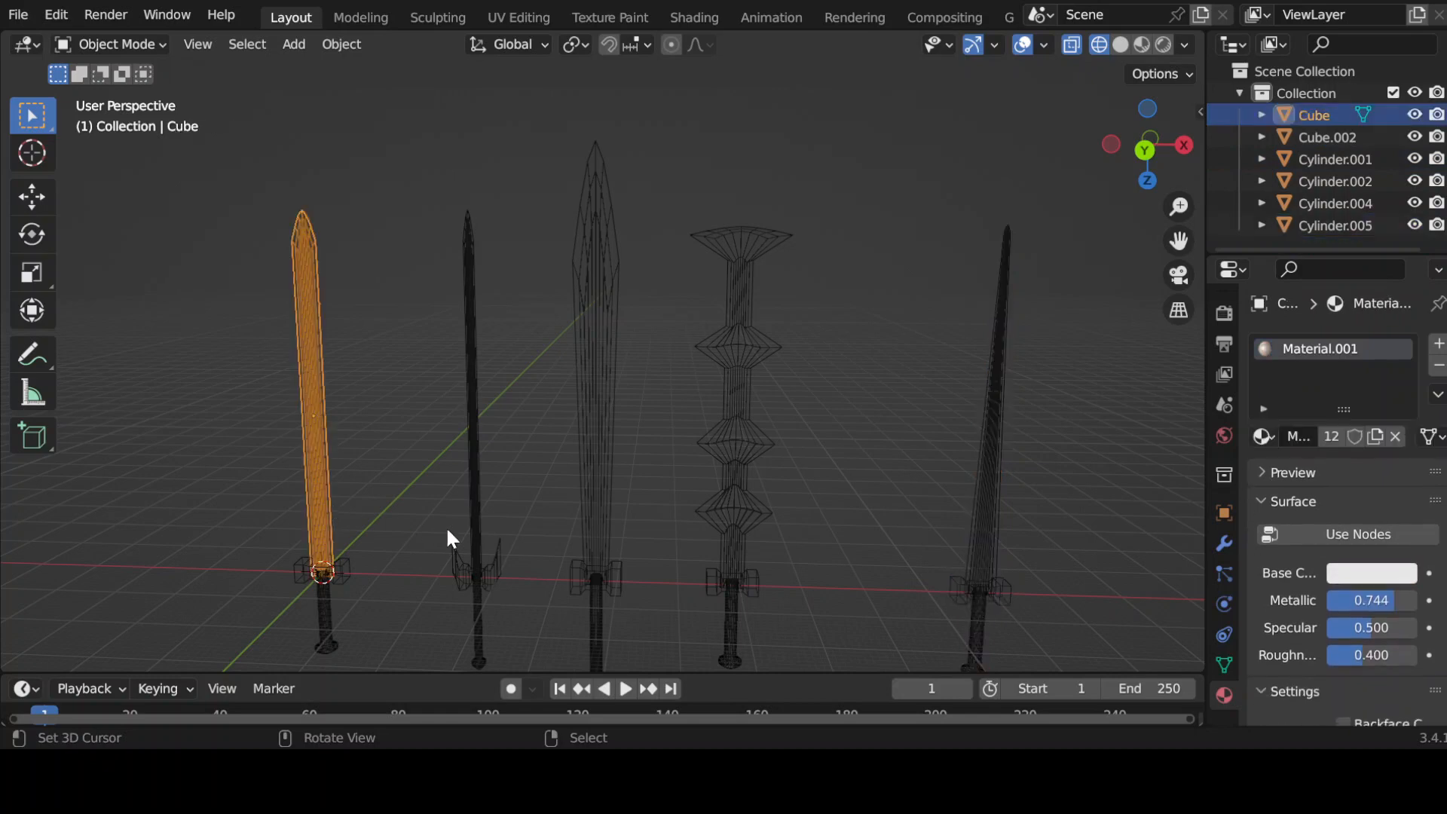
click(471, 547)
right_click(600, 562)
right_click(323, 504)
right_click(331, 569)
shift+middle_drag(443, 570, 536, 535)
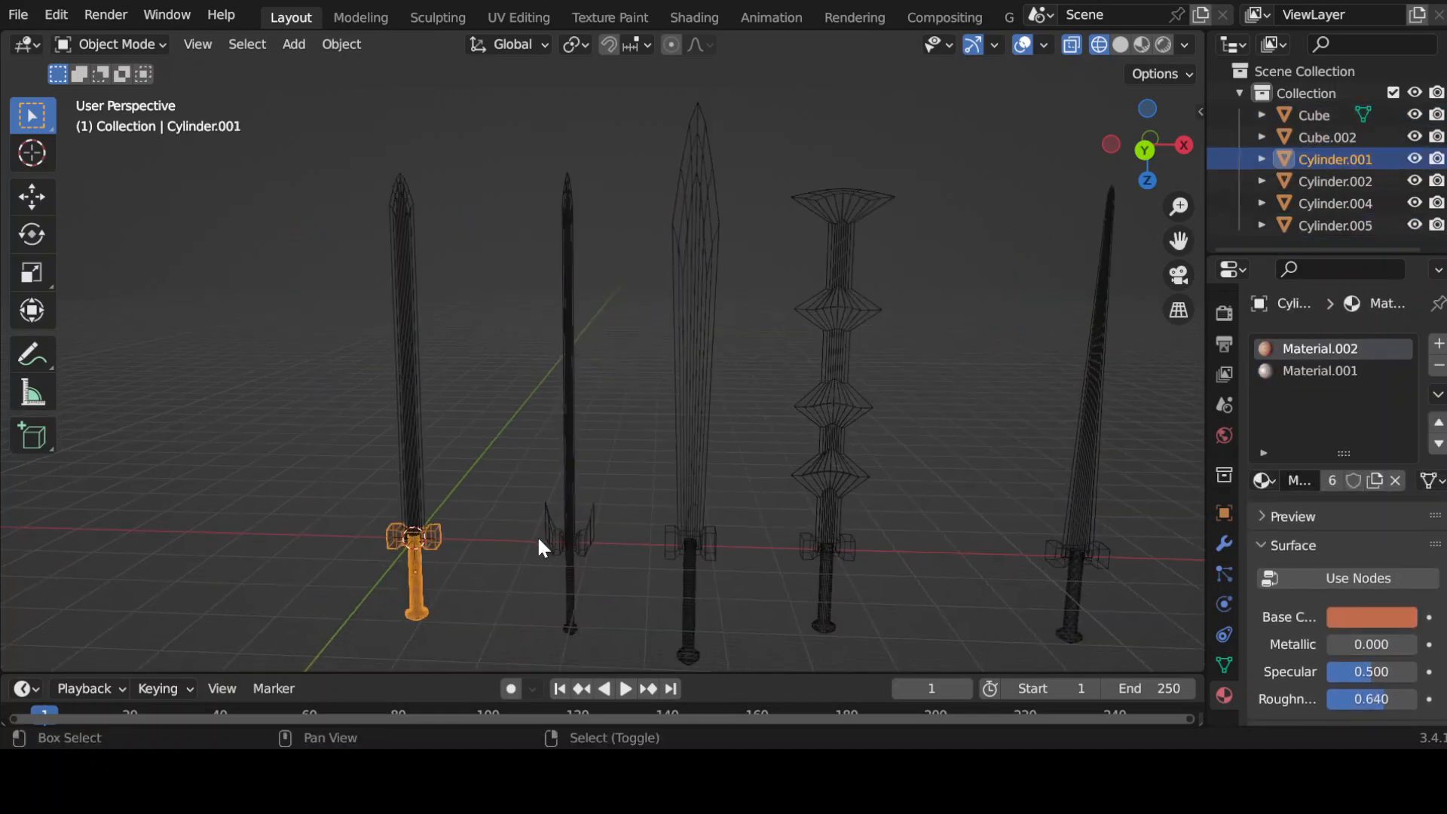
shift+right_click(418, 504)
shift+right_click(422, 584)
key(shift+d)
key(x)
click(325, 565)
Duplicate the plain sword once more, spacing the two copies beside the original along X, and clear the selection
shift+middle_drag(399, 579, 690, 571)
key(shift+d)
click(529, 540)
click(577, 487)
click(680, 458)
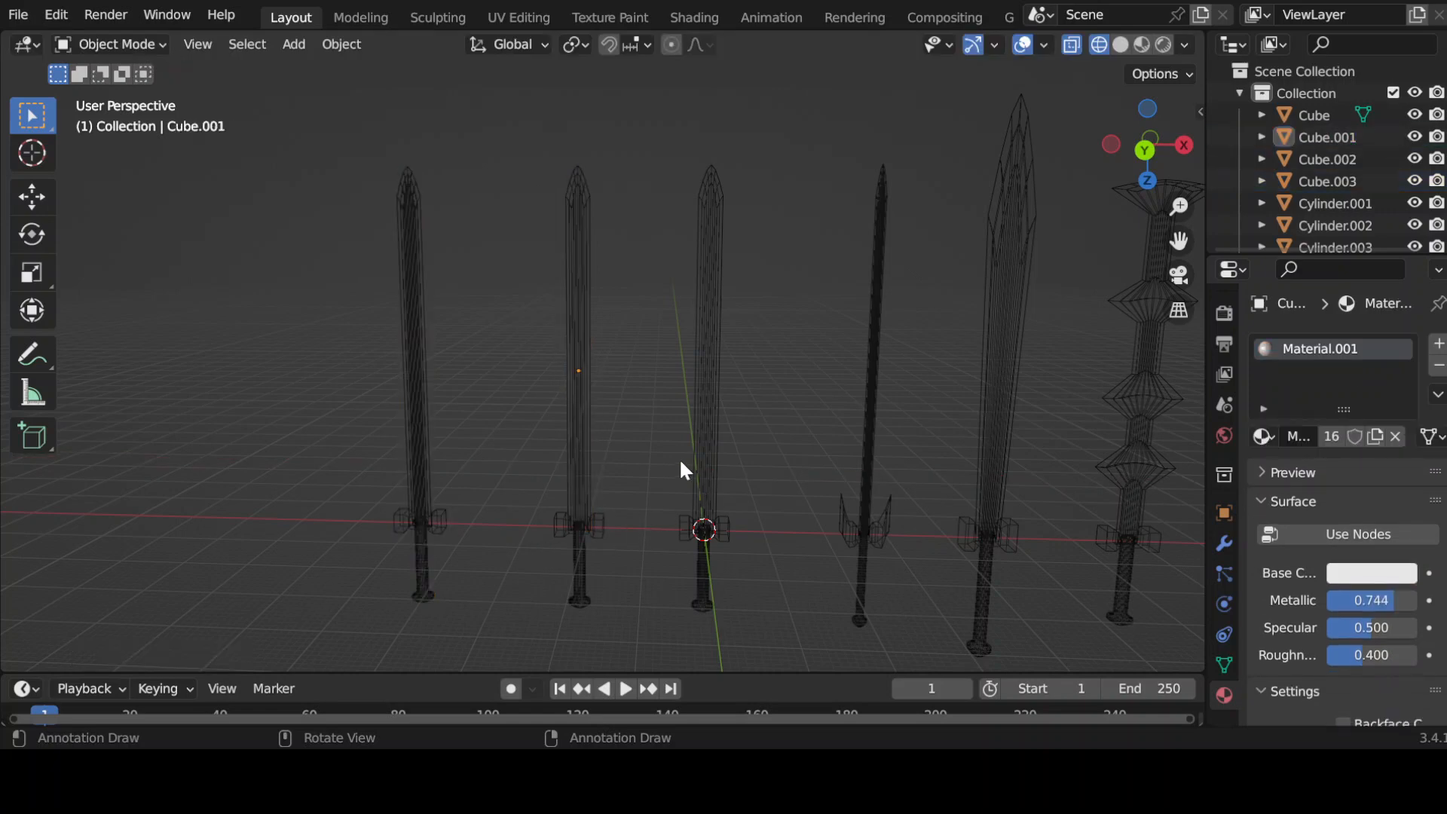
Widen the original sword's guard and handle along X and enlarge them along Y
click(716, 461)
middle_drag(715, 458, 626, 454)
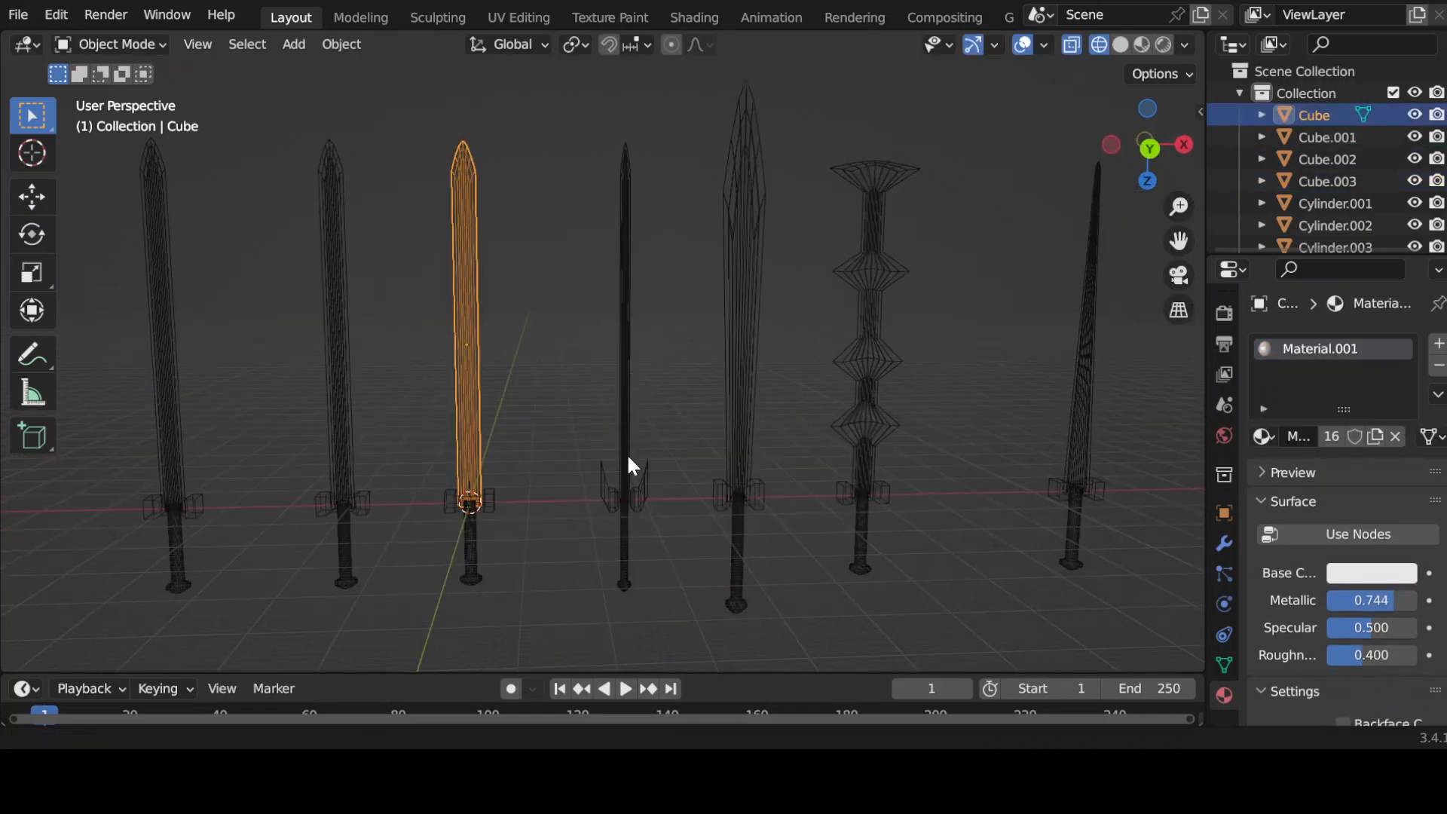
key(Tab)
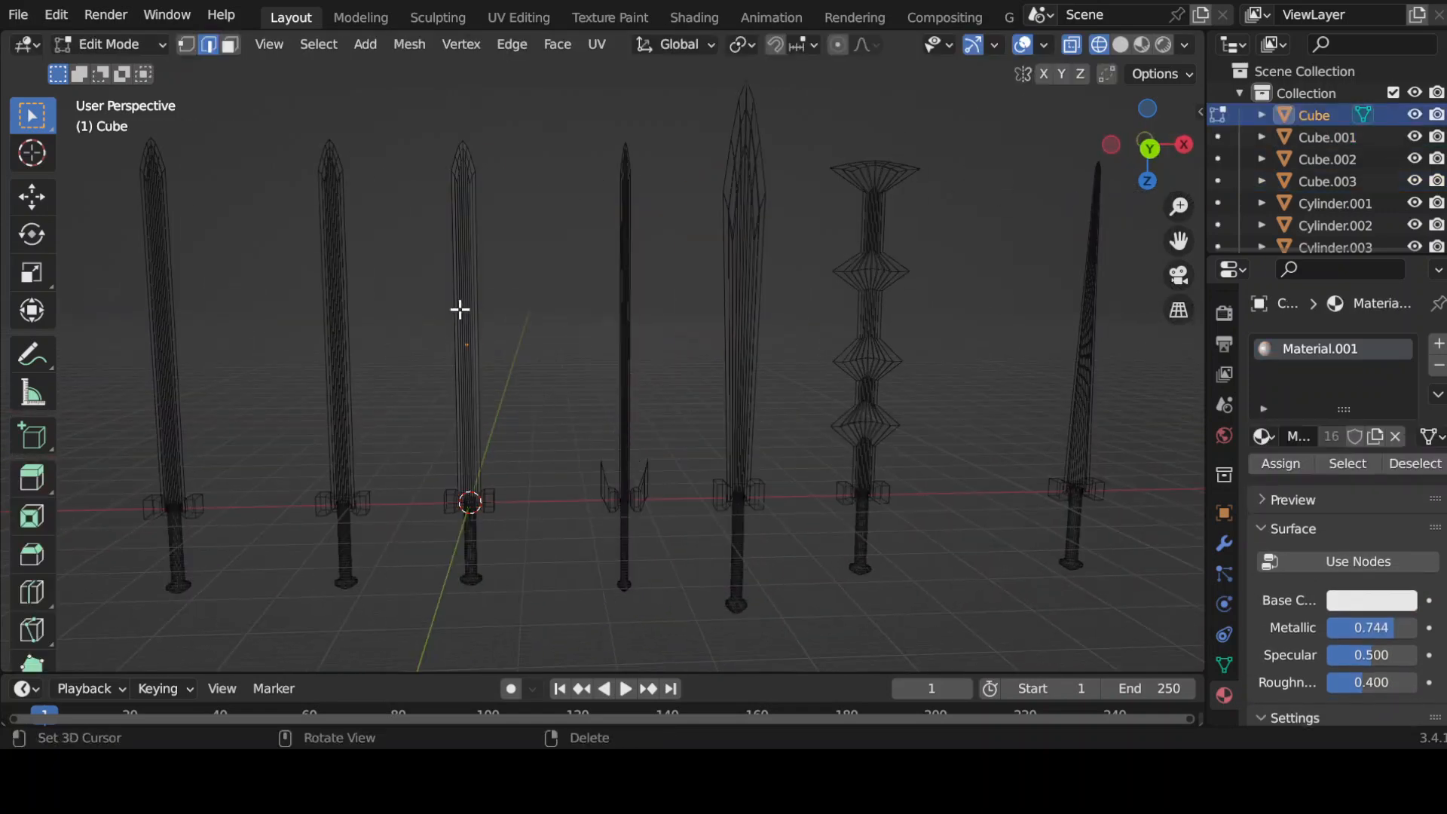
key(Tab)
click(477, 504)
key(s)
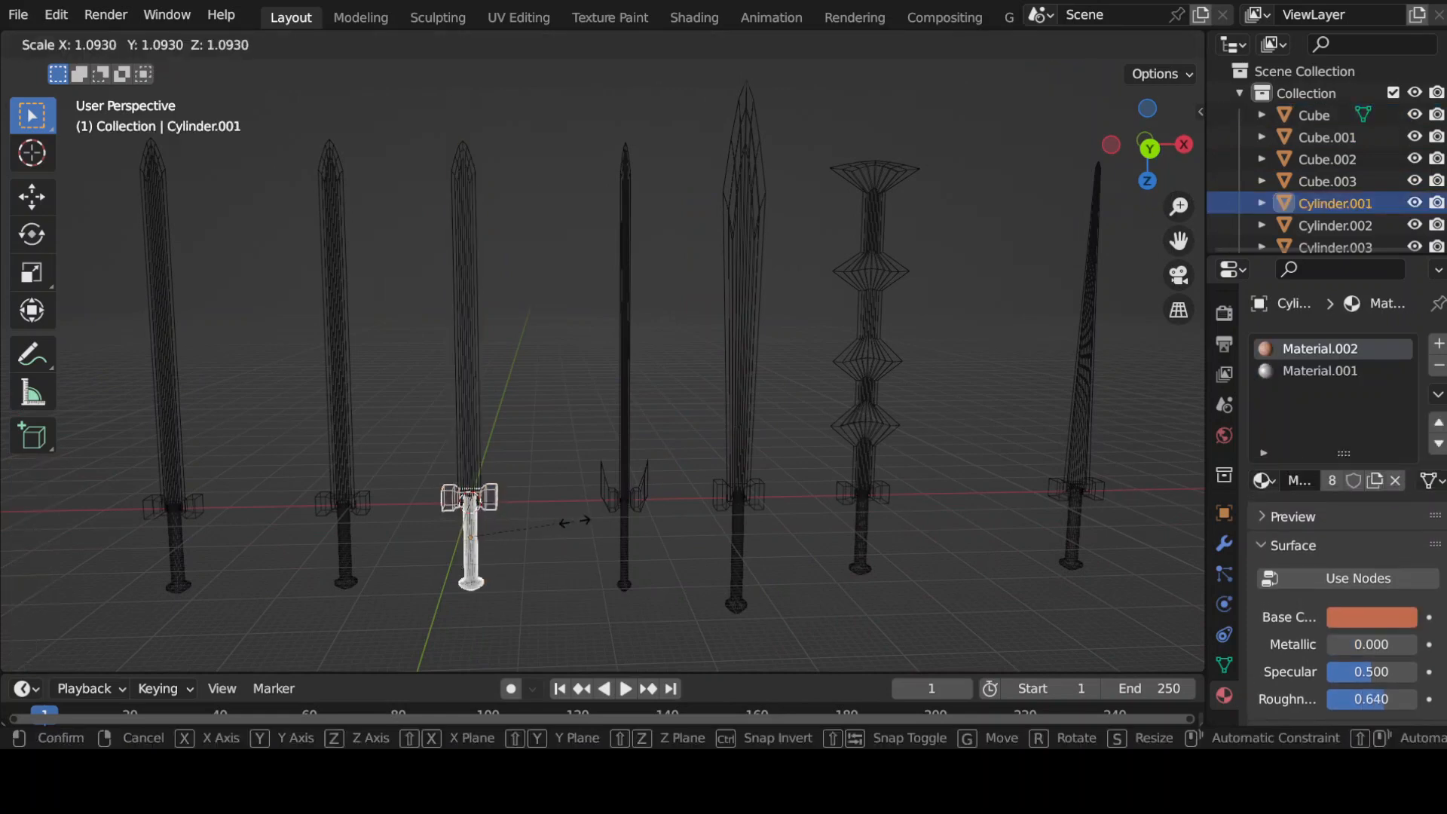
key(x)
click(603, 522)
middle_drag(604, 525, 469, 514)
key(s)
key(y)
click(750, 633)
Select the original sword's blade and widen it along X
click(463, 433)
key(s)
key(x)
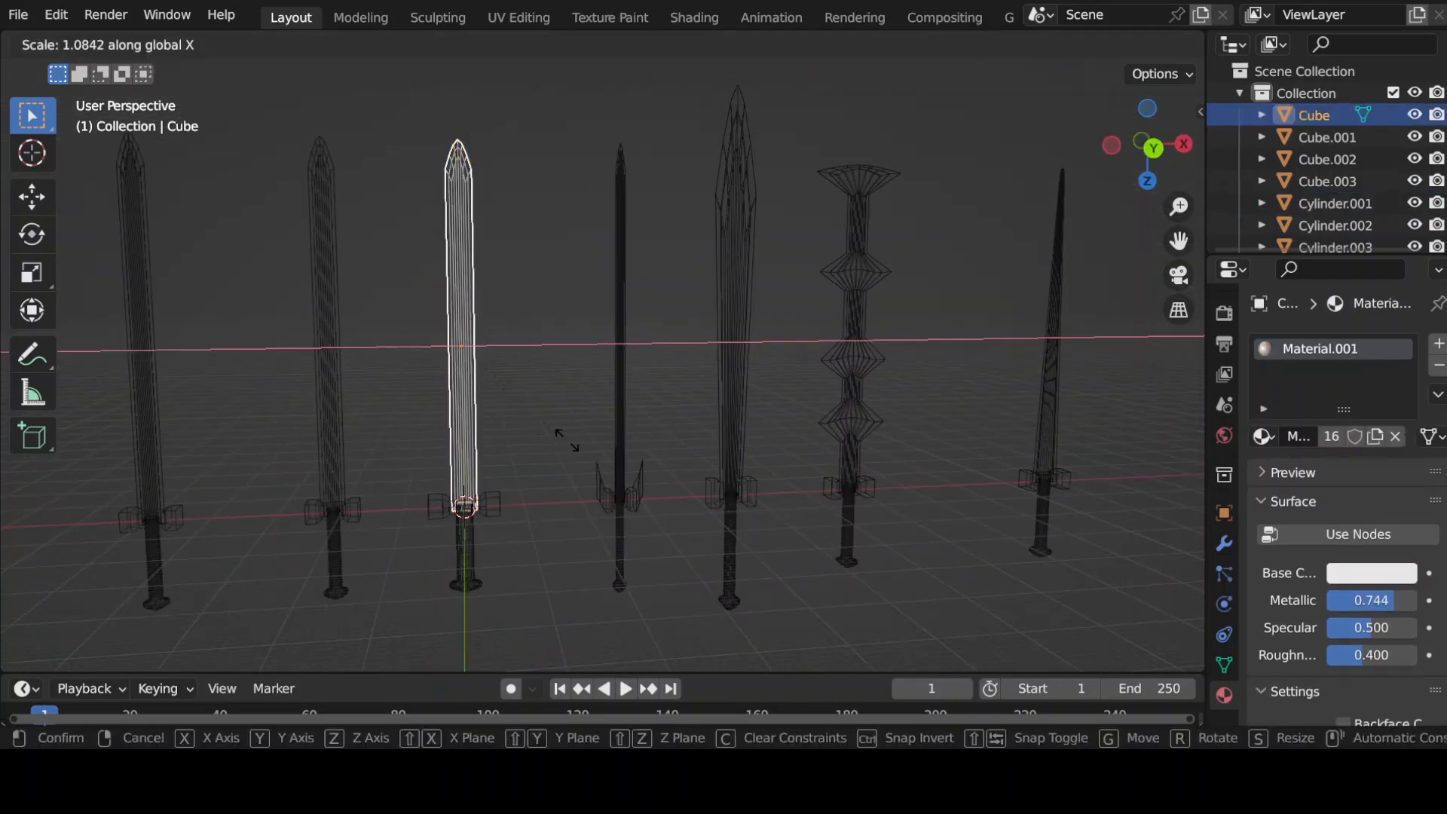
click(601, 445)
Add five evenly spaced loop cuts along the original sword's blade and shrink its tip to a sharp point
key(Tab)
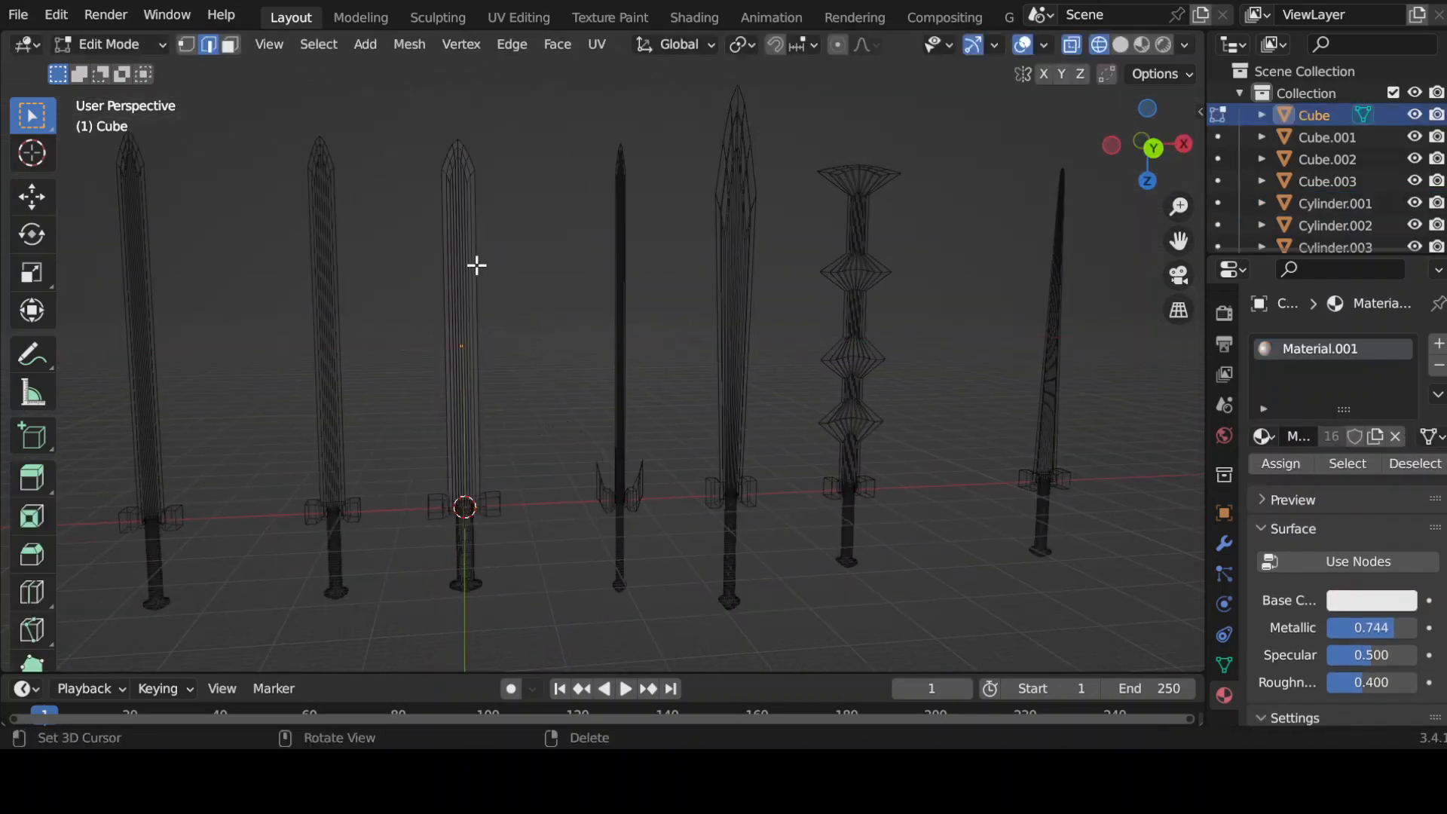
key(ctrl+r)
click(477, 378)
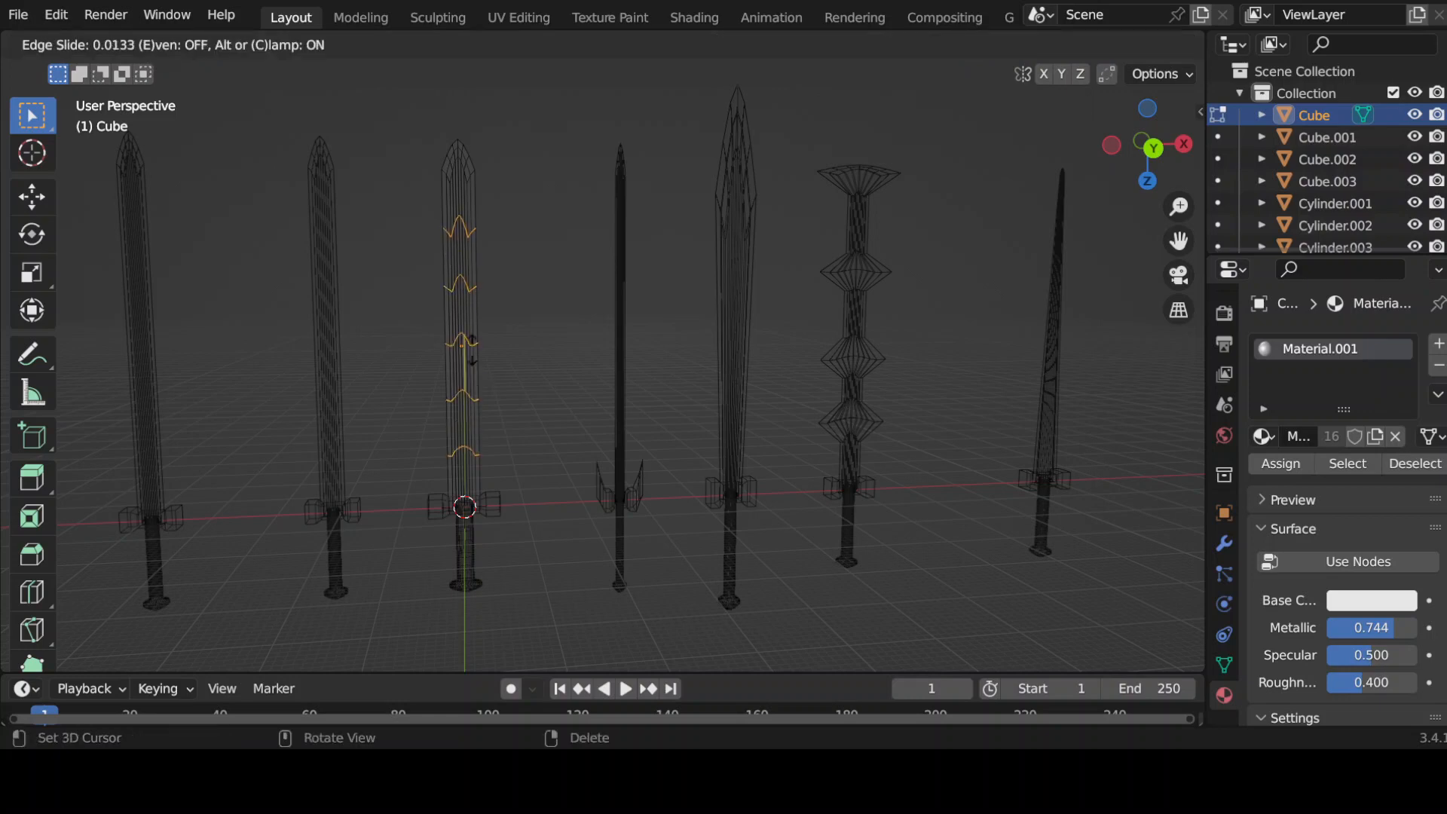
right_click(481, 349)
drag(371, 102, 511, 201)
key(s)
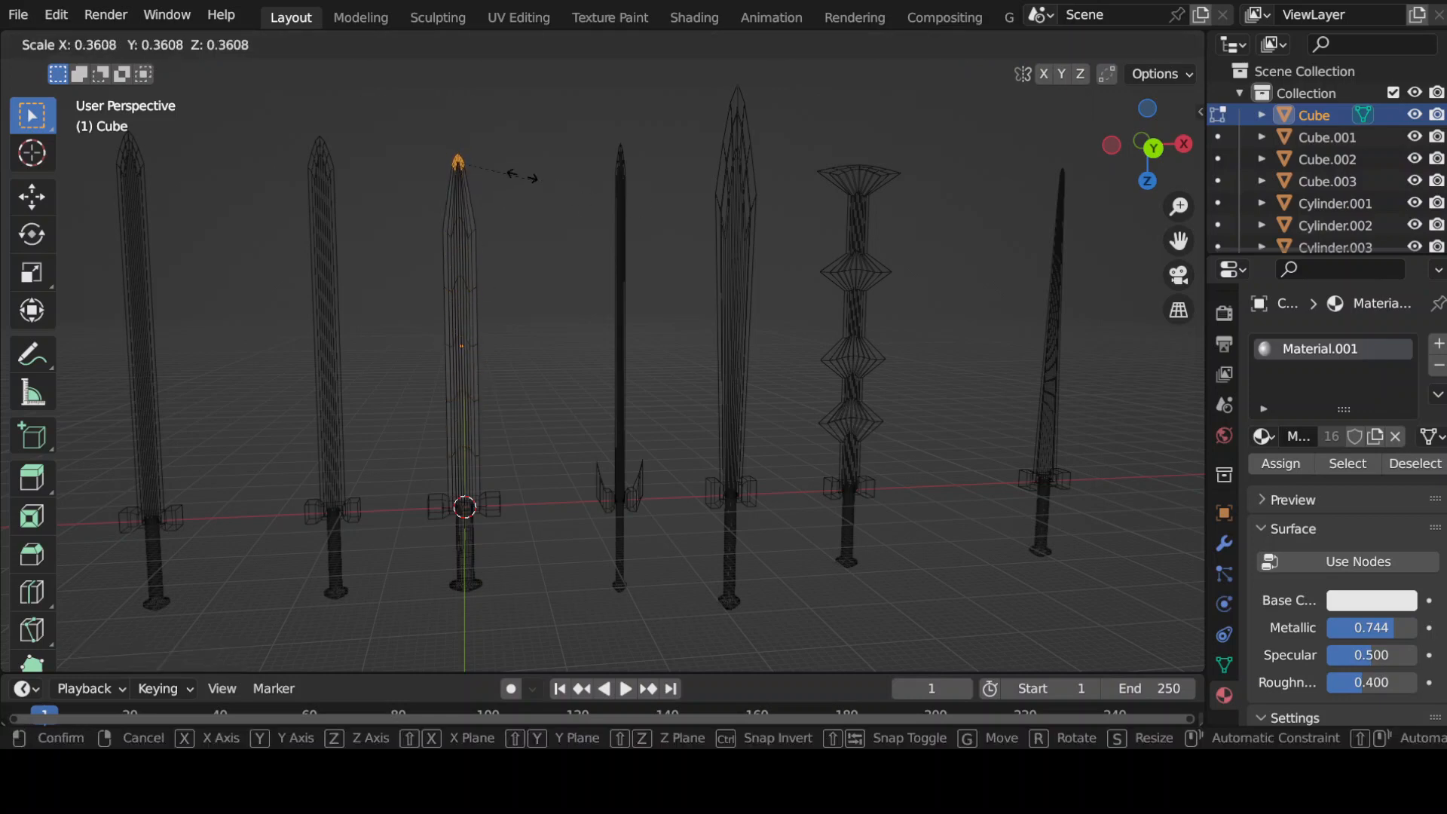
click(491, 166)
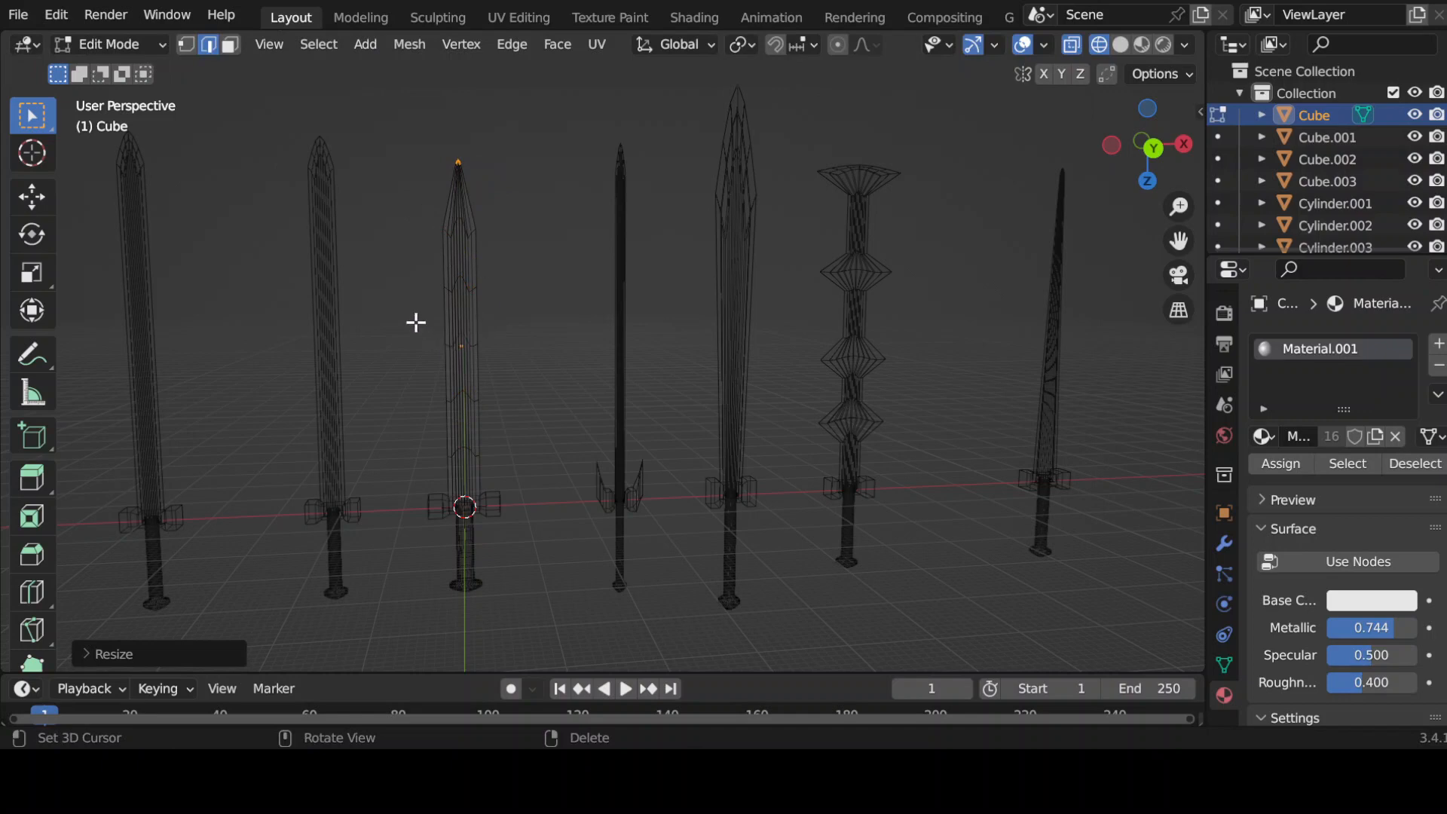
Scale down the middle edge loop of the original sword's blade and the two loops above it
alt+click(470, 345)
key(s)
click(503, 349)
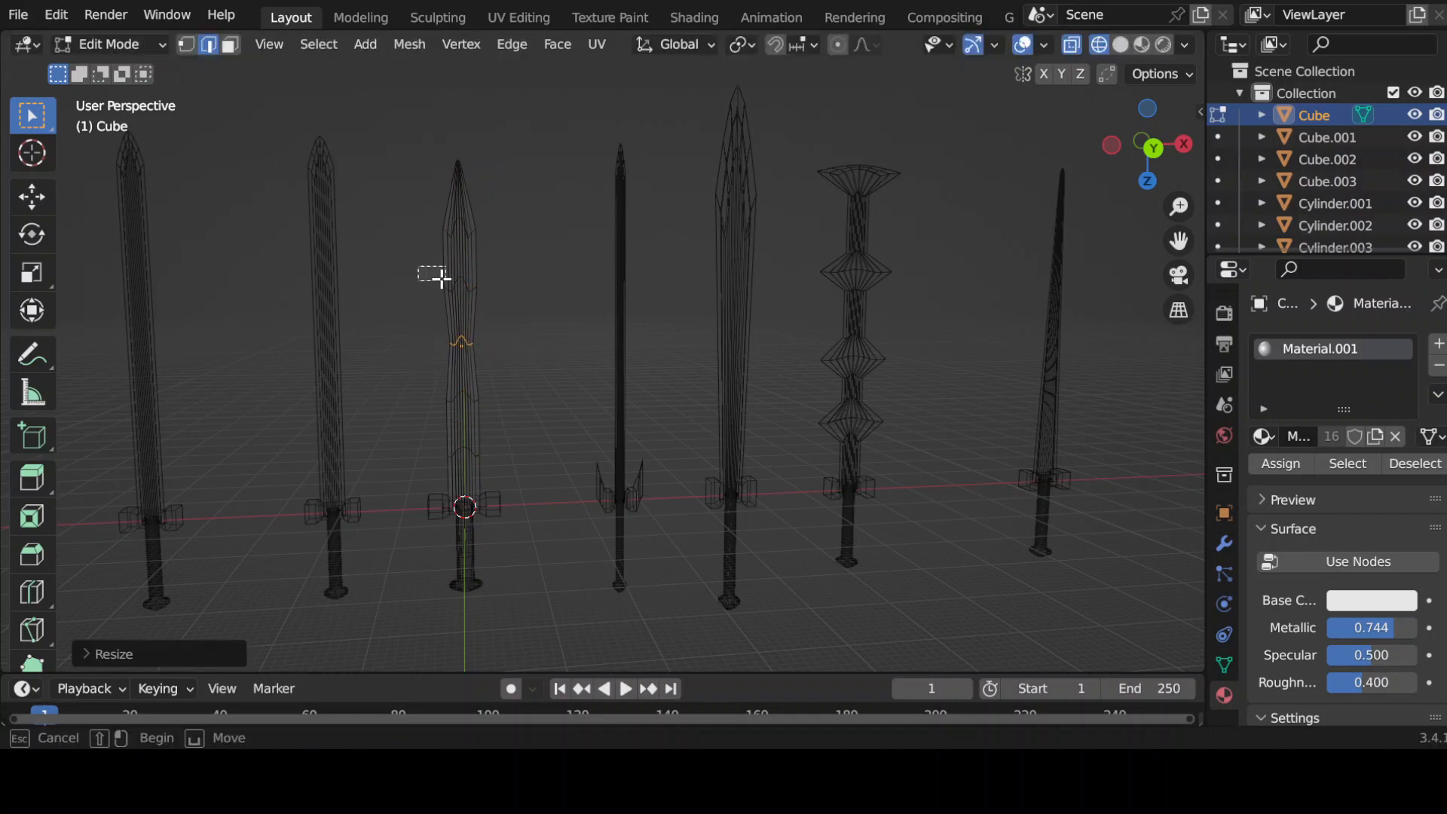
alt+click(461, 285)
key(s)
click(480, 290)
drag(410, 216, 507, 255)
key(s)
click(505, 243)
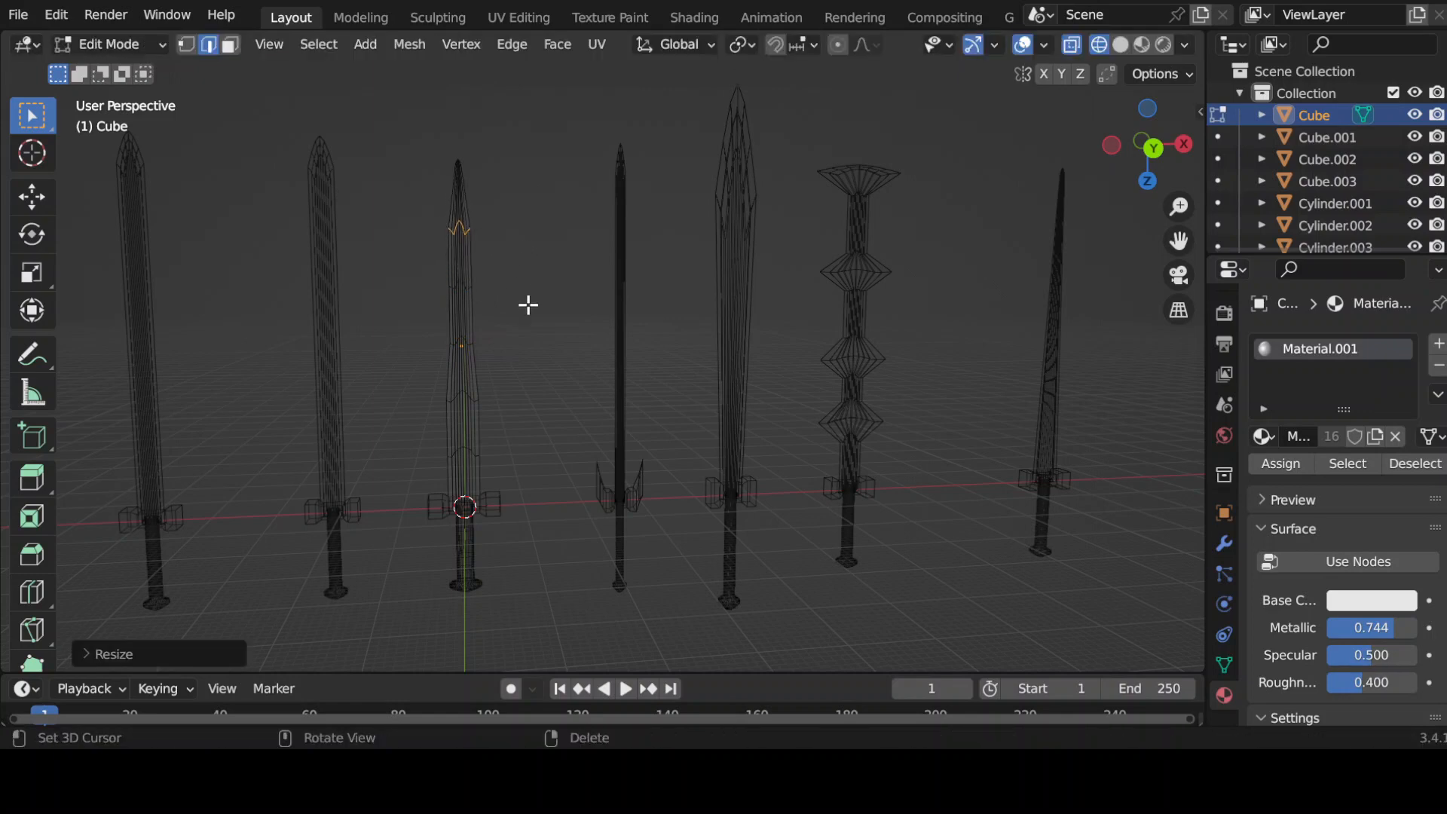
Scale the two edge loops nearest the guard to even out the blade's taper, and return to Object Mode
drag(422, 379, 525, 428)
key(s)
click(549, 414)
drag(424, 434, 512, 471)
key(s)
click(523, 458)
key(Tab)
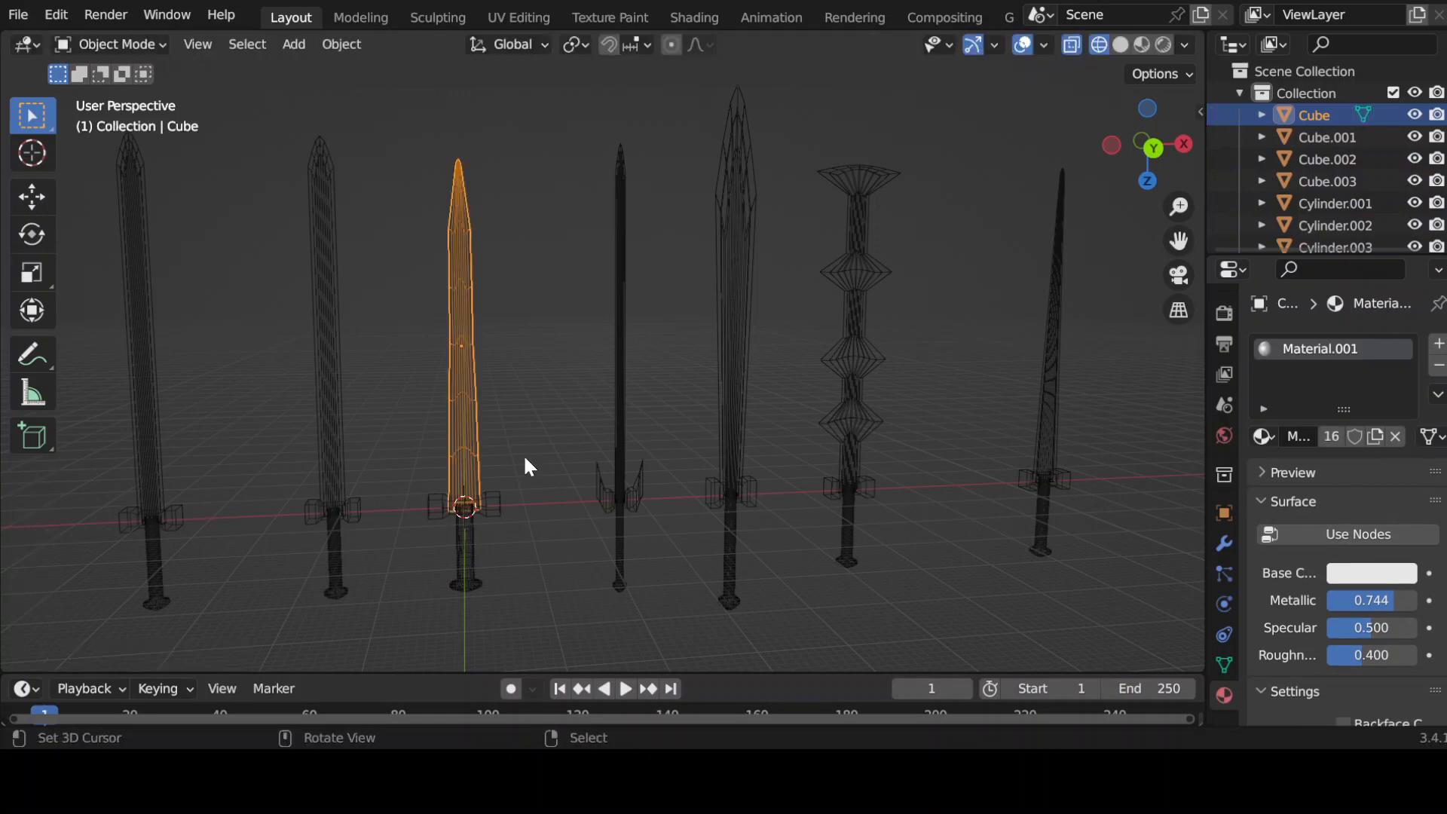
Join the original sword's blade with its guard and handle into one object and deselect everything
shift+click(488, 501)
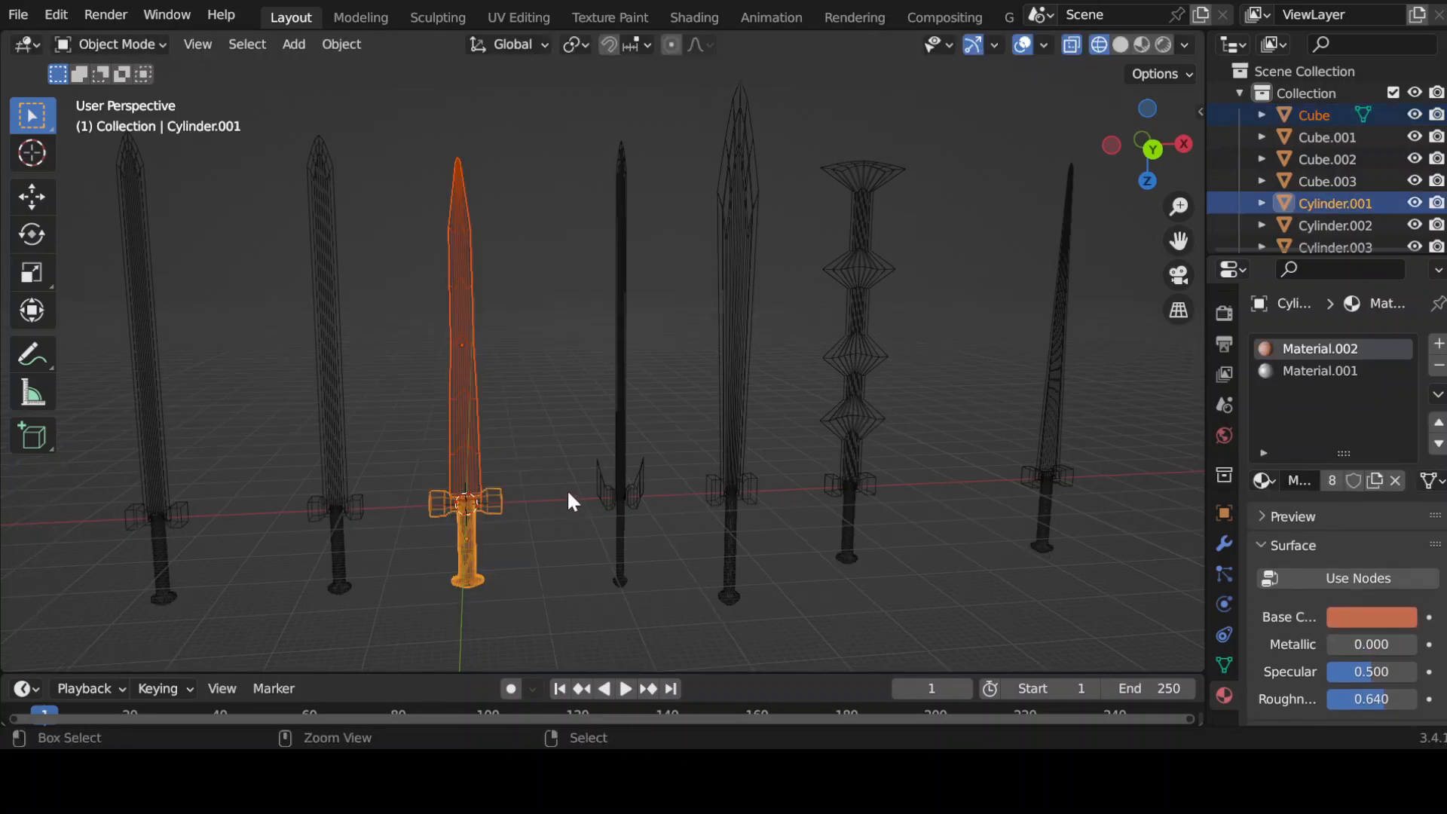
key(ctrl+j)
mouse_move(526, 507)
middle_down()
mouse_move(543, 472)
mouse_move(385, 456)
mouse_move(456, 493)
mouse_move(310, 512)
mouse_move(520, 484)
middle_up()
key(alt+a)
Select the outermost plain copy's blade and add five evenly spaced loop cuts along it
click(323, 415)
middle_drag(318, 413, 581, 527)
key(Tab)
middle_drag(494, 423, 494, 423)
key(ctrl+r)
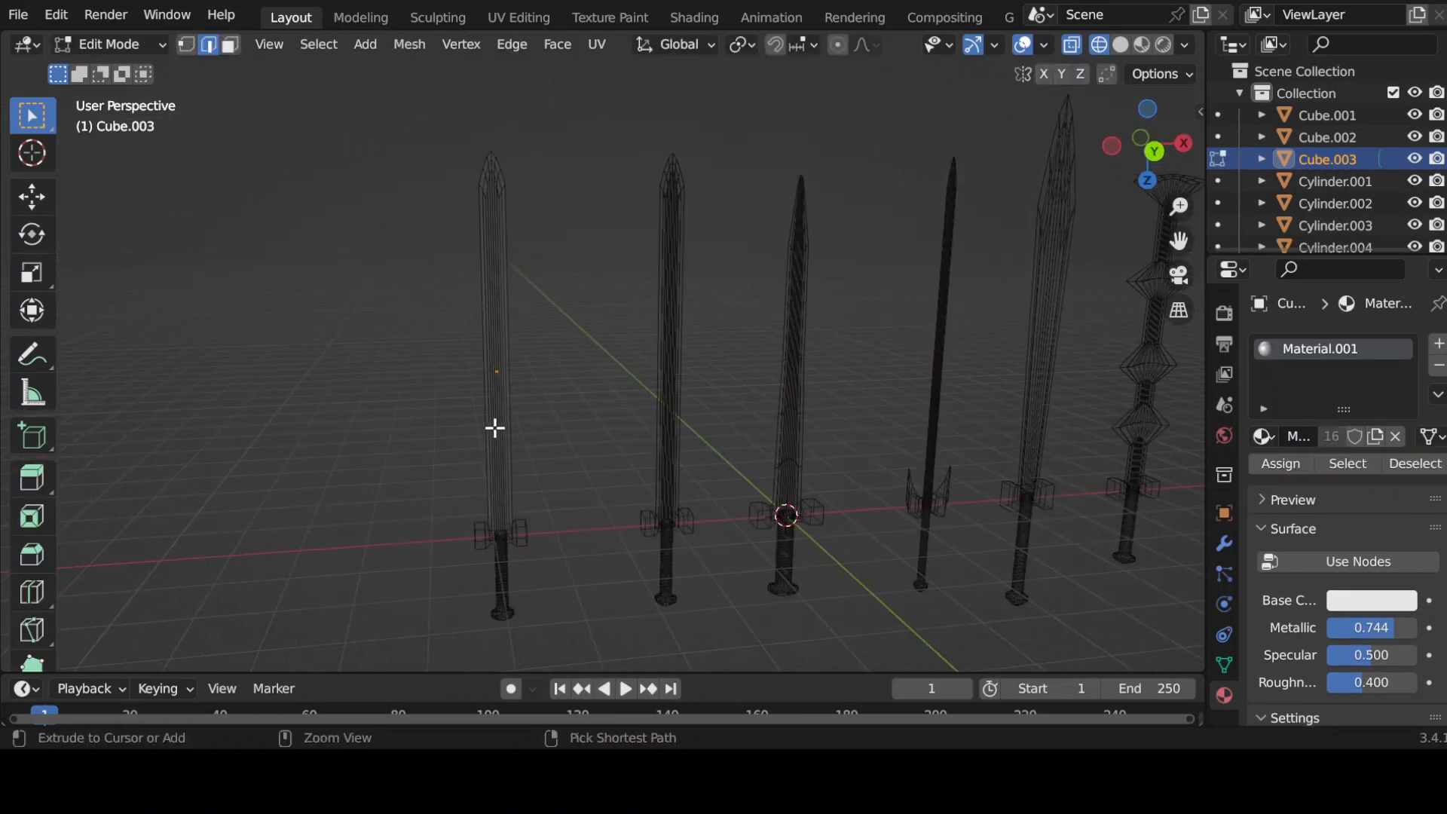
scroll(488, 417, up, 3)
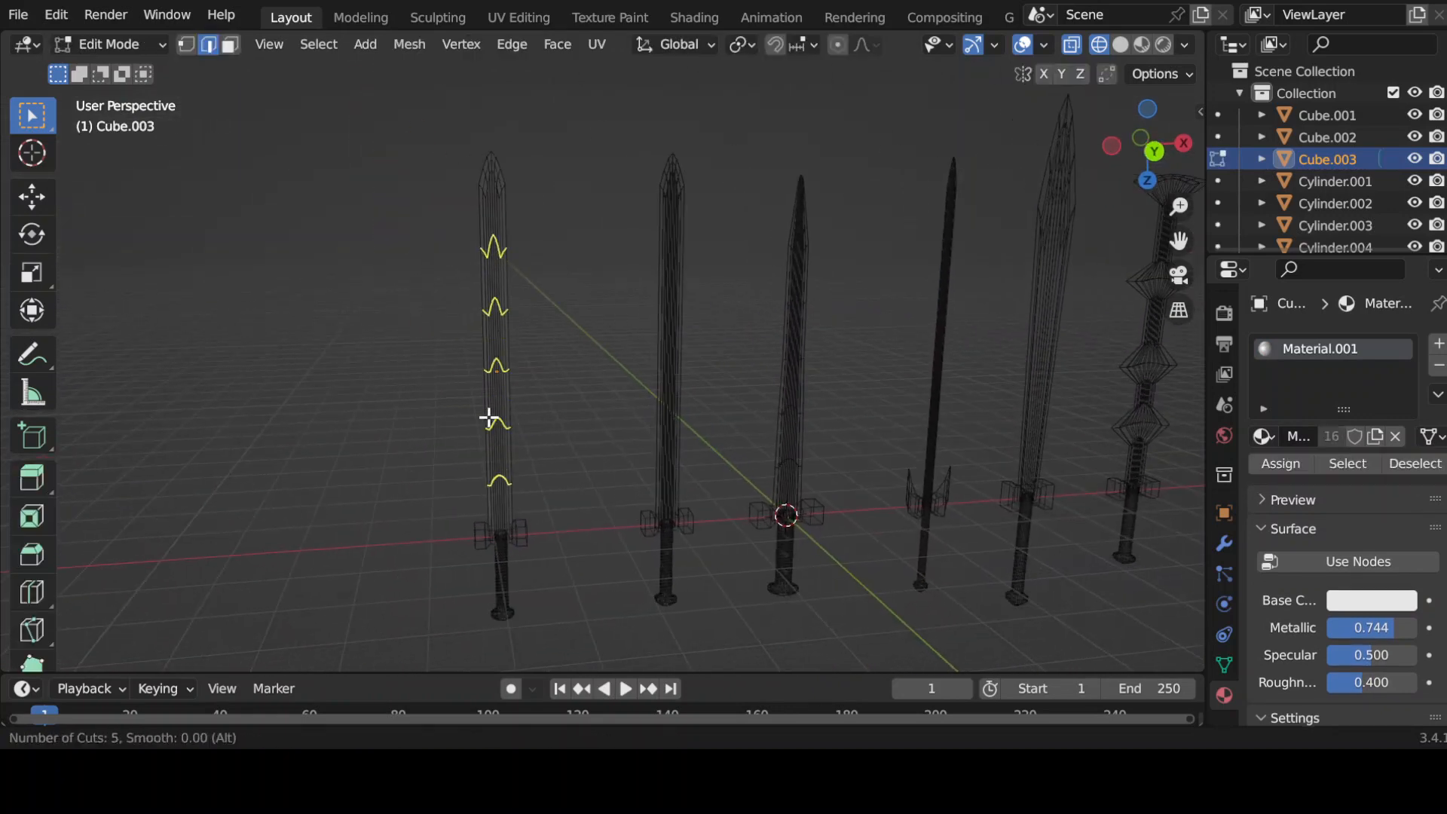
click(488, 417)
middle_drag(492, 413, 562, 381)
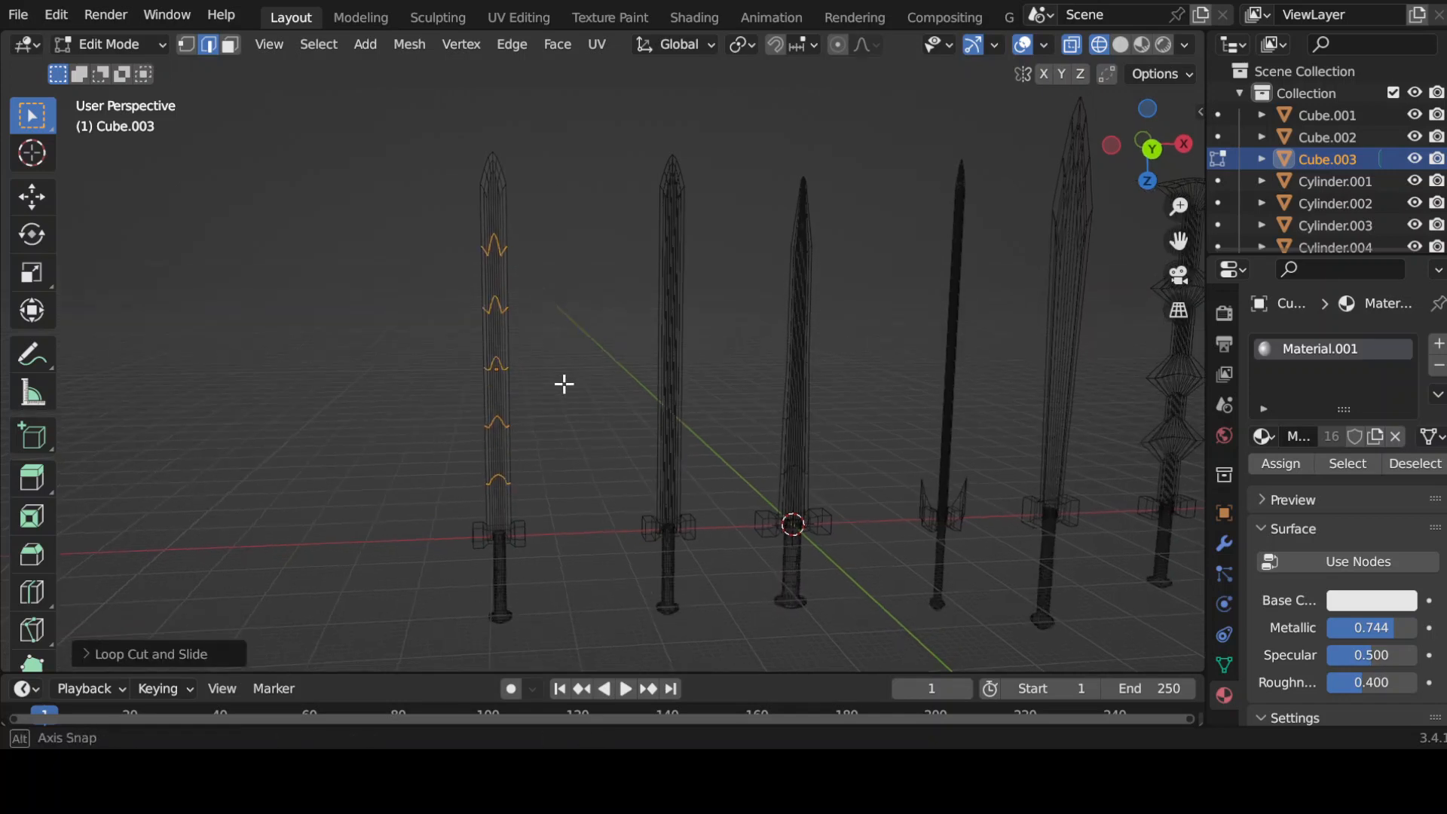
key(s)
key(z)
key(Escape)
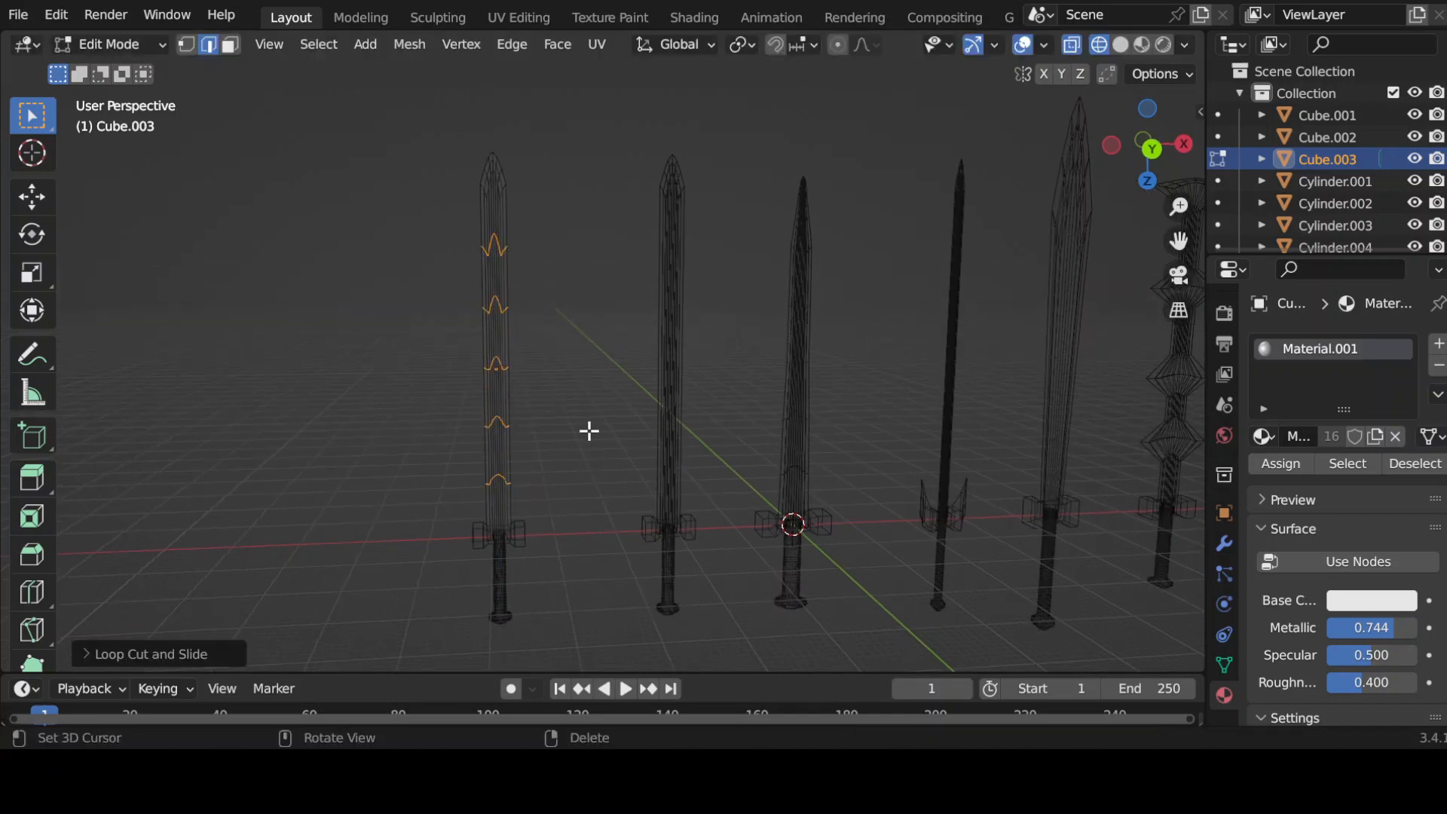
key(s)
key(x)
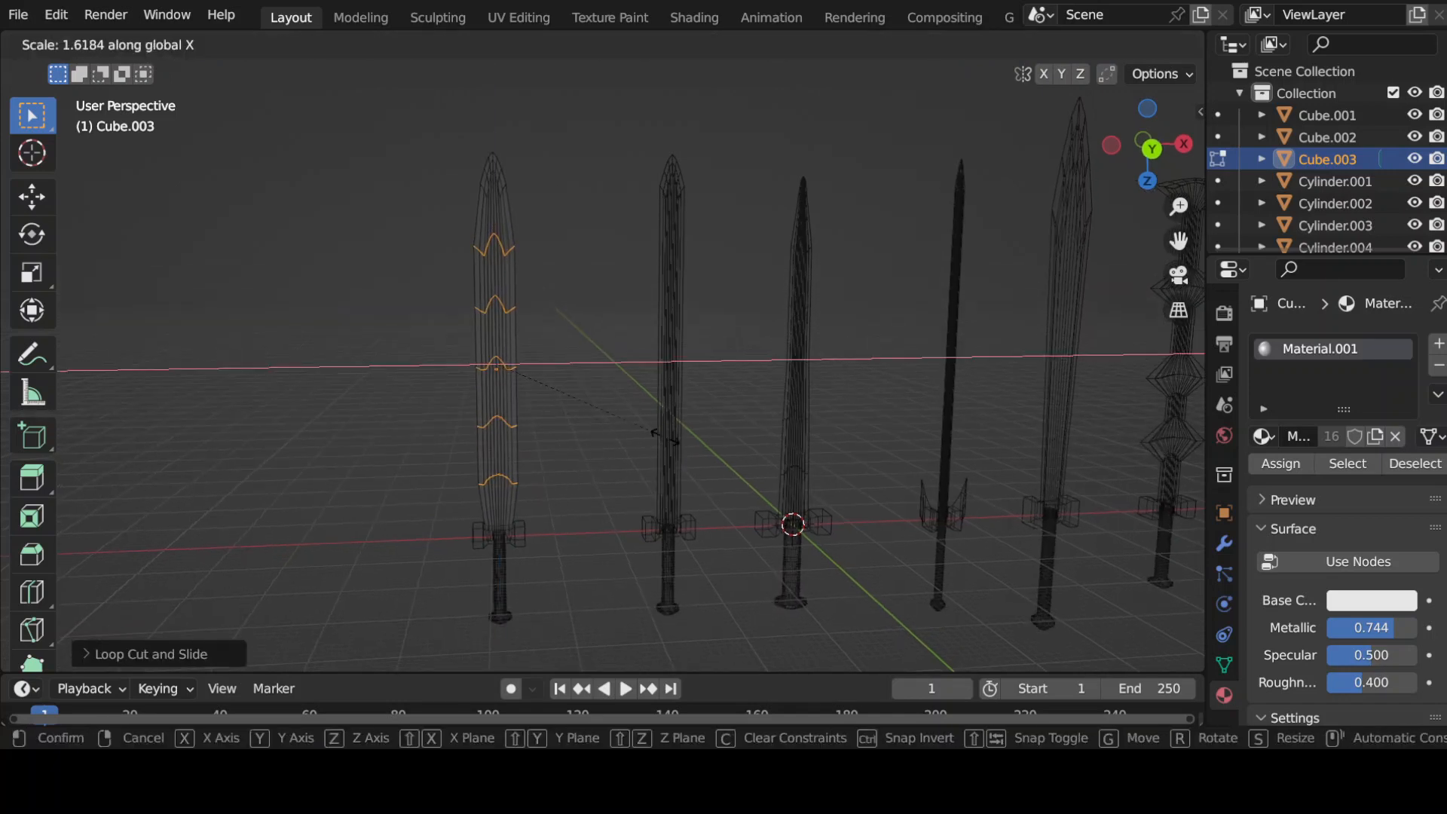
key(Escape)
Return to Object Mode and widen the outermost copy's whole blade along X
key(Tab)
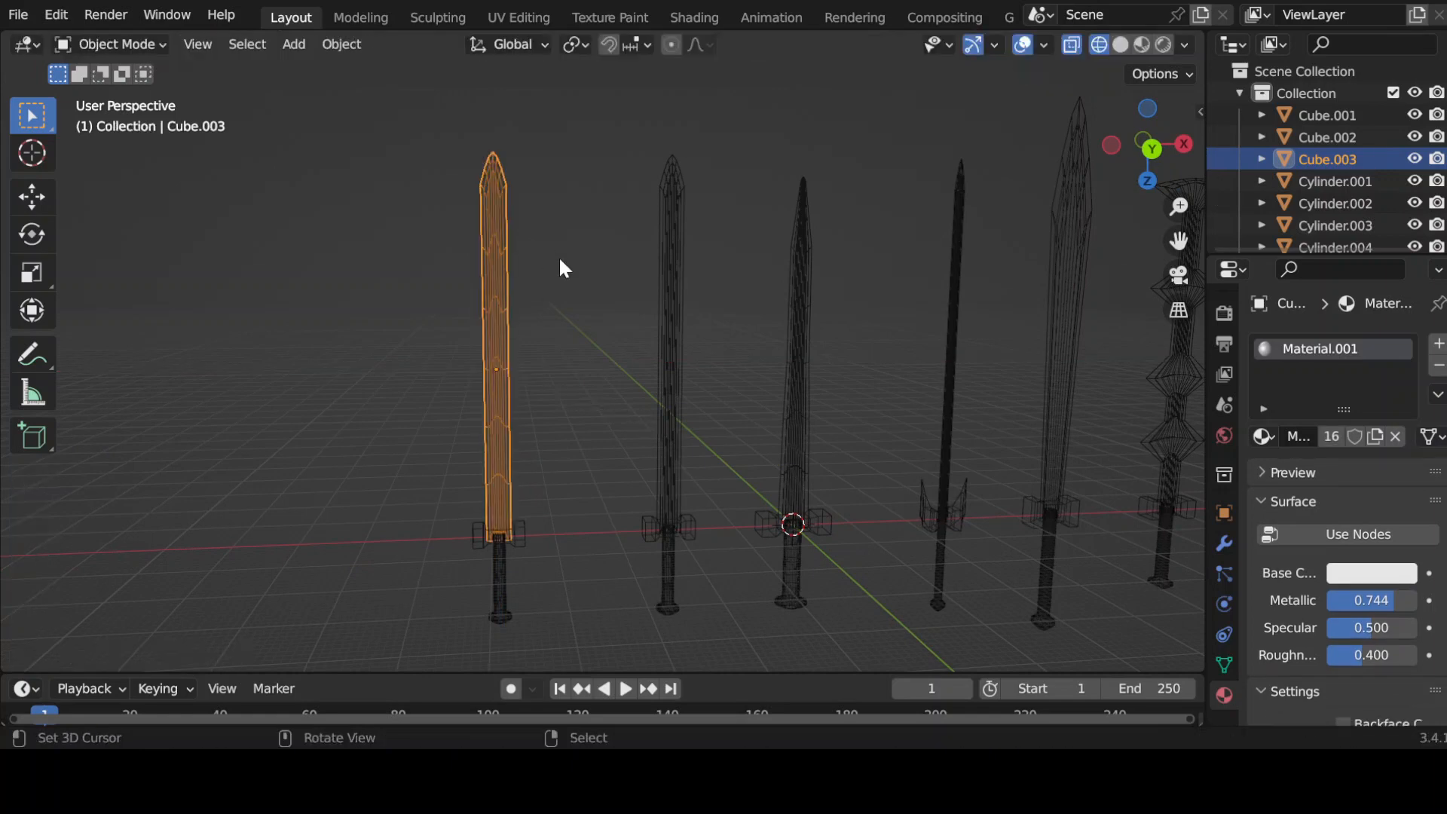
key(s)
key(x)
click(646, 371)
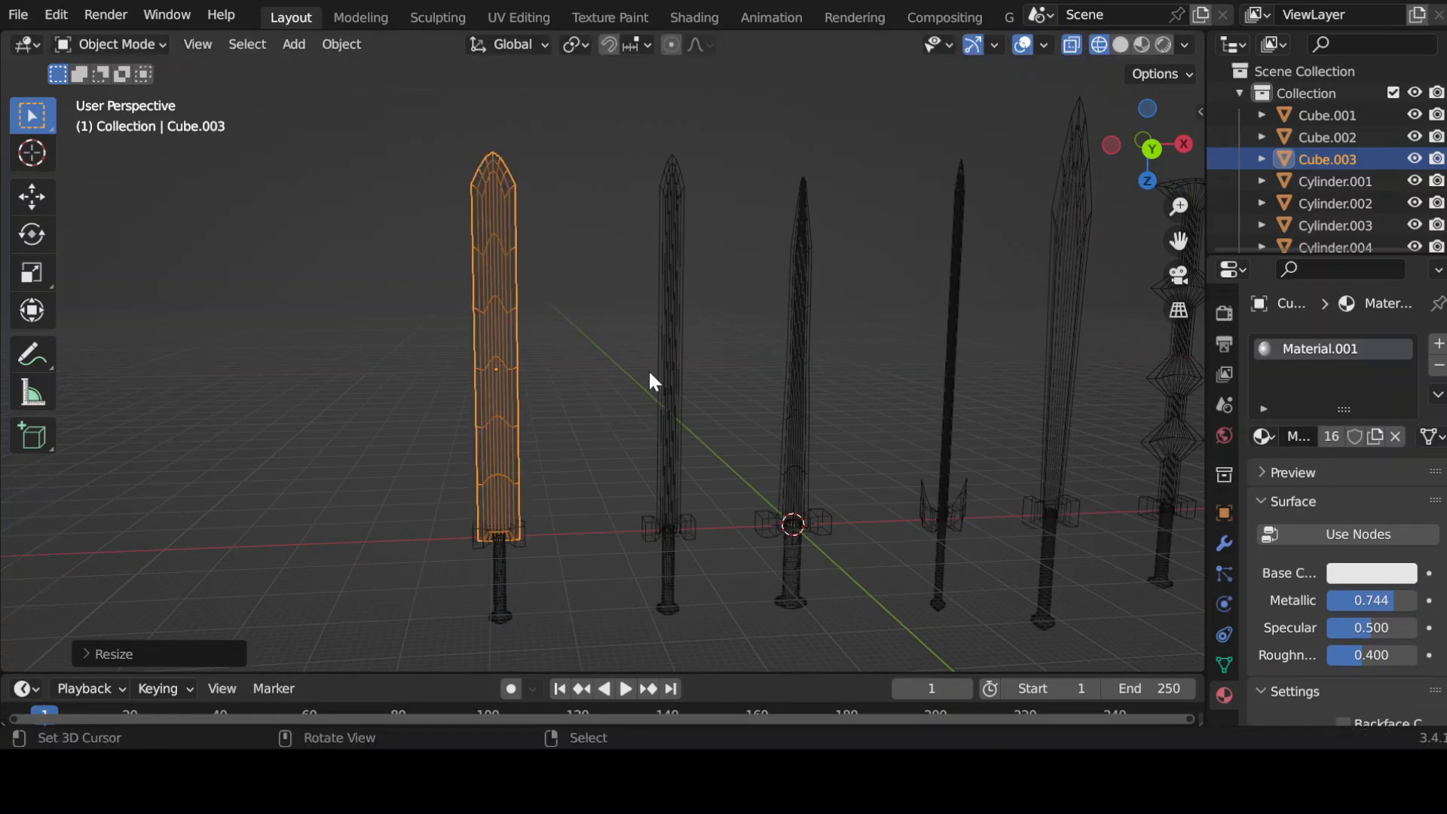
Enlarge the guard and handle of the wide-bladed sword and lower them along Z to fit the blade's base
click(524, 541)
key(s)
click(548, 548)
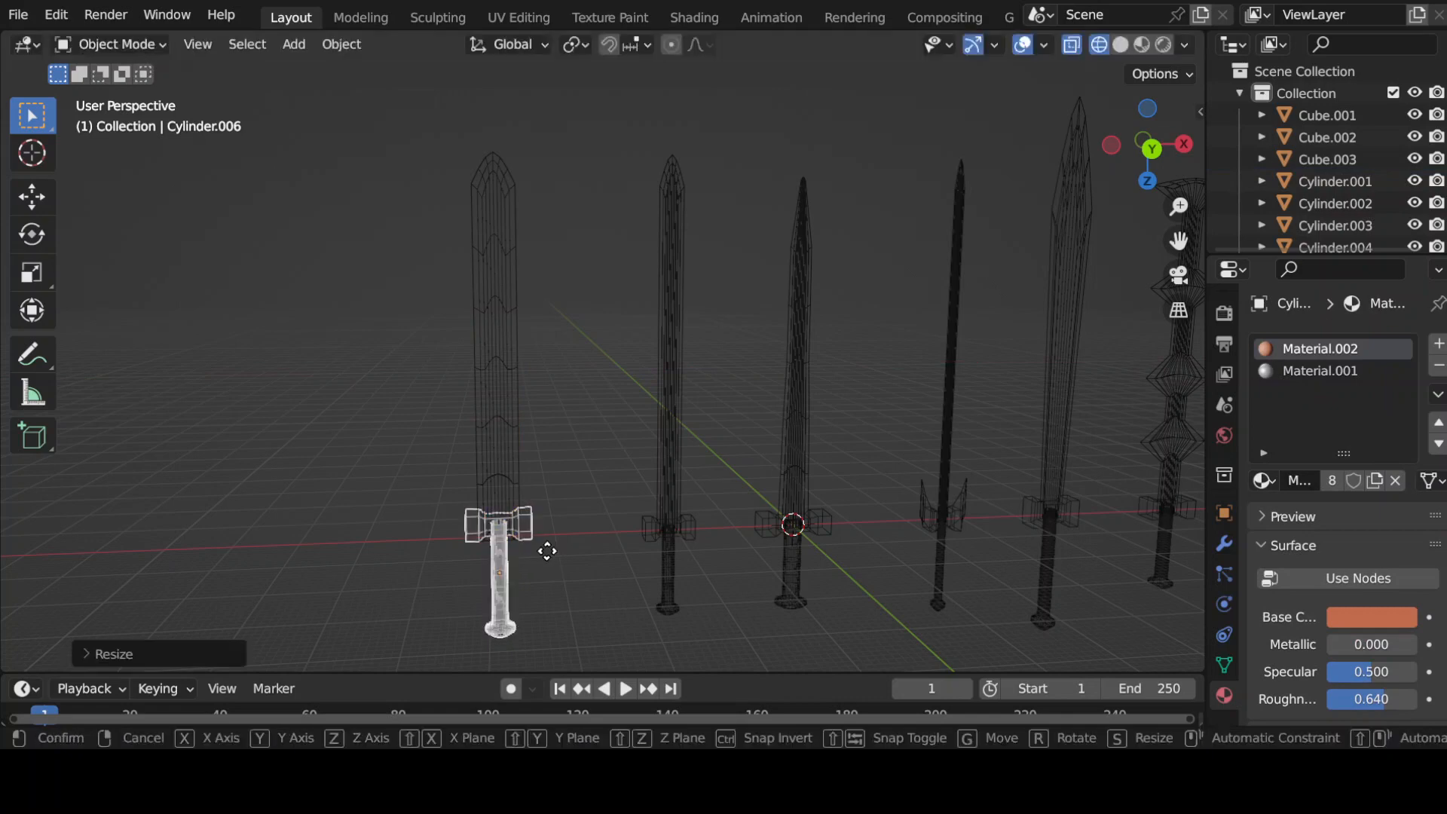
key(g)
key(z)
click(553, 561)
Join the wide sword's blade with its guard and handle into one object and clear the selection
shift+click(523, 528)
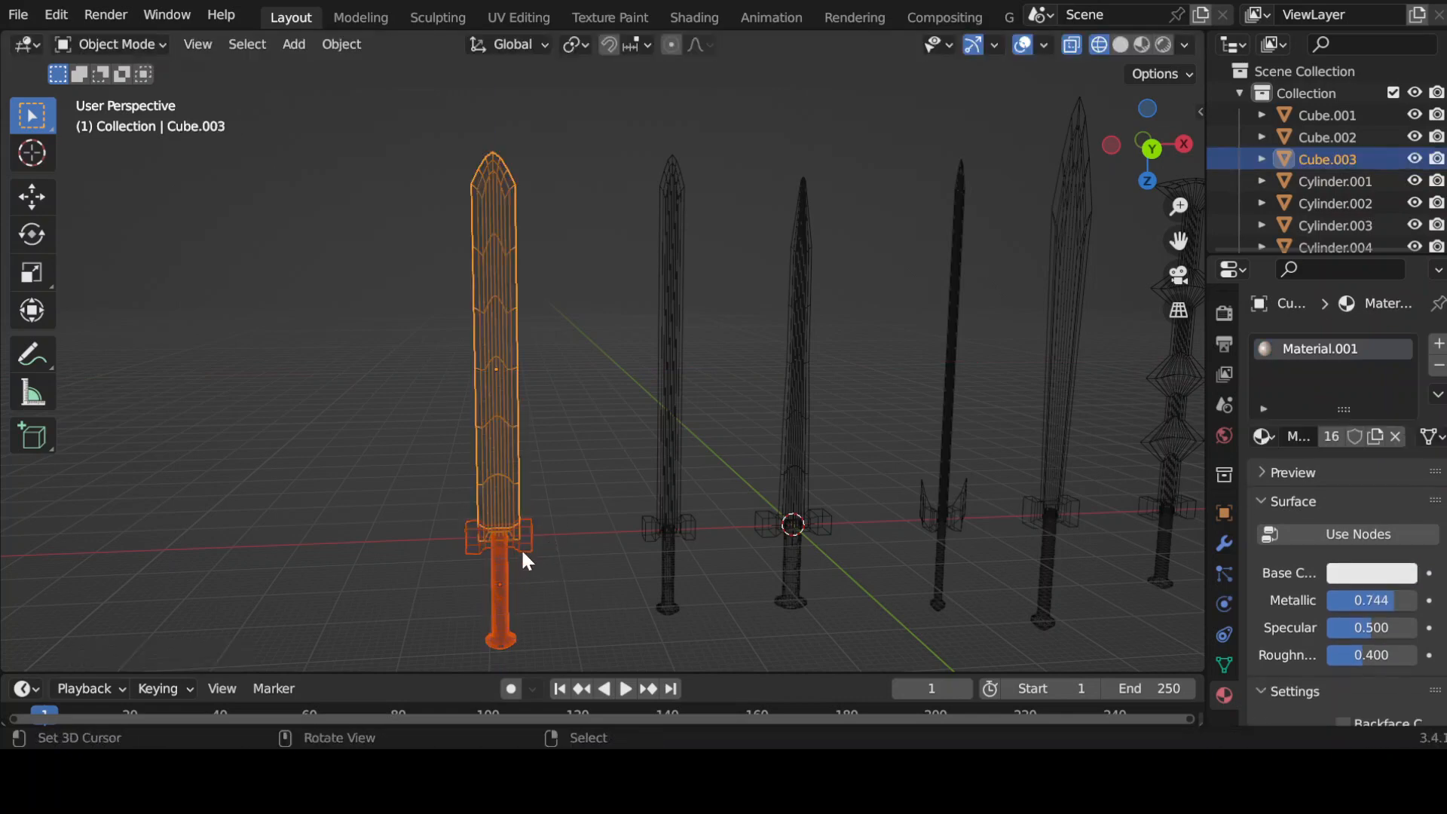
shift+click(502, 541)
key(ctrl+j)
drag(584, 449, 594, 475)
Join the neighbouring straight sword's blade with its guard and handle, then select all the swords and deselect them
scroll(597, 482, down, 3)
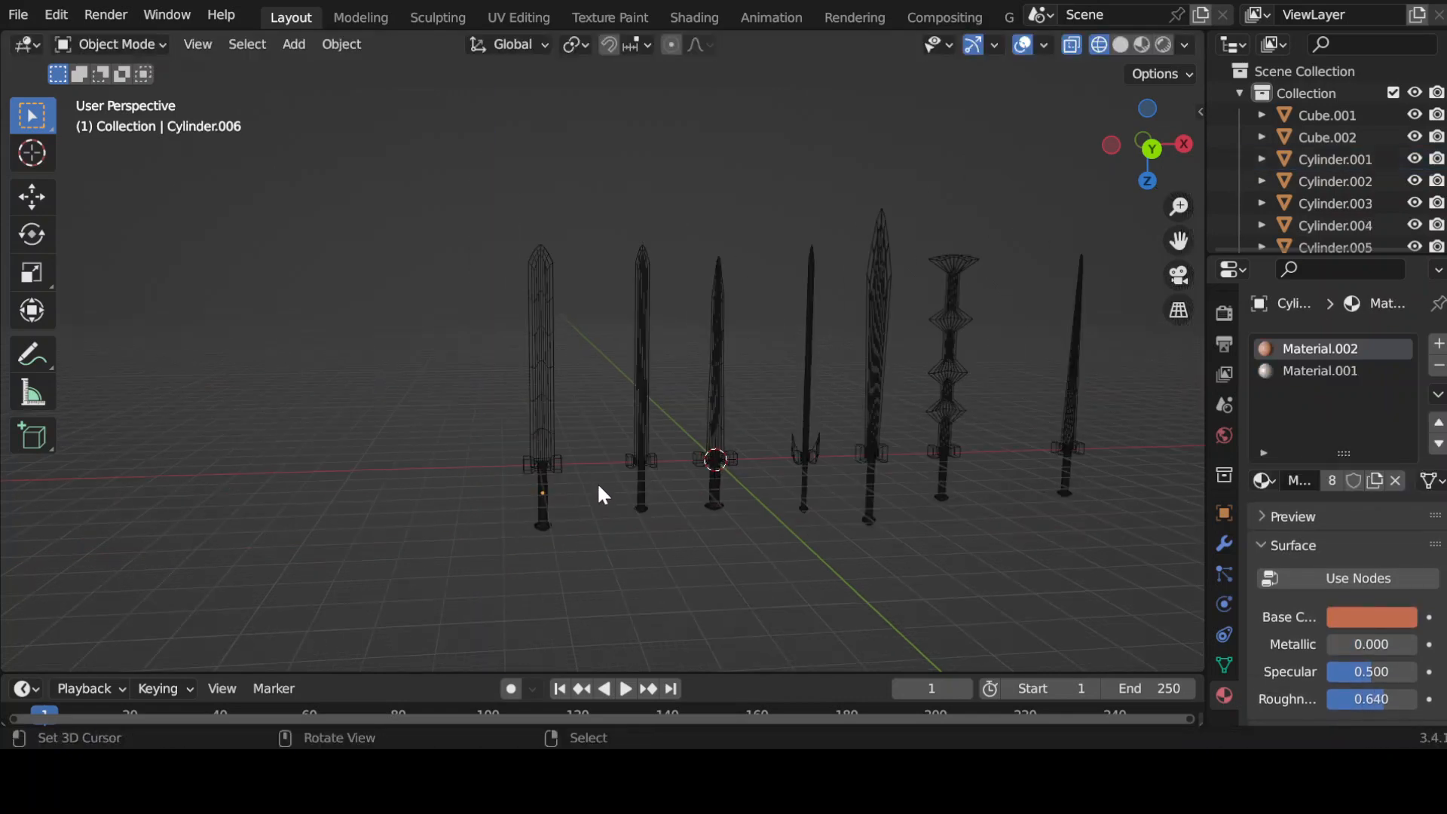
shift+middle_drag(892, 551, 844, 553)
click(587, 494)
shift+click(584, 436)
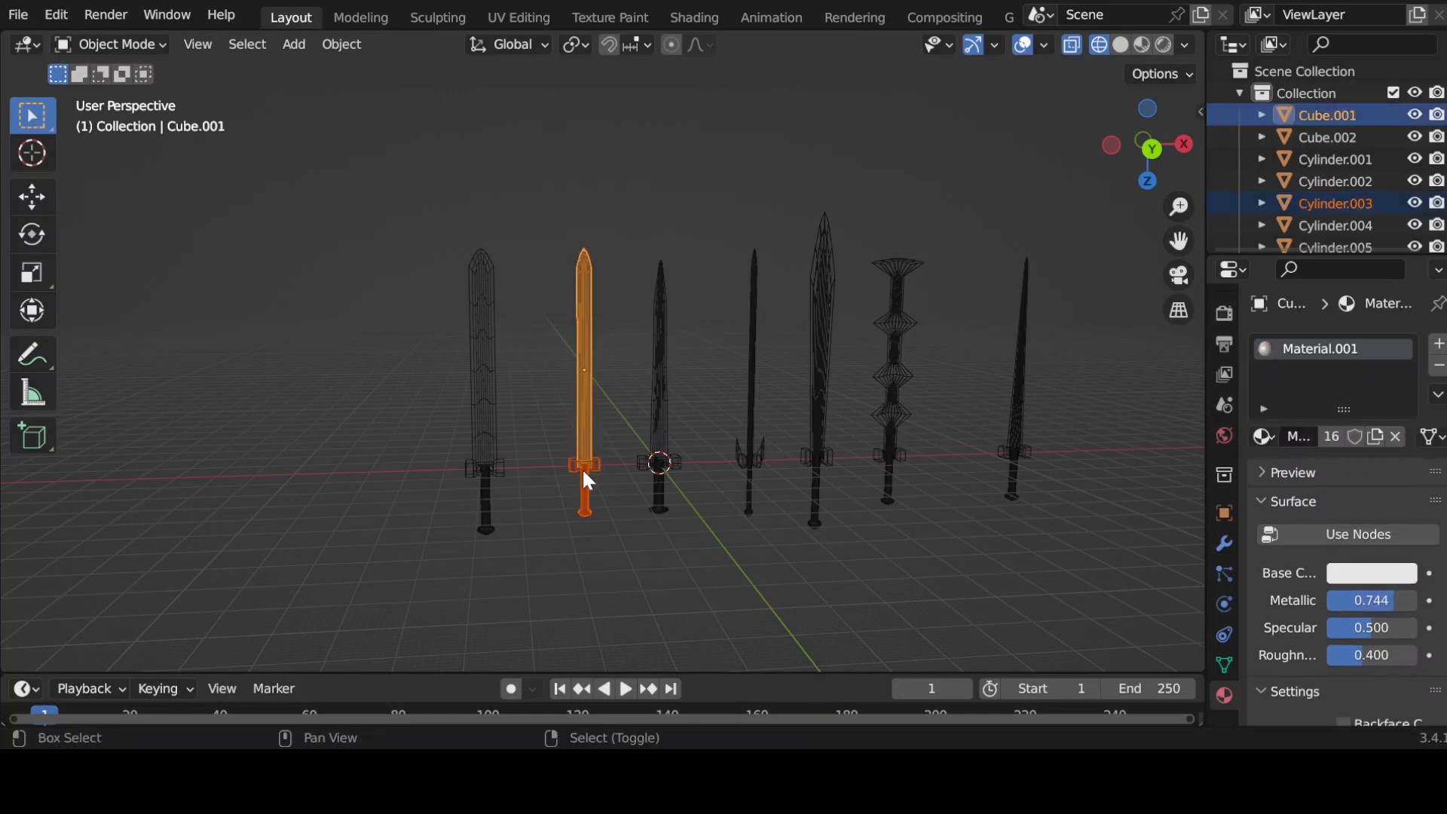
shift+click(587, 481)
key(ctrl+j)
drag(448, 340, 1103, 499)
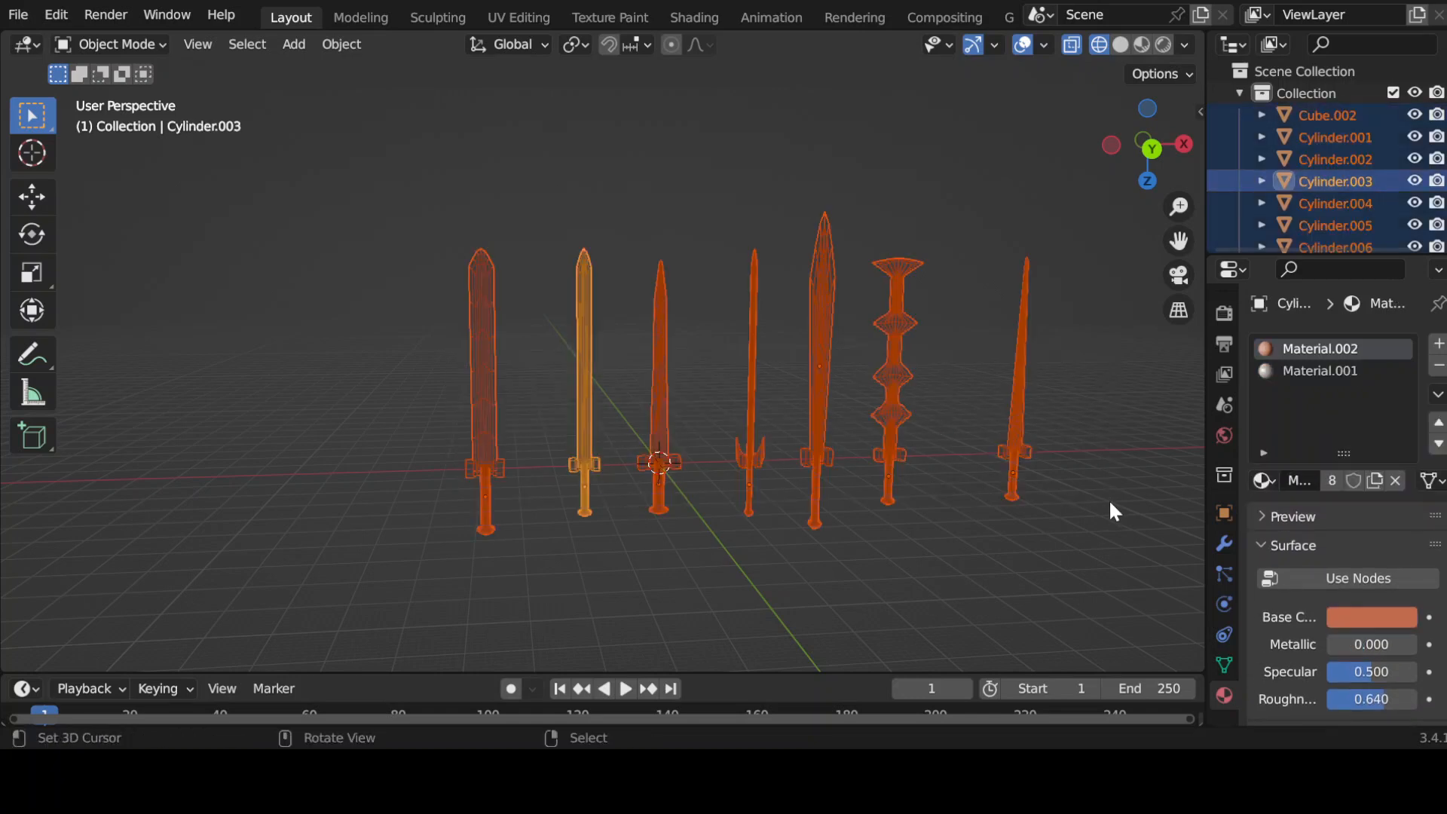
drag(909, 560, 918, 568)
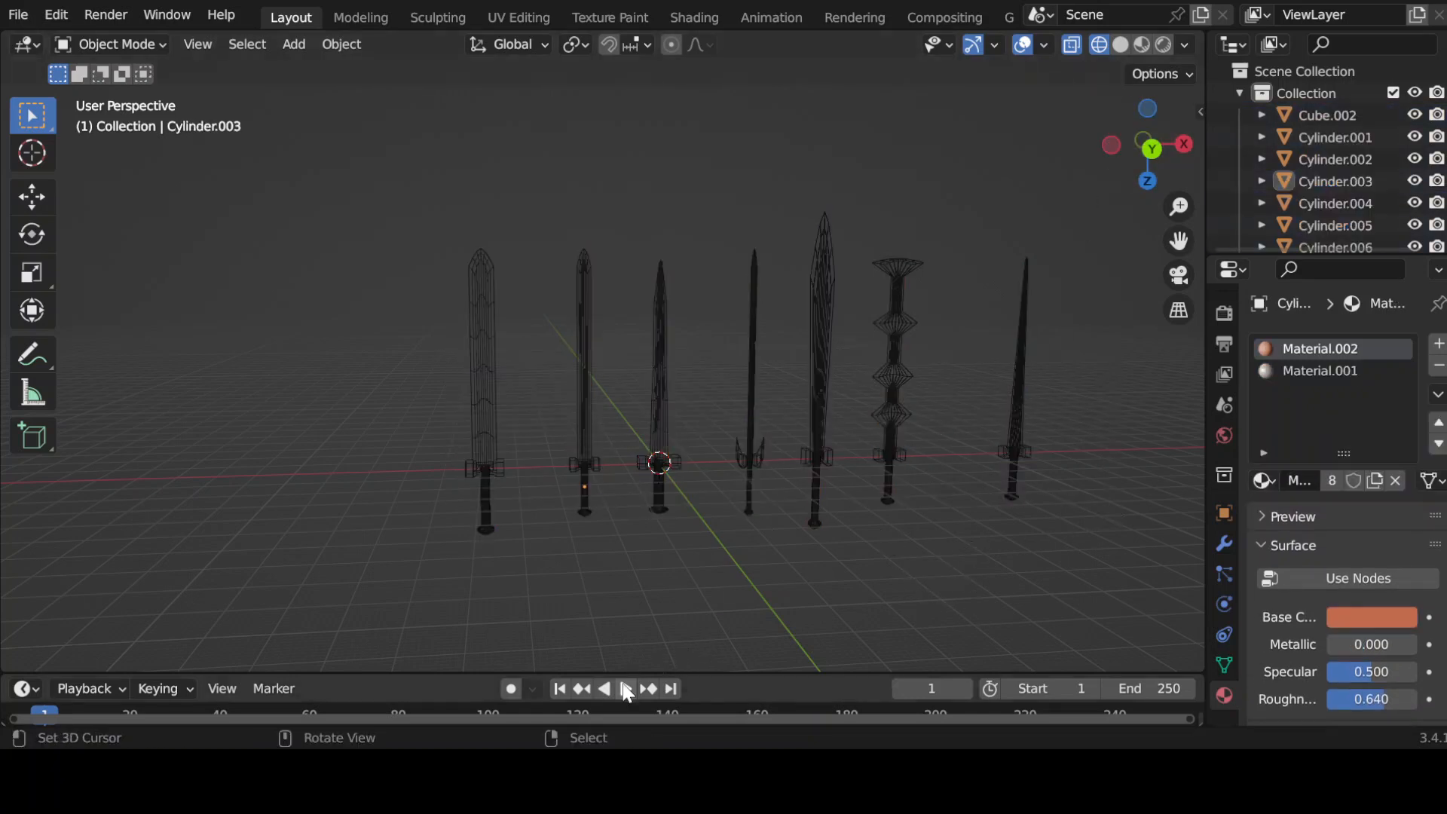
Start animation playback and switch the viewport to Solid shading to view the swords from the front
click(627, 688)
click(1121, 45)
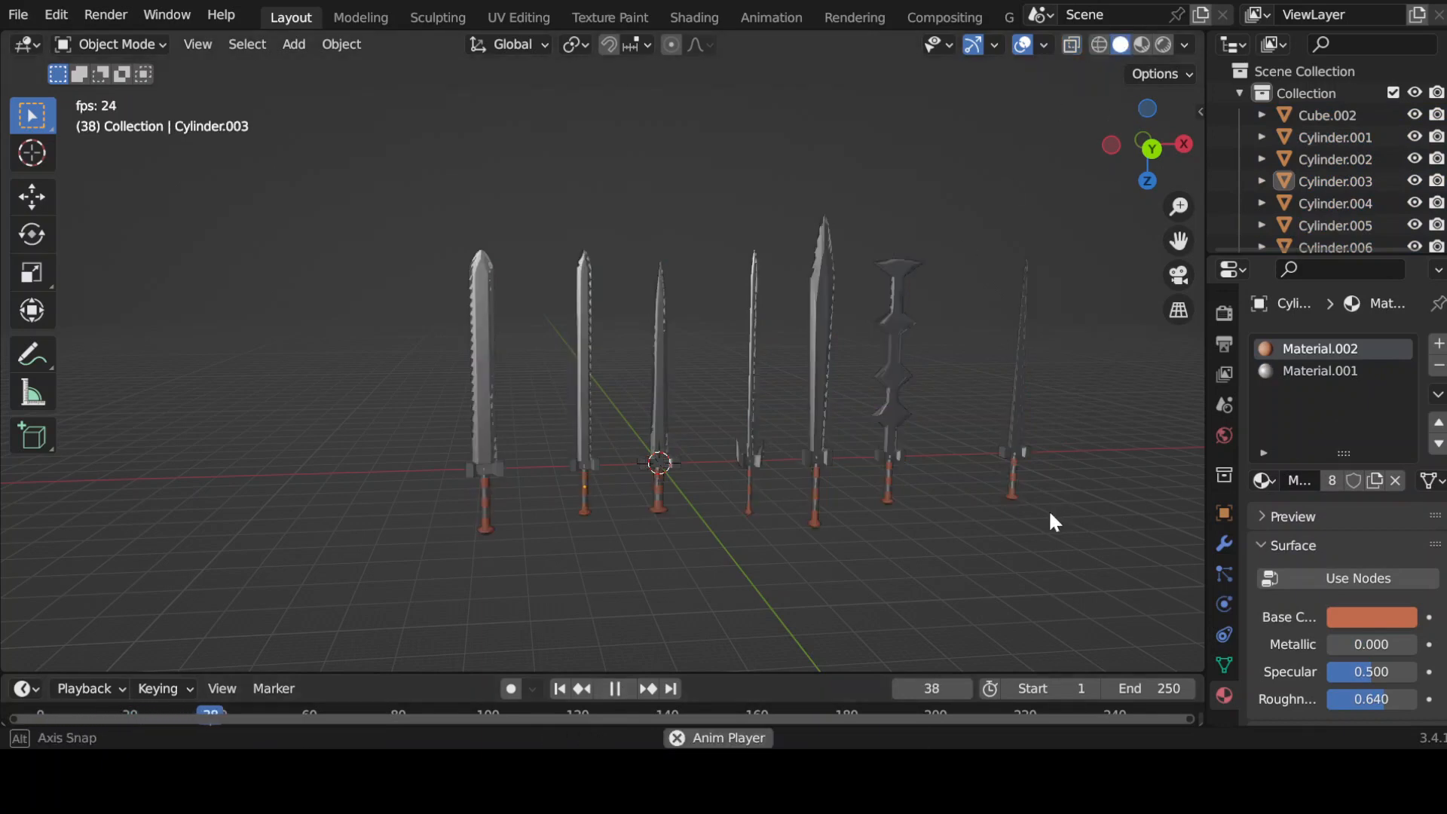
middle_drag(1047, 512, 961, 525)
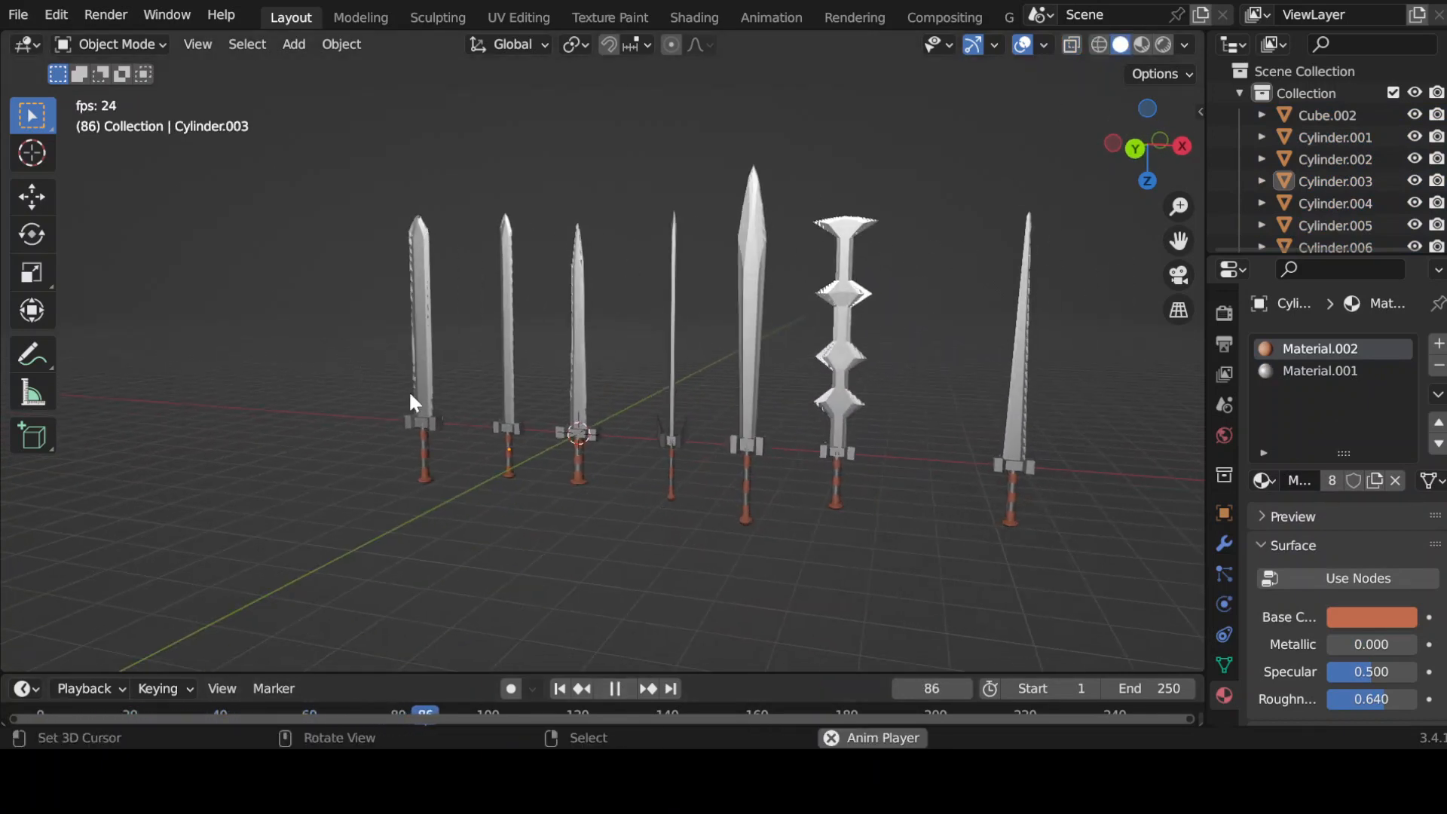
Try rotating the swords together, then the tapered spike sword and the tall leaf-bladed sword individually, cancelling each rotation
drag(413, 403, 964, 544)
key(r)
right_click(972, 501)
right_click(1011, 498)
key(r)
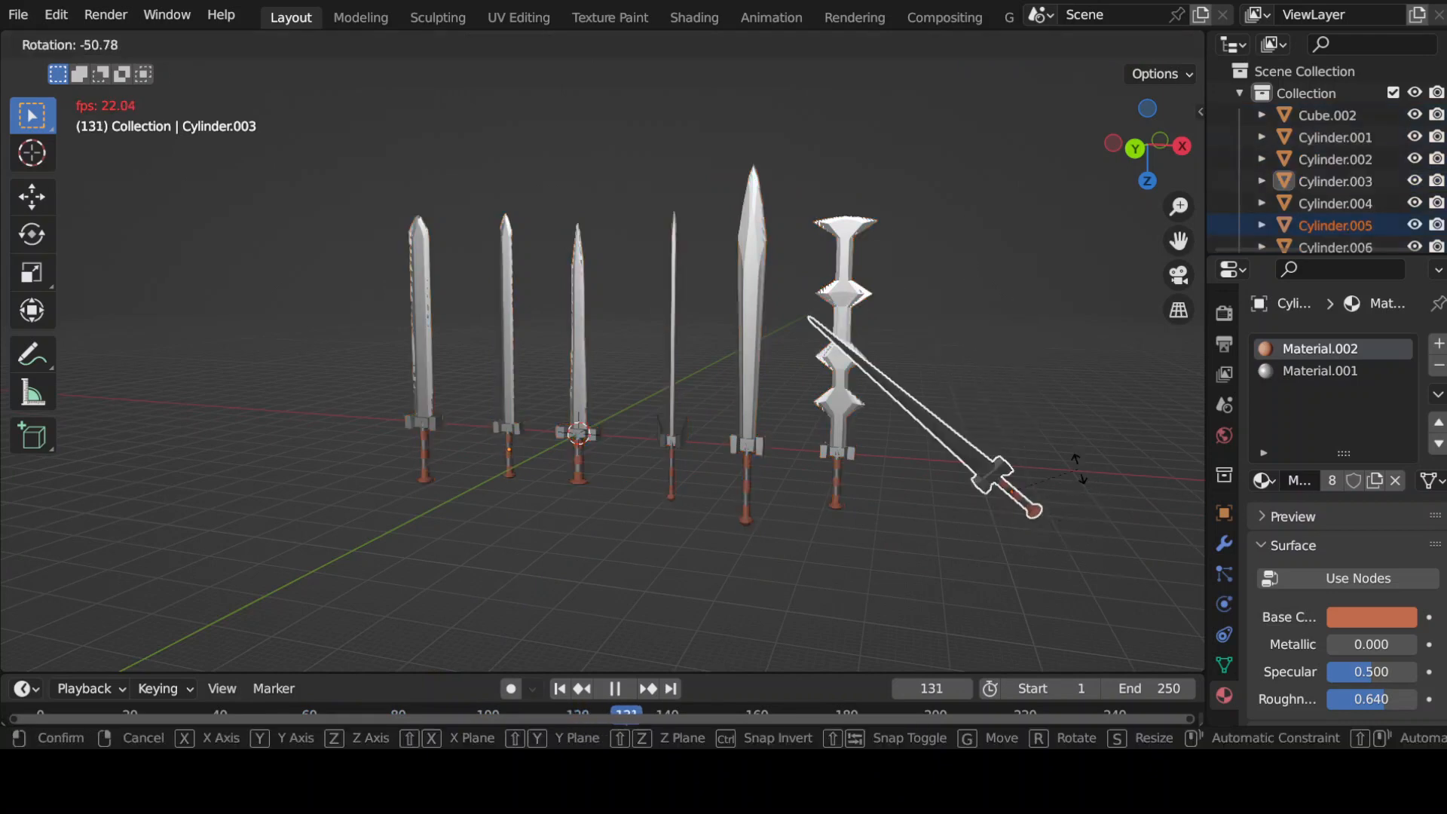
right_click(1077, 467)
click(750, 430)
key(r)
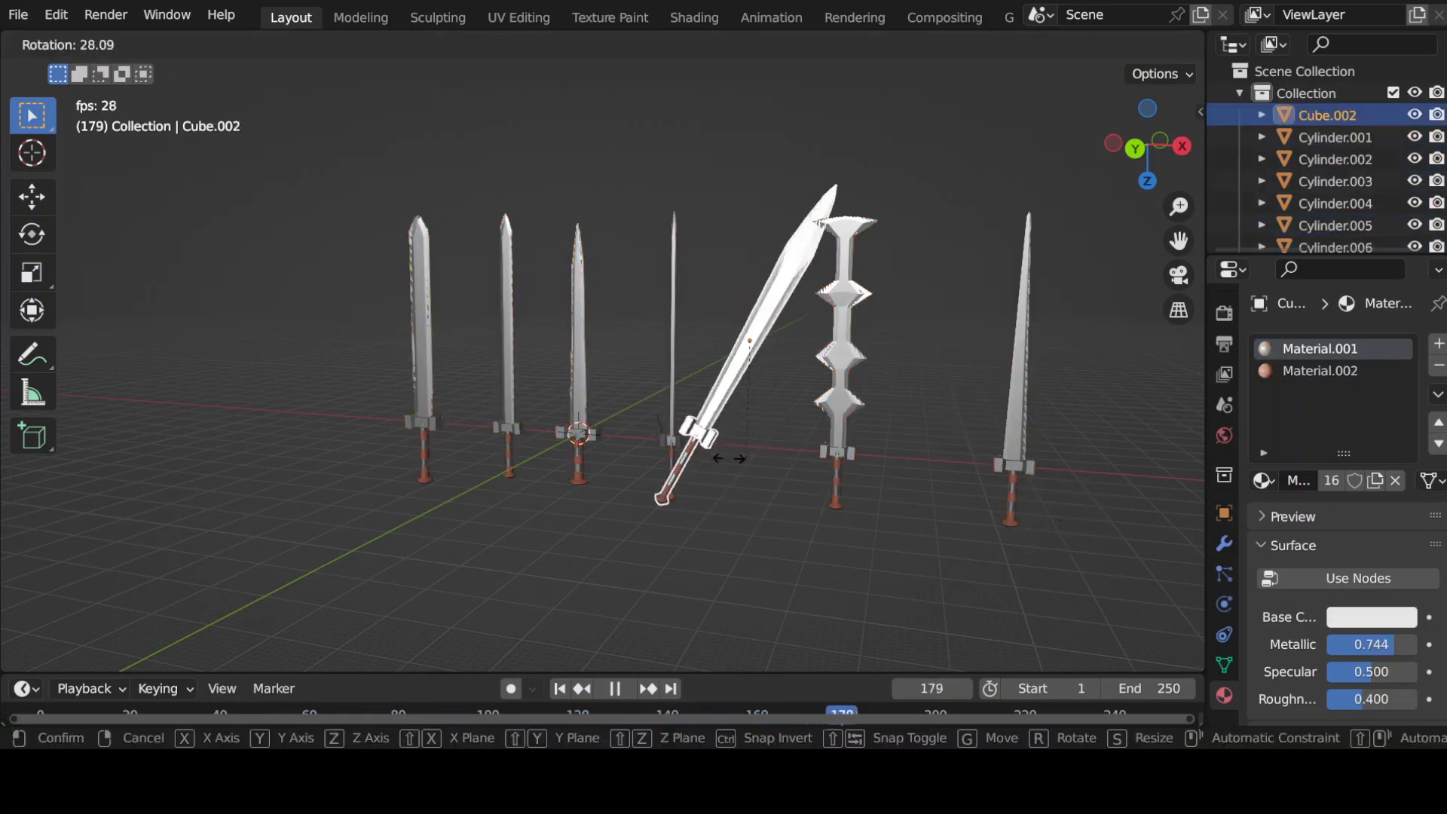
right_click(778, 495)
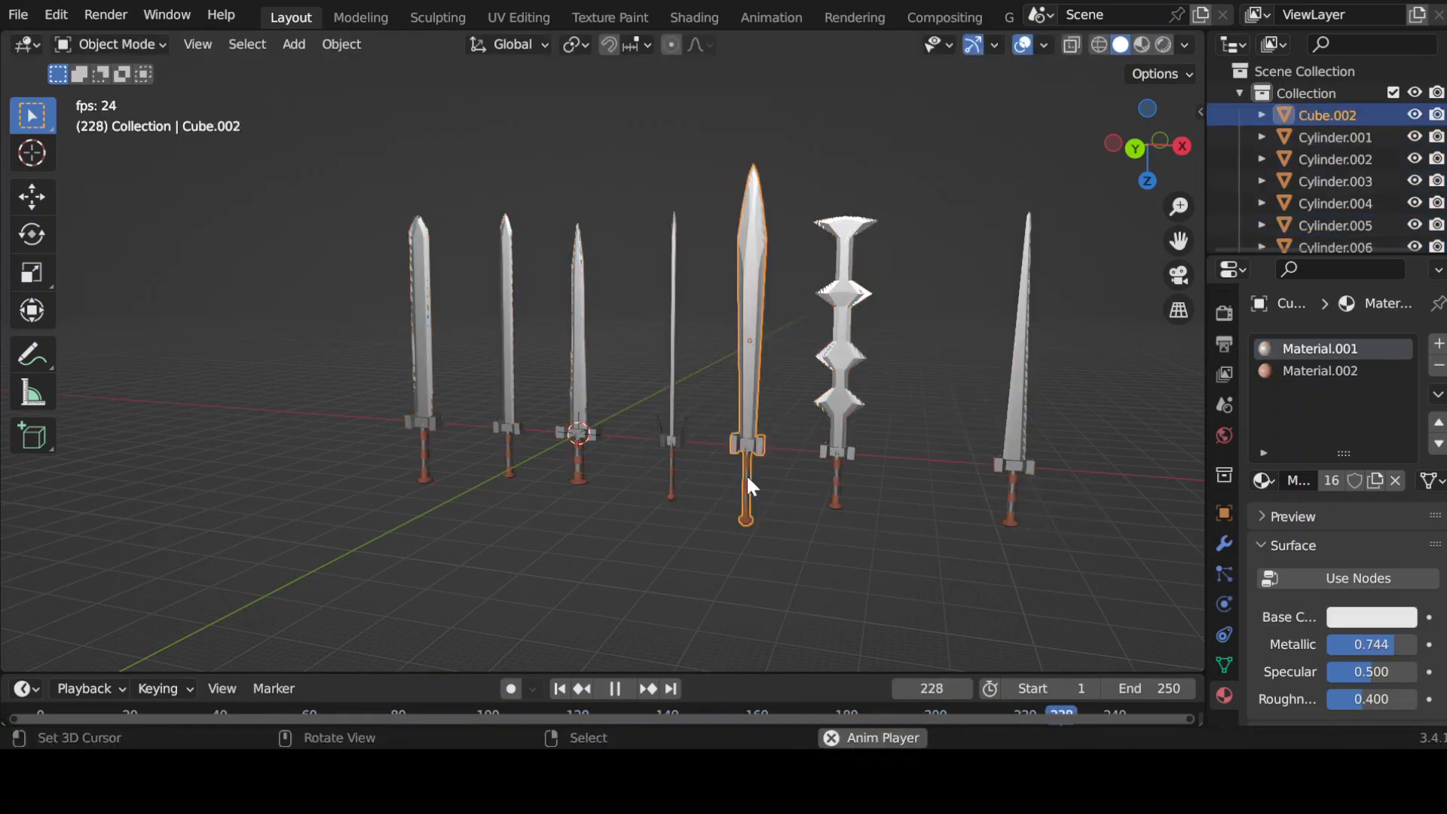
Place the 3D cursor on the leaf-bladed sword's handle, set the sword's origin to the cursor and test its rotation
click(748, 477)
click(338, 51)
mouse_move(422, 92)
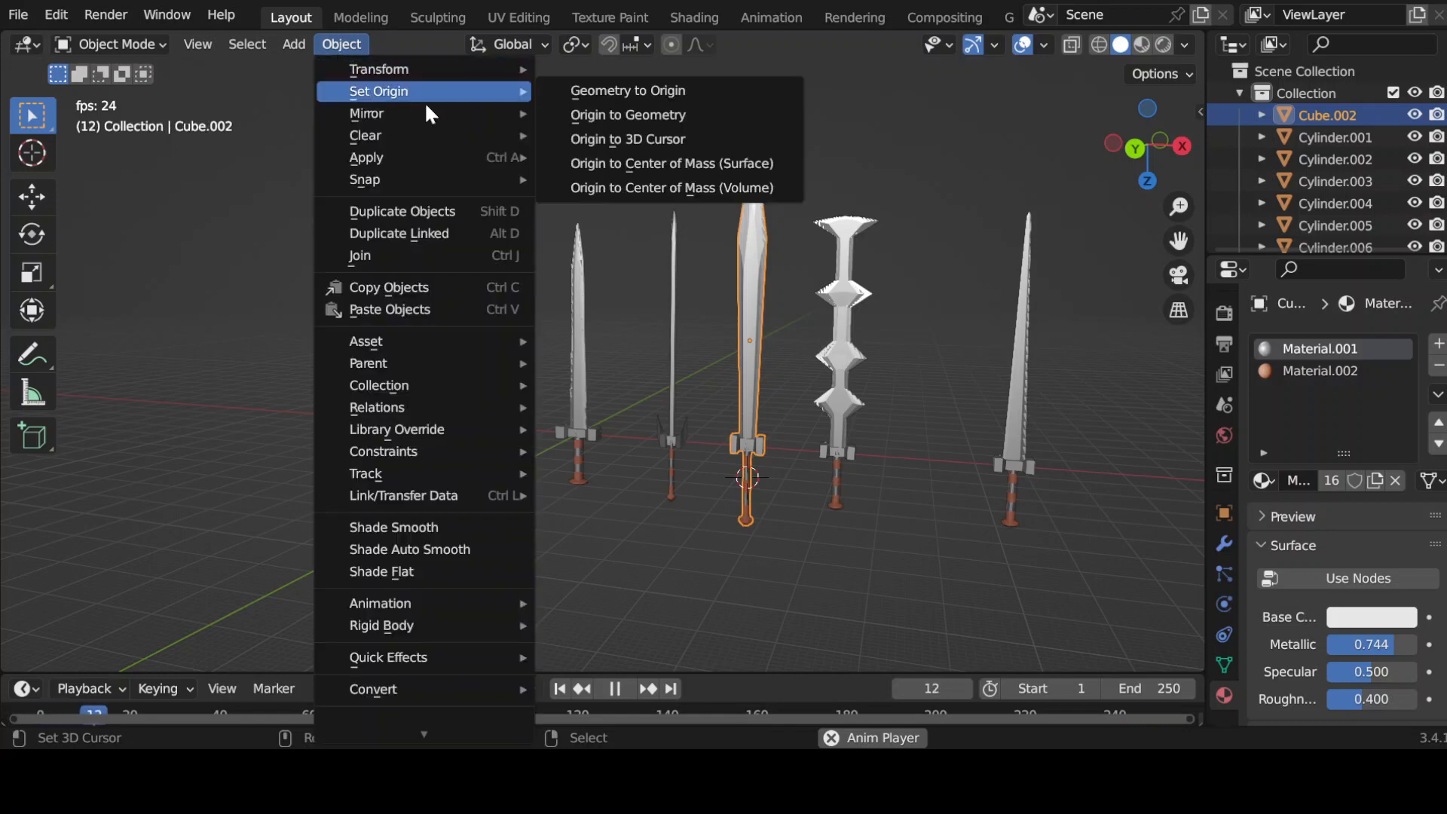
click(657, 124)
key(r)
right_click(963, 284)
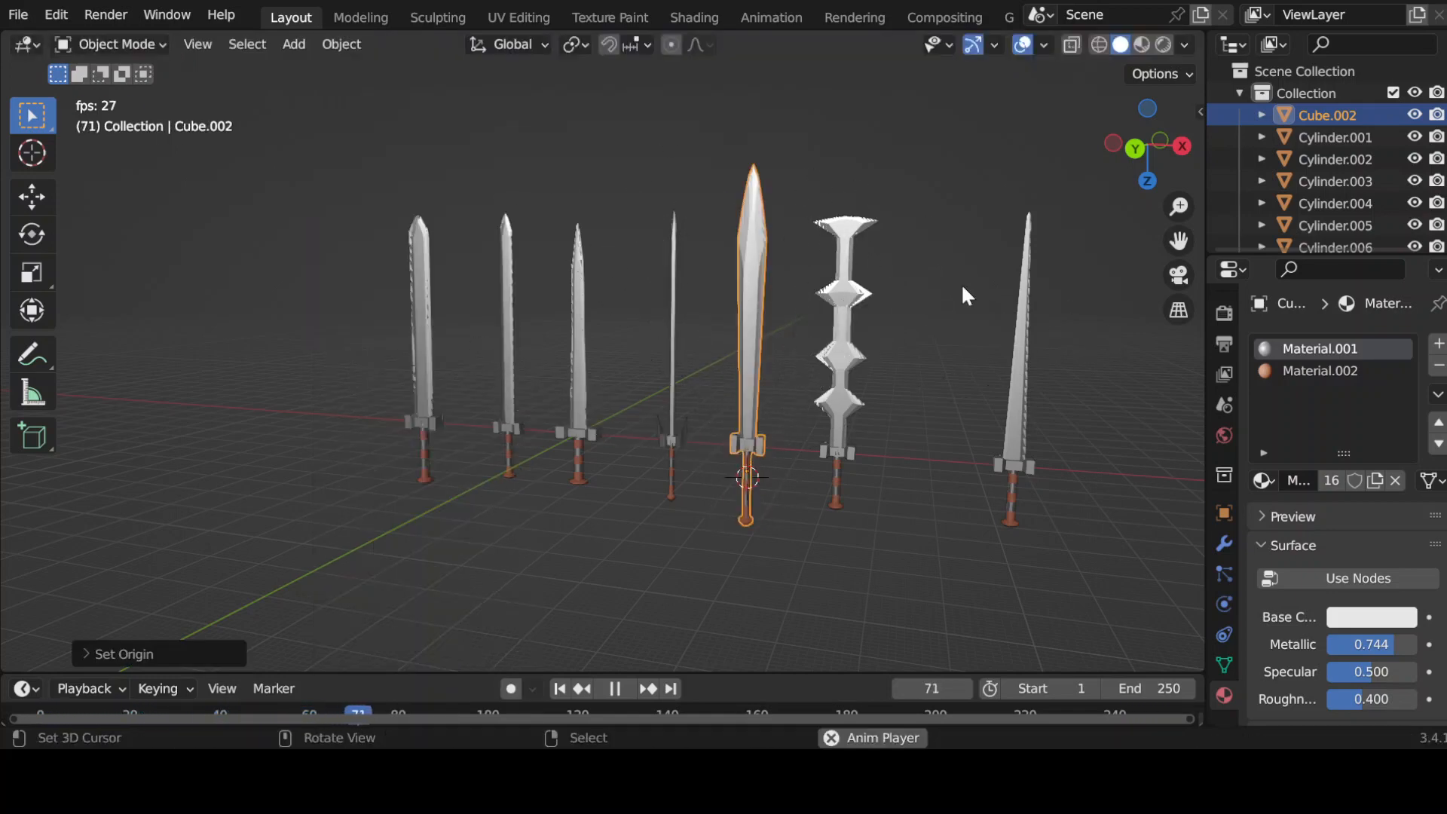
Try rotating the tapered spike sword and the notched sword about their origins, cancelling each rotation
click(1020, 432)
key(r)
right_click(1010, 352)
right_click(848, 365)
key(r)
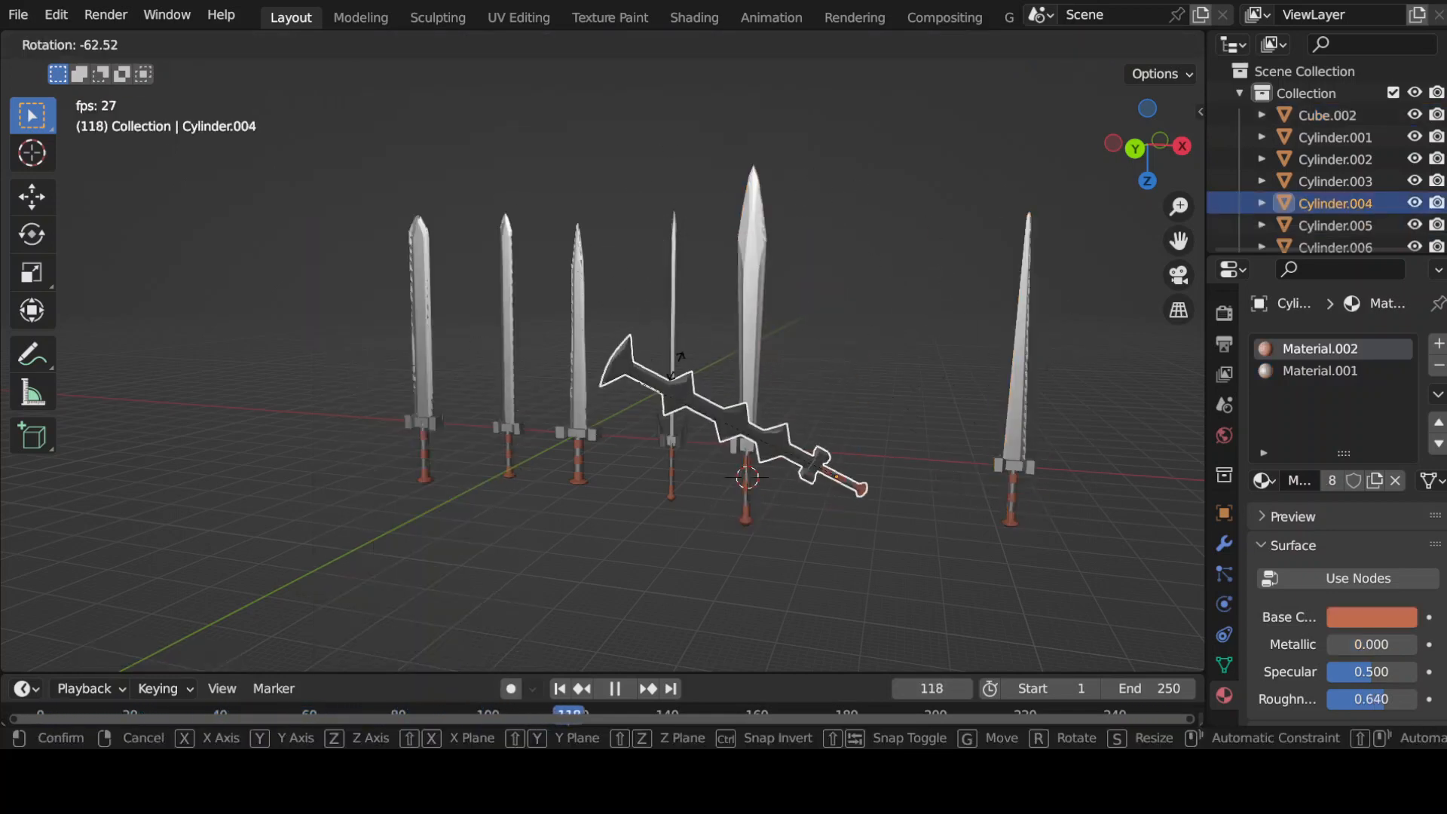
right_click(657, 336)
Try rotating the thin sword with the pronged guard and moving it along Z, and cancel the transform
right_click(680, 376)
right_click(667, 356)
key(r)
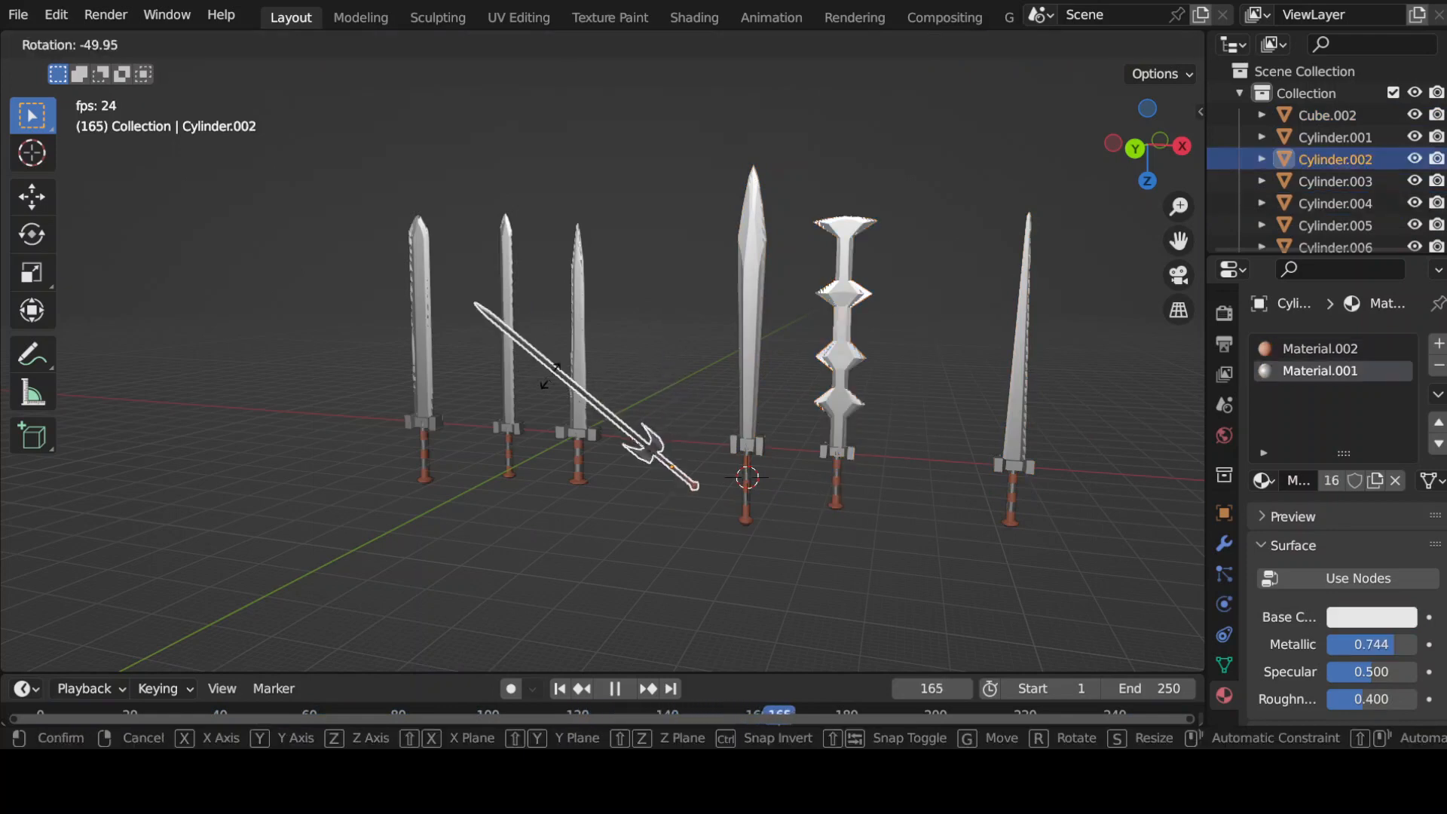
key(g)
key(z)
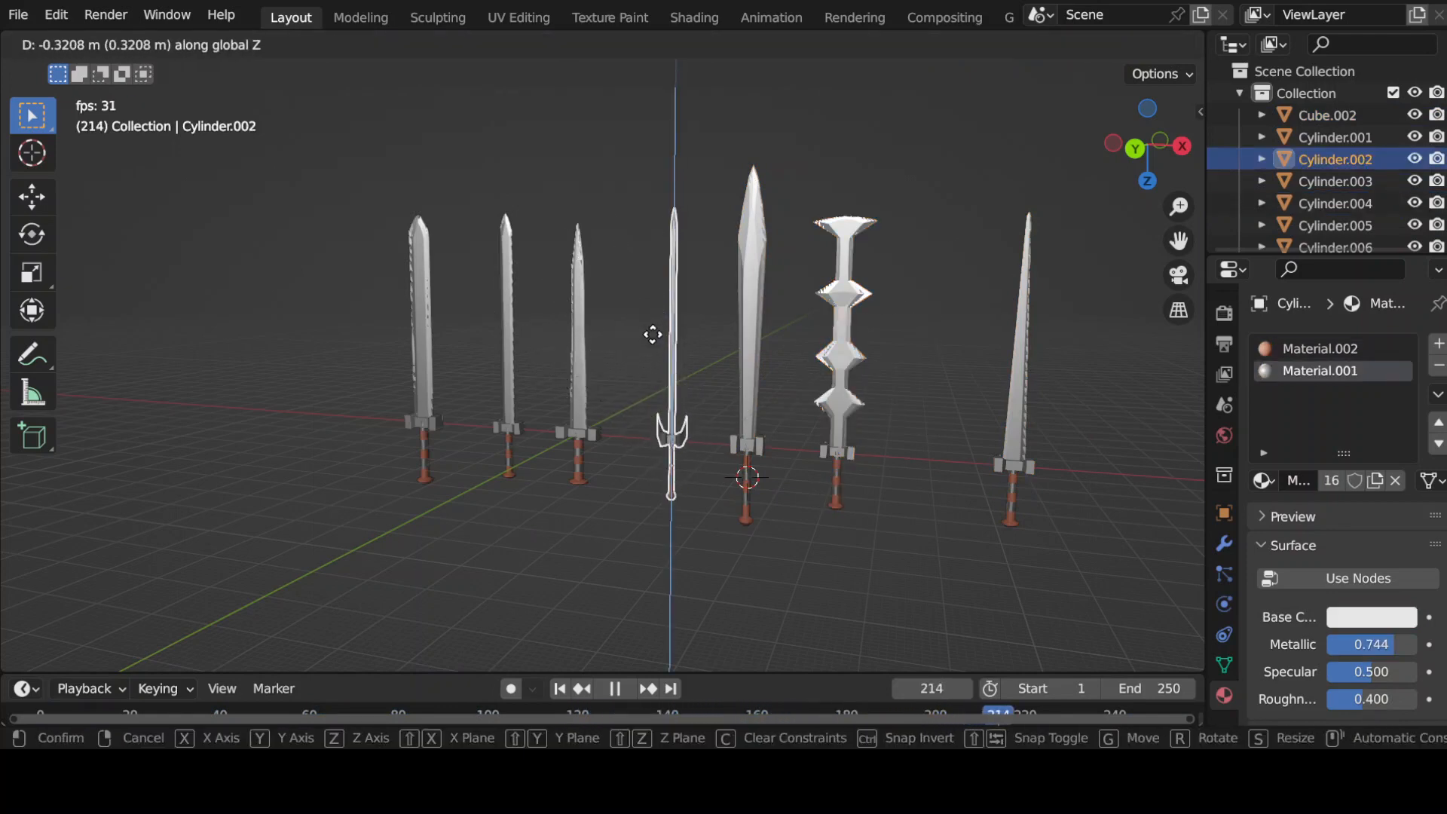
right_click(652, 333)
Try rotating the original sword, cancel it, and select the straight sword and the wide sword in turn
right_click(579, 346)
key(r)
right_click(501, 340)
right_click(507, 342)
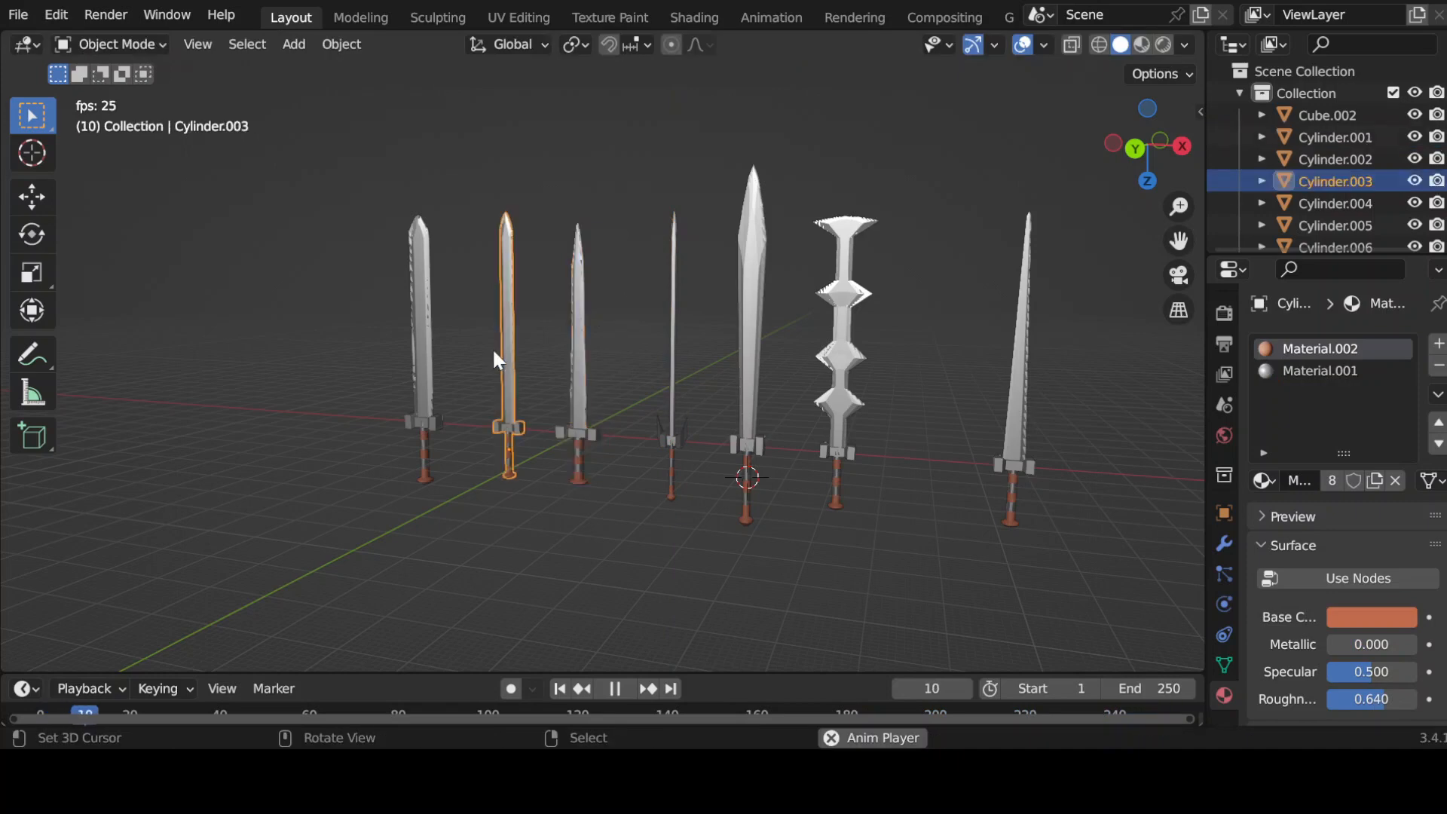
right_click(424, 350)
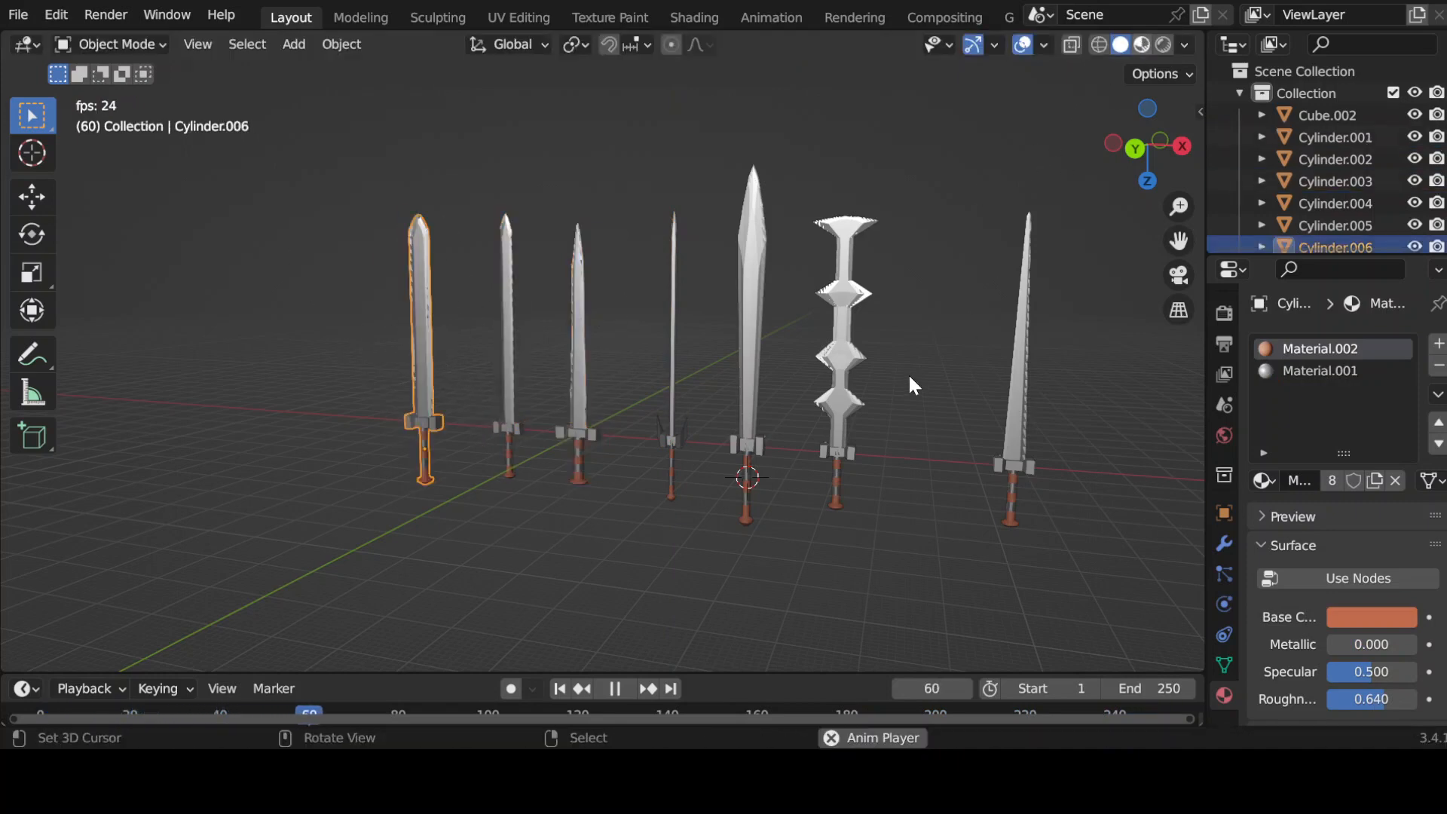
Switch the viewport to Material Preview and select the thin sword with the pronged guard
key(z)
key(2)
mouse_move(837, 283)
middle_down()
mouse_move(740, 318)
mouse_move(777, 386)
mouse_move(682, 360)
mouse_move(657, 384)
middle_up()
right_click(672, 388)
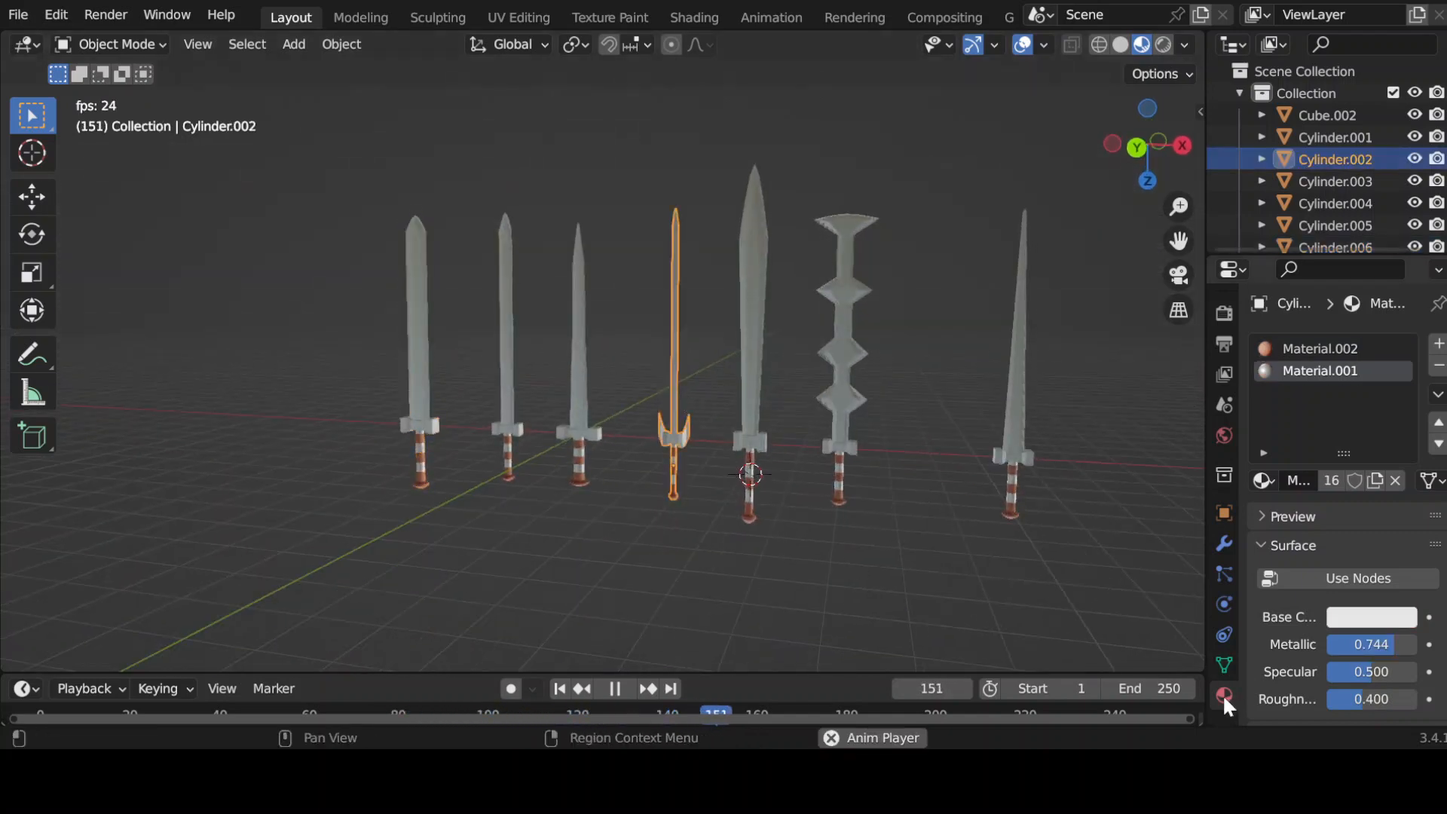
Darken the base colour of Material.001 to a mid grey and set its Metallic value to 0.810
scroll(1355, 622, down, 2)
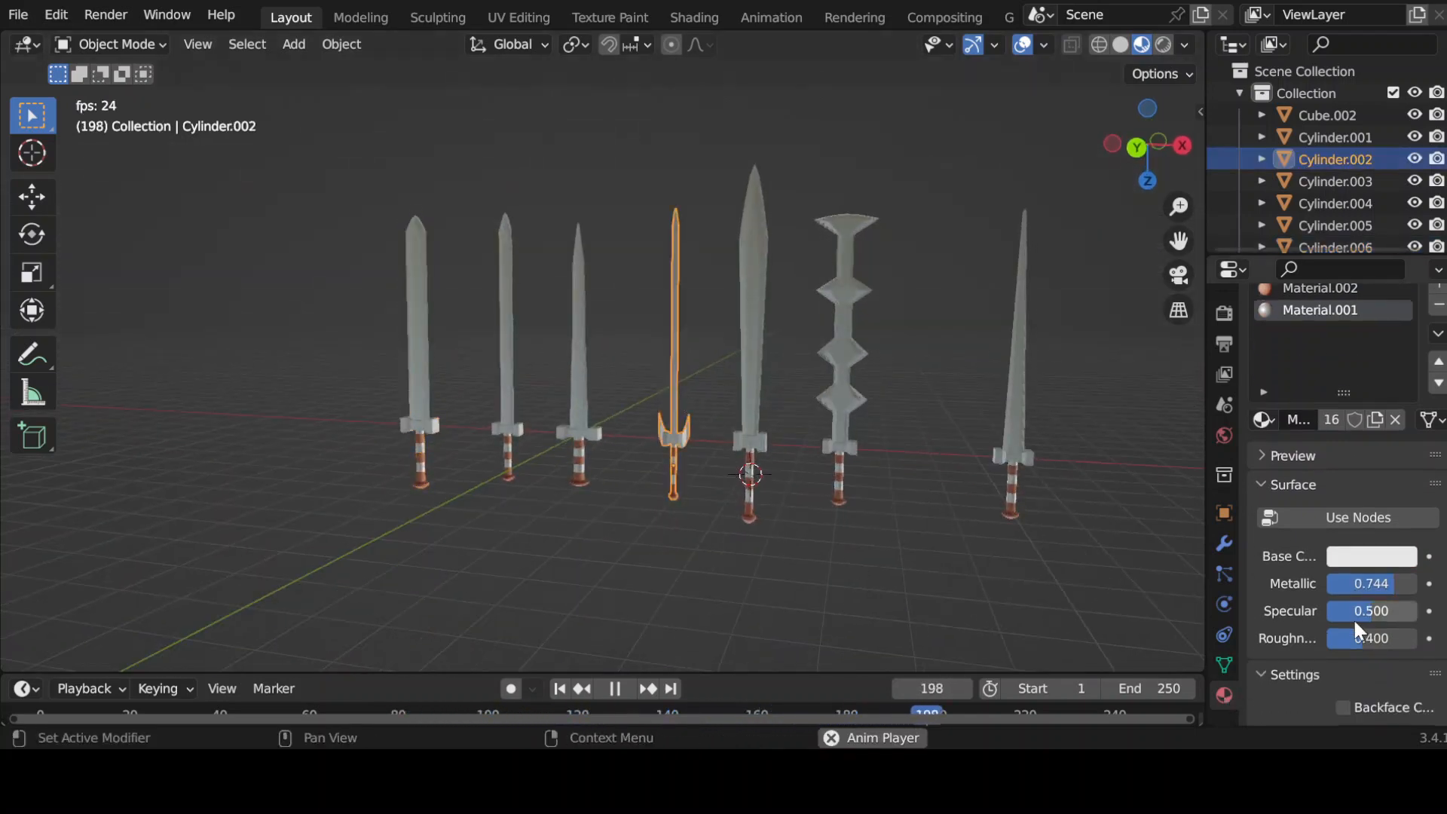
click(1367, 562)
scroll(1311, 304, down, 8)
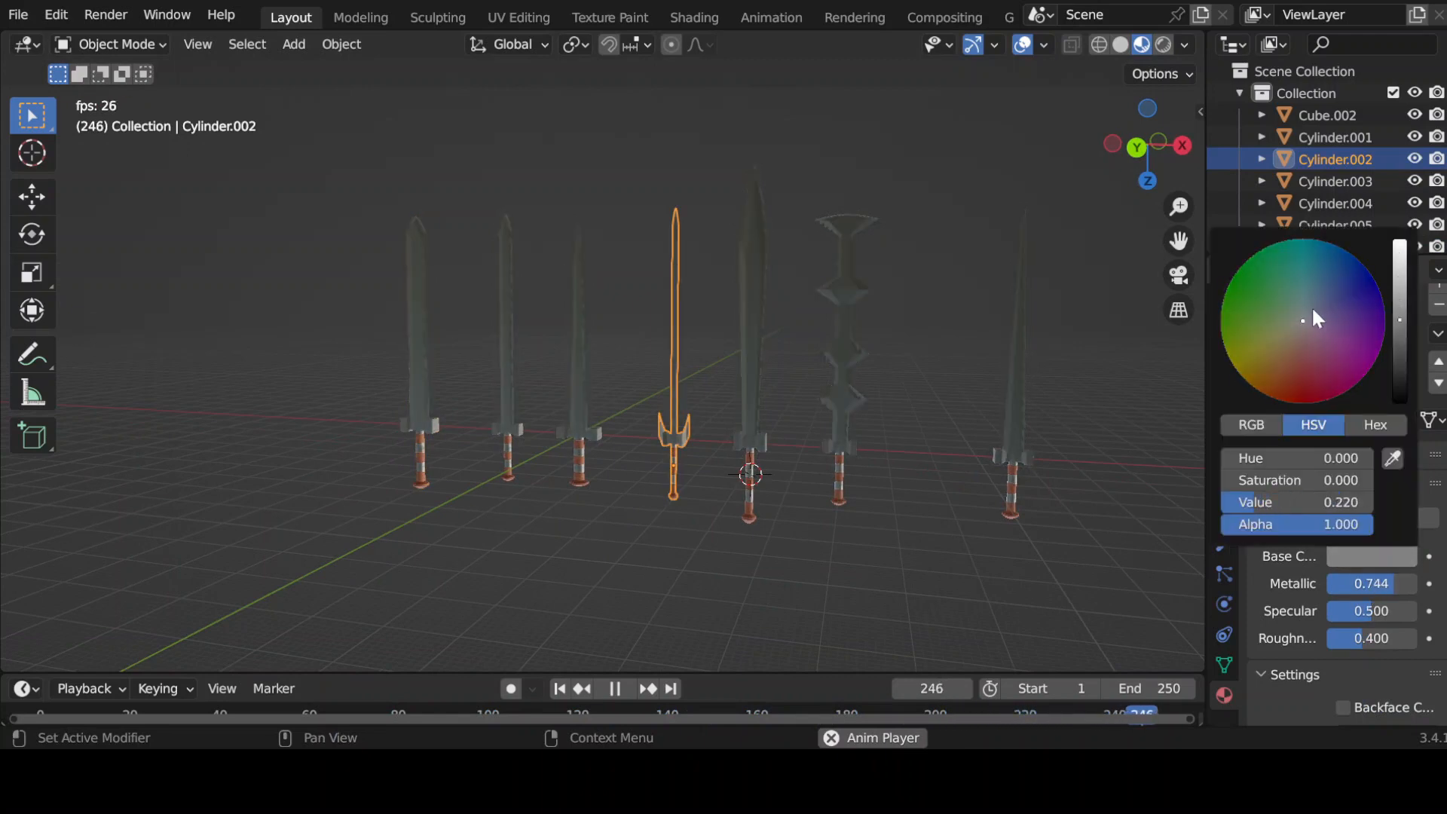
click(1370, 556)
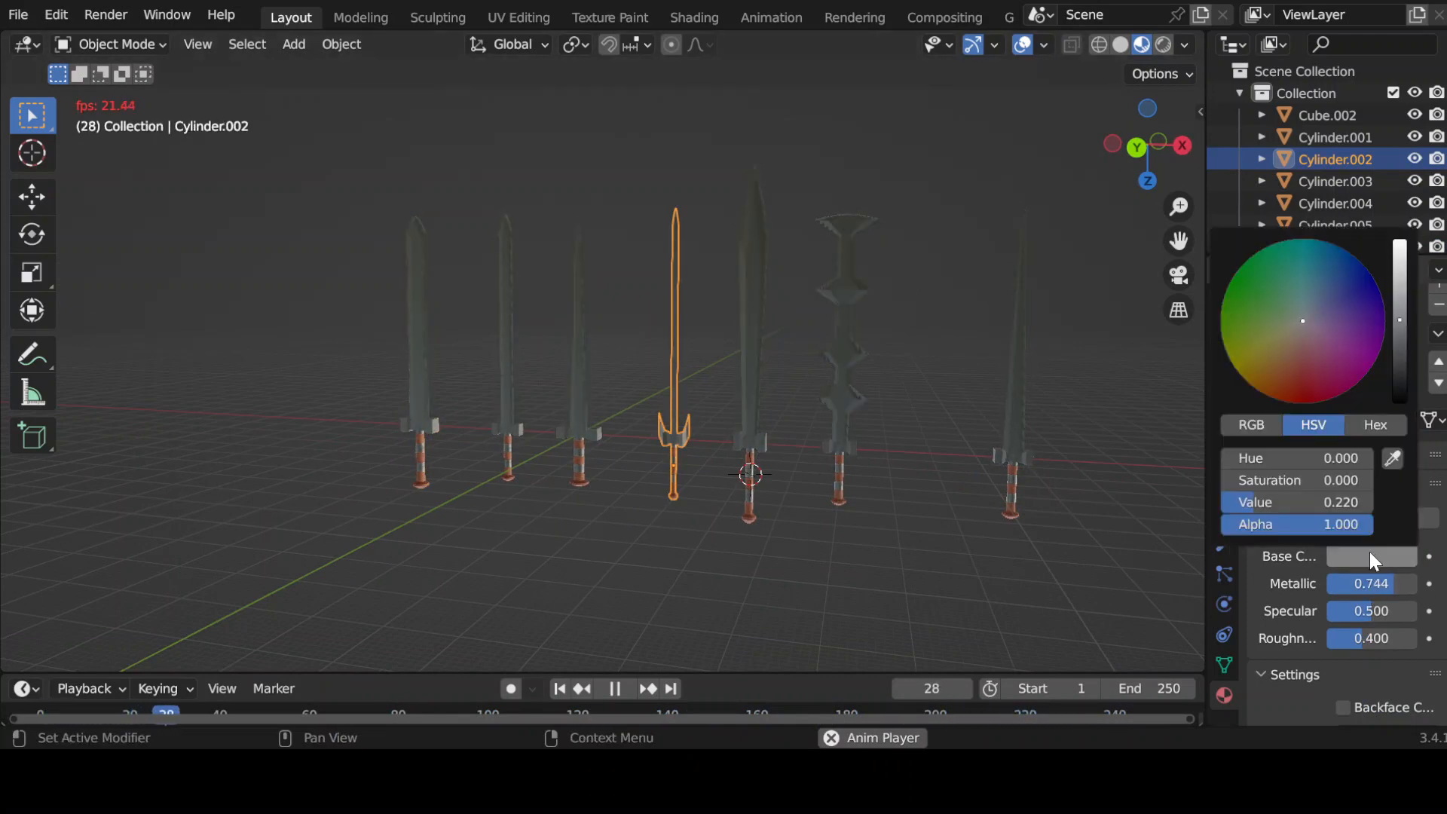
scroll(1302, 351, up, 4)
scroll(1303, 351, down, 2)
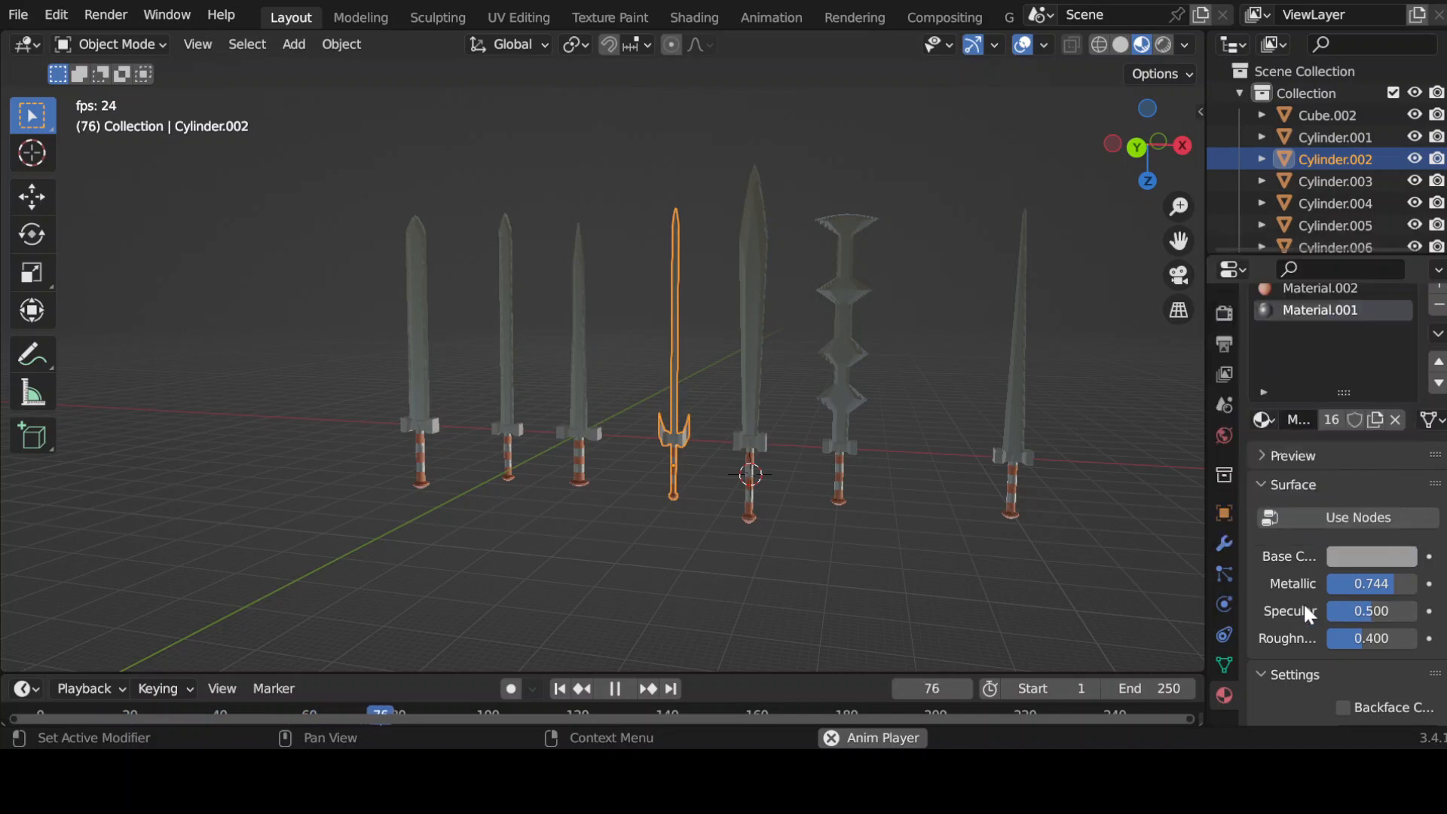
drag(1367, 582, 1406, 583)
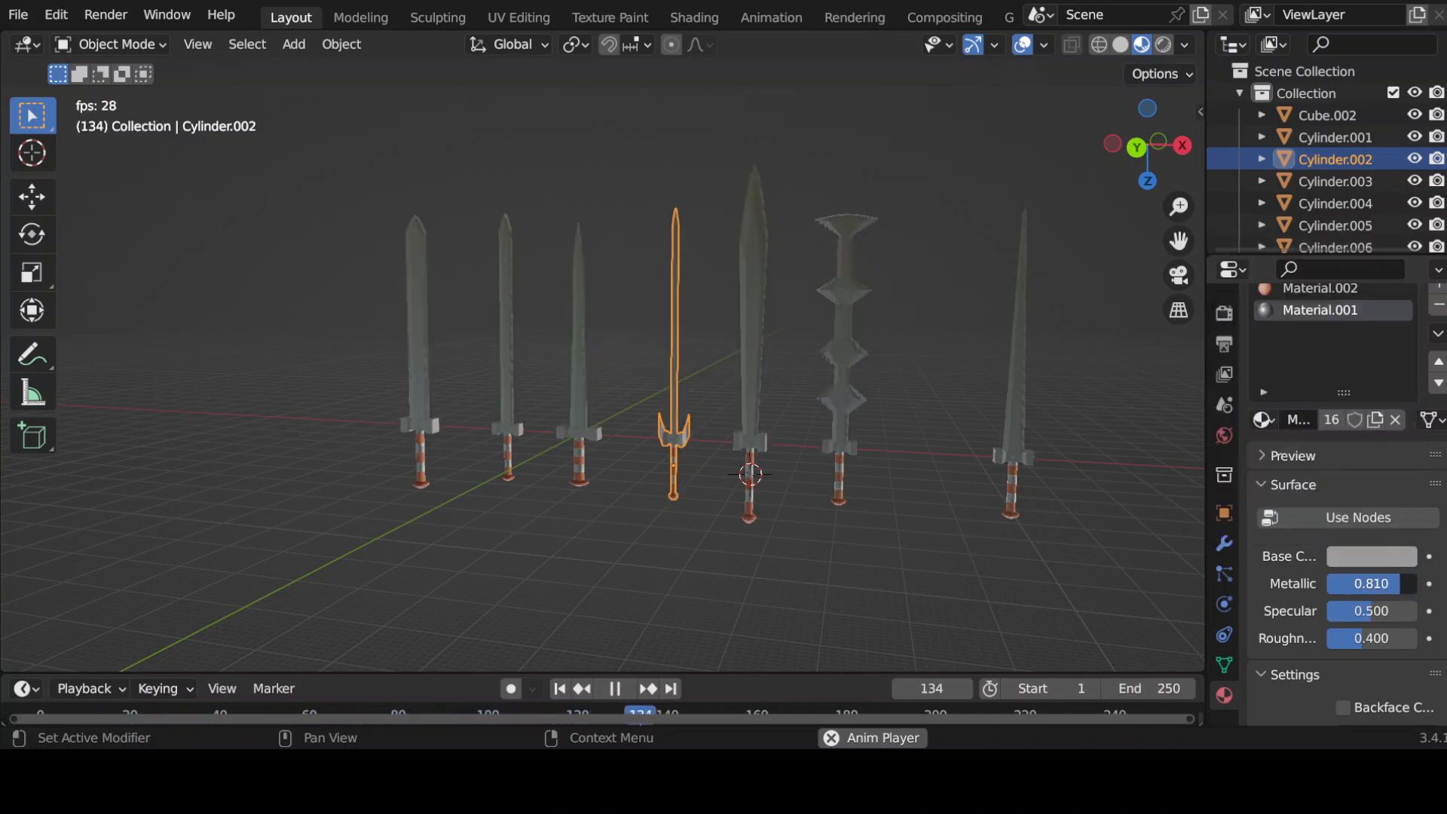
Examine the swords' darker metal material from several angles, including from above
drag(899, 559, 962, 642)
middle_drag(968, 642, 265, 588)
middle_drag(1008, 356, 596, 239)
click(819, 388)
click(561, 256)
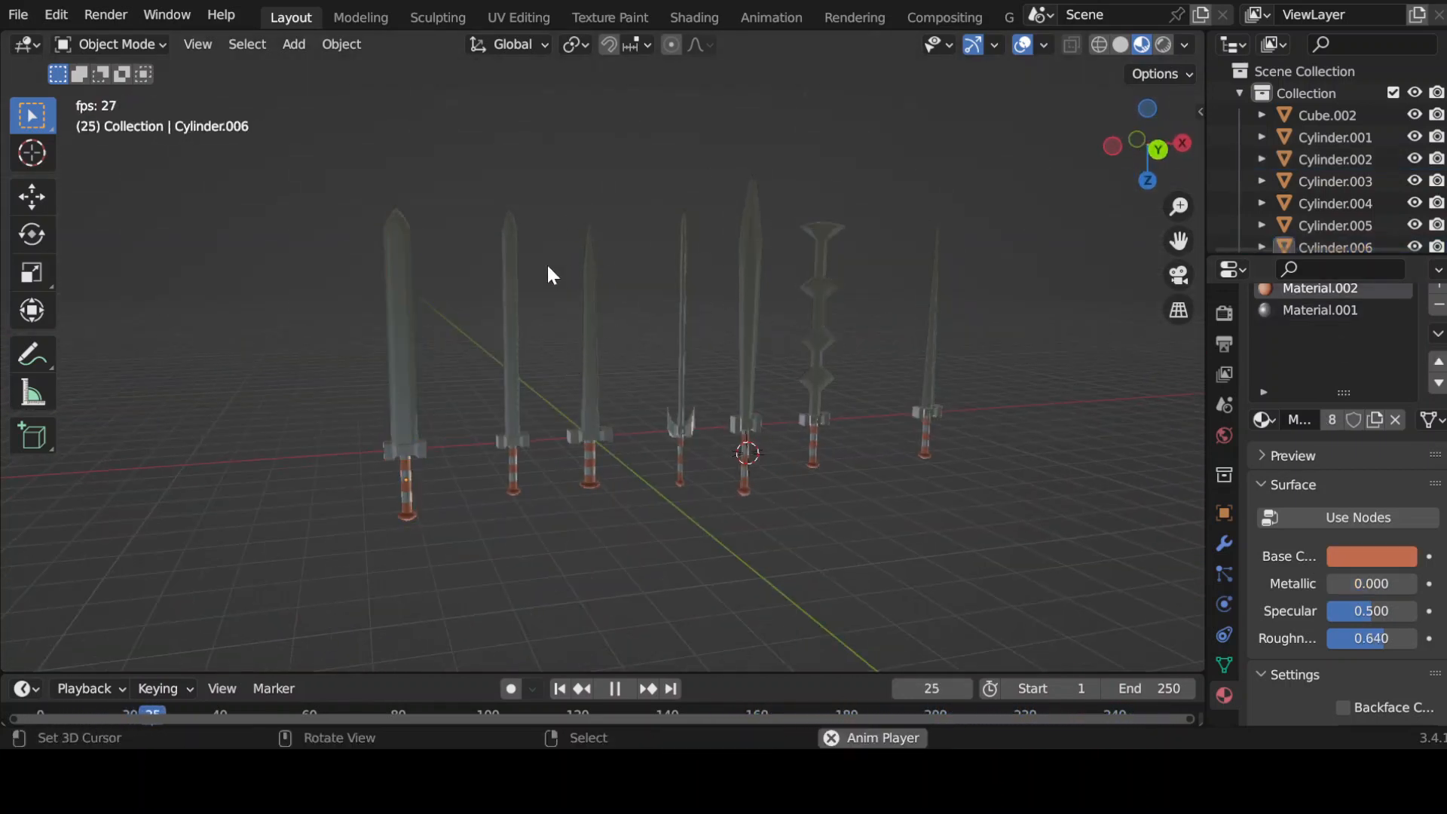
click(428, 292)
middle_drag(693, 202, 927, 126)
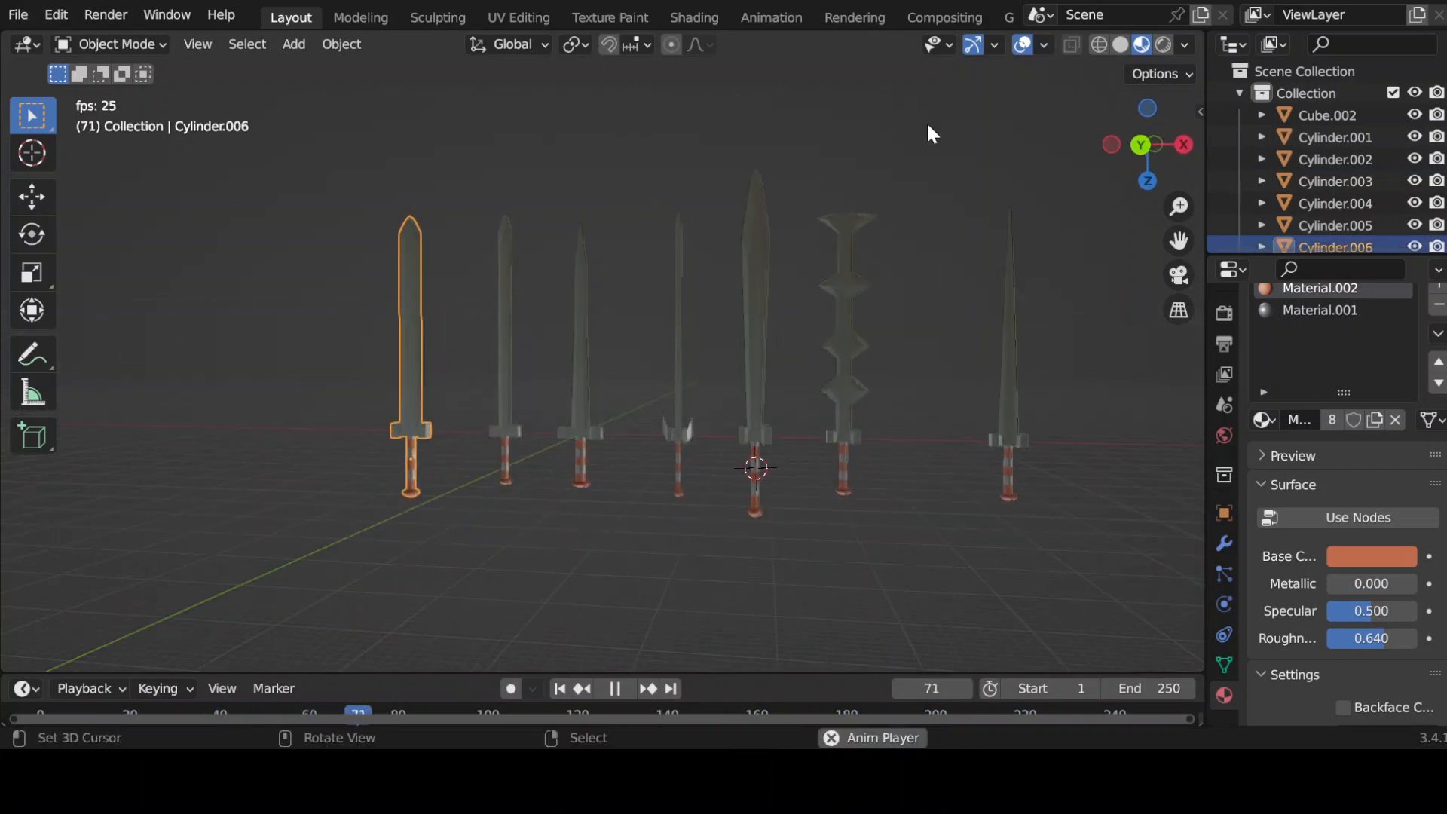
middle_drag(866, 354, 303, 469)
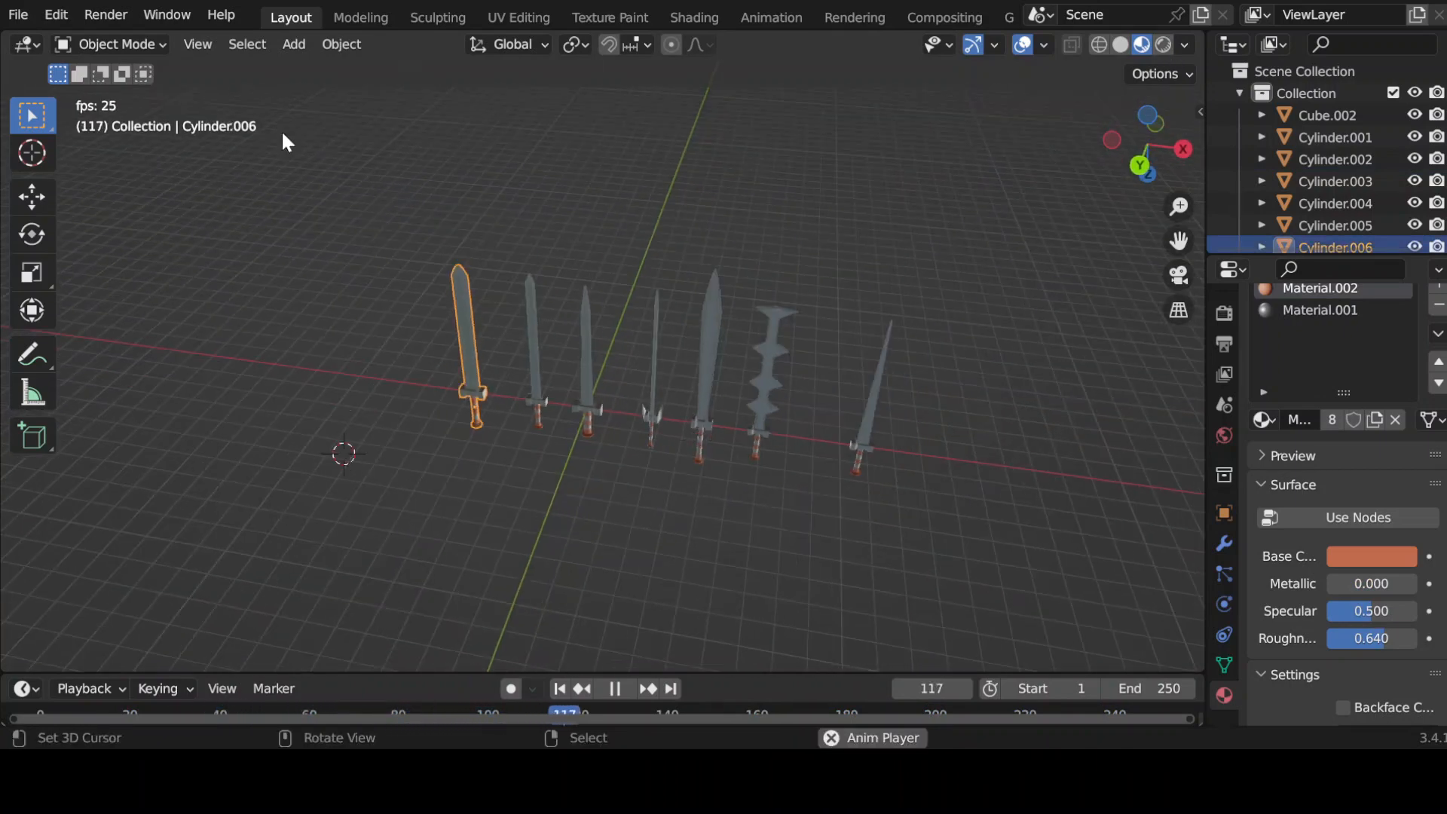
click(252, 43)
mouse_move(294, 44)
mouse_move(445, 341)
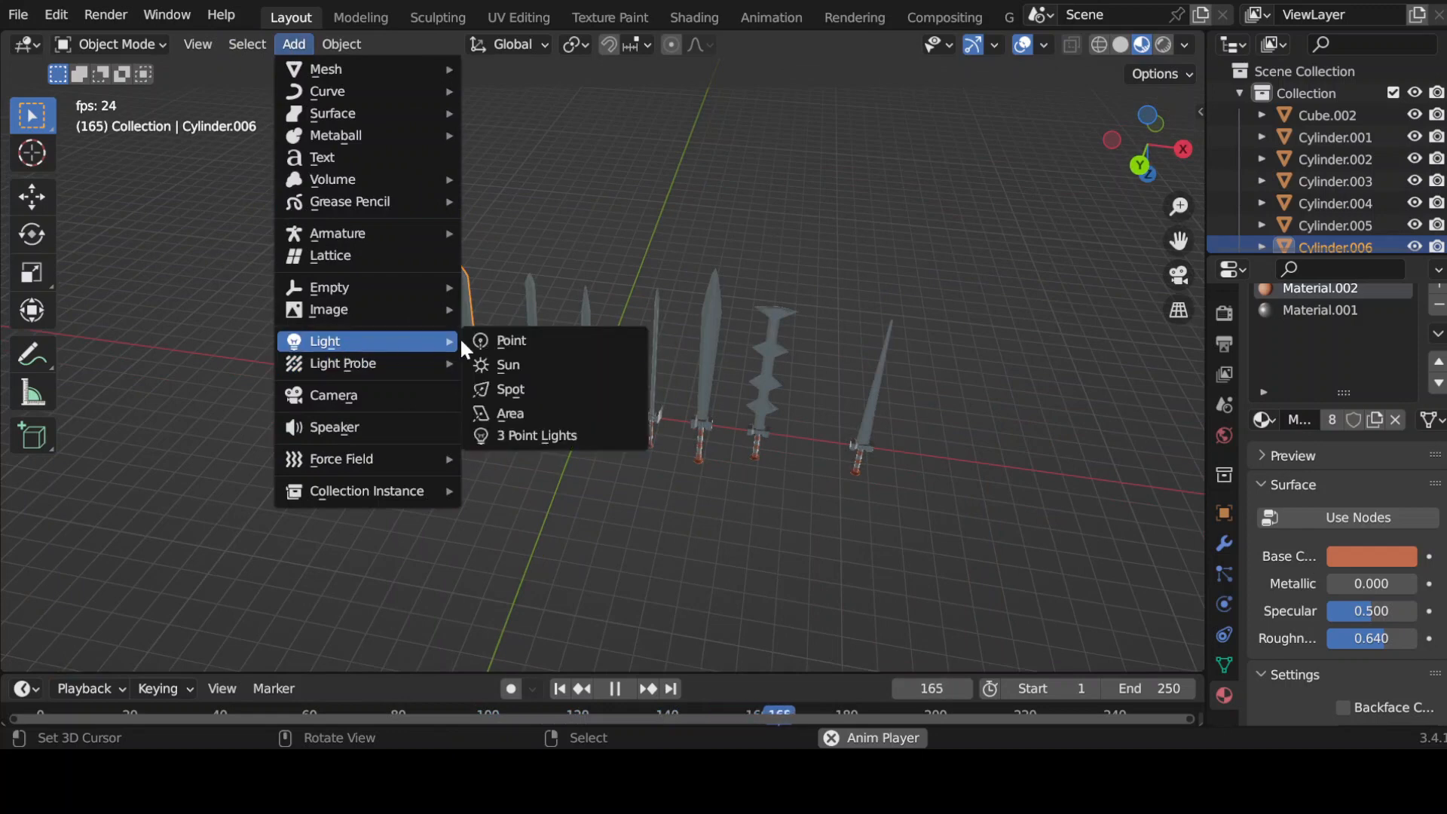
click(498, 340)
key(Delete)
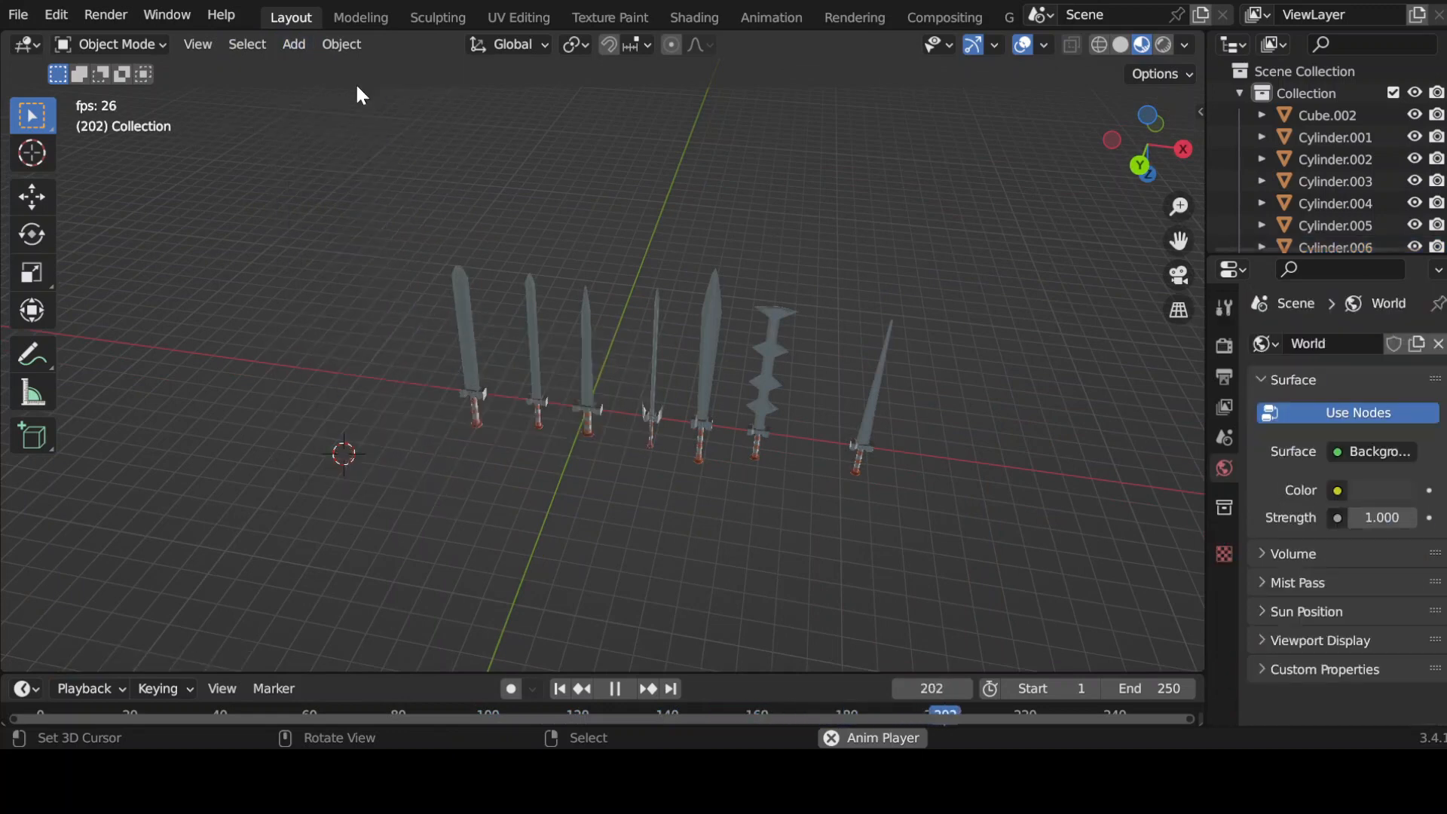
Add a sun light to the scene and move it behind the row of swords
click(301, 44)
mouse_move(335, 339)
click(539, 363)
key(g)
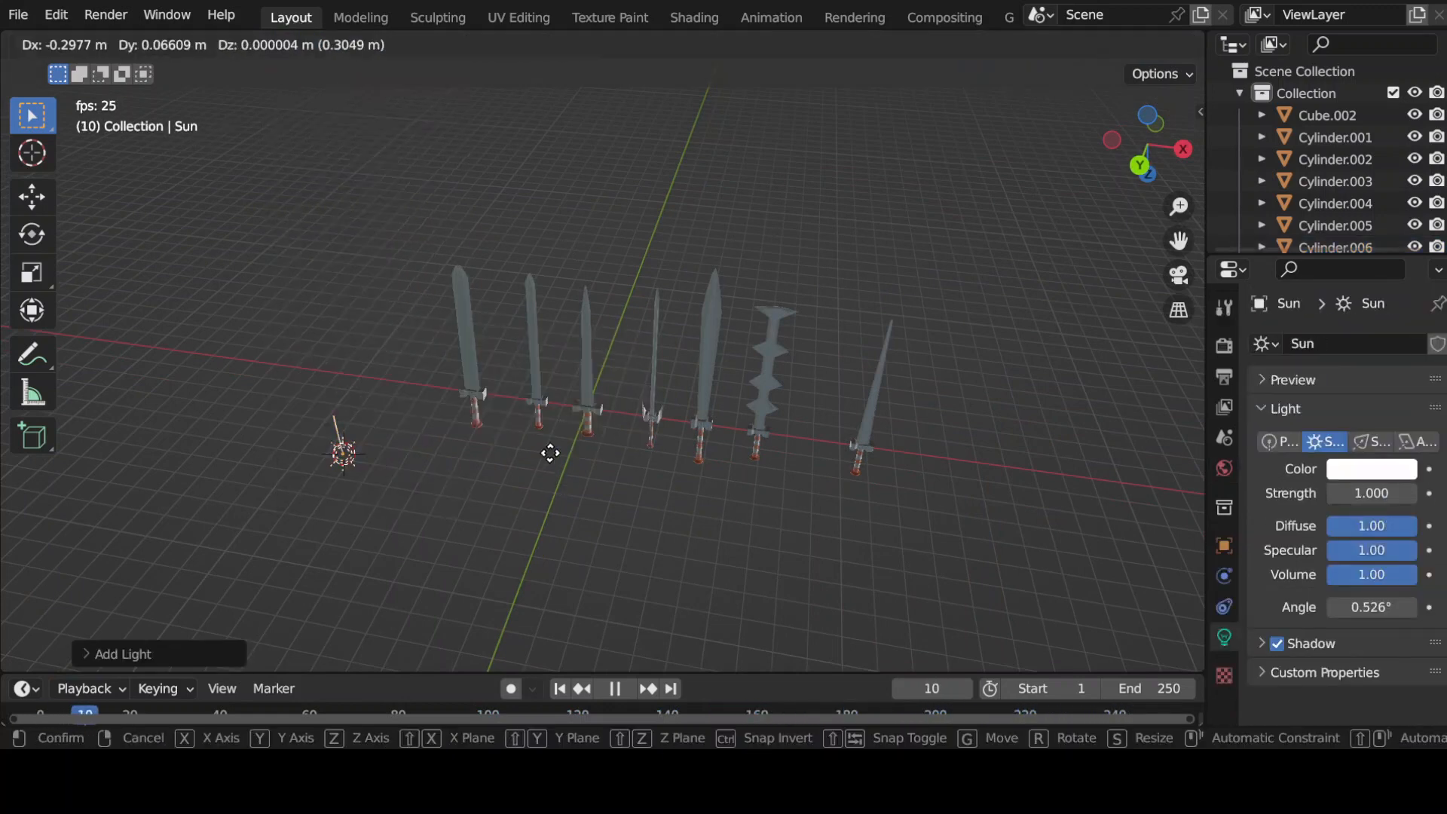
click(494, 217)
Rotate the sun light about the global X axis to turn its beam toward the swords
middle_drag(487, 351, 635, 306)
key(r)
key(x)
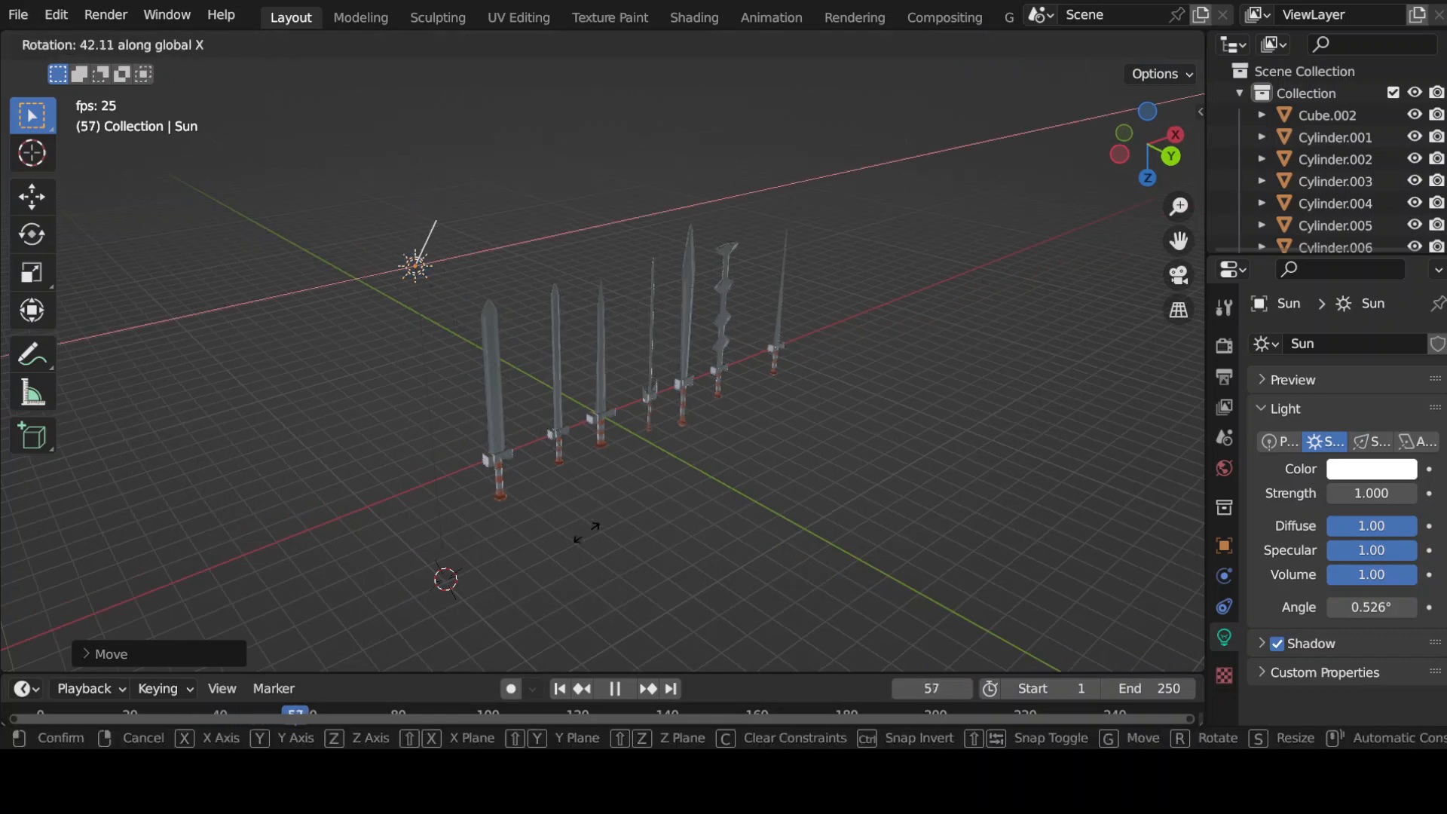
click(489, 476)
middle_drag(477, 467, 675, 518)
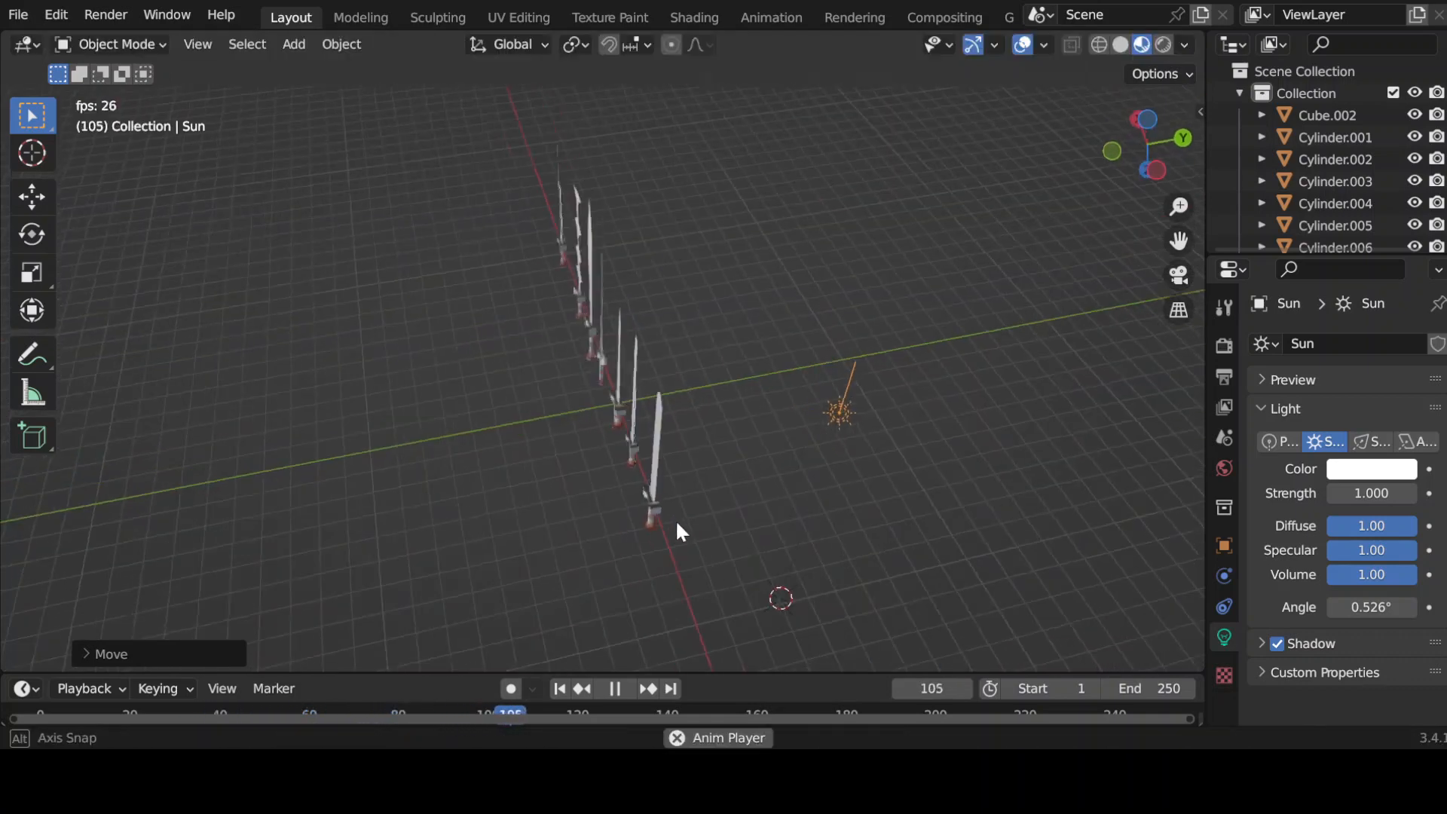
key(r)
key(x)
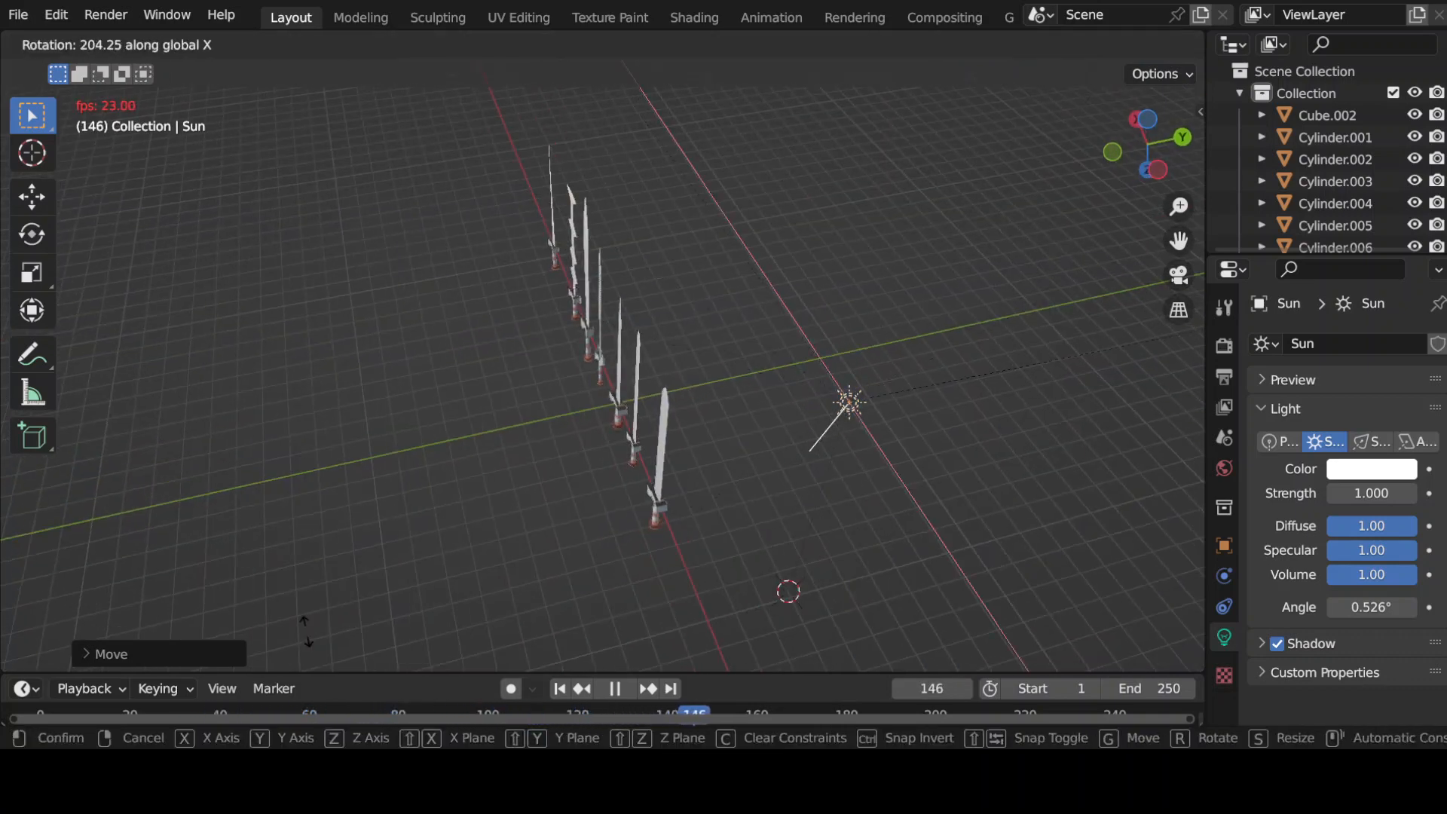
click(476, 629)
Refine the sun light's aim by rotating it again about X and around the global Z axis
middle_drag(476, 629, 668, 554)
key(r)
key(x)
click(860, 546)
key(r)
key(z)
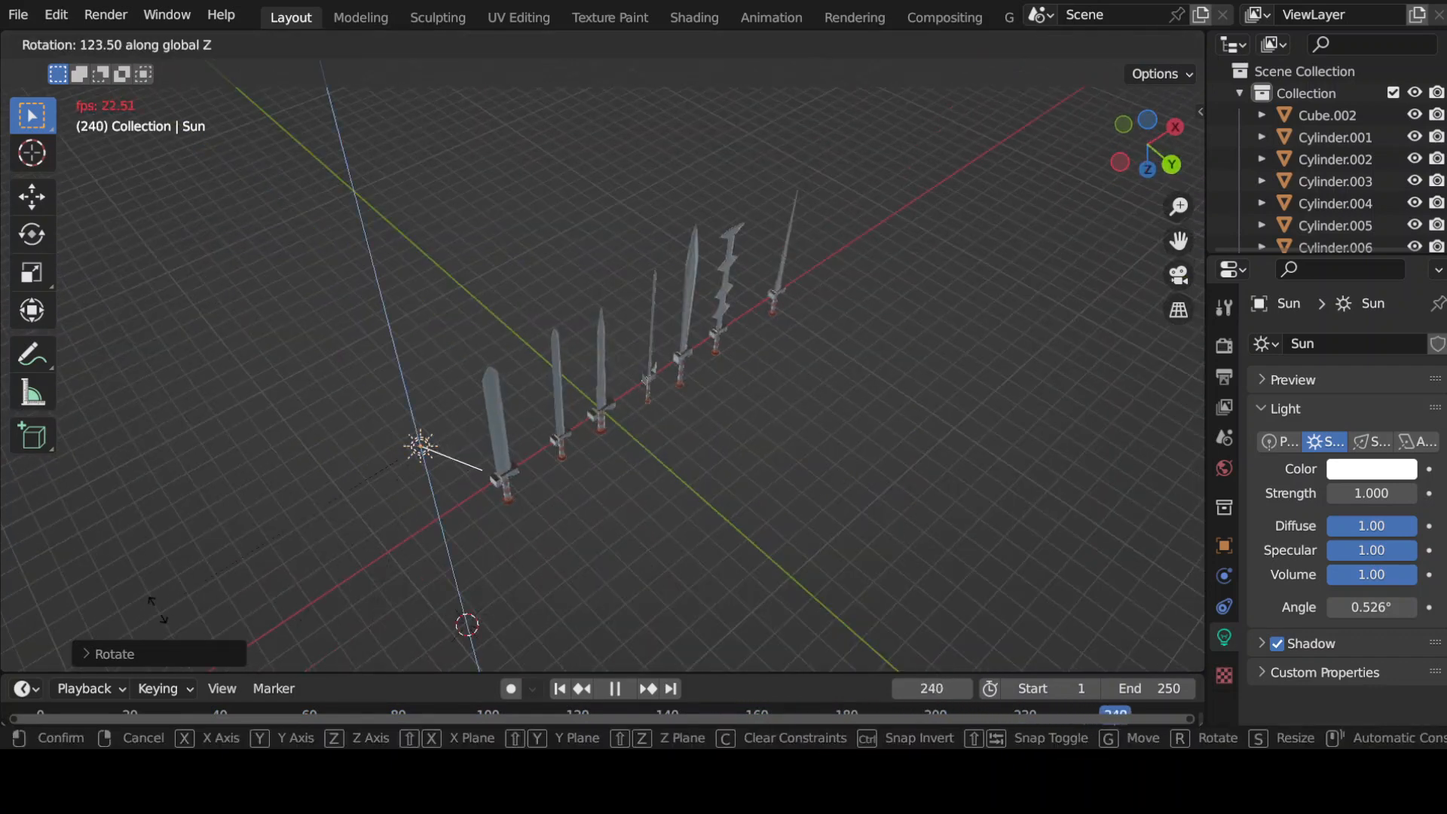
click(396, 654)
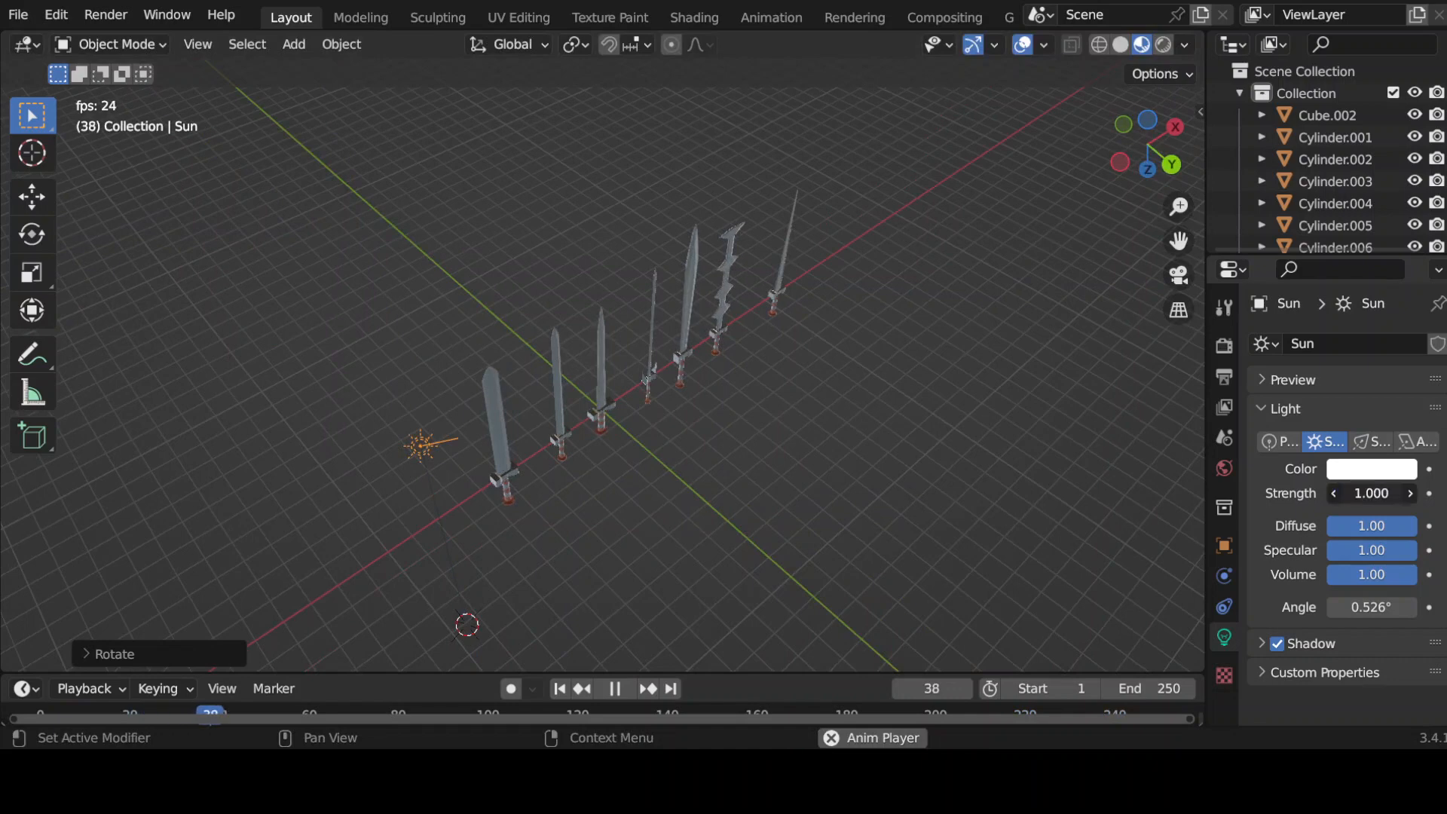
Set the sun light's strength to 10 and switch the viewport to rendered shading
key(Return)
middle_drag(847, 482, 827, 442)
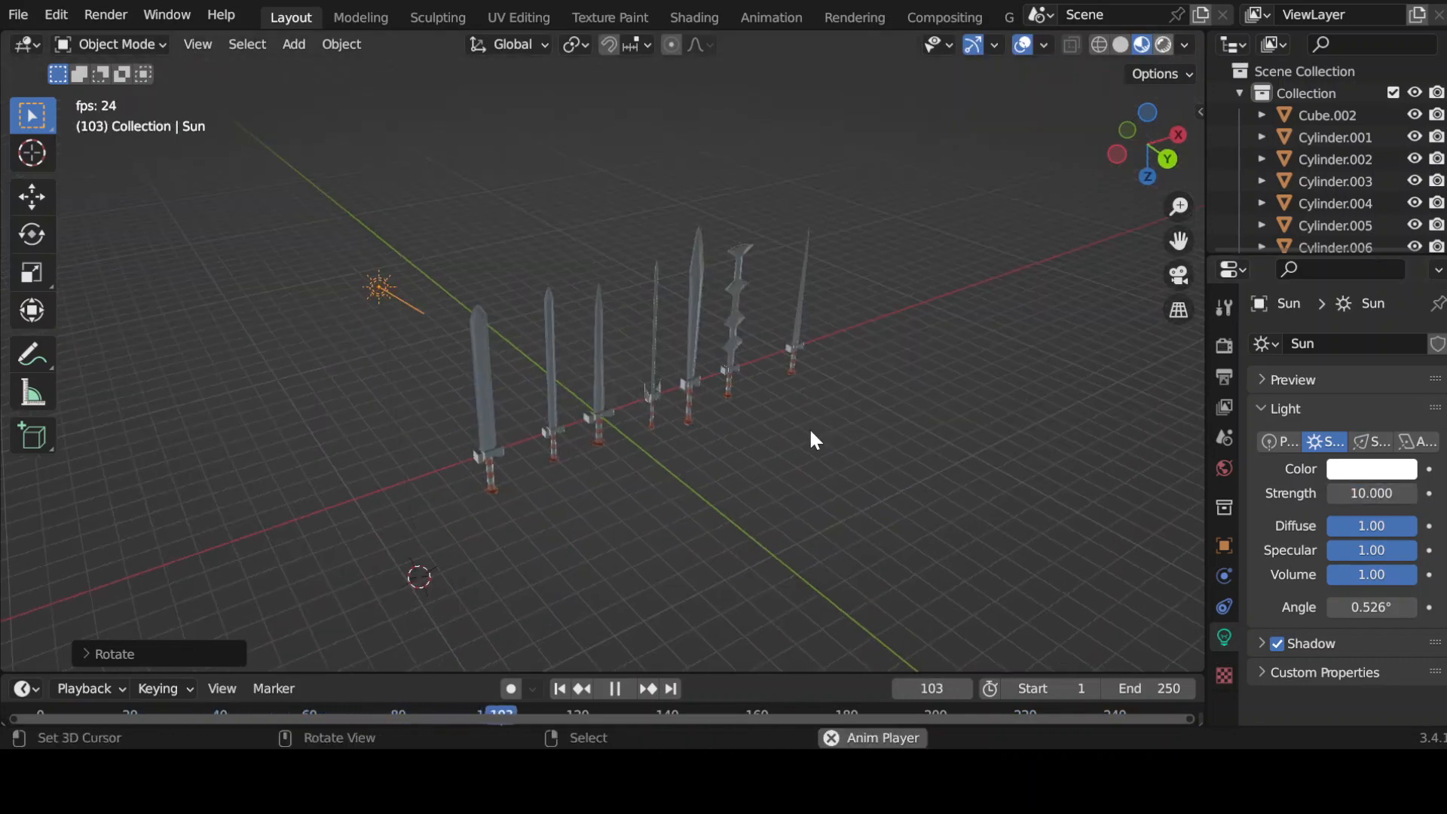
key(shift+z)
middle_drag(787, 443, 712, 412)
scroll(712, 414, up, 1)
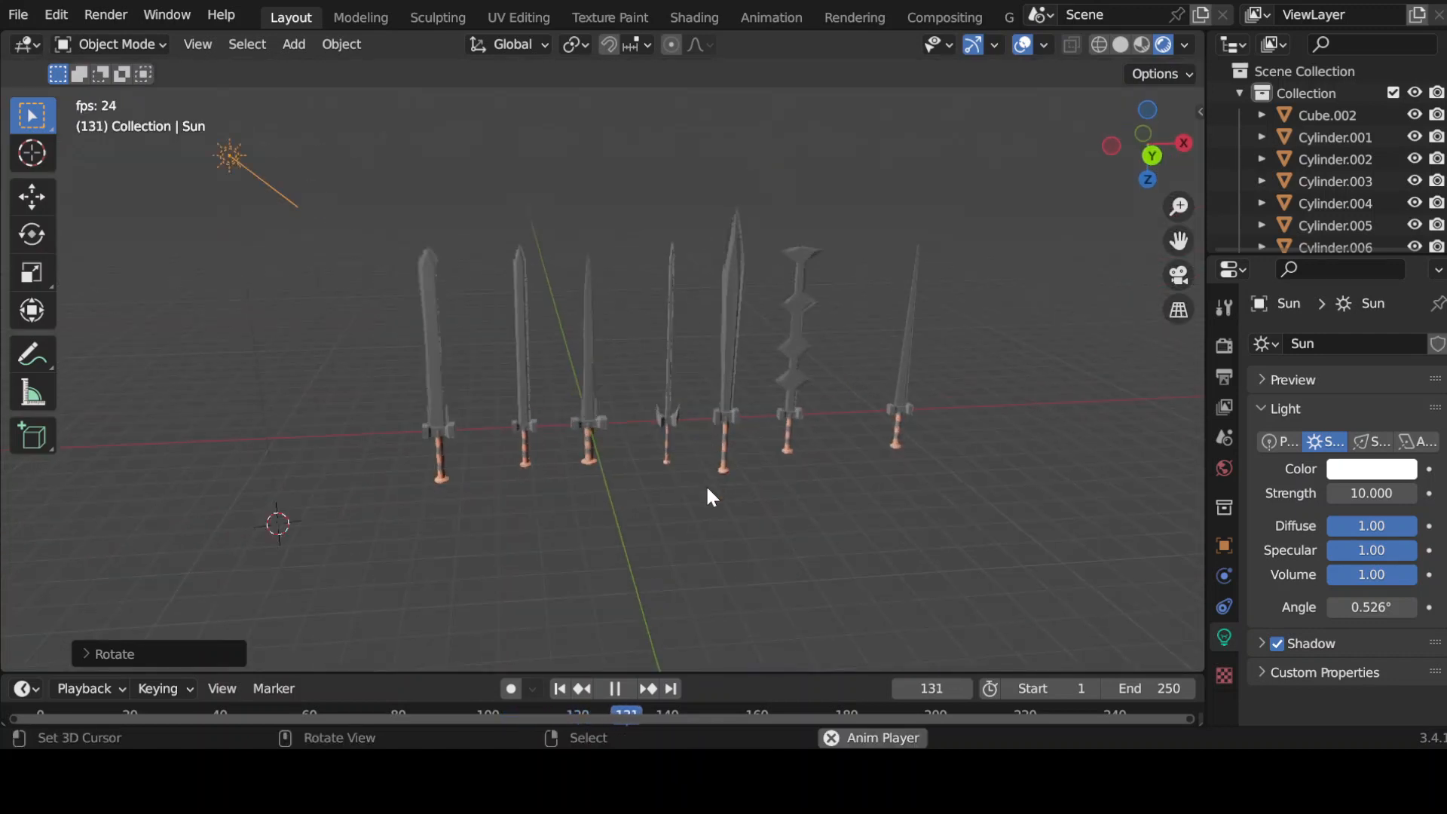
middle_drag(707, 490, 694, 462)
Select the whole row of swords and rotate it about 49 degrees around the global Z axis
drag(377, 355, 982, 526)
key(r)
key(z)
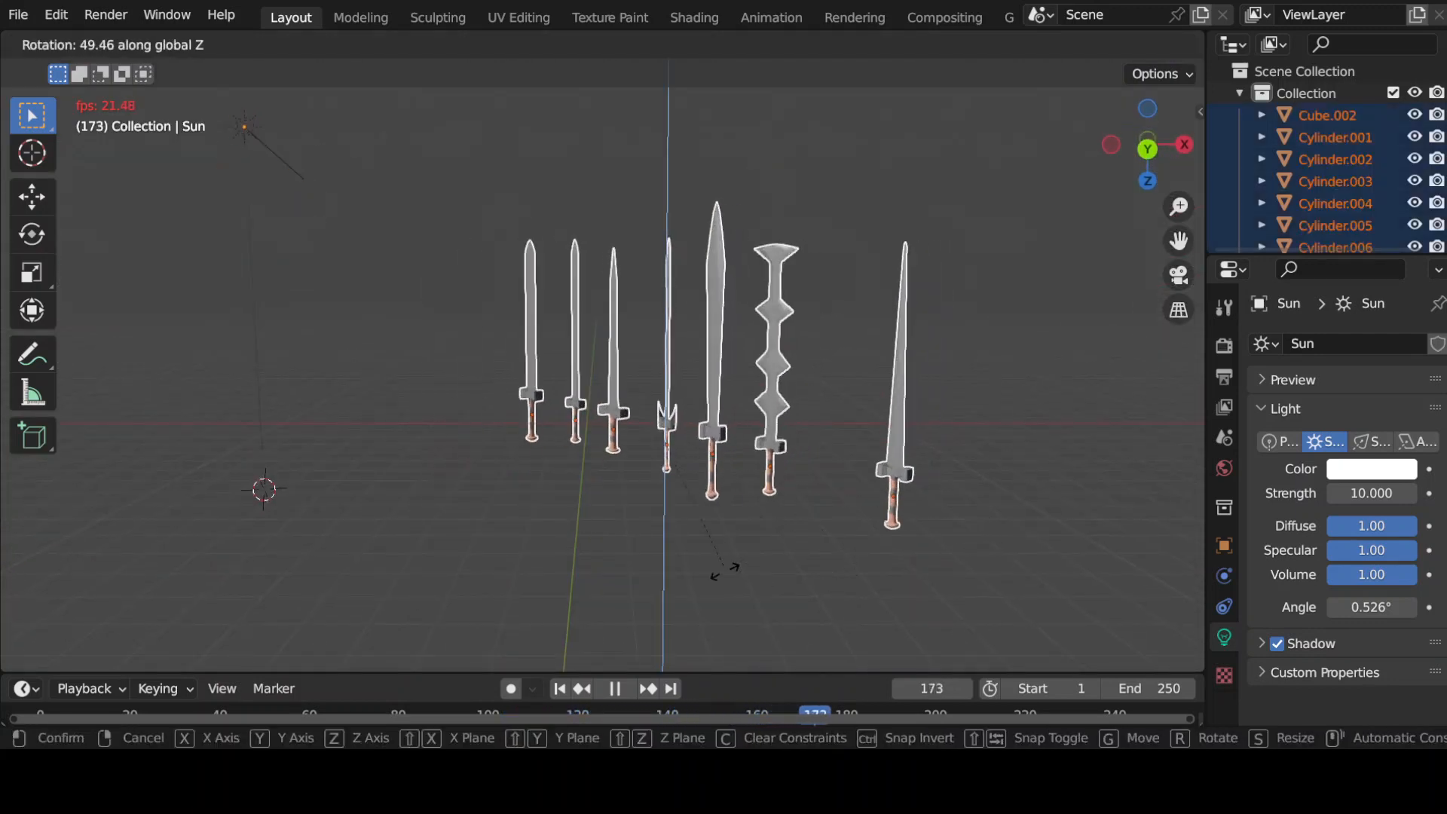
click(721, 570)
Move the sun light to a new position facing the rotated row of swords
middle_drag(705, 561, 844, 549)
drag(794, 500, 737, 480)
middle_drag(760, 482, 773, 538)
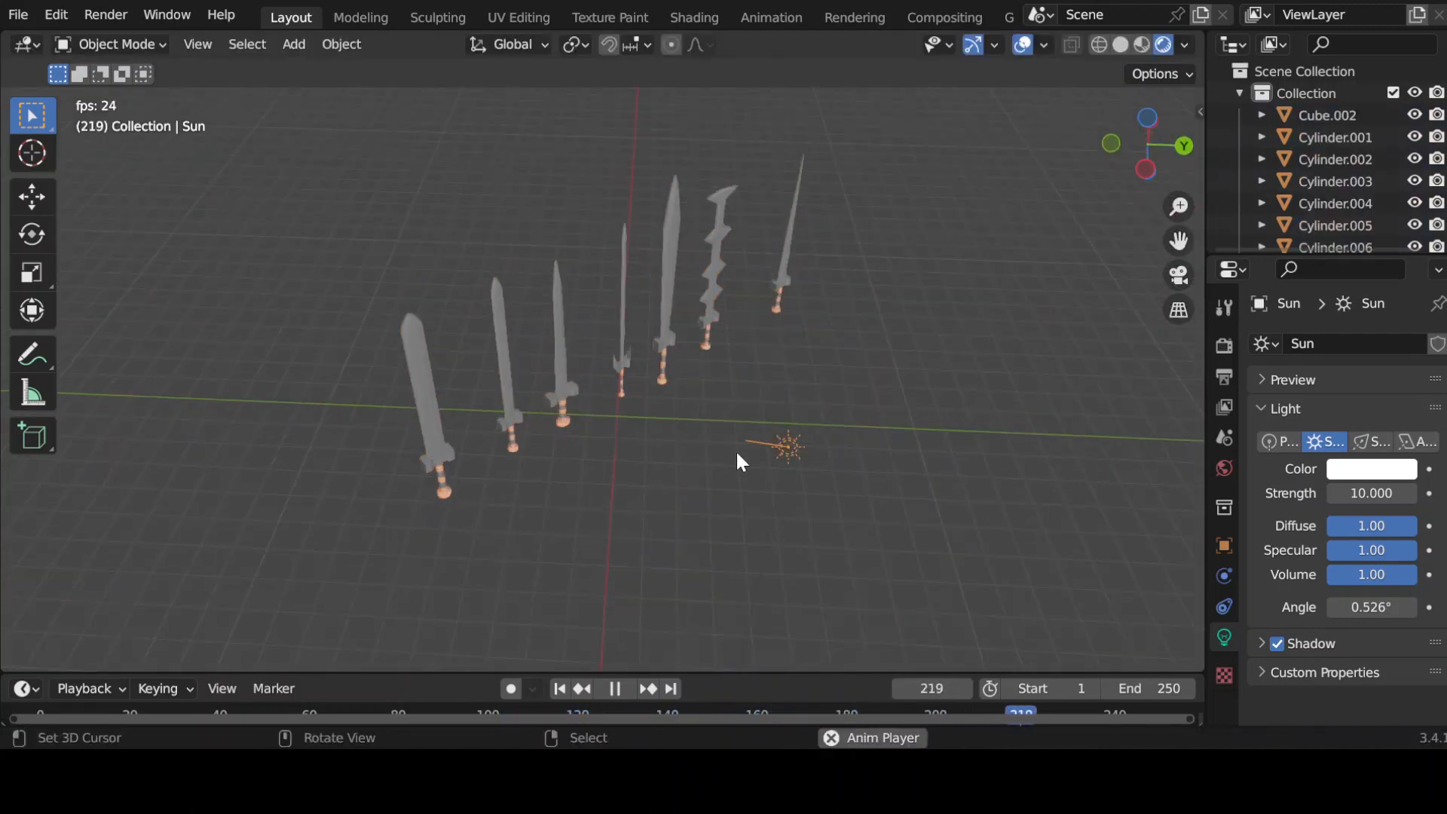
middle_drag(744, 455, 855, 473)
drag(880, 476, 940, 485)
right_drag(697, 341, 699, 347)
middle_drag(700, 407, 725, 444)
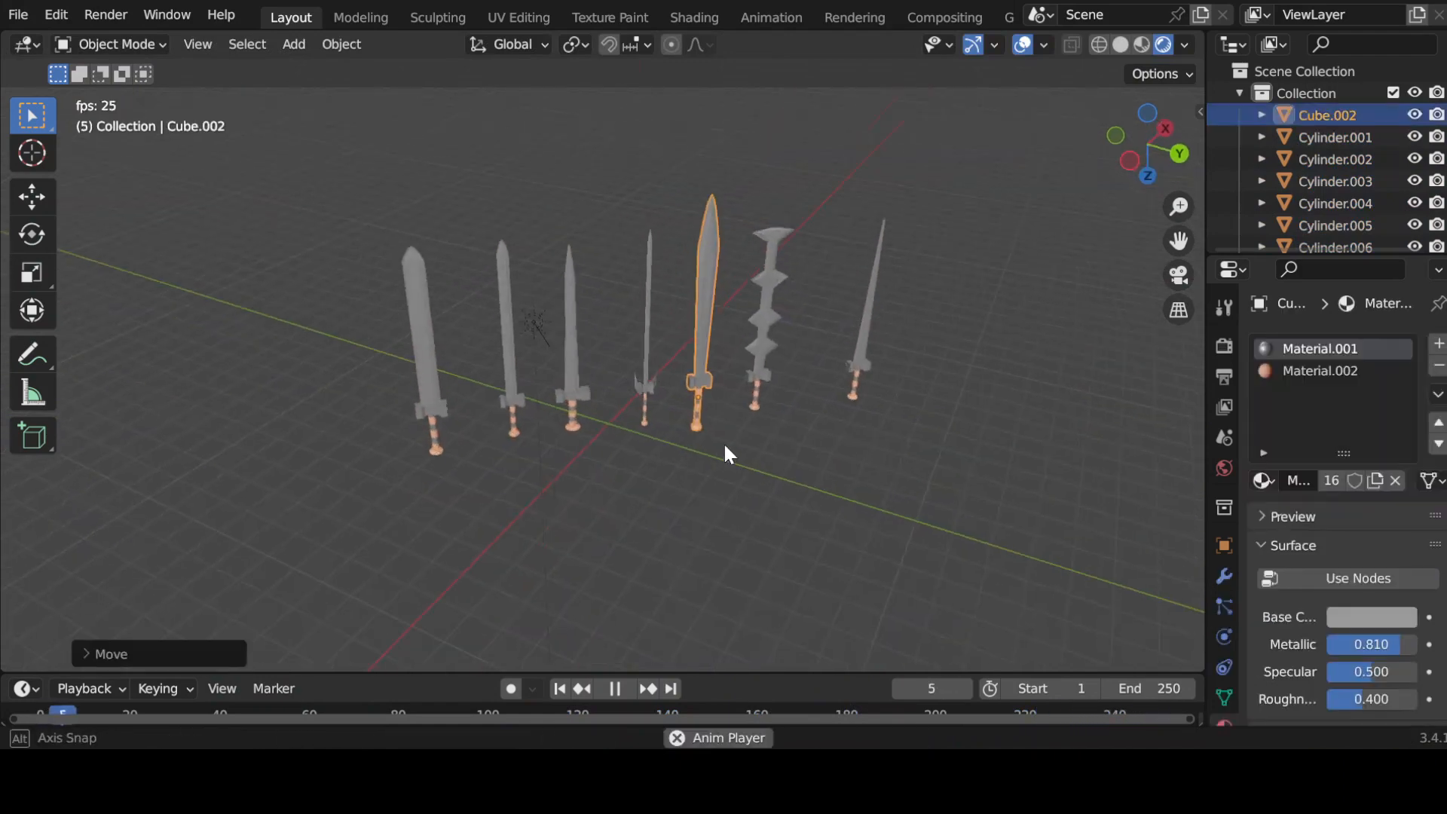
Select the sun light and rotate it twice around the global Z axis to aim its beam at the swords
click(558, 359)
key(r)
key(z)
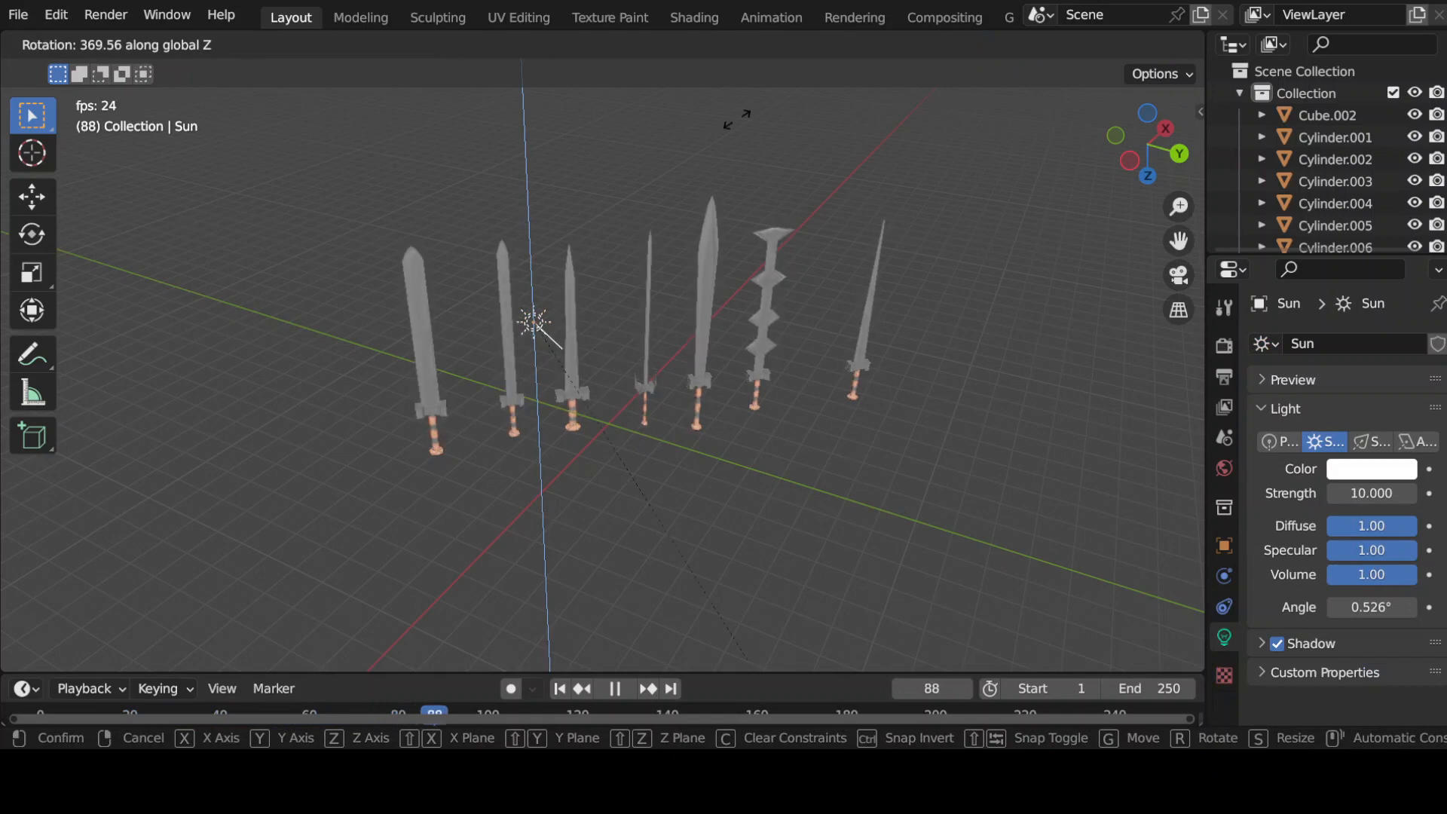
click(910, 411)
middle_drag(824, 284, 791, 381)
key(r)
key(z)
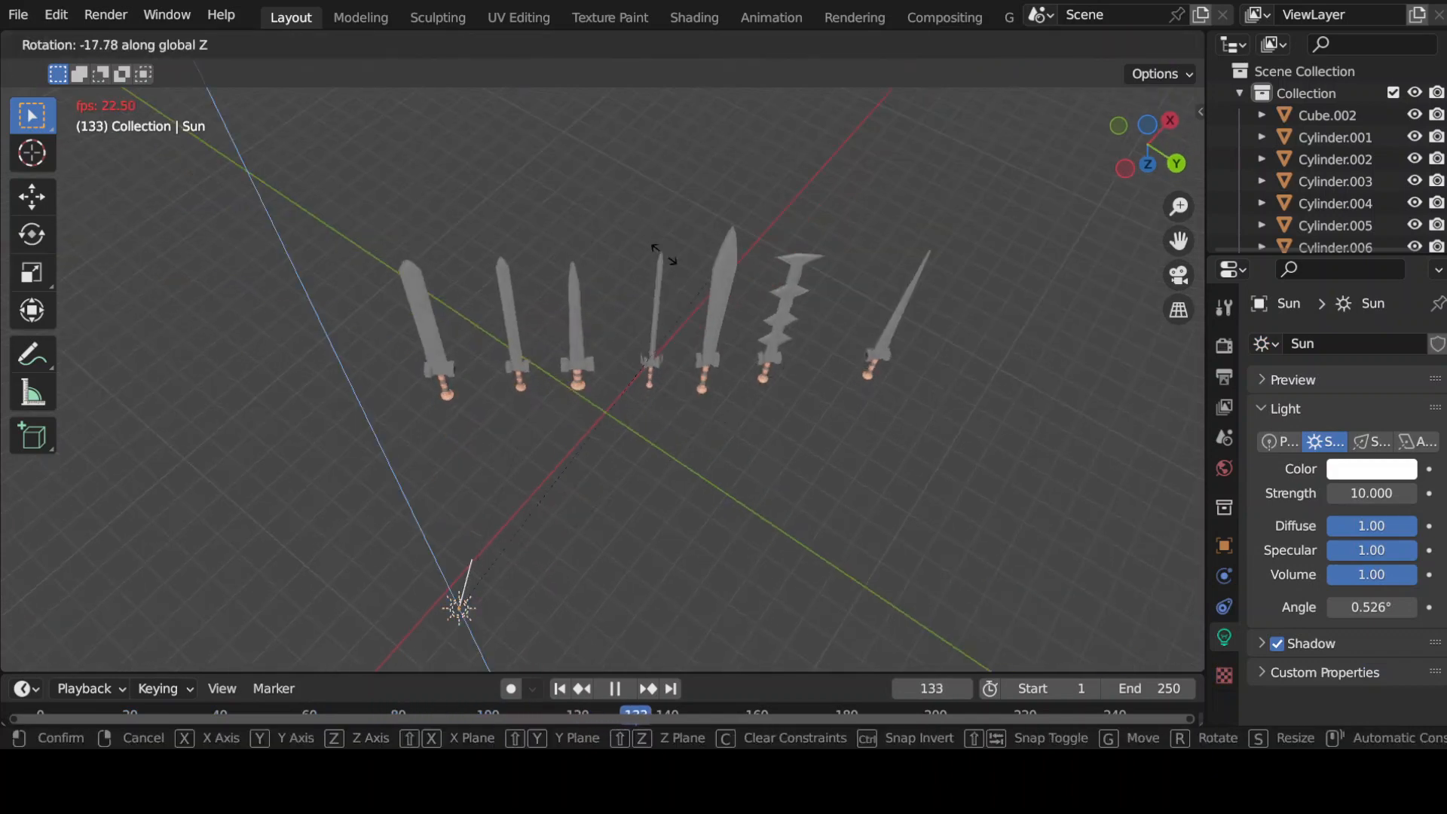
click(187, 178)
middle_drag(188, 177, 509, 225)
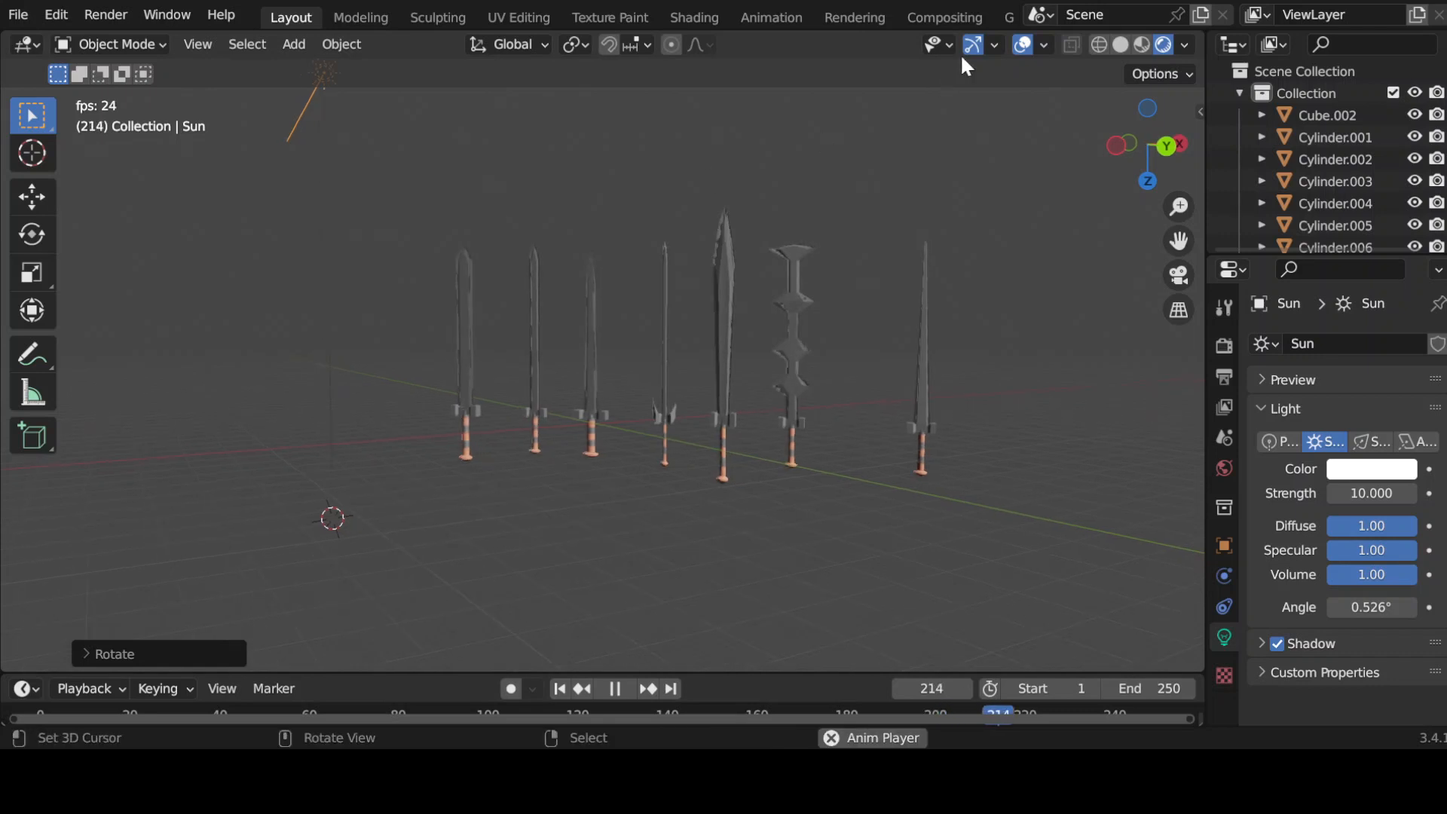
Hide the viewport overlays and check the lit swords from the front
click(1023, 45)
middle_drag(836, 219, 800, 249)
middle_drag(349, 322, 953, 377)
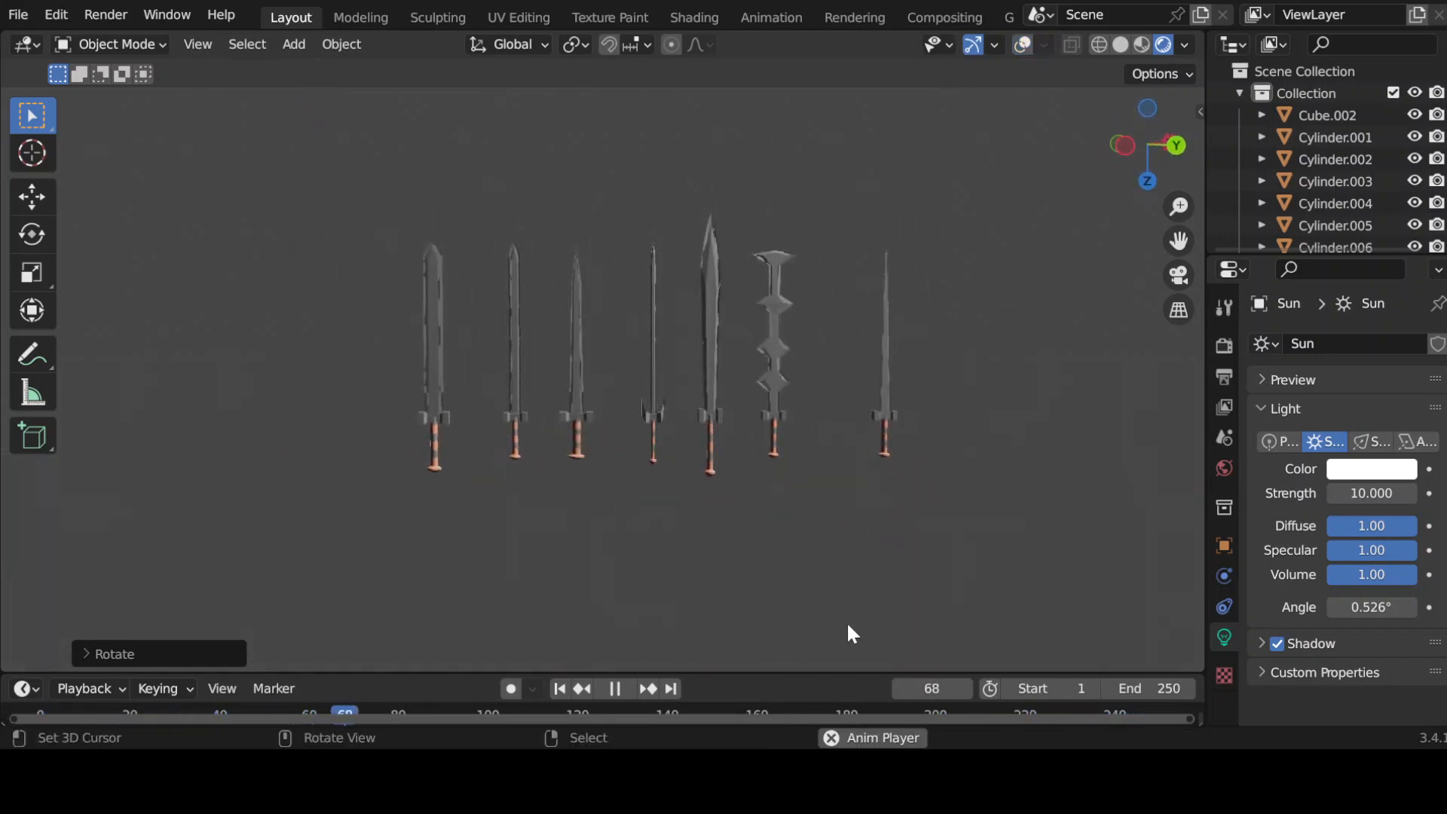
middle_drag(849, 633, 861, 513)
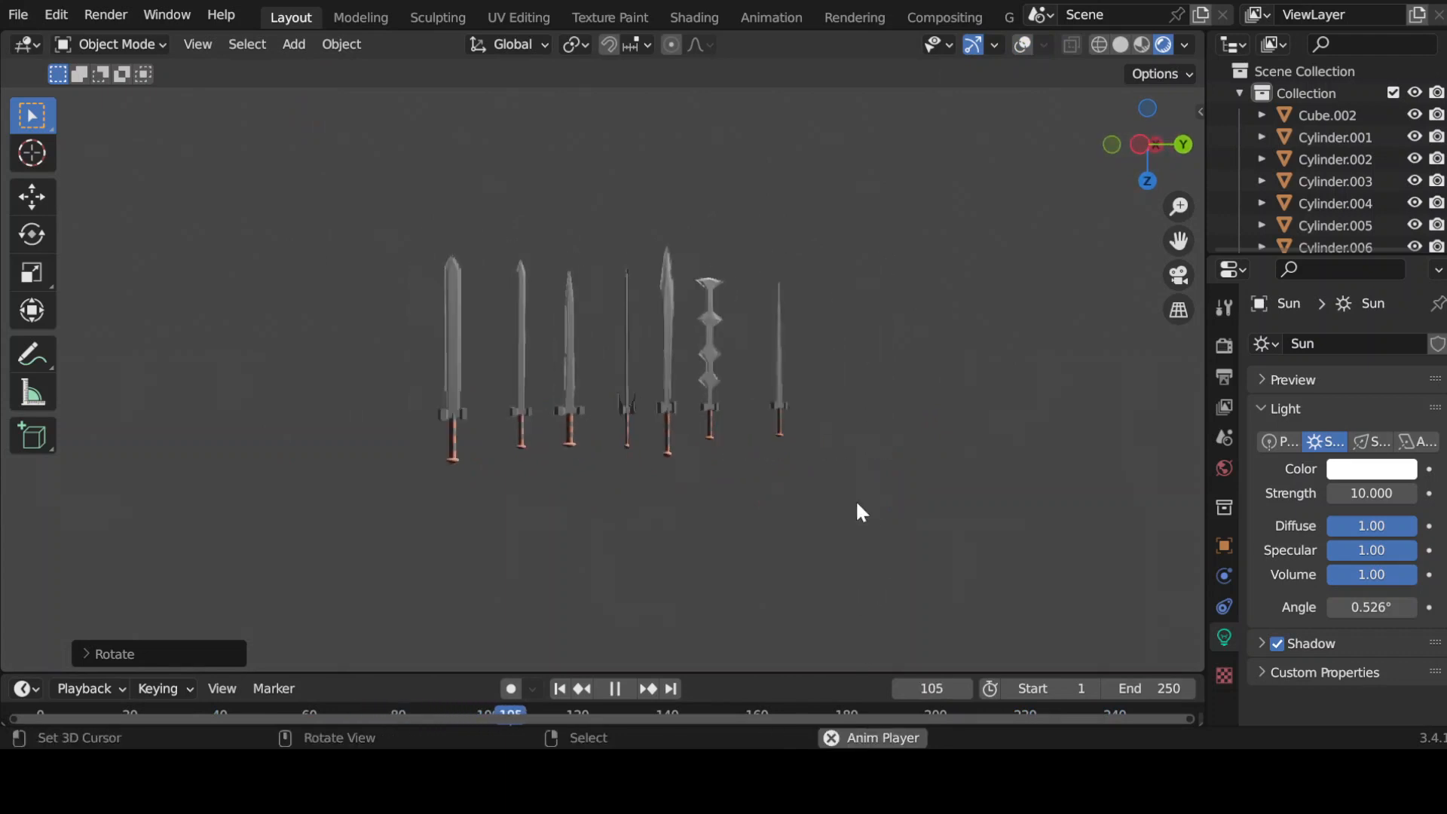
Change the sun light's color from white to a pale warm orange
click(1338, 469)
click(1268, 282)
mouse_move(1267, 282)
mouse_down()
mouse_move(1305, 319)
mouse_move(1244, 243)
mouse_up()
mouse_move(1310, 204)
mouse_down()
mouse_move(1365, 224)
mouse_move(1353, 286)
mouse_move(1282, 296)
mouse_move(1287, 261)
mouse_move(1323, 275)
mouse_move(1278, 269)
mouse_move(1297, 273)
mouse_up()
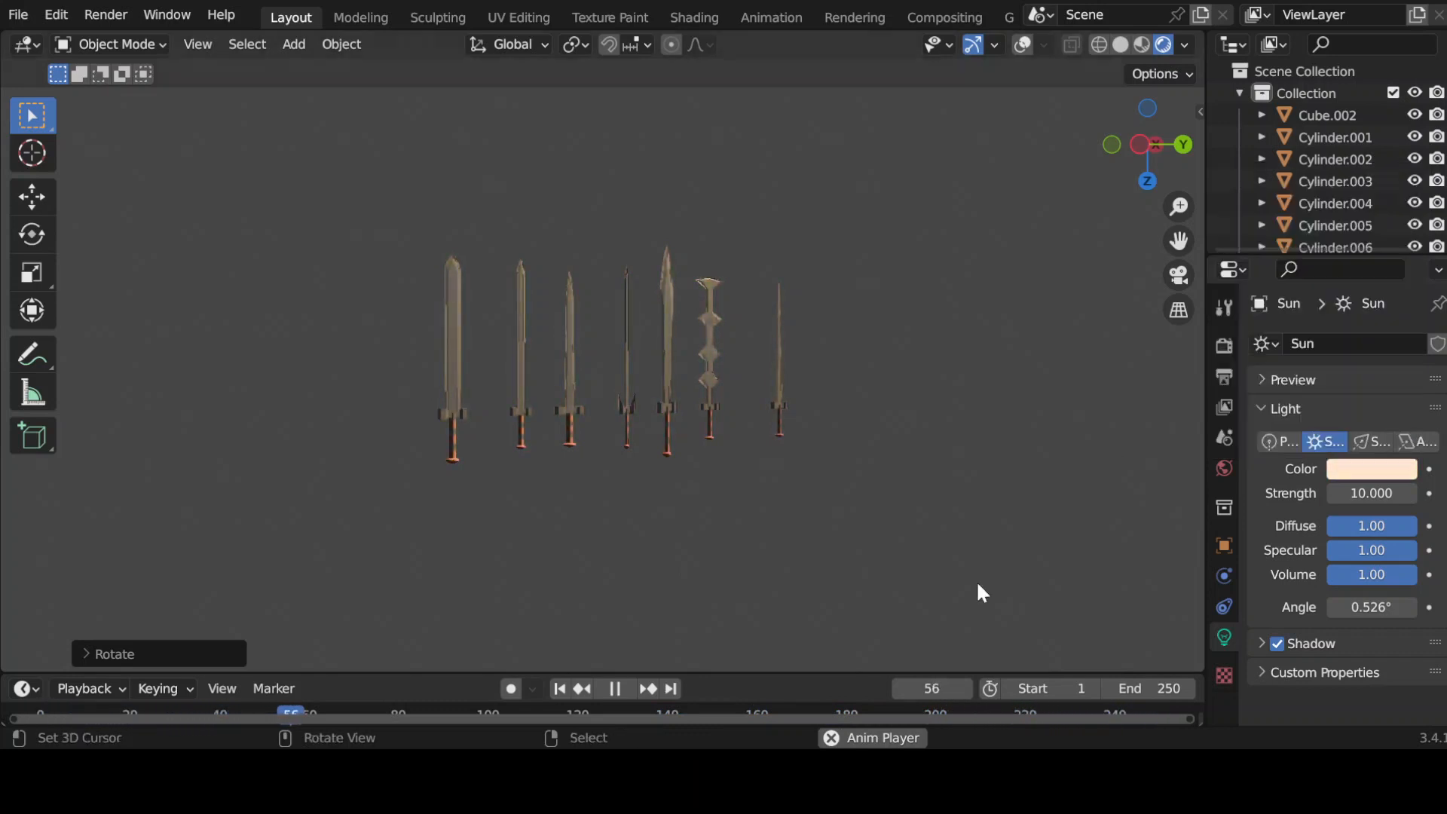